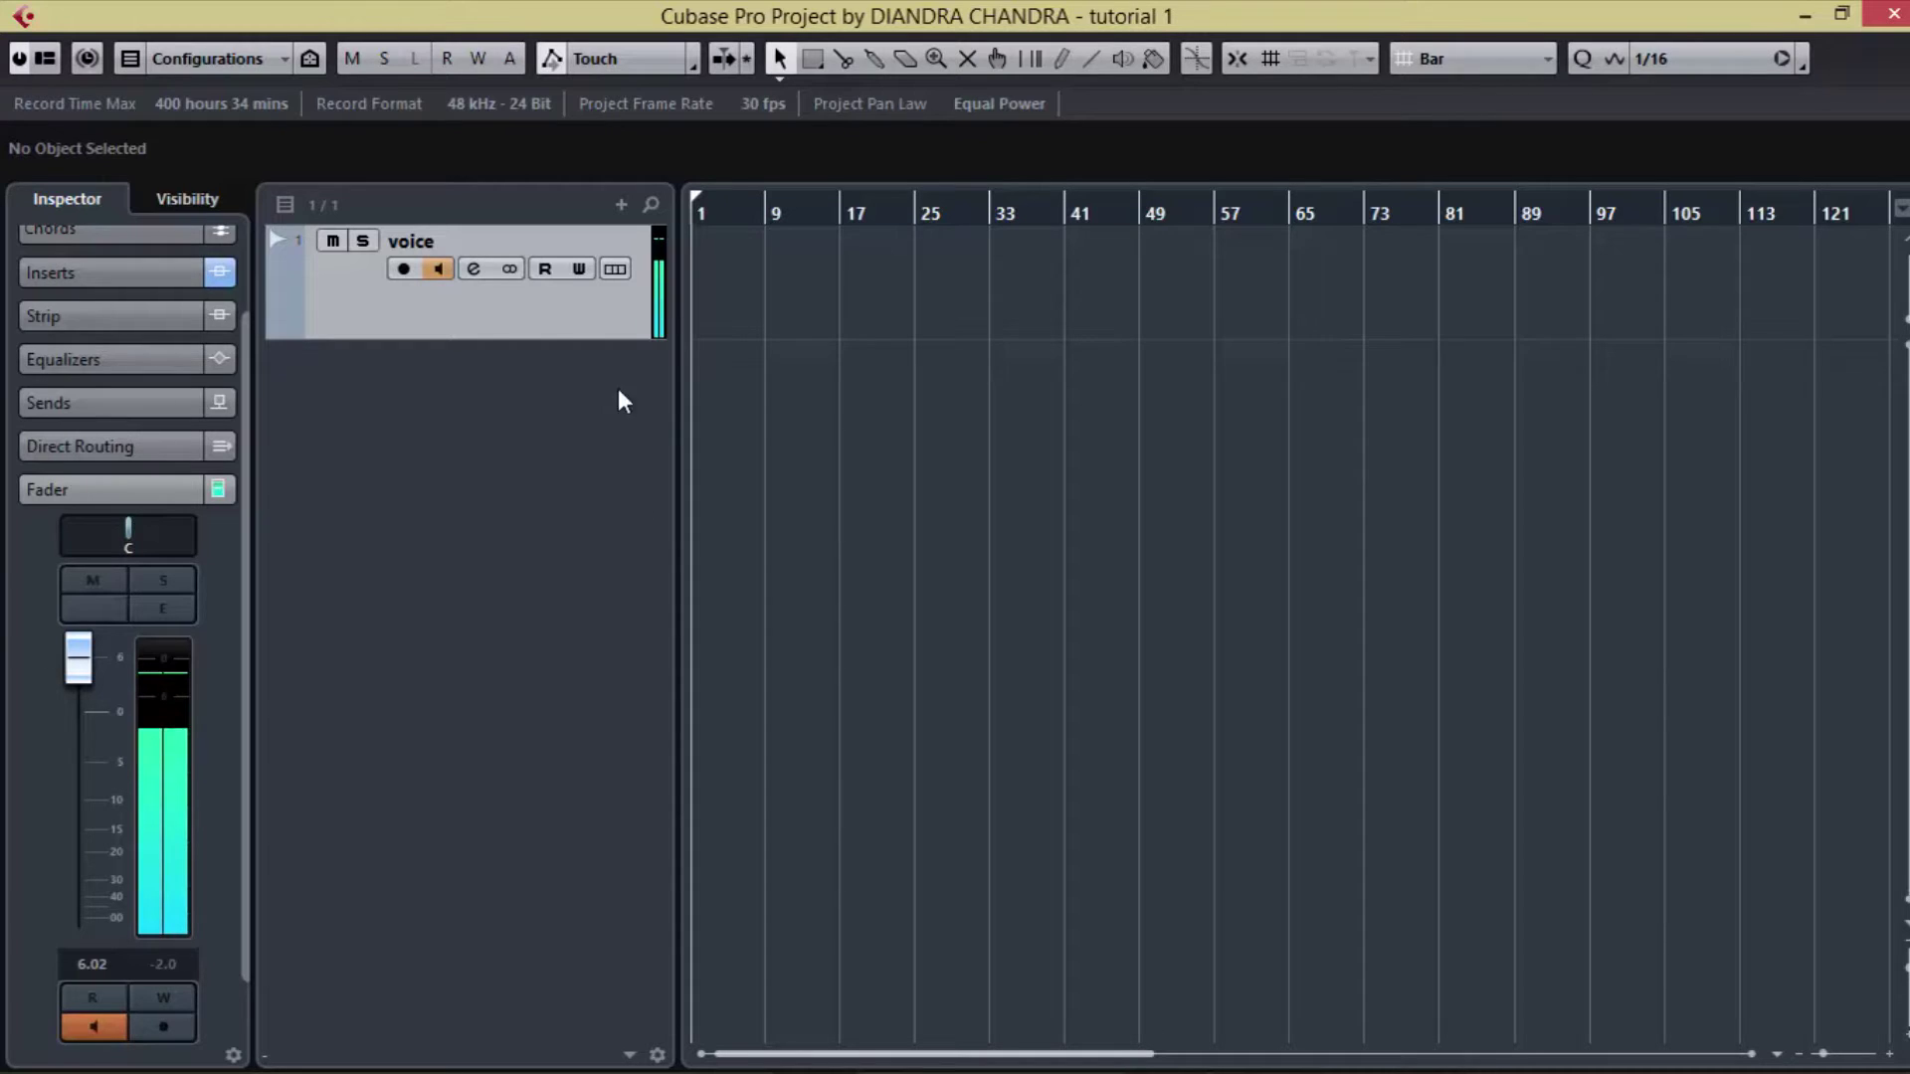
{"action": "right_click", "coordinate": [517, 423]}
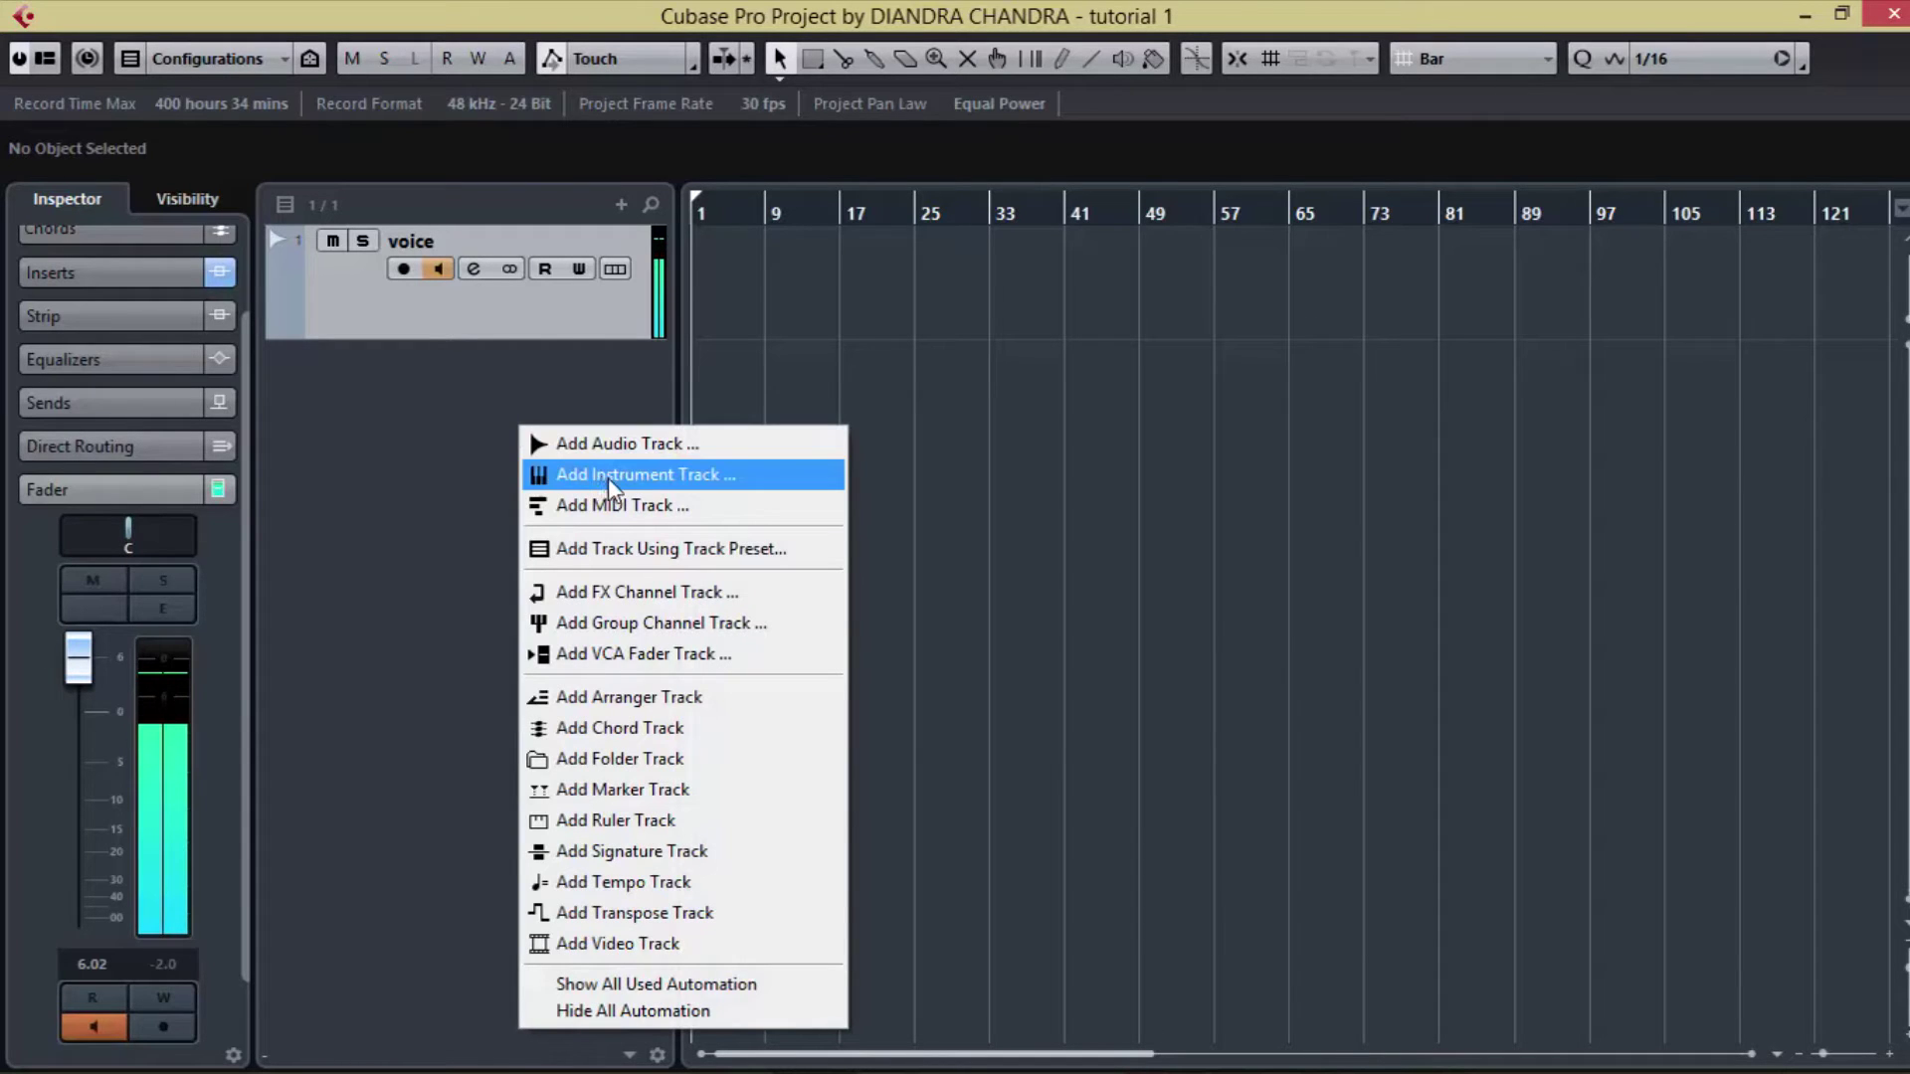
{"action": "left_click", "coordinate": [422, 487]}
{"action": "right_click", "coordinate": [492, 471]}
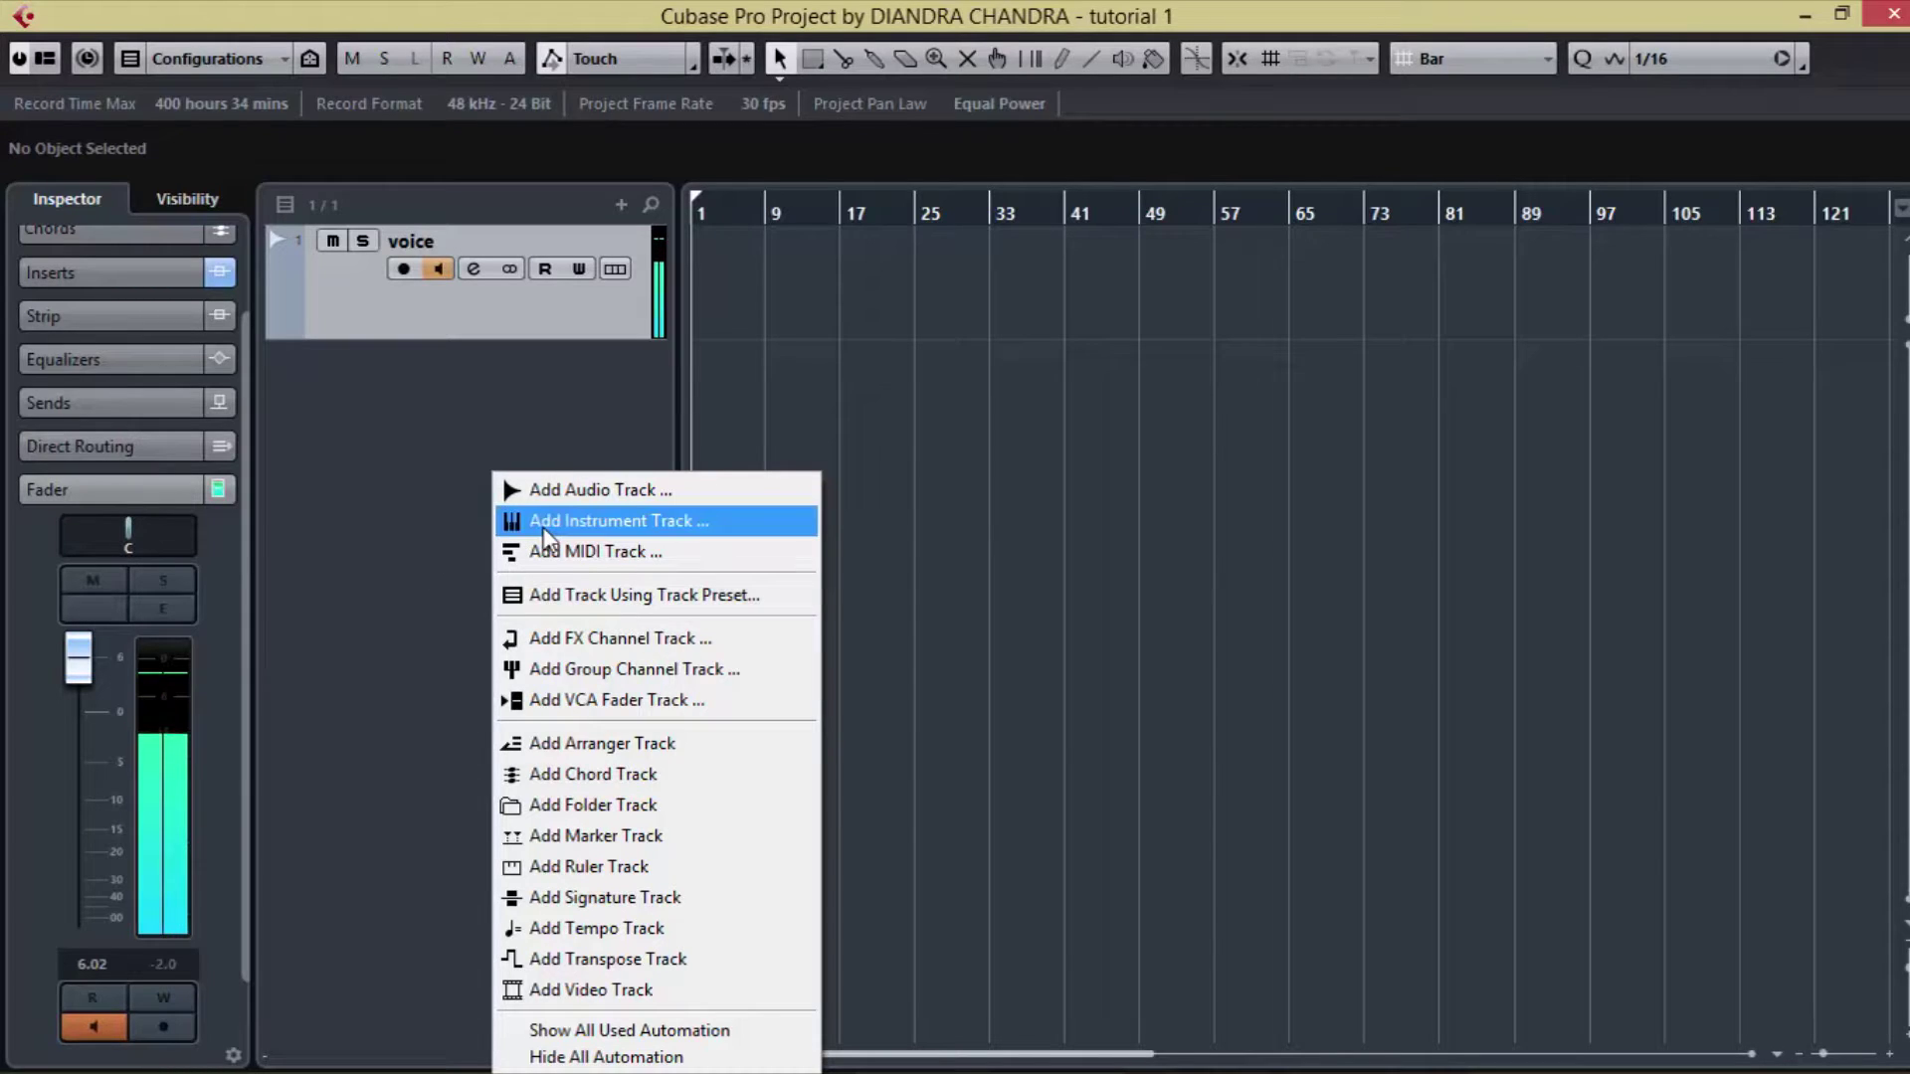
{"action": "left_click", "coordinate": [382, 503]}
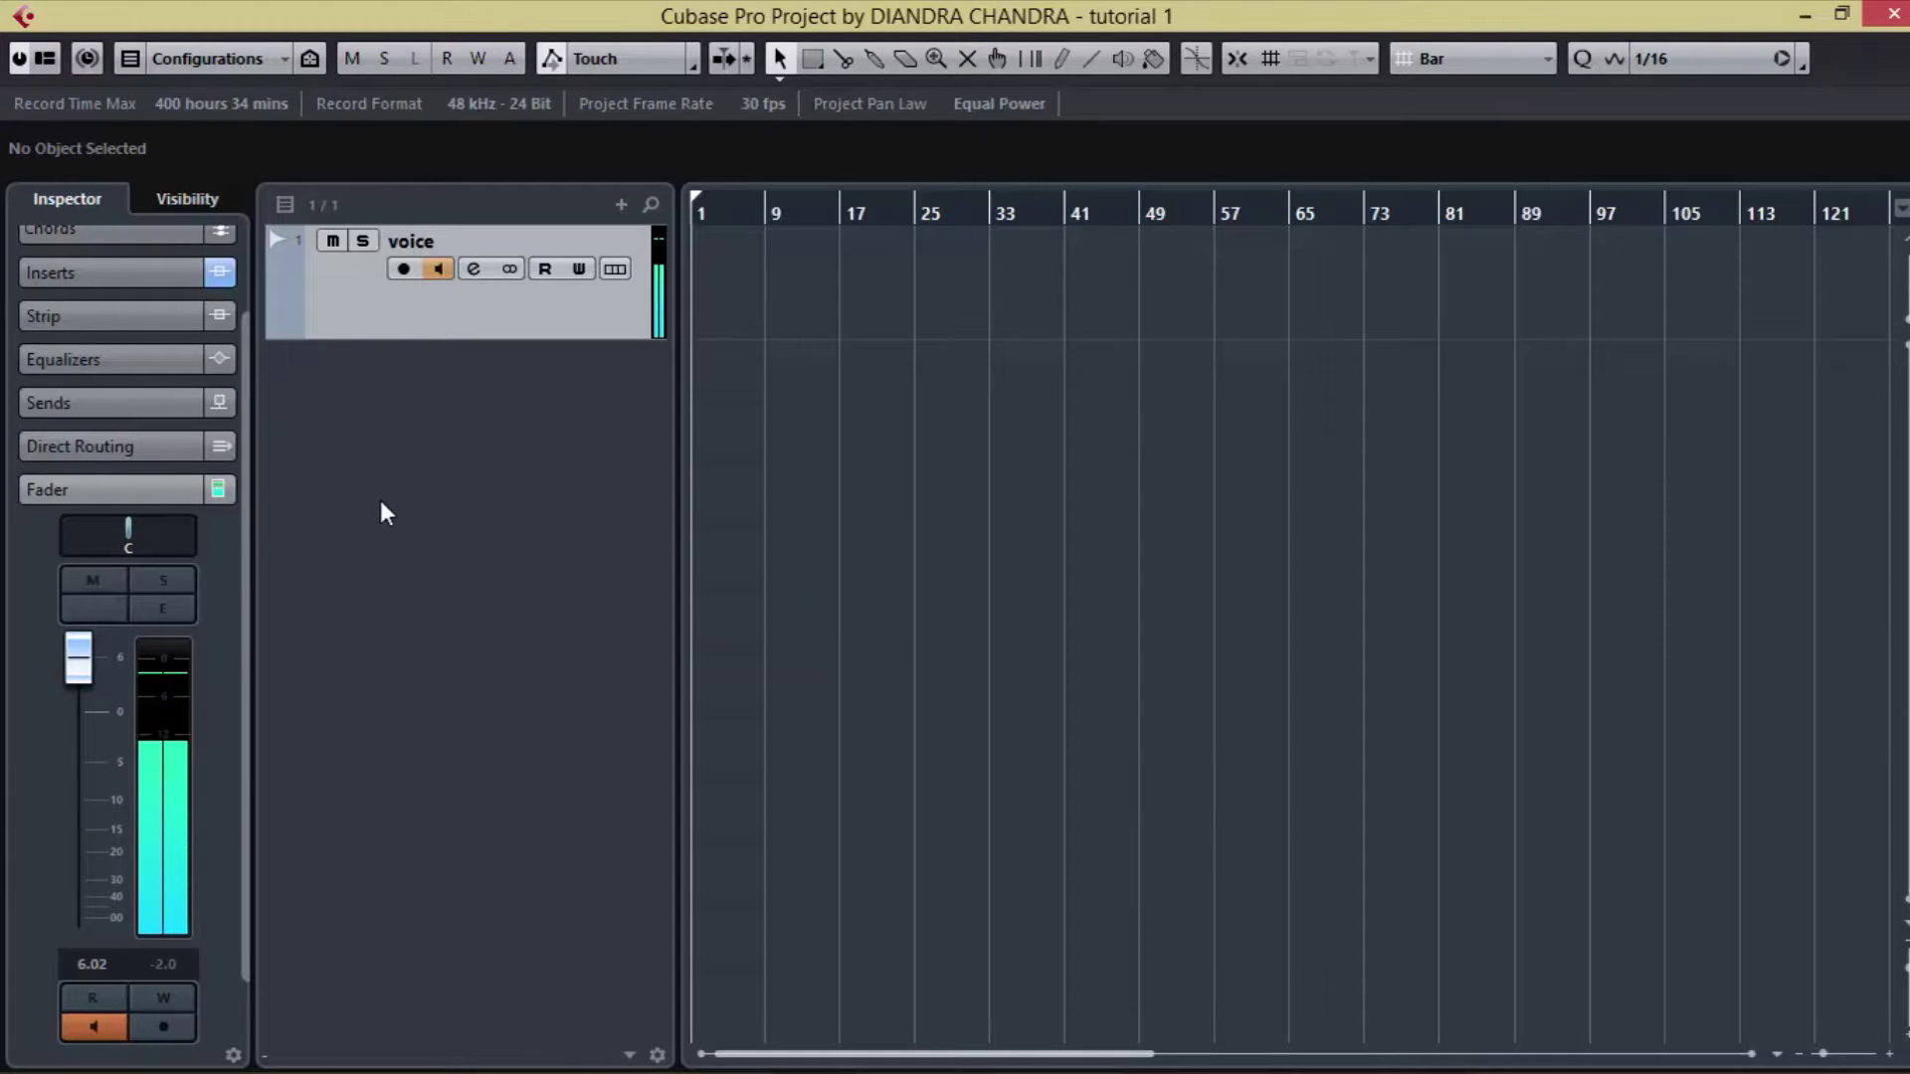
{"action": "right_click", "coordinate": [447, 459]}
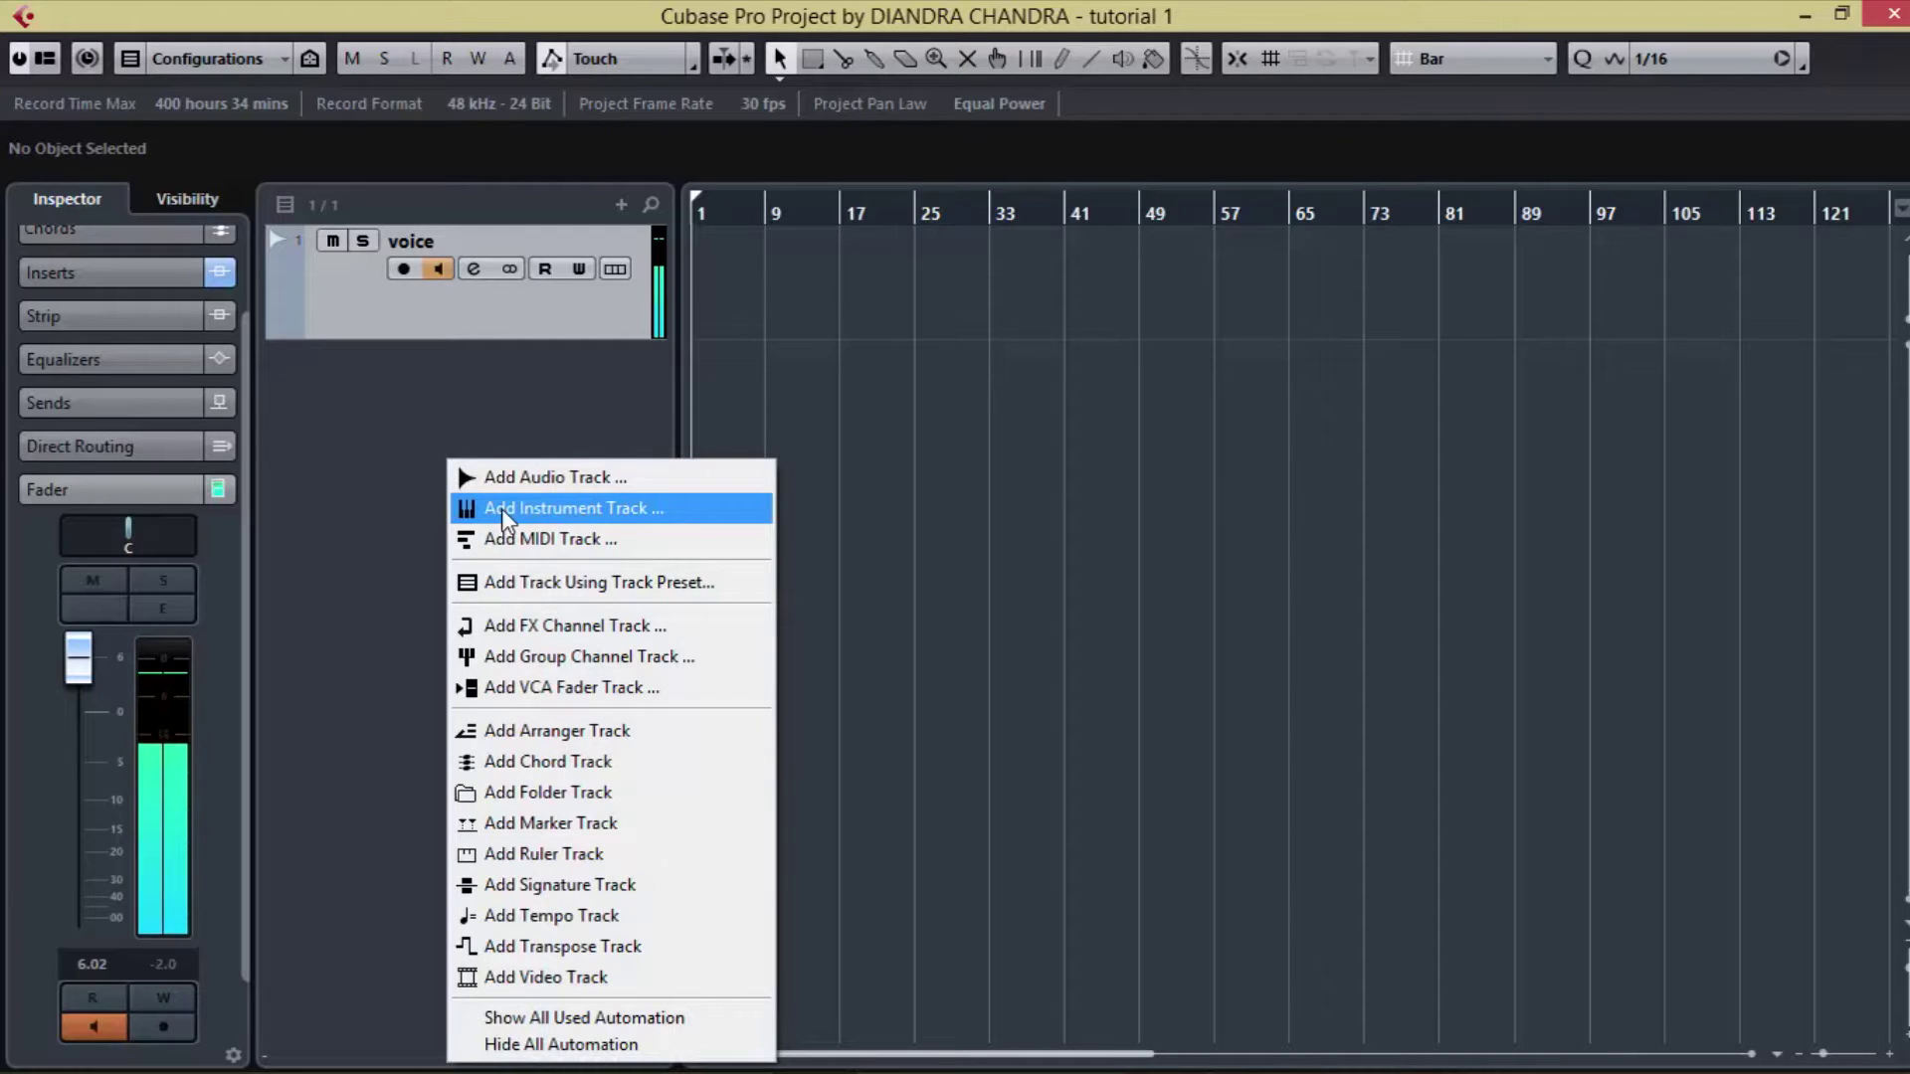
{"action": "left_click", "coordinate": [368, 452]}
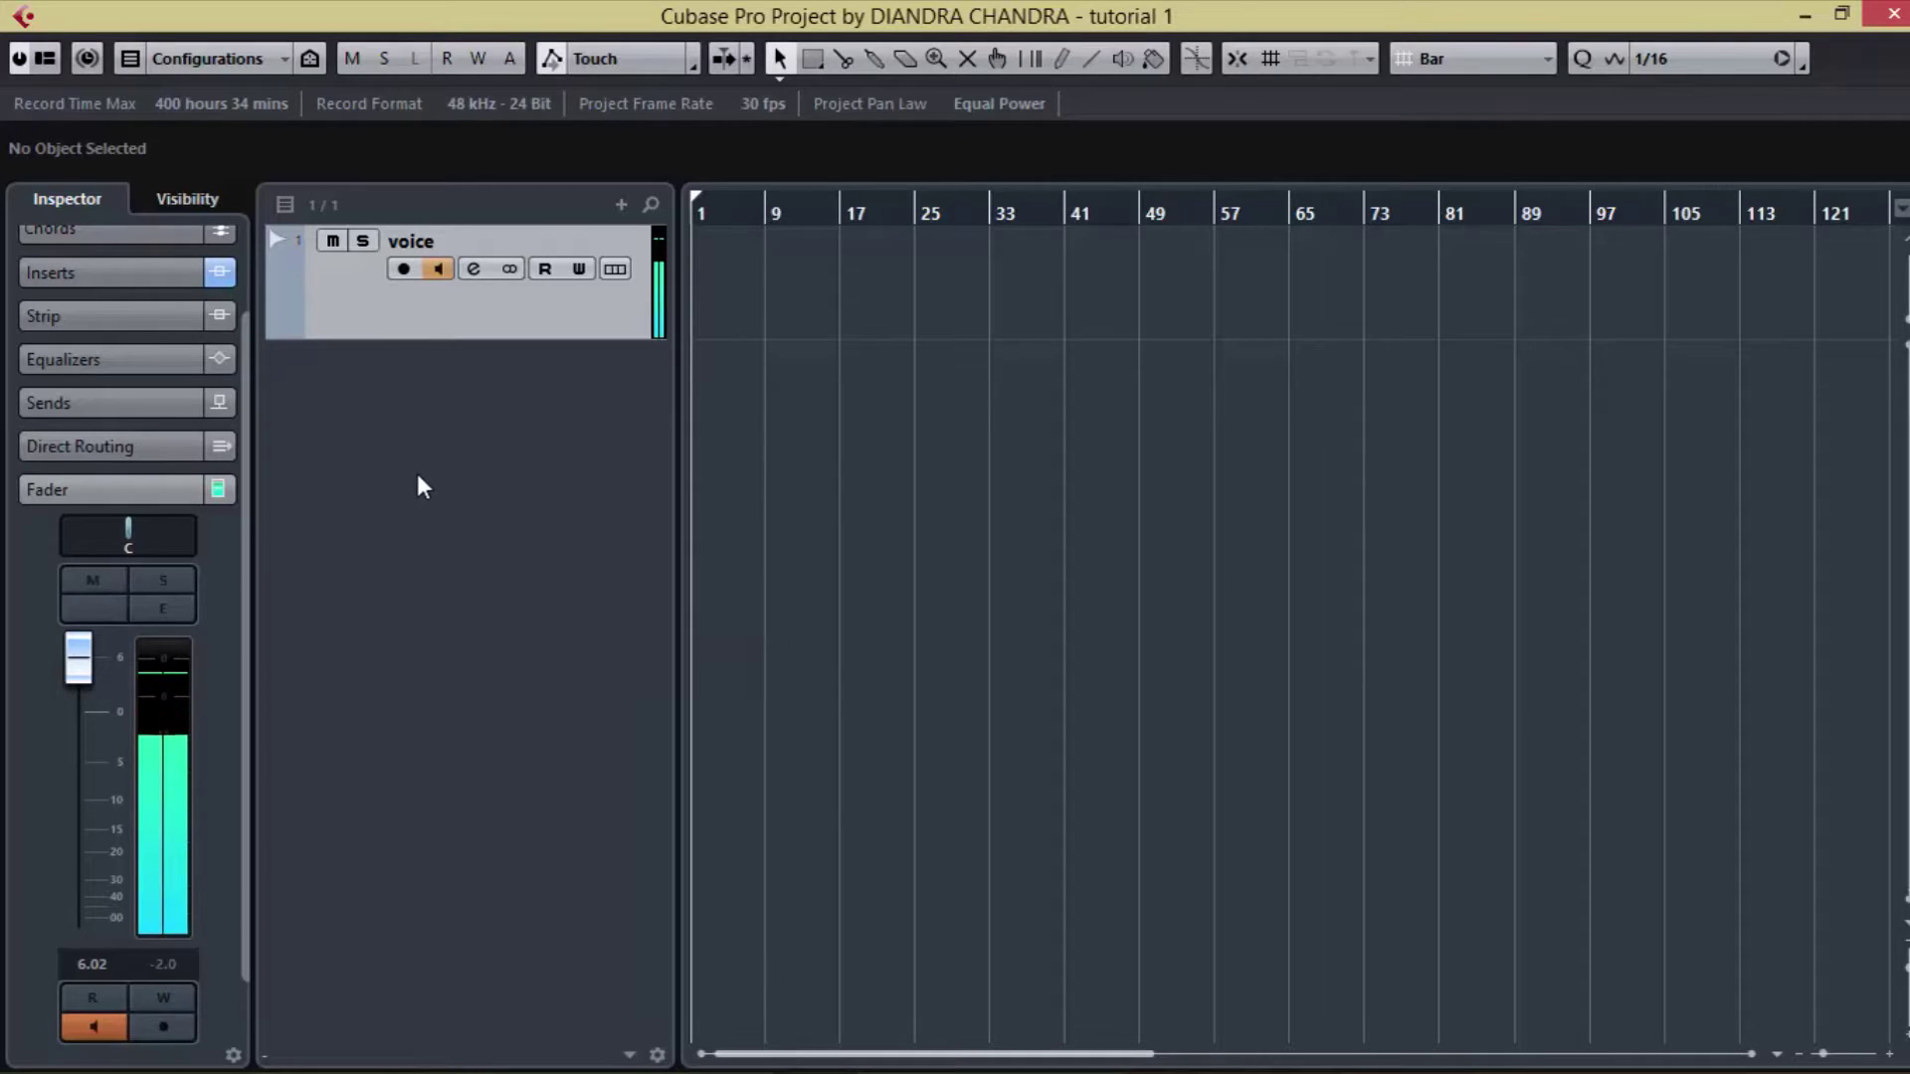
- Add one instrument track using Kontakt 5 from the Komplete 9 folder, routed to Stereo Out
{"action": "right_click", "coordinate": [421, 423]}
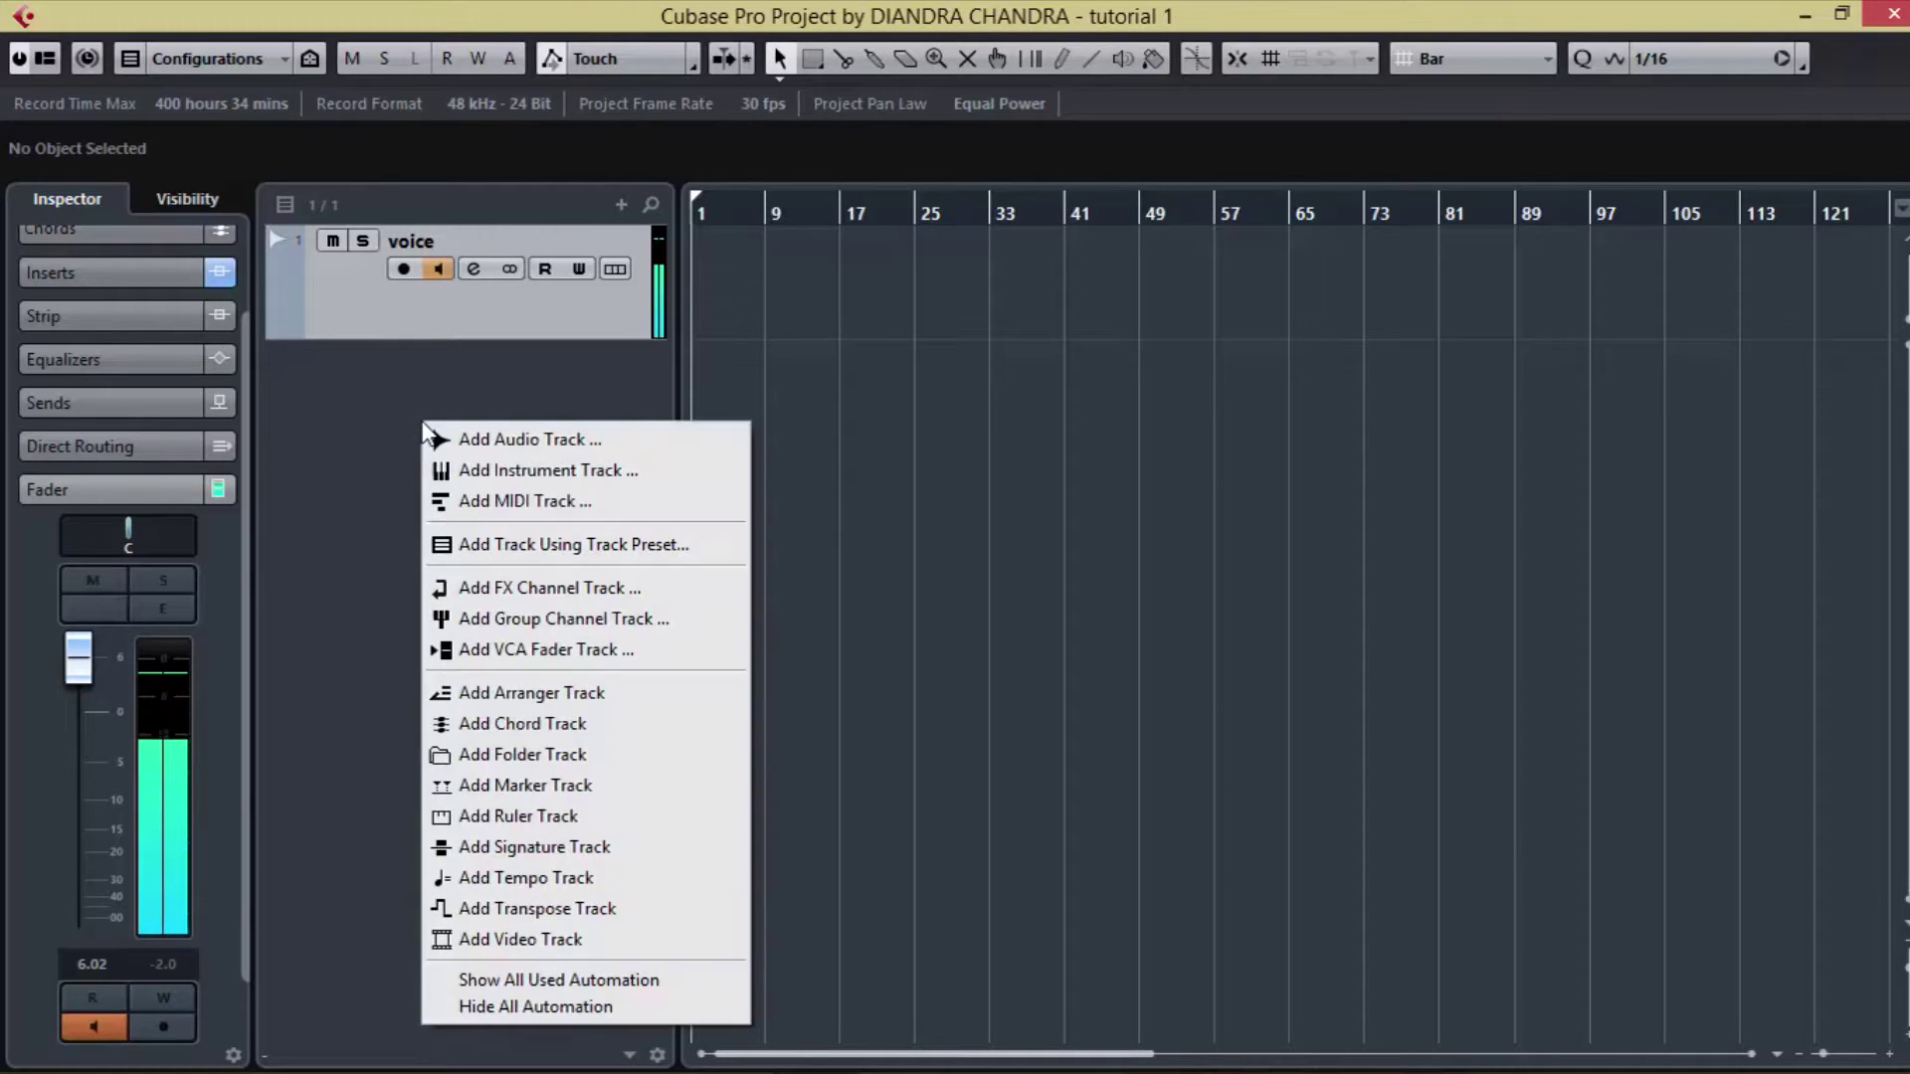
{"action": "left_click", "coordinate": [471, 474]}
{"action": "left_click", "coordinate": [862, 563]}
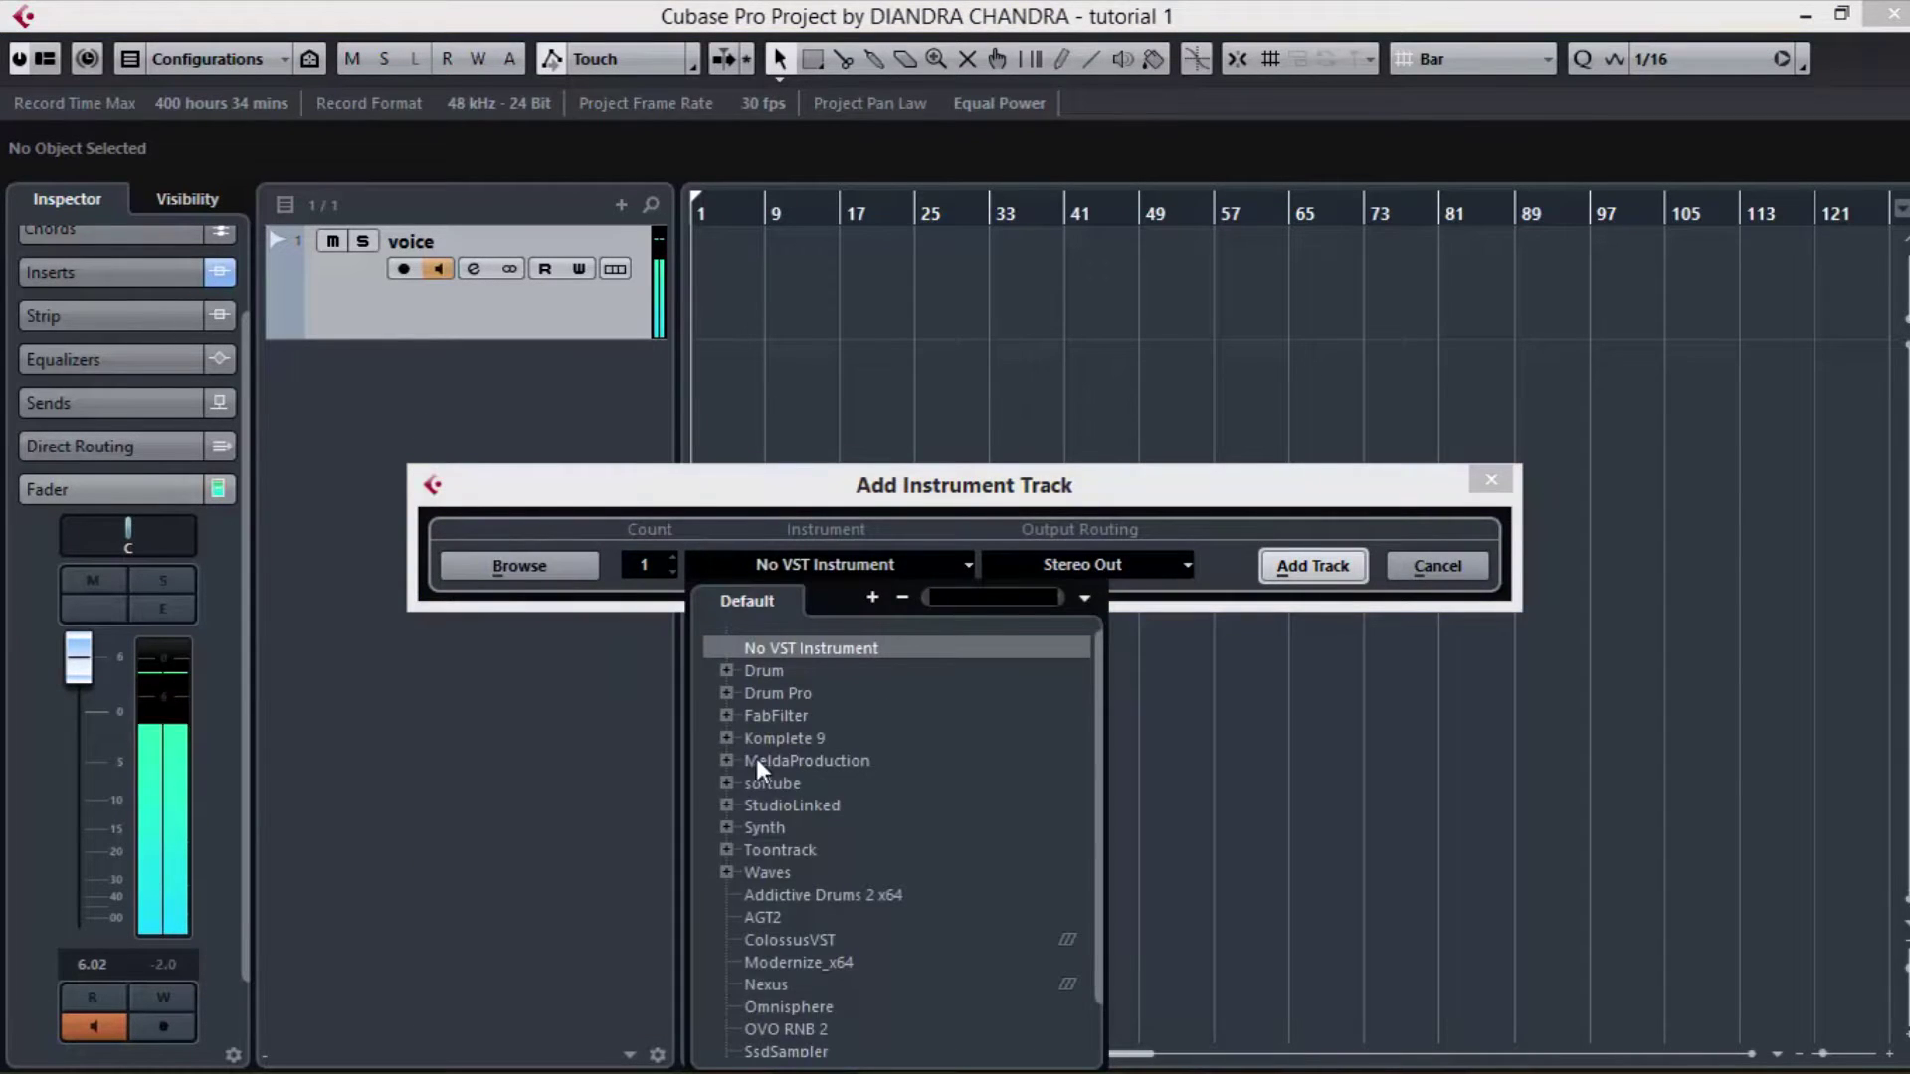
{"action": "left_click", "coordinate": [726, 739]}
{"action": "left_click", "coordinate": [804, 851]}
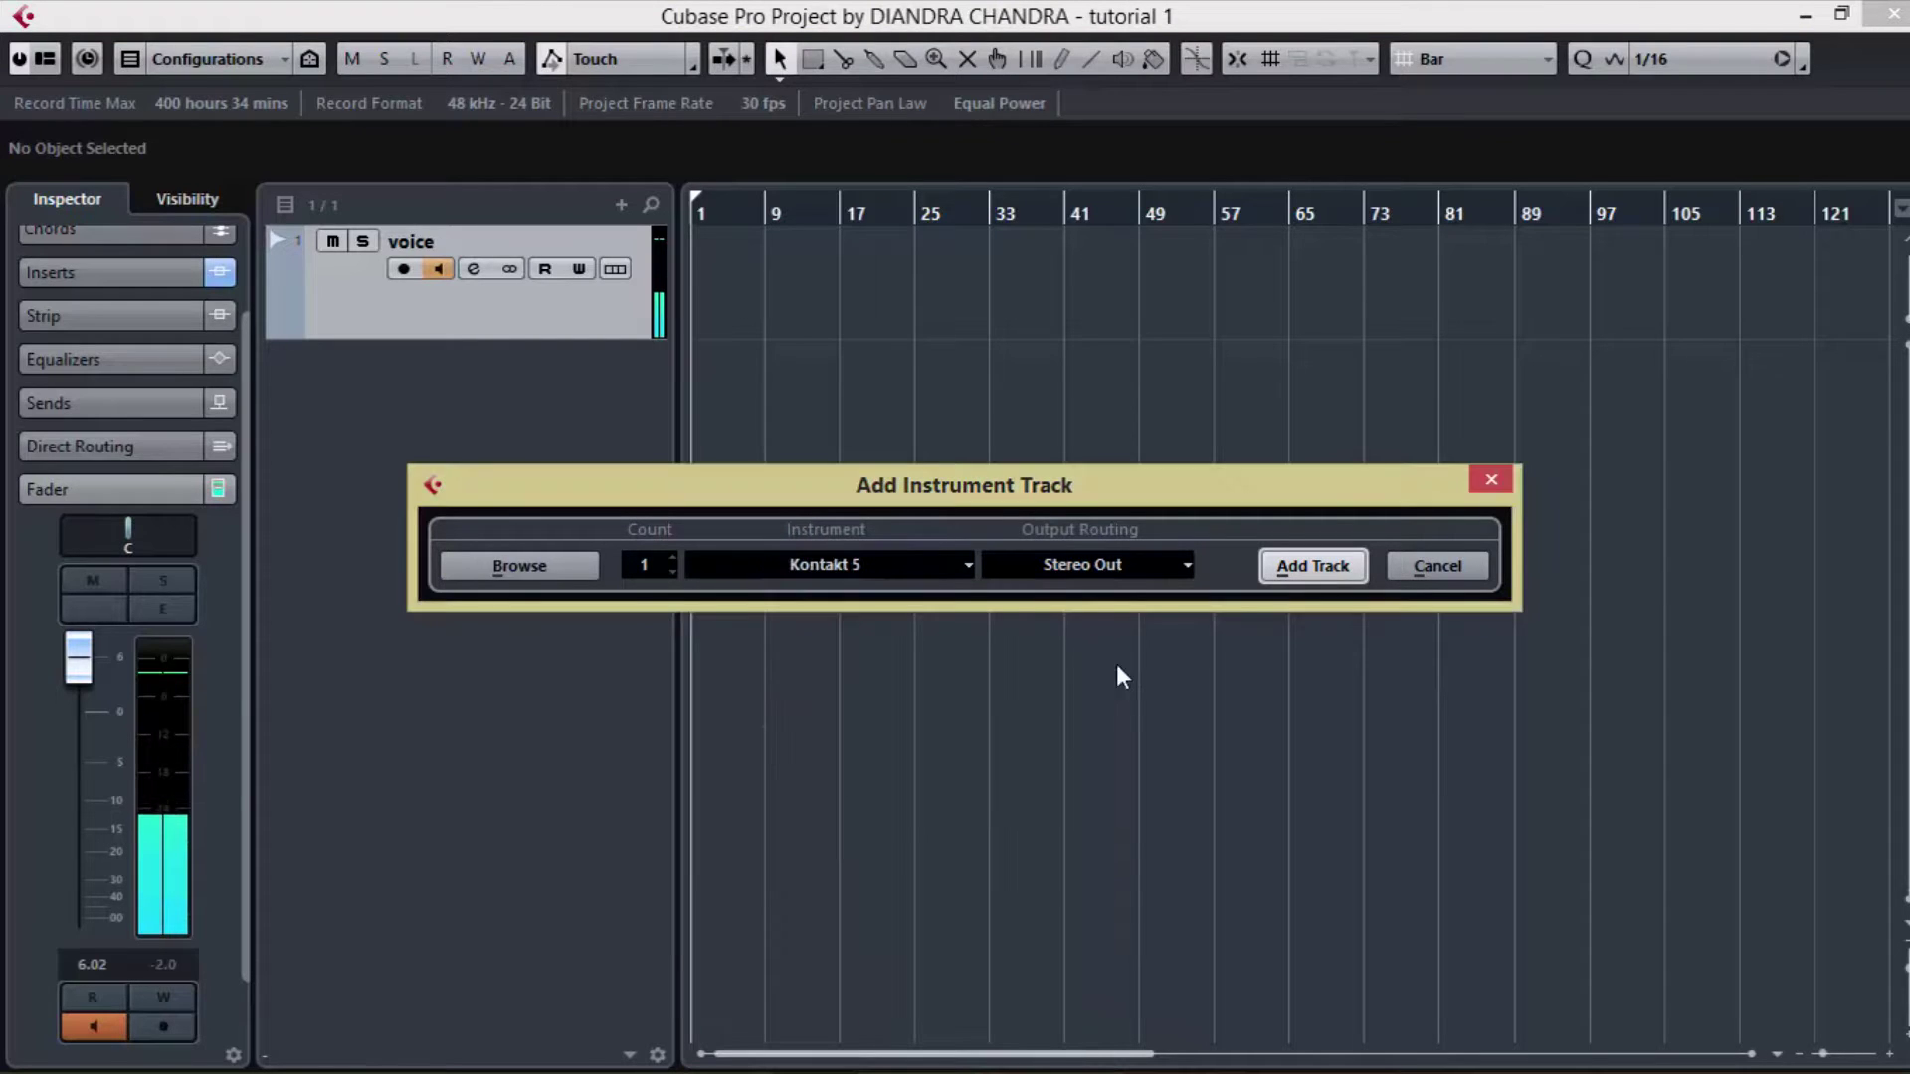
{"action": "left_click", "coordinate": [1309, 565]}
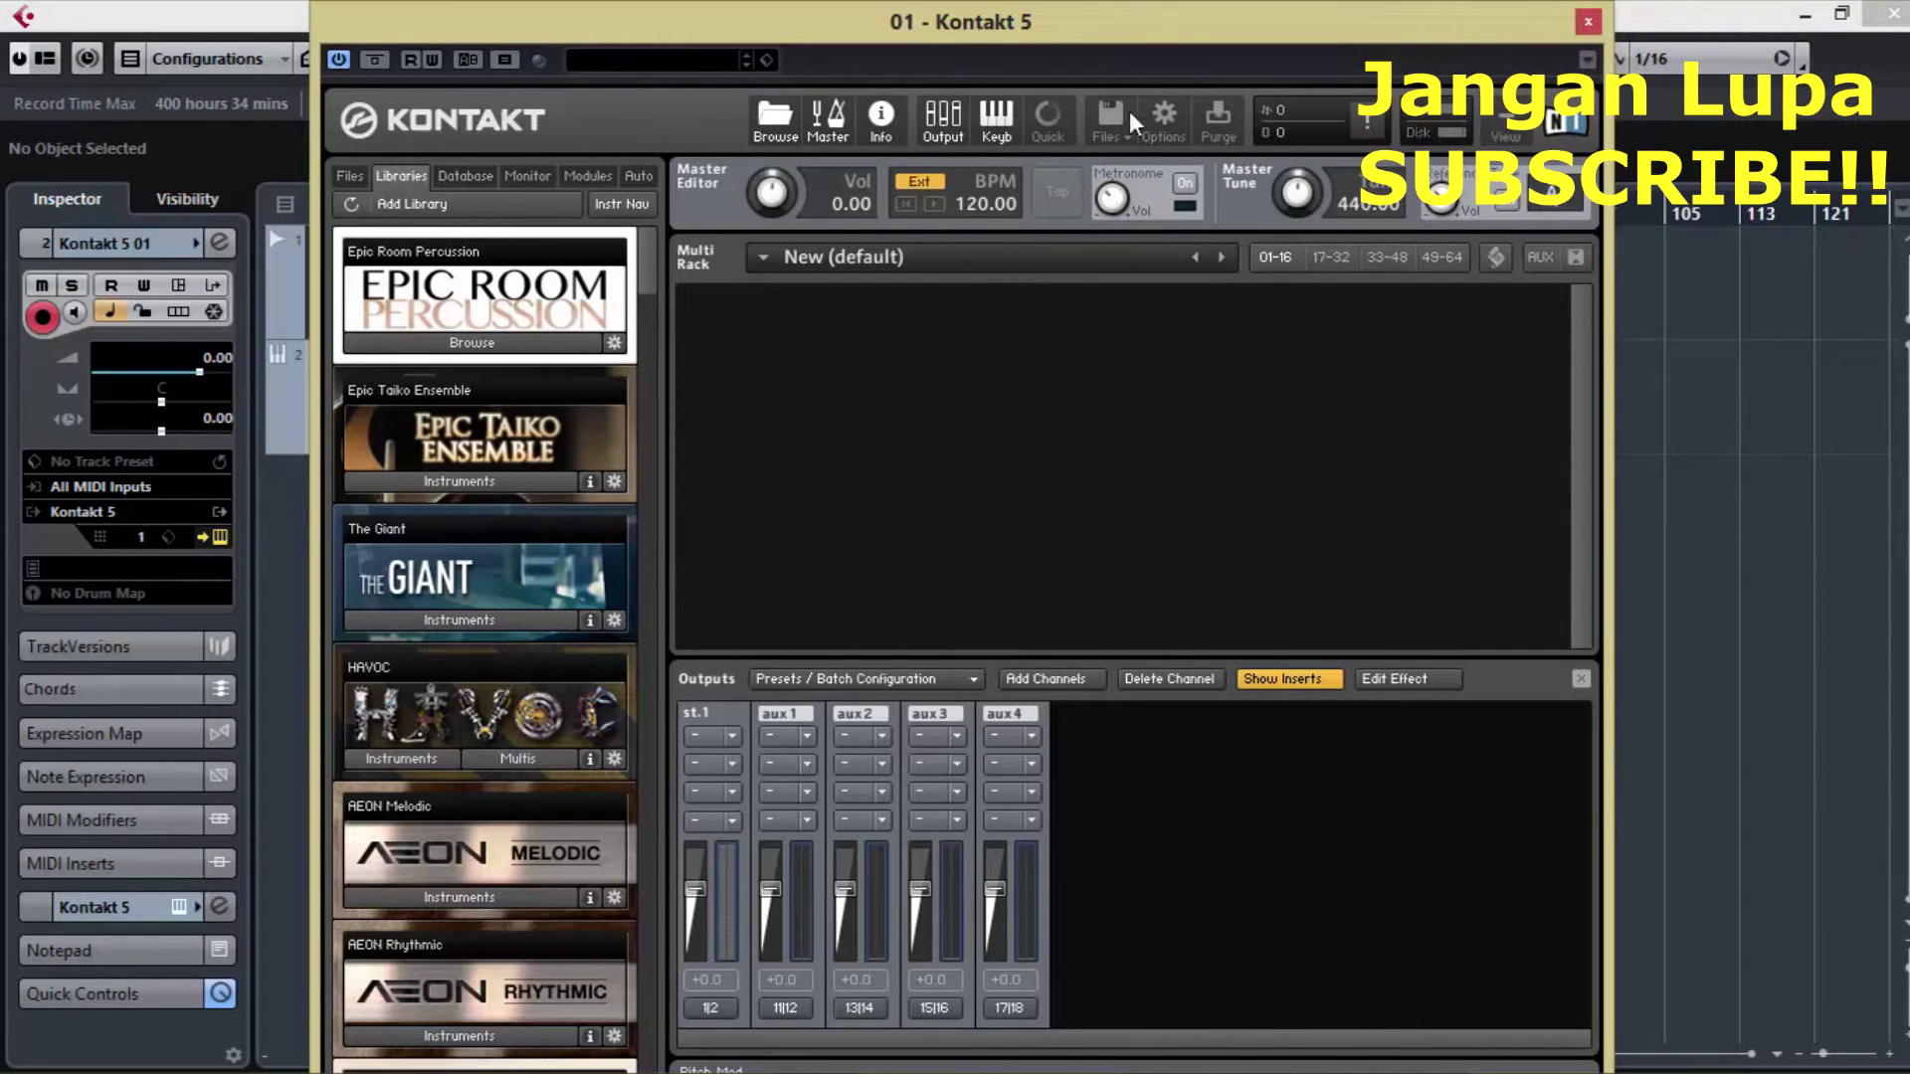
{"action": "left_click_drag", "start_coordinate": [1065, 21], "coordinate": [1058, 13]}
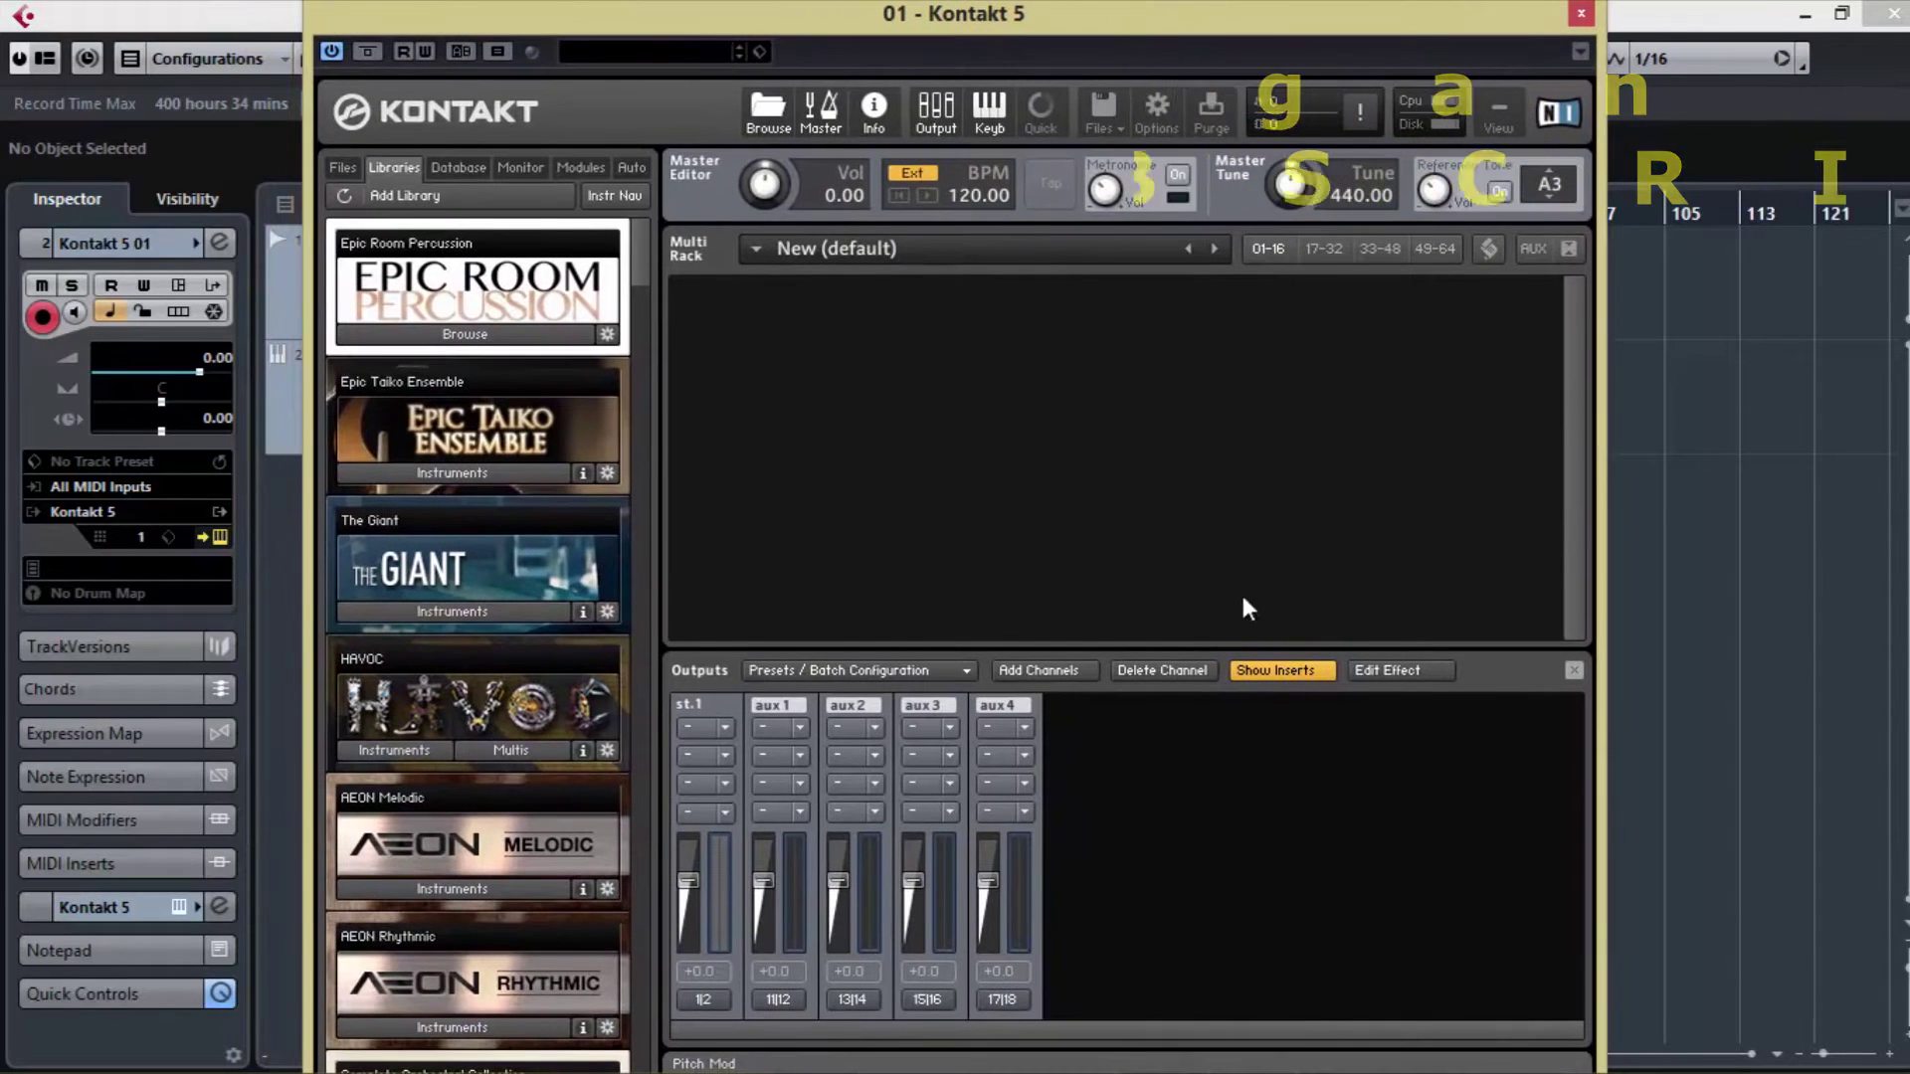
{"action": "left_click", "coordinate": [1030, 673]}
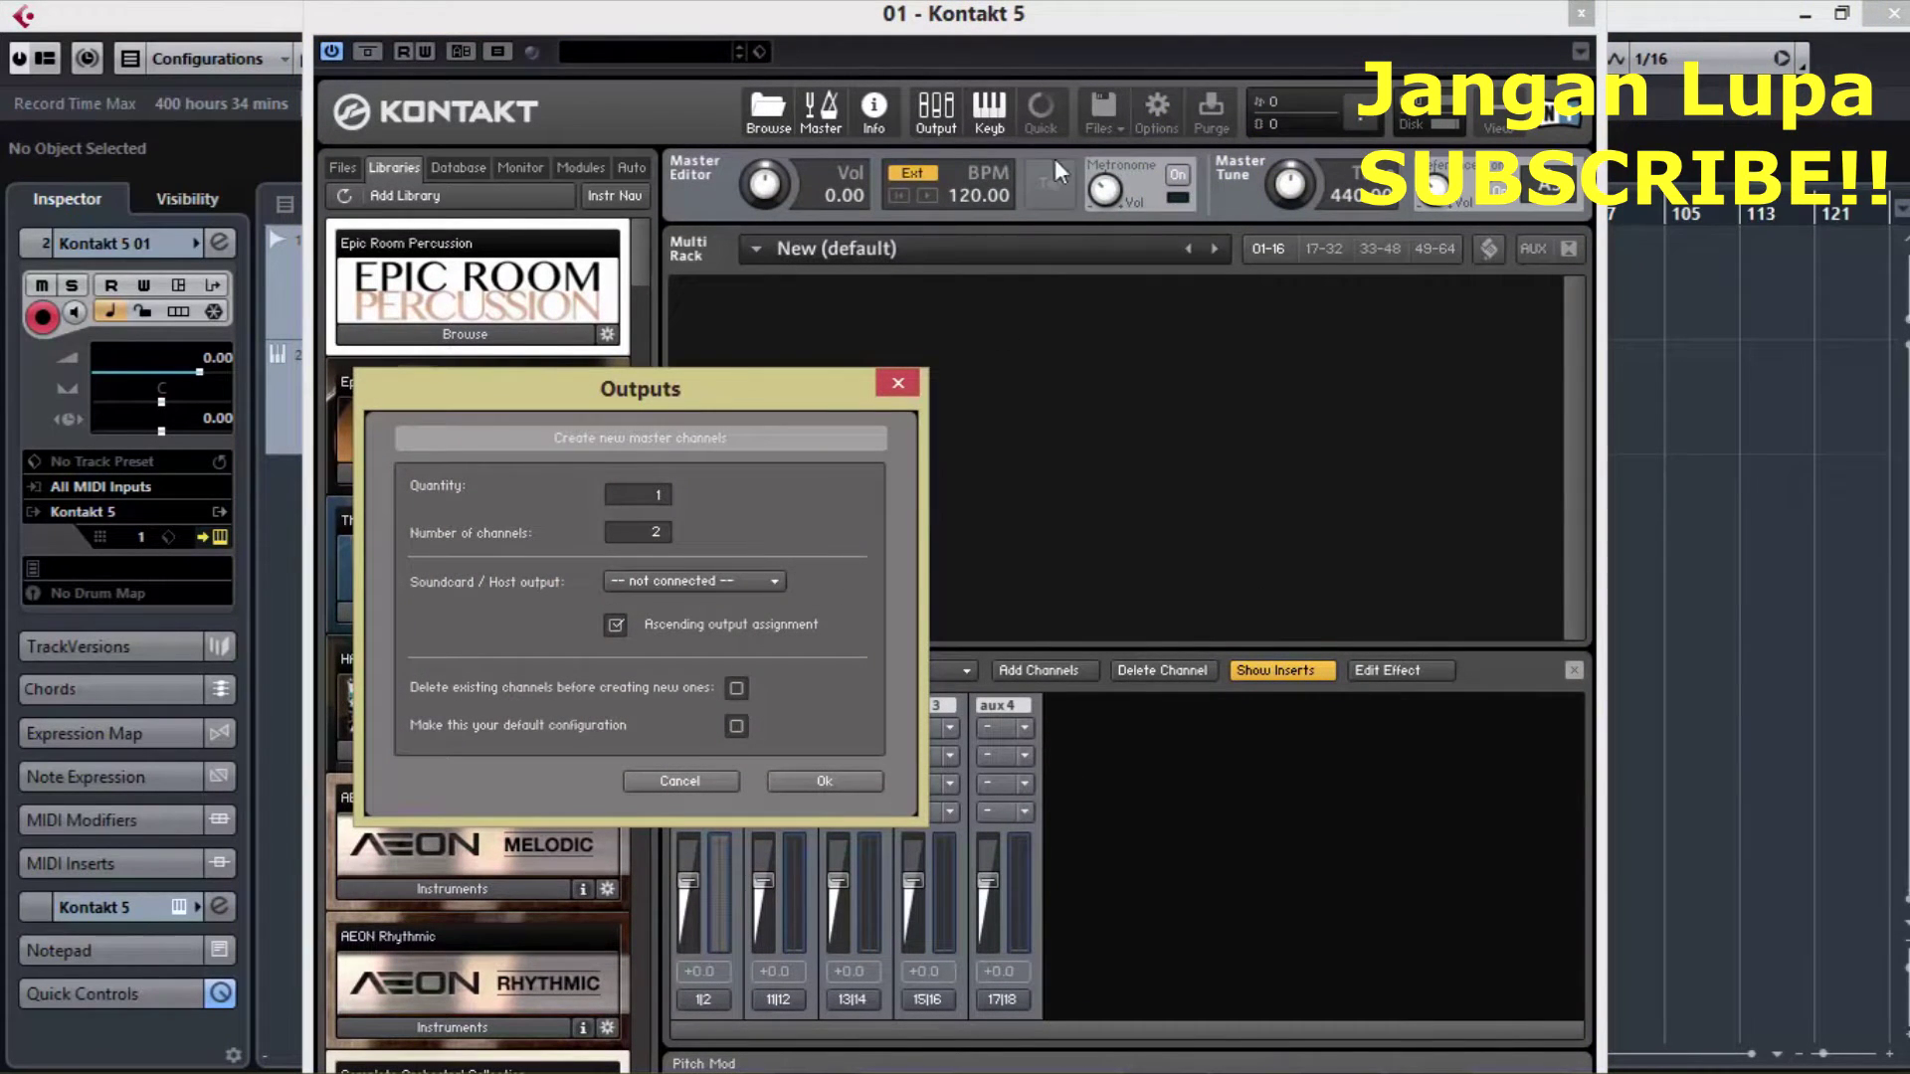
{"action": "left_click", "coordinate": [895, 384]}
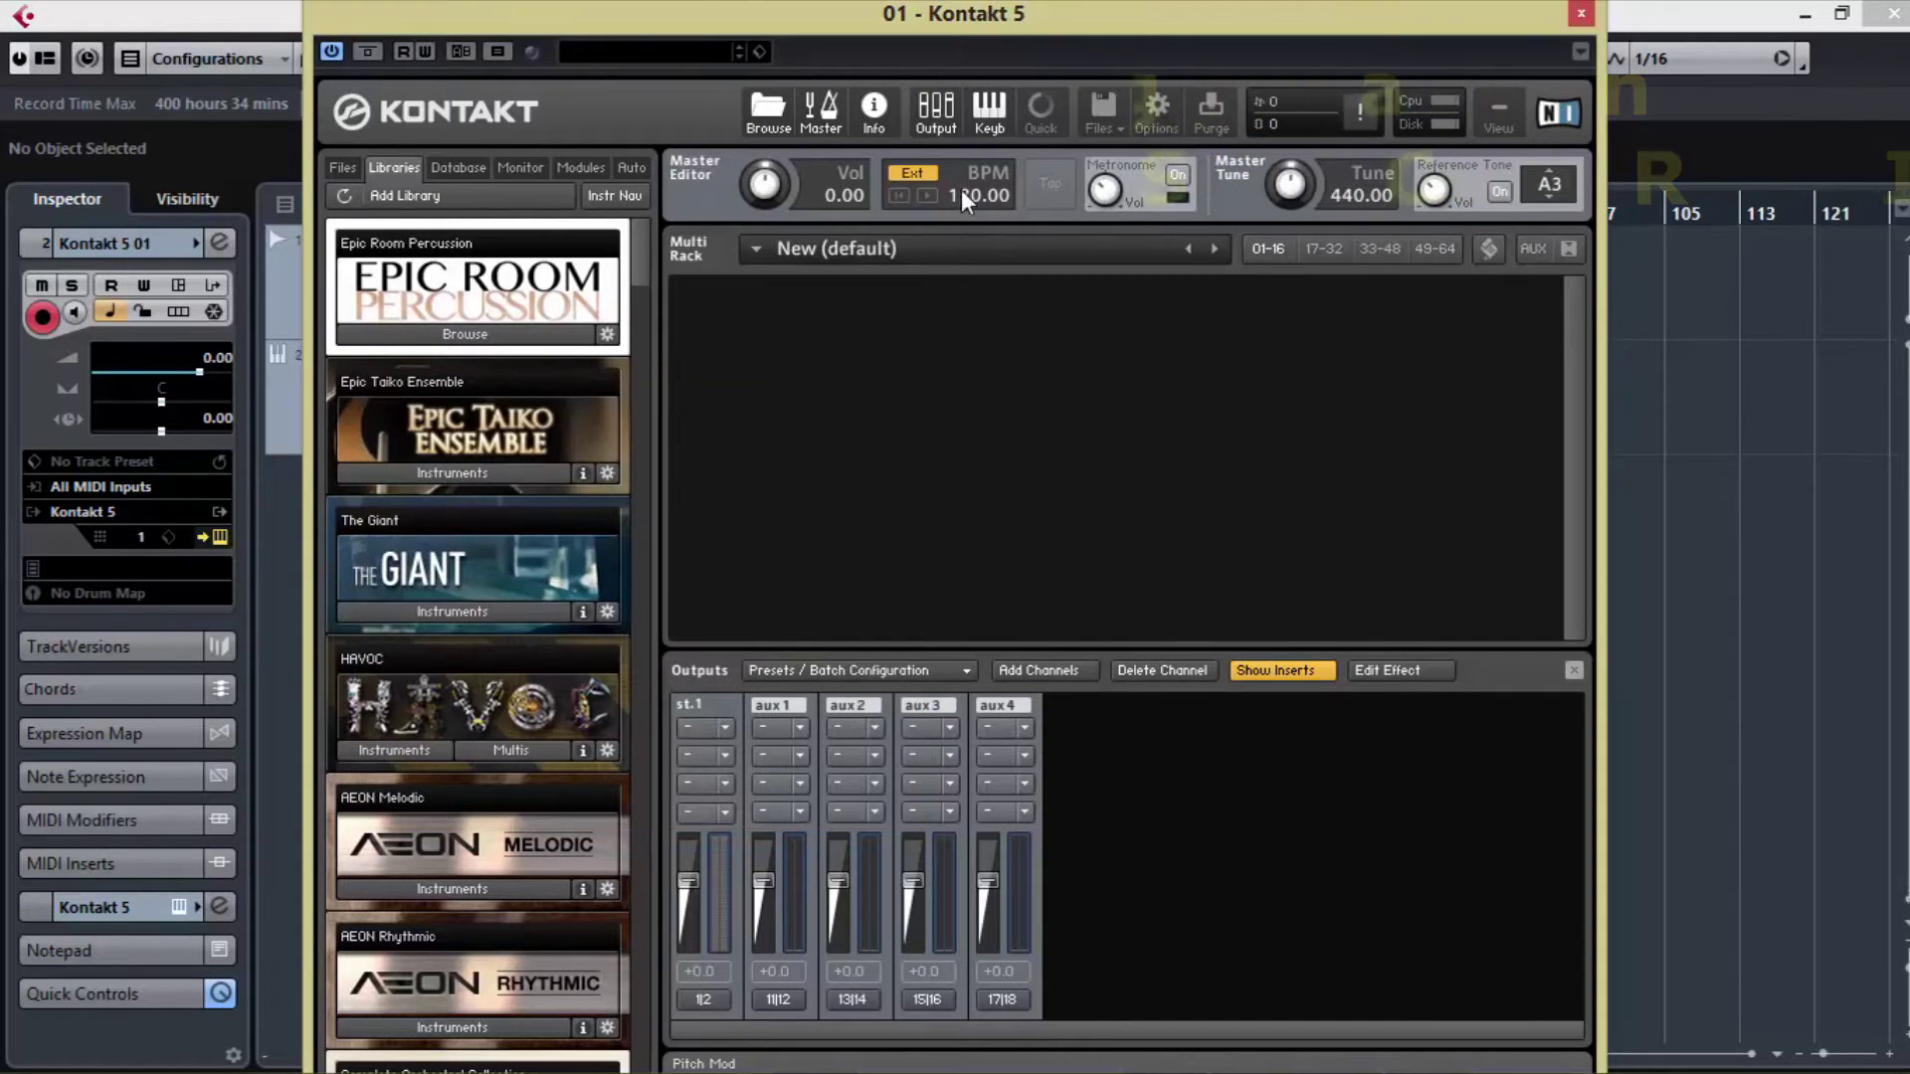
{"action": "left_click", "coordinate": [936, 112]}
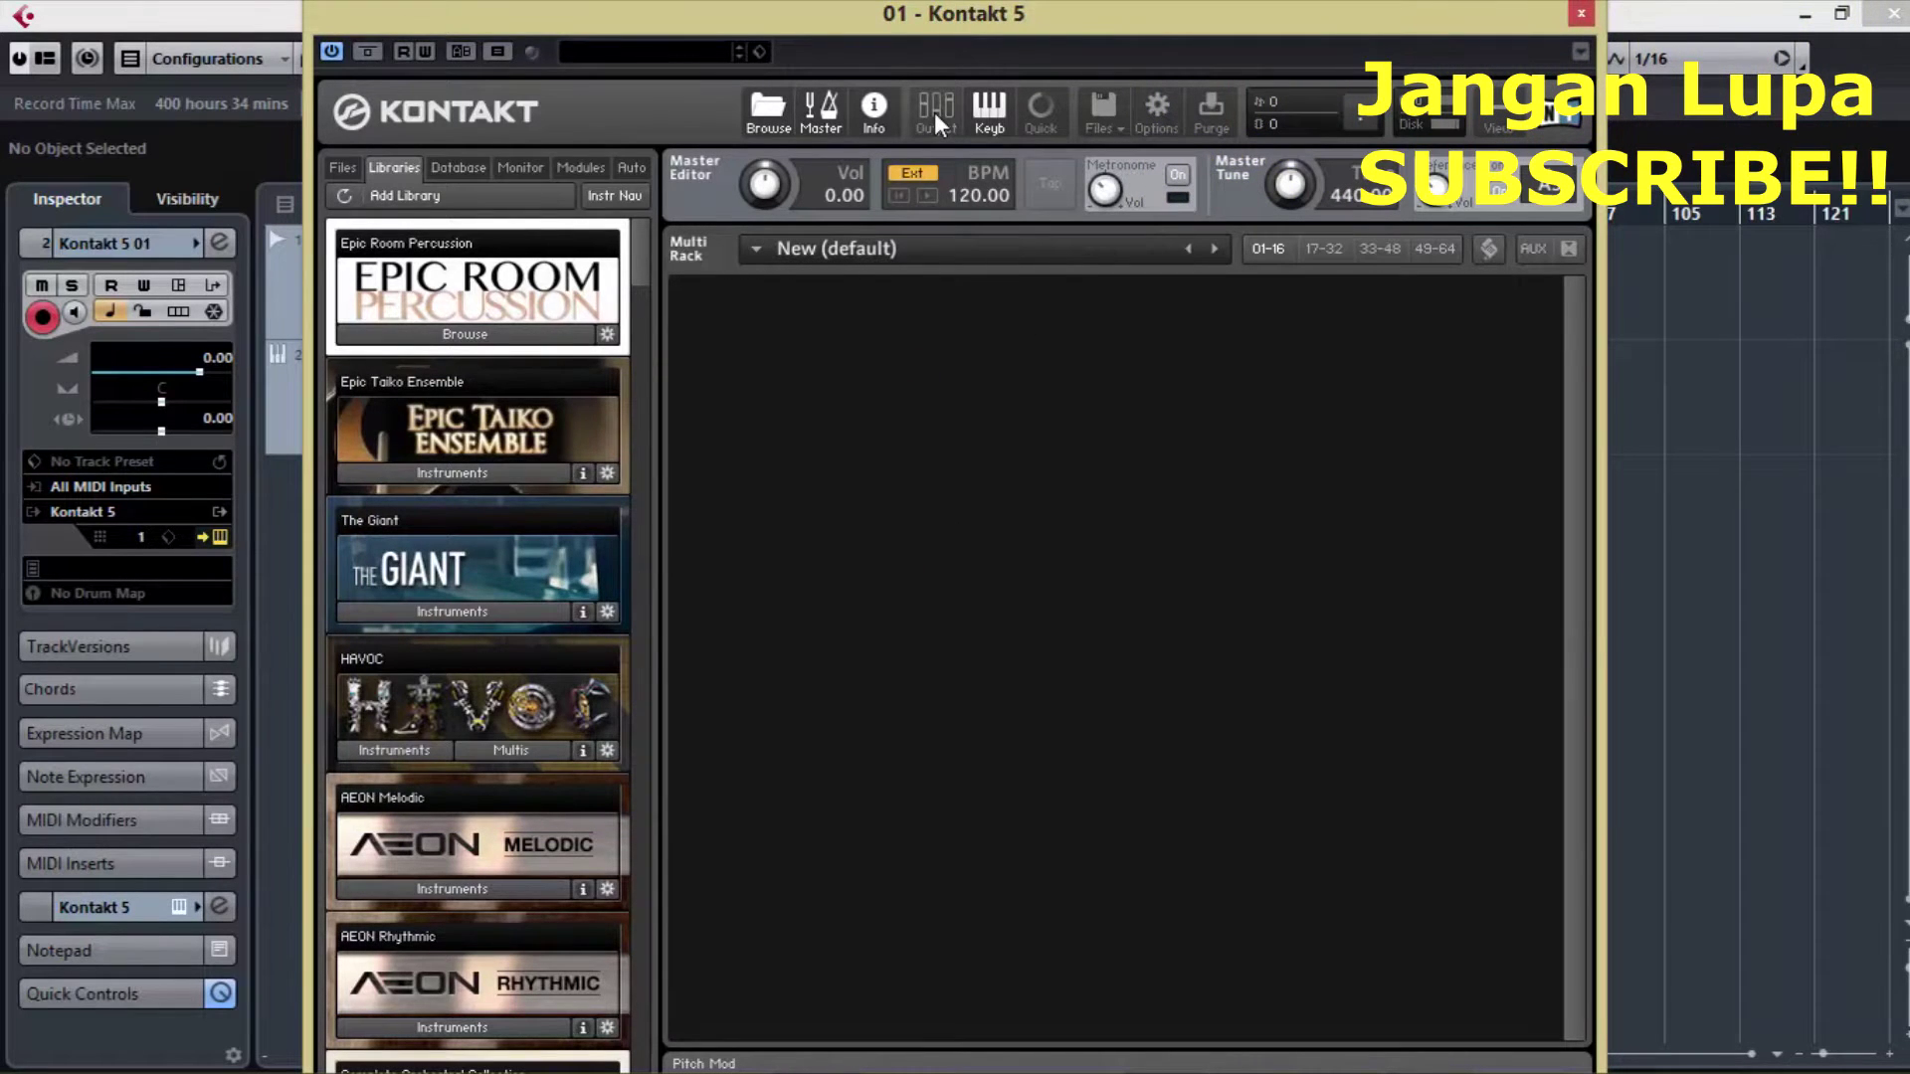
{"action": "left_click", "coordinate": [934, 111]}
- Create 12 two-channel Kontakt outputs starting at Kt. st.1 [1] with ascending assignment, replacing the existing channels and saving the configuration as default
{"action": "left_click", "coordinate": [1062, 670]}
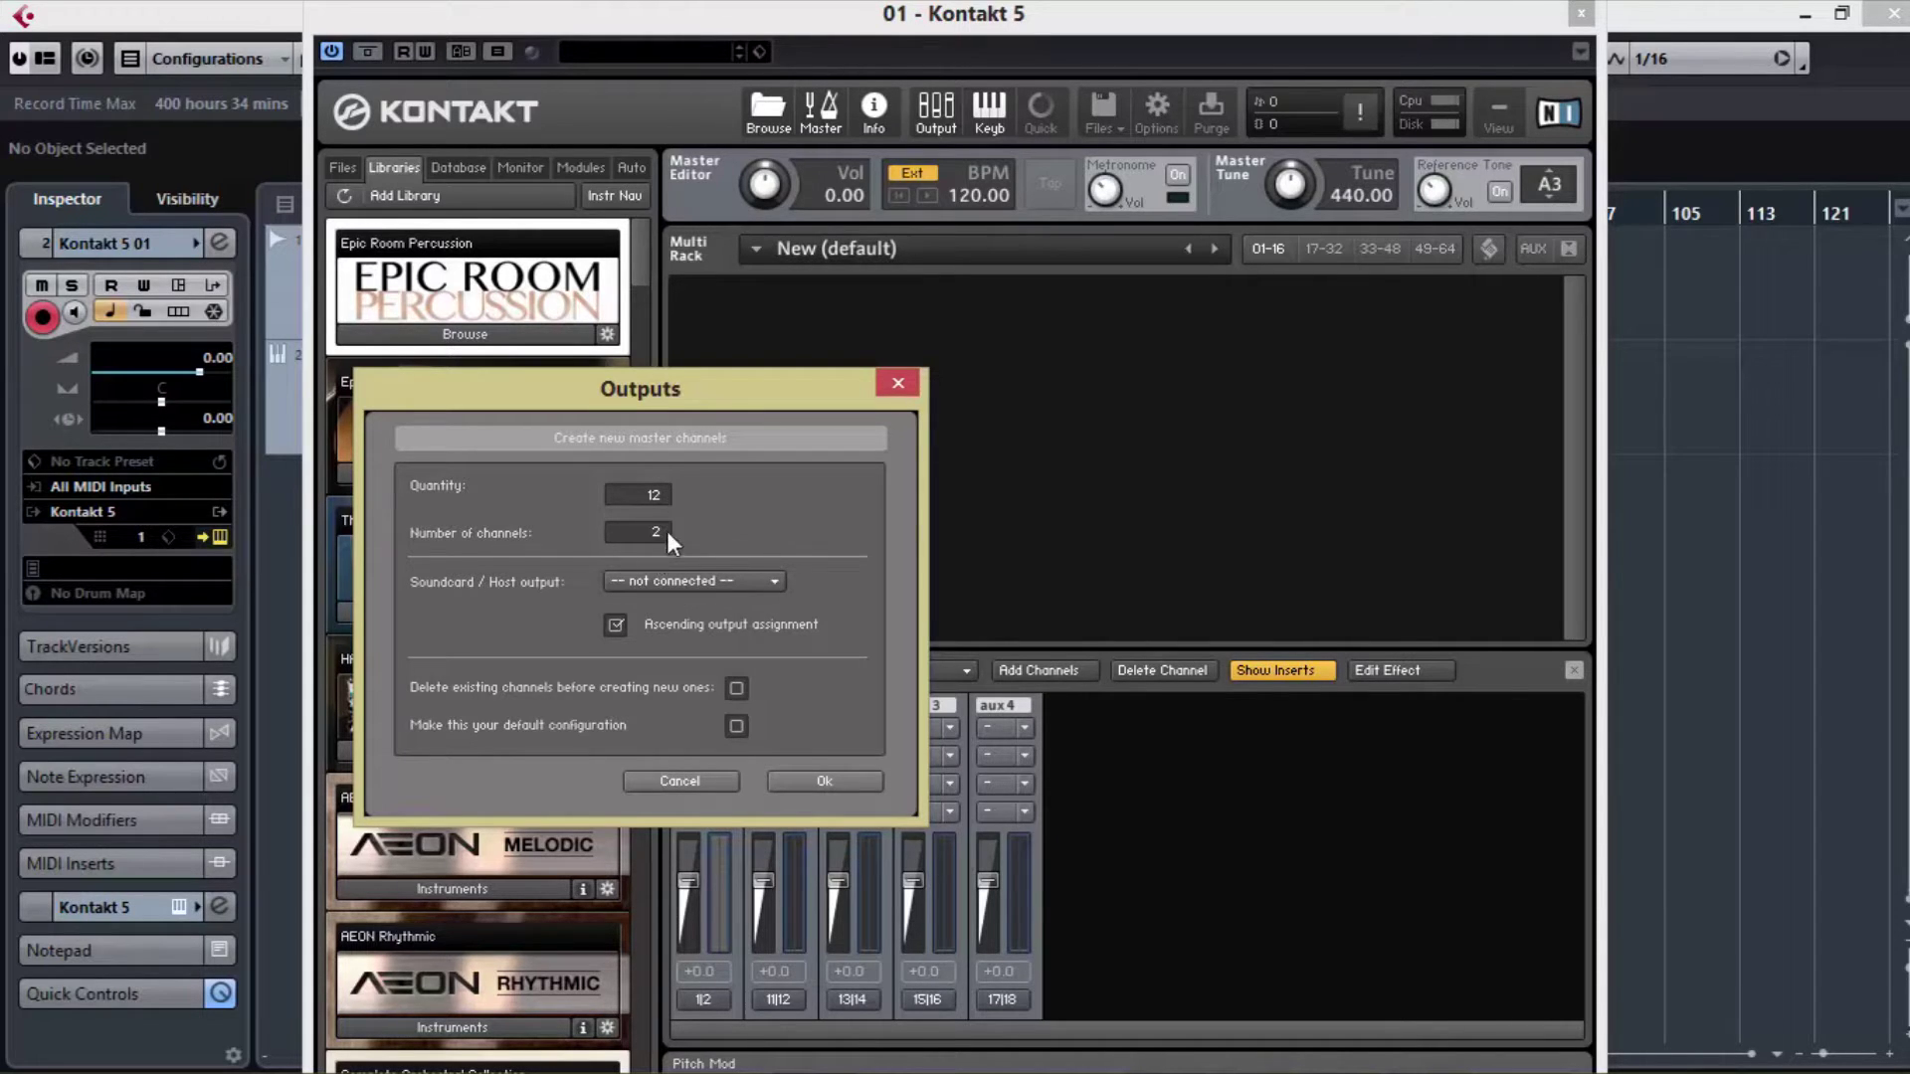
{"action": "left_click", "coordinate": [768, 579]}
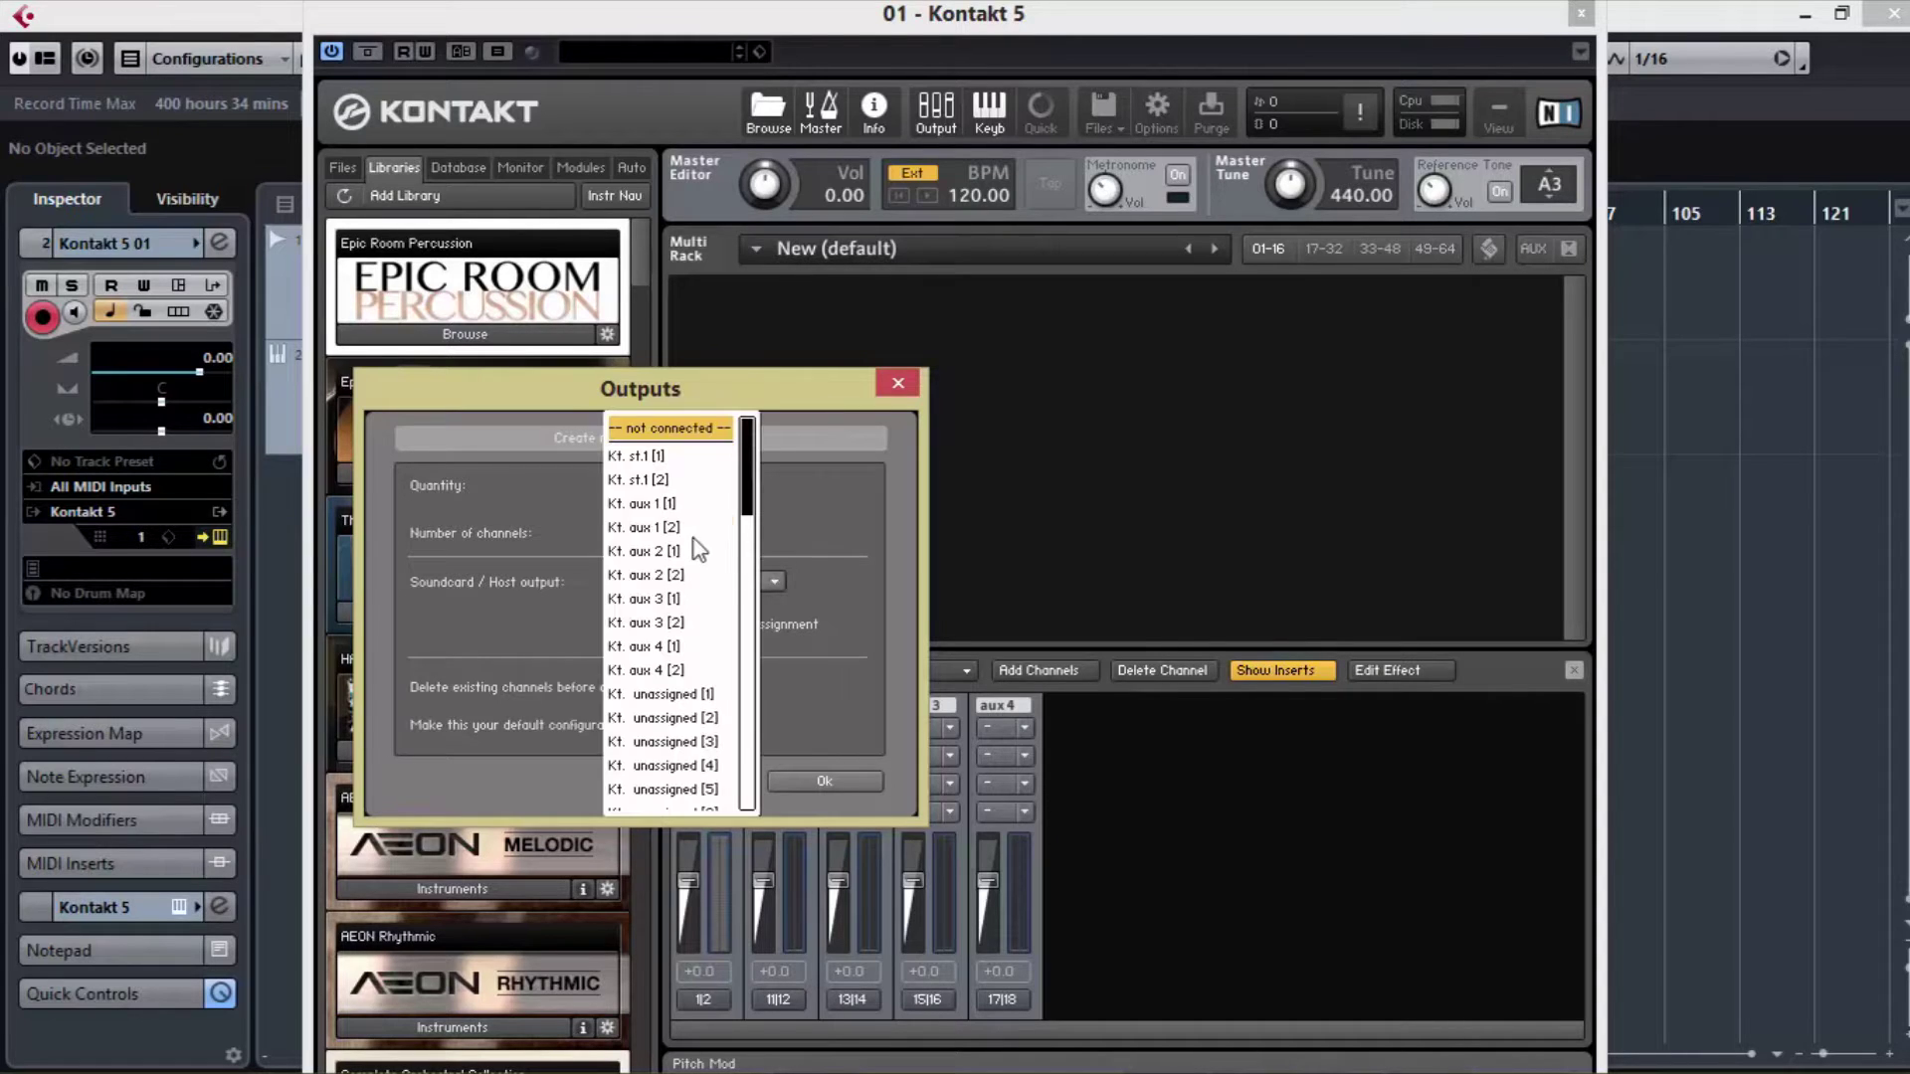
{"action": "left_click", "coordinate": [677, 455]}
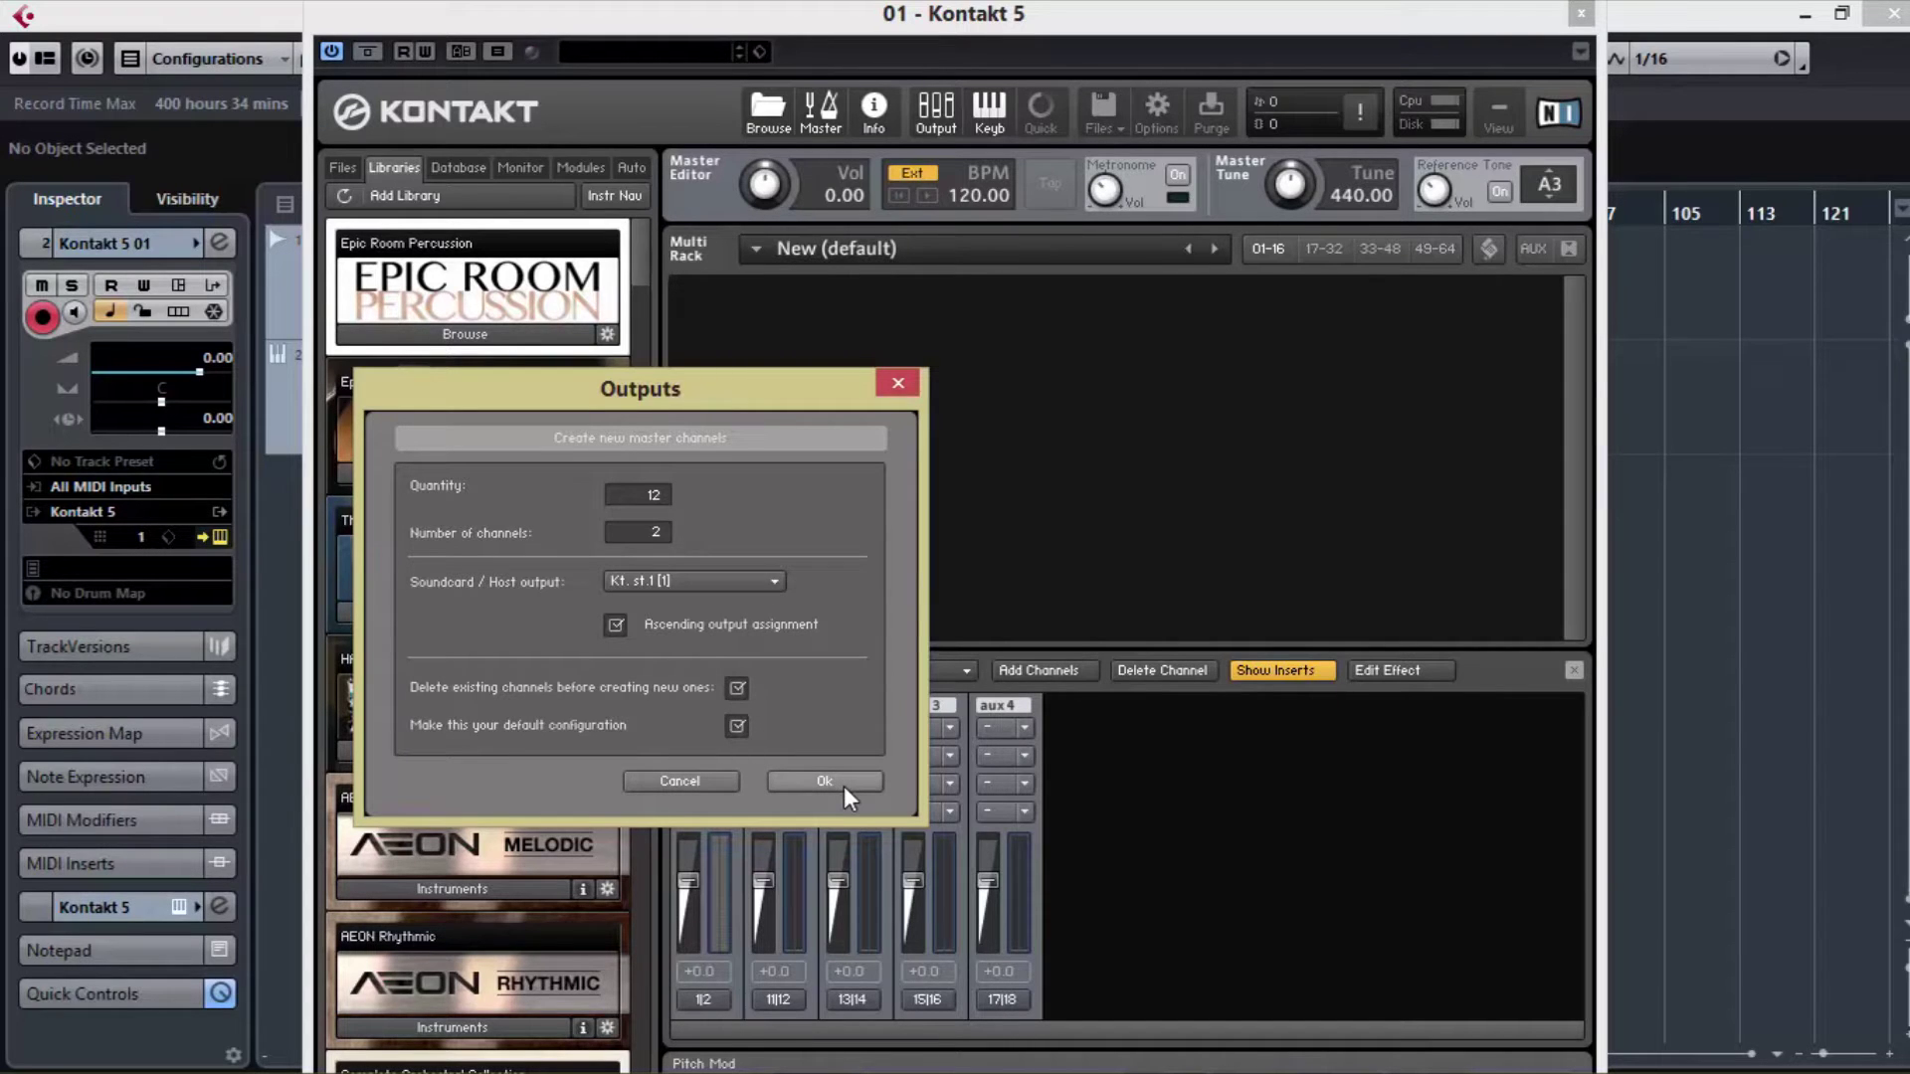
{"action": "left_click", "coordinate": [818, 782]}
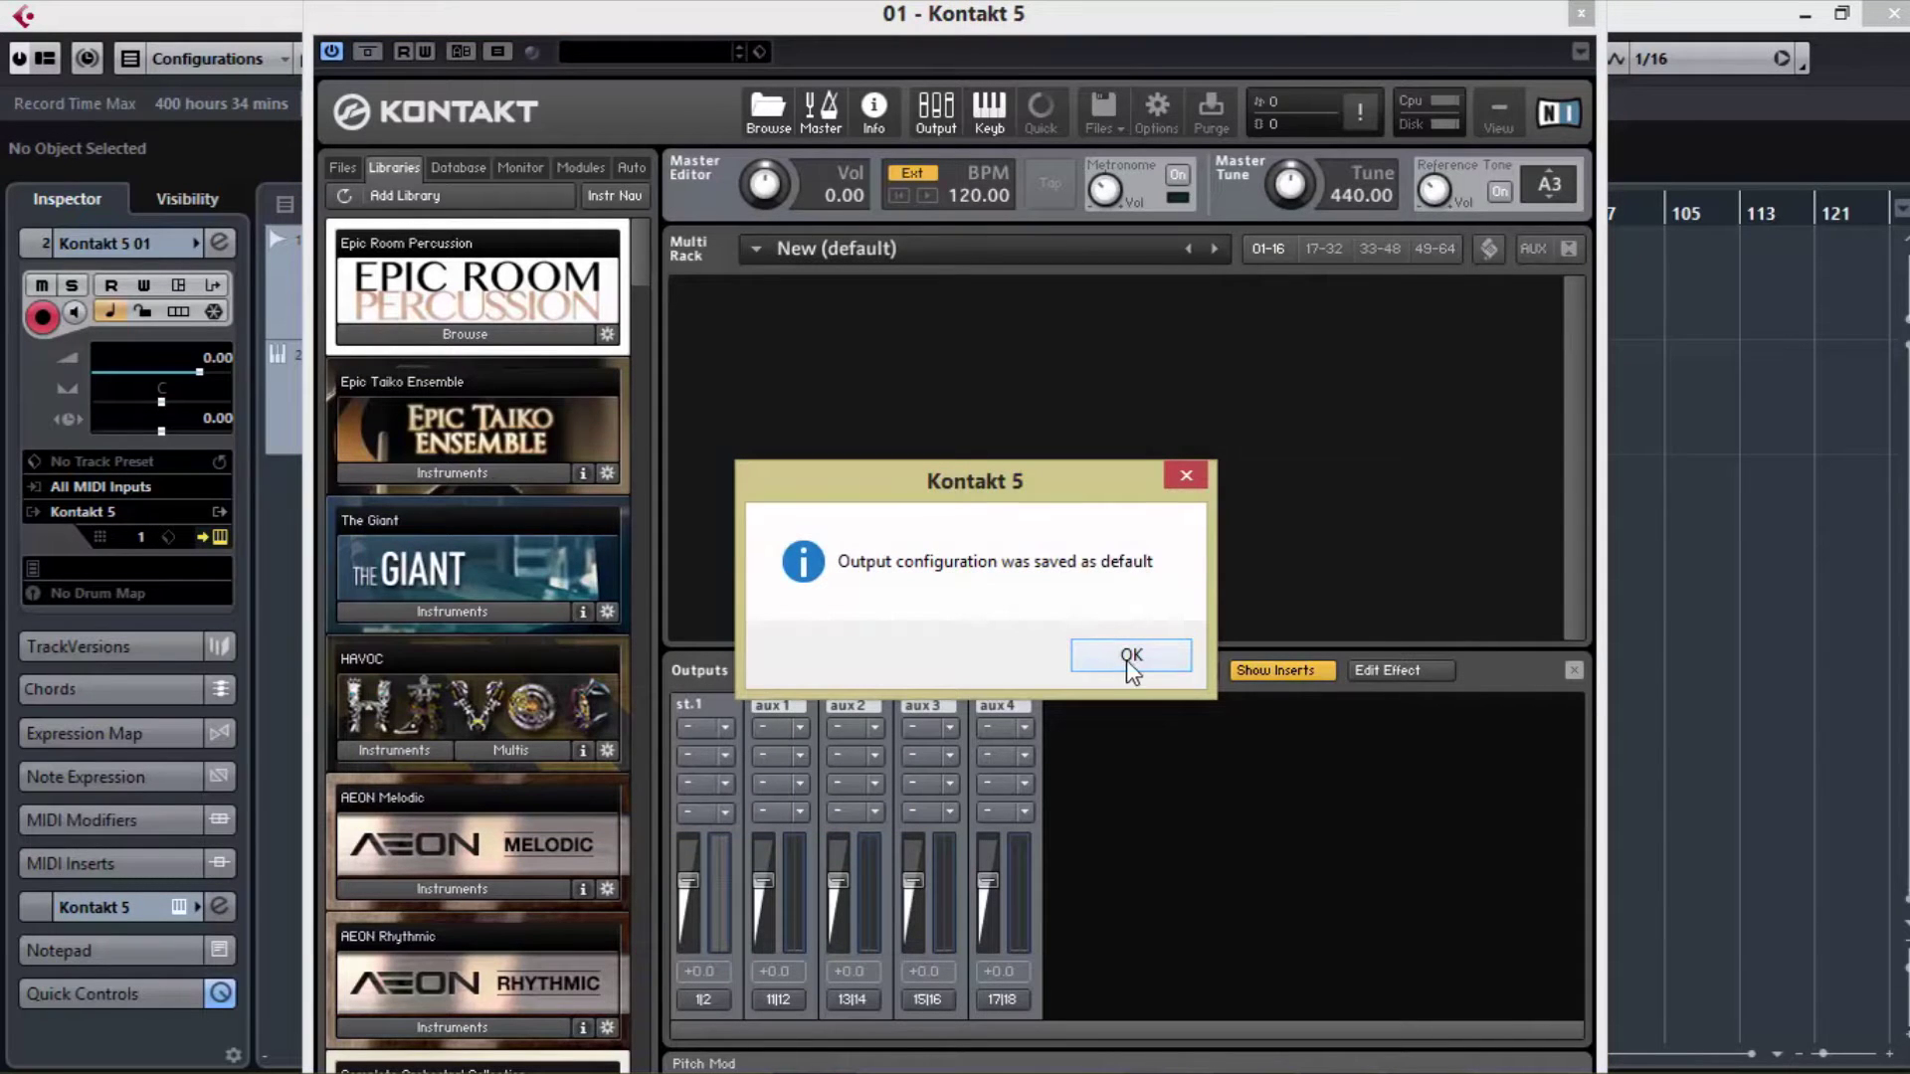
{"action": "left_click", "coordinate": [1132, 656]}
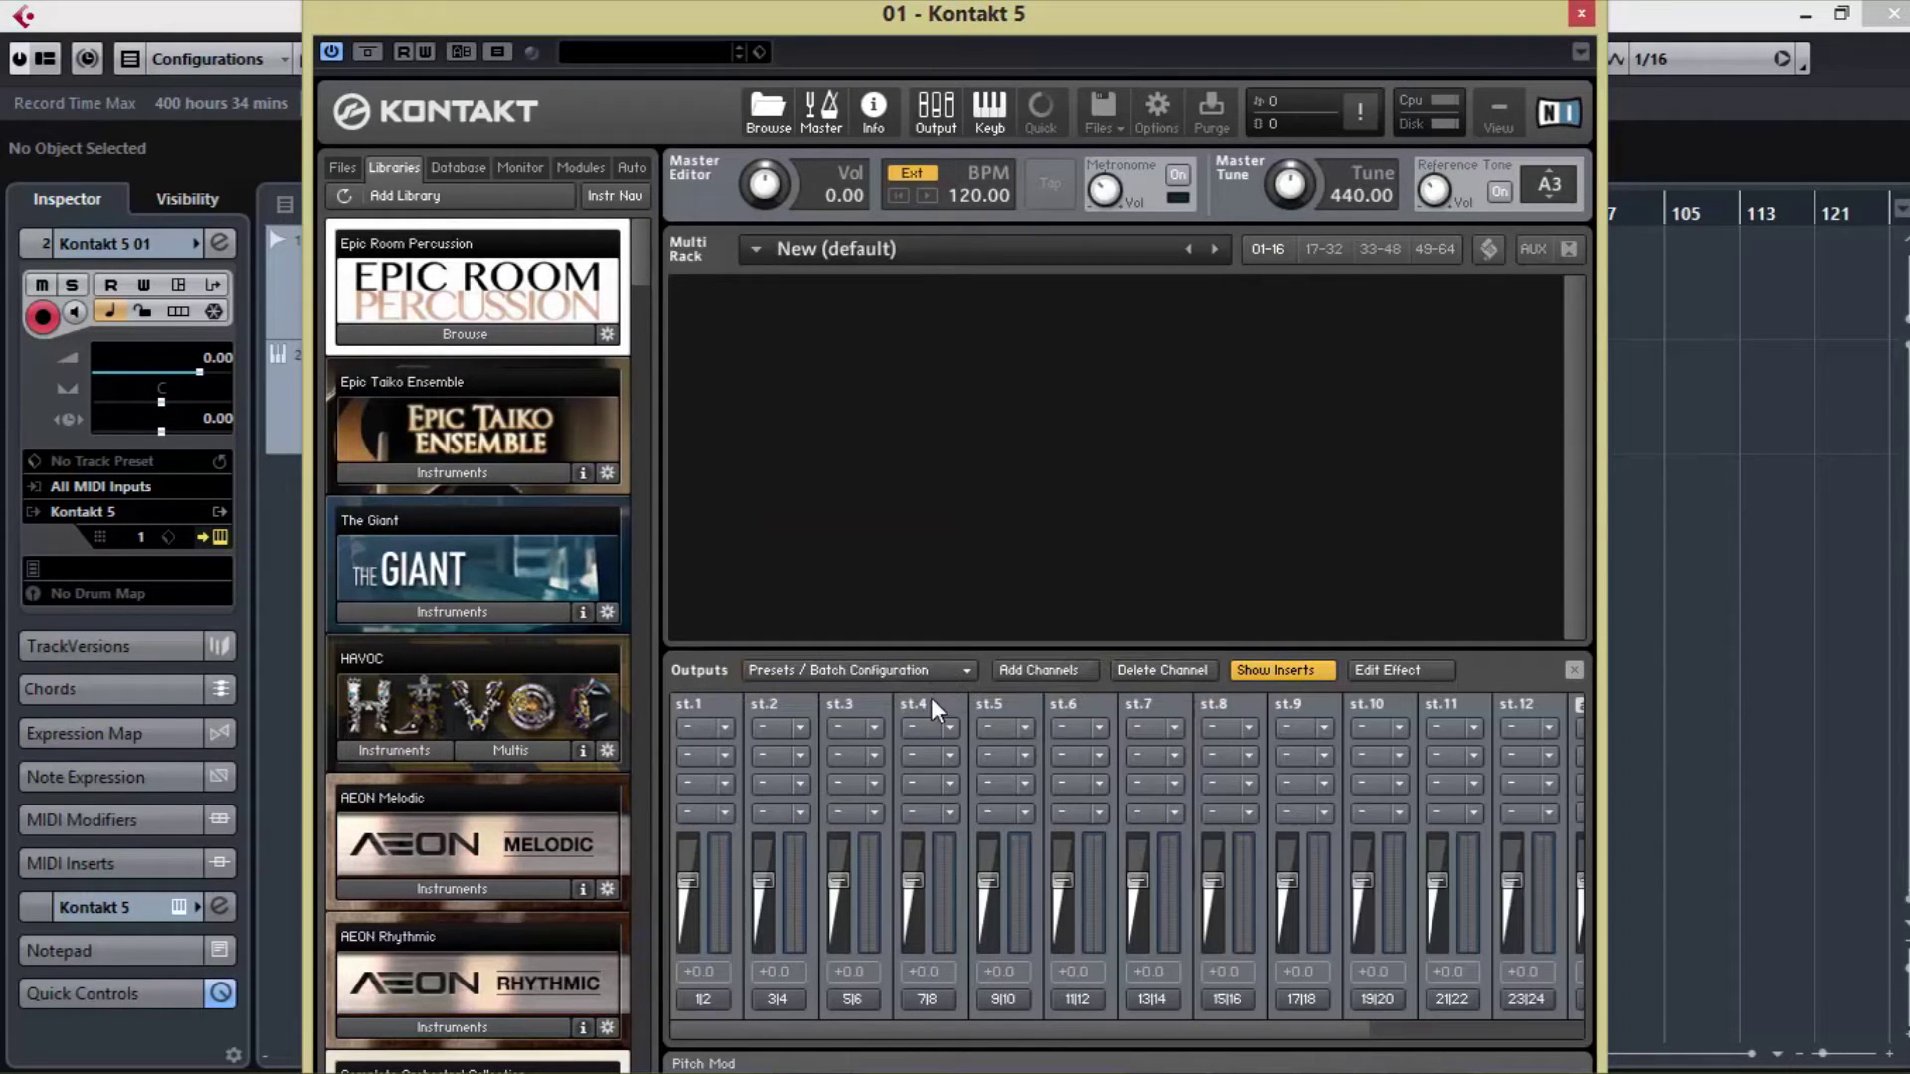
- Save the output section as a preset named MULTIPLE KONTAKT OUT and close the Kontakt window
{"action": "left_click", "coordinate": [952, 670]}
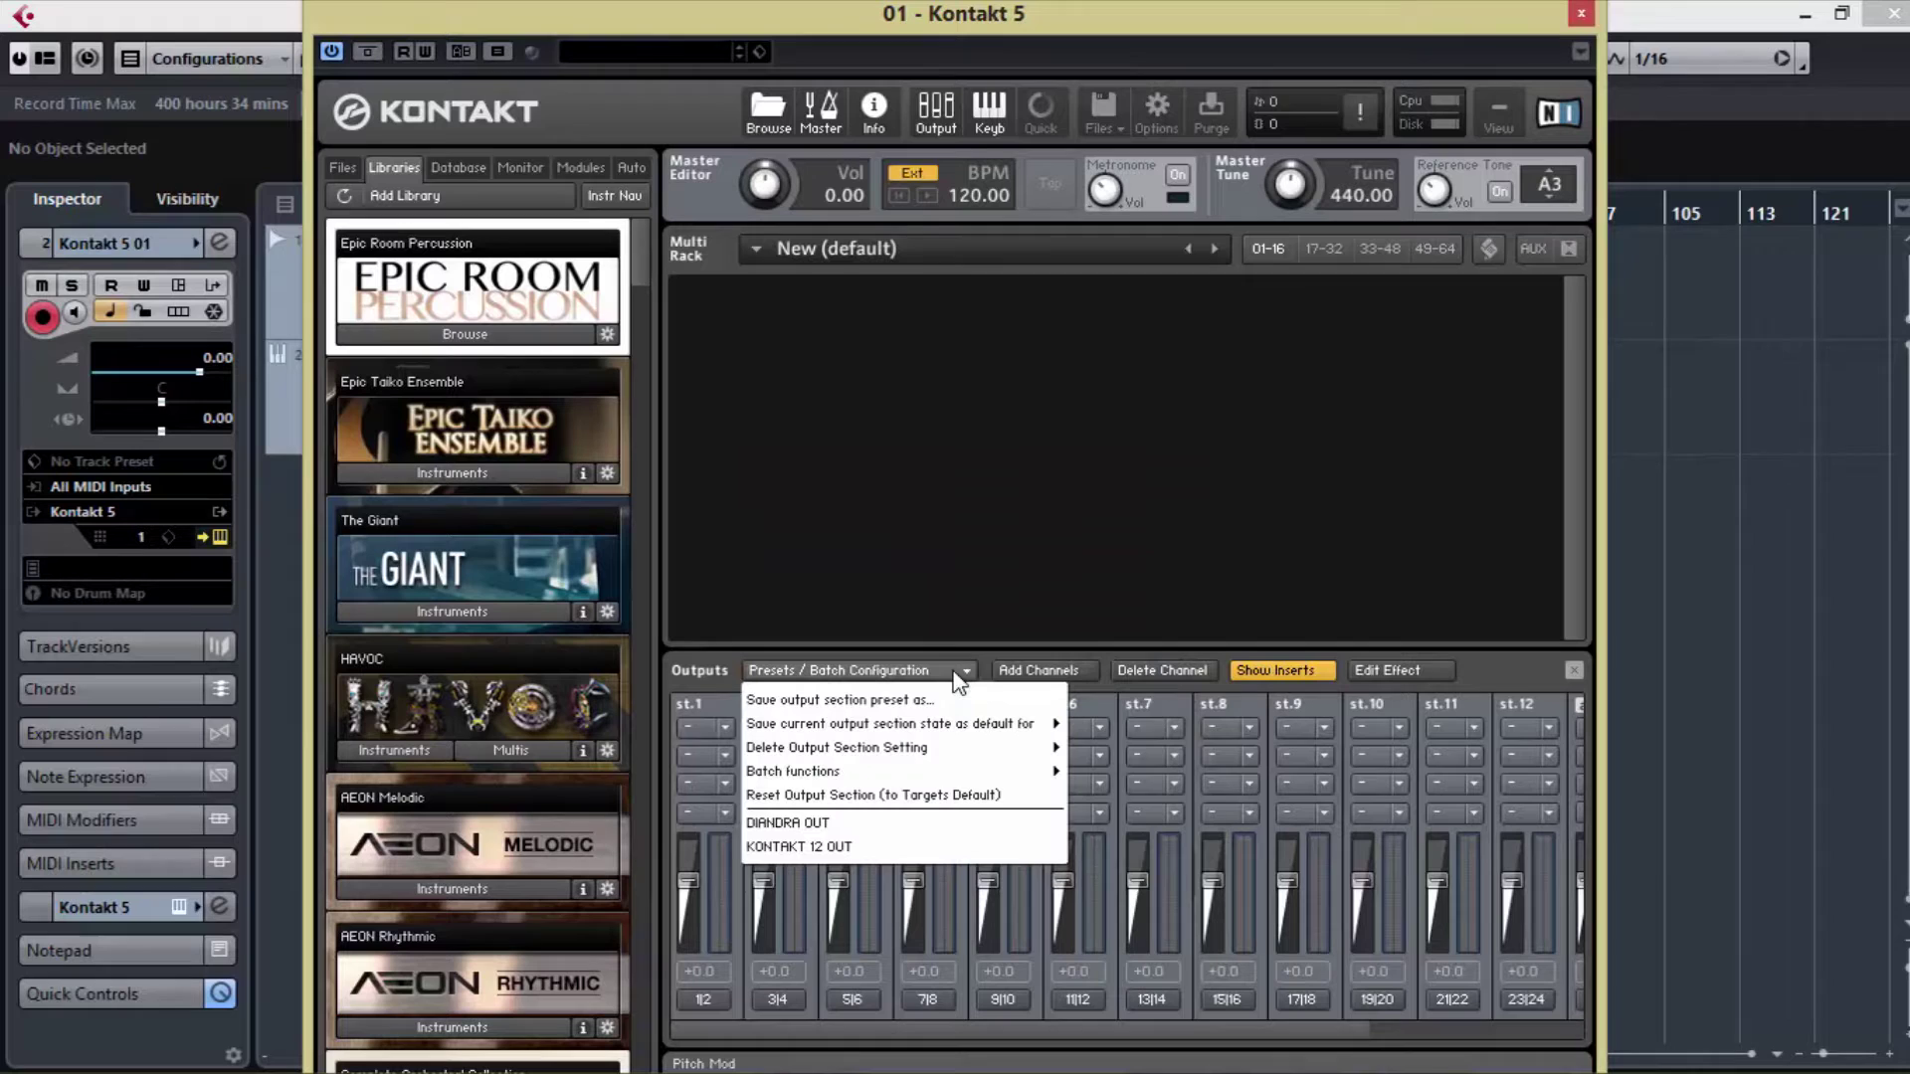
{"action": "left_click", "coordinate": [898, 696]}
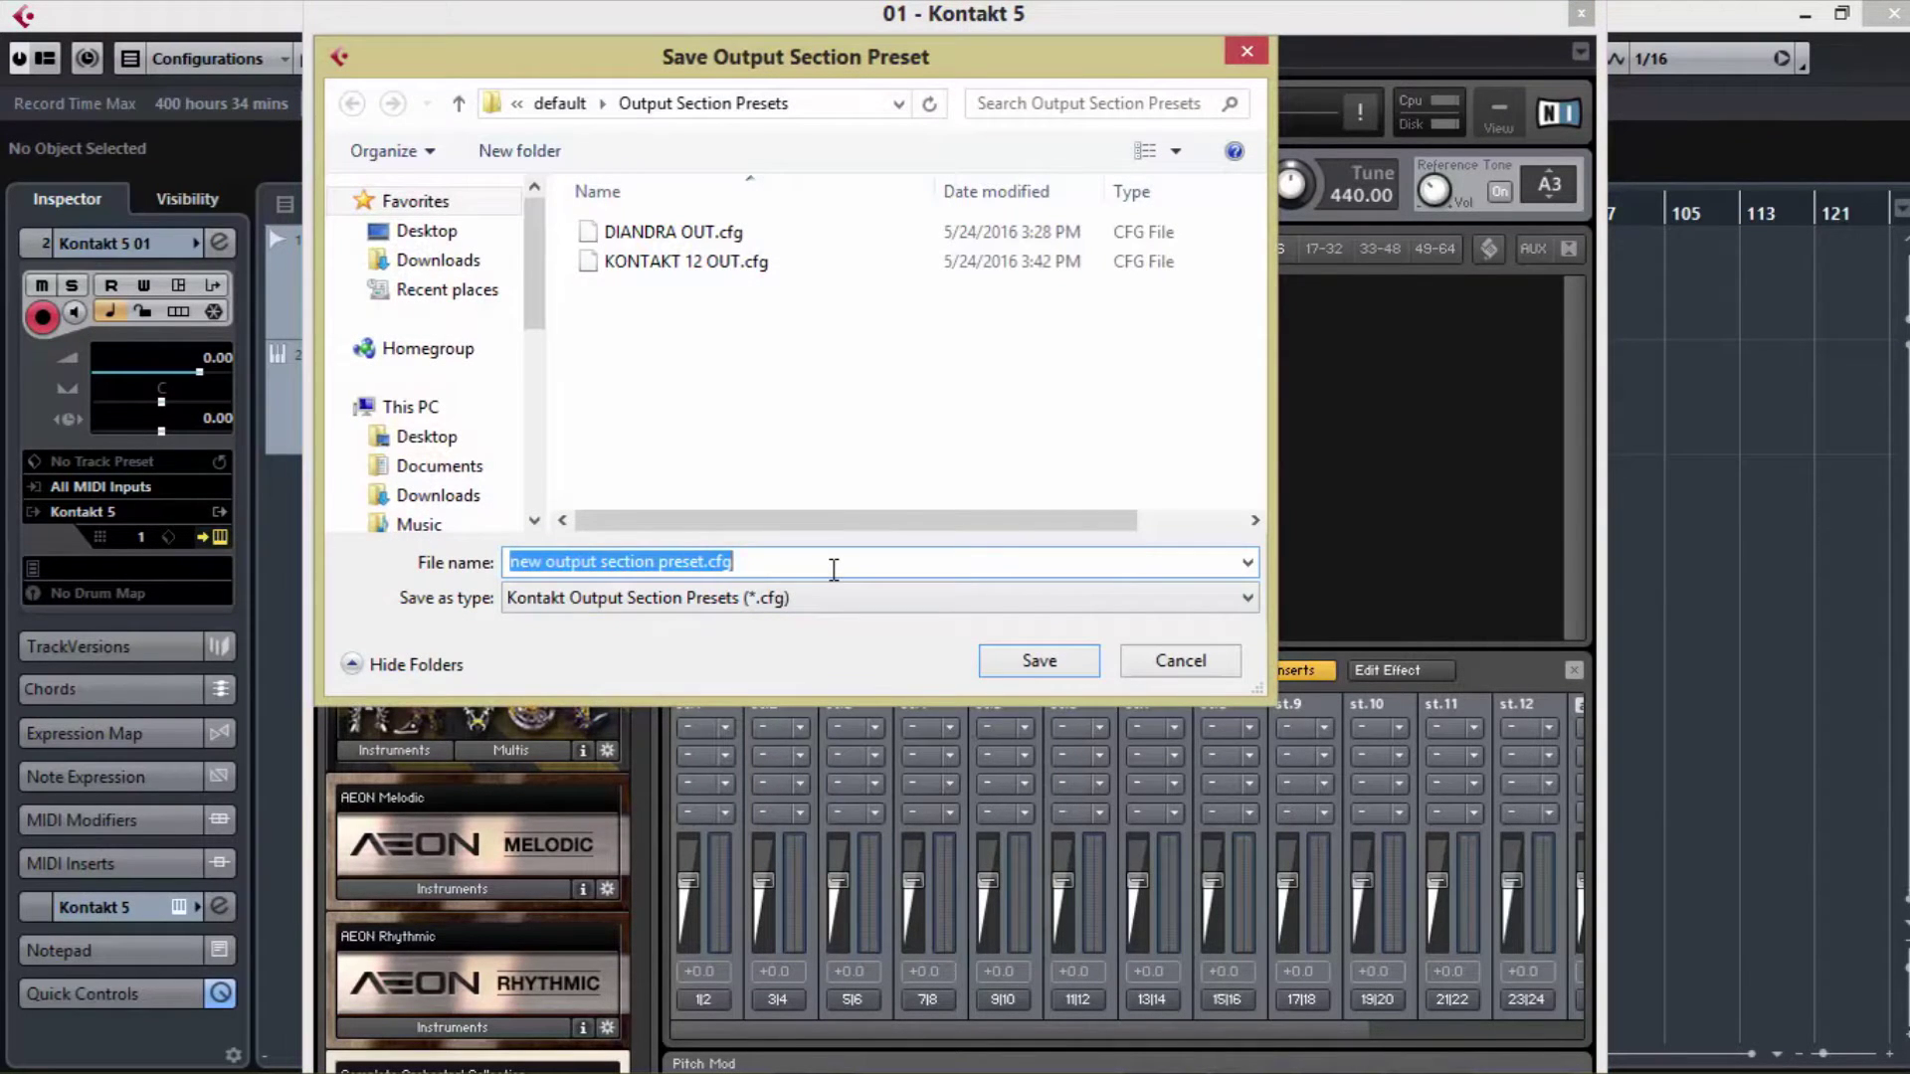
{"action": "type", "text": "MU"}
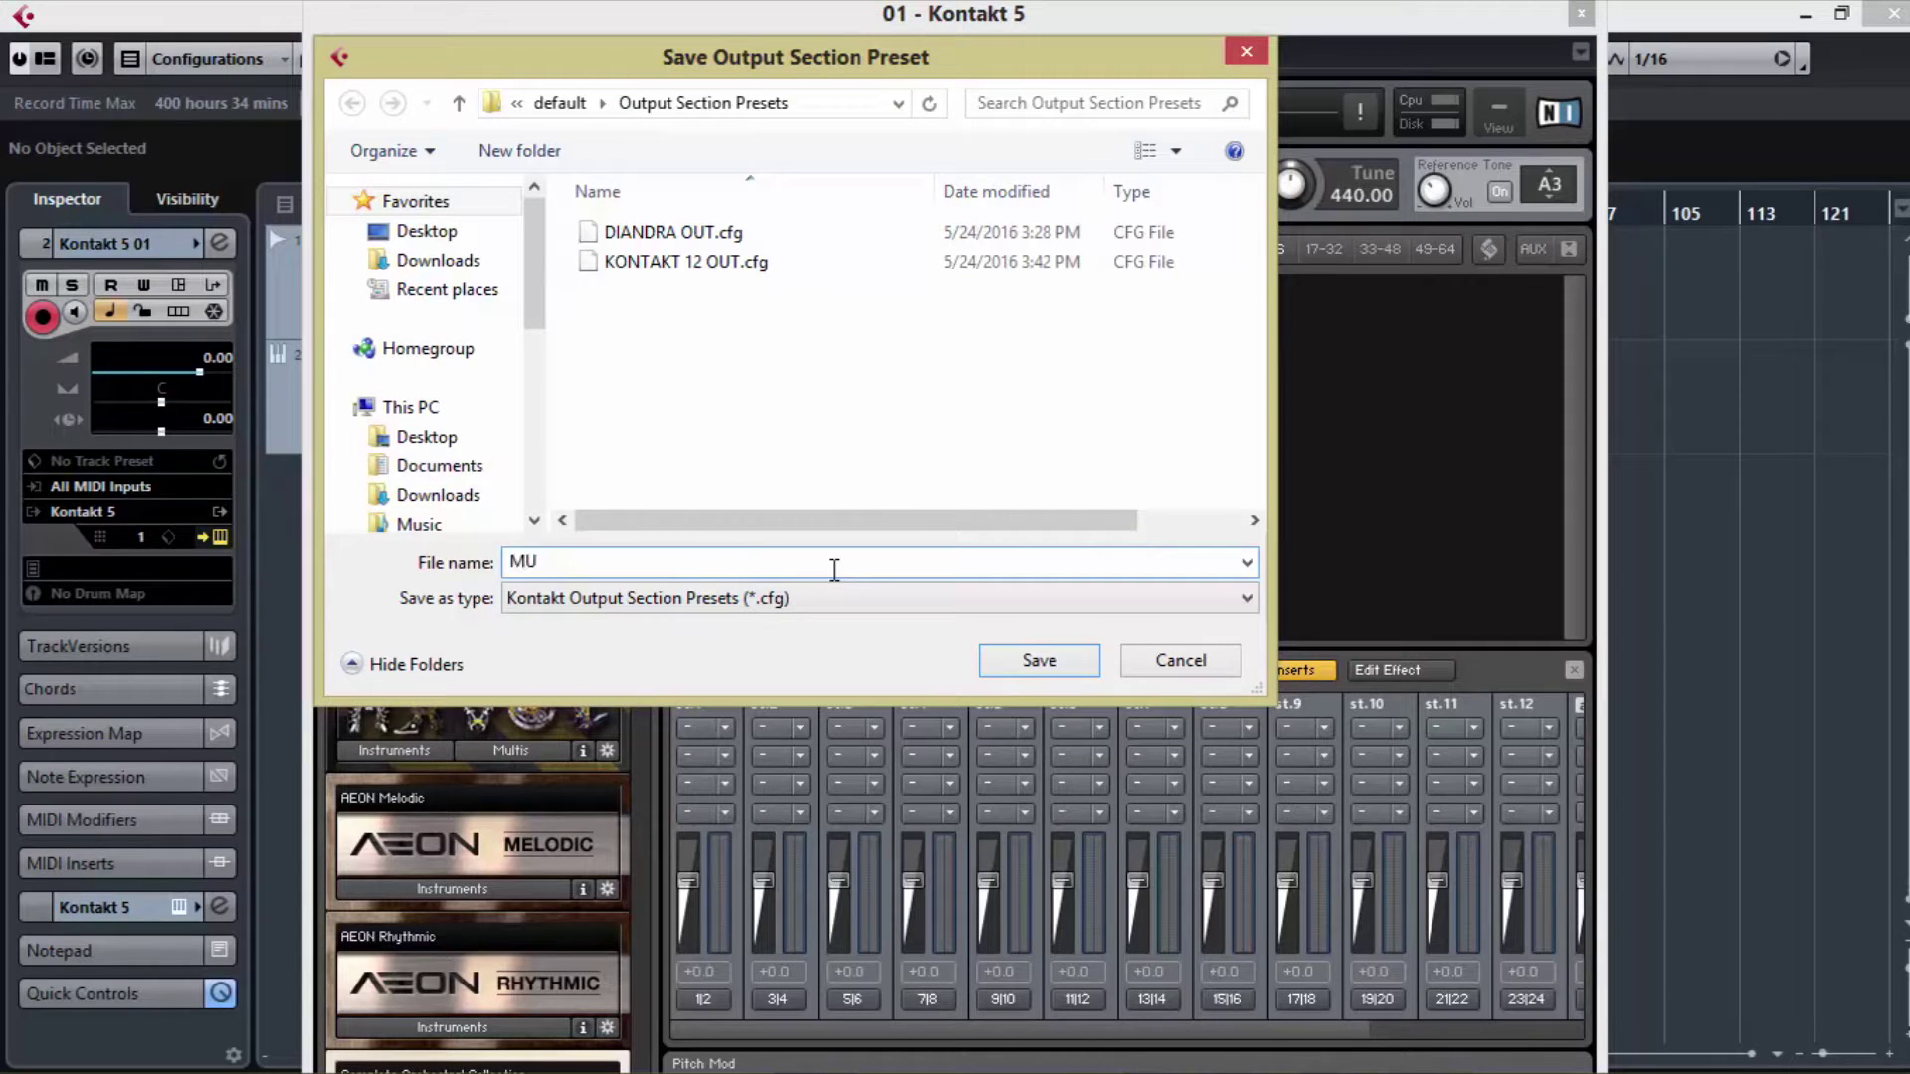
{"action": "type", "text": "LTIPLE KONTAKT OUT"}
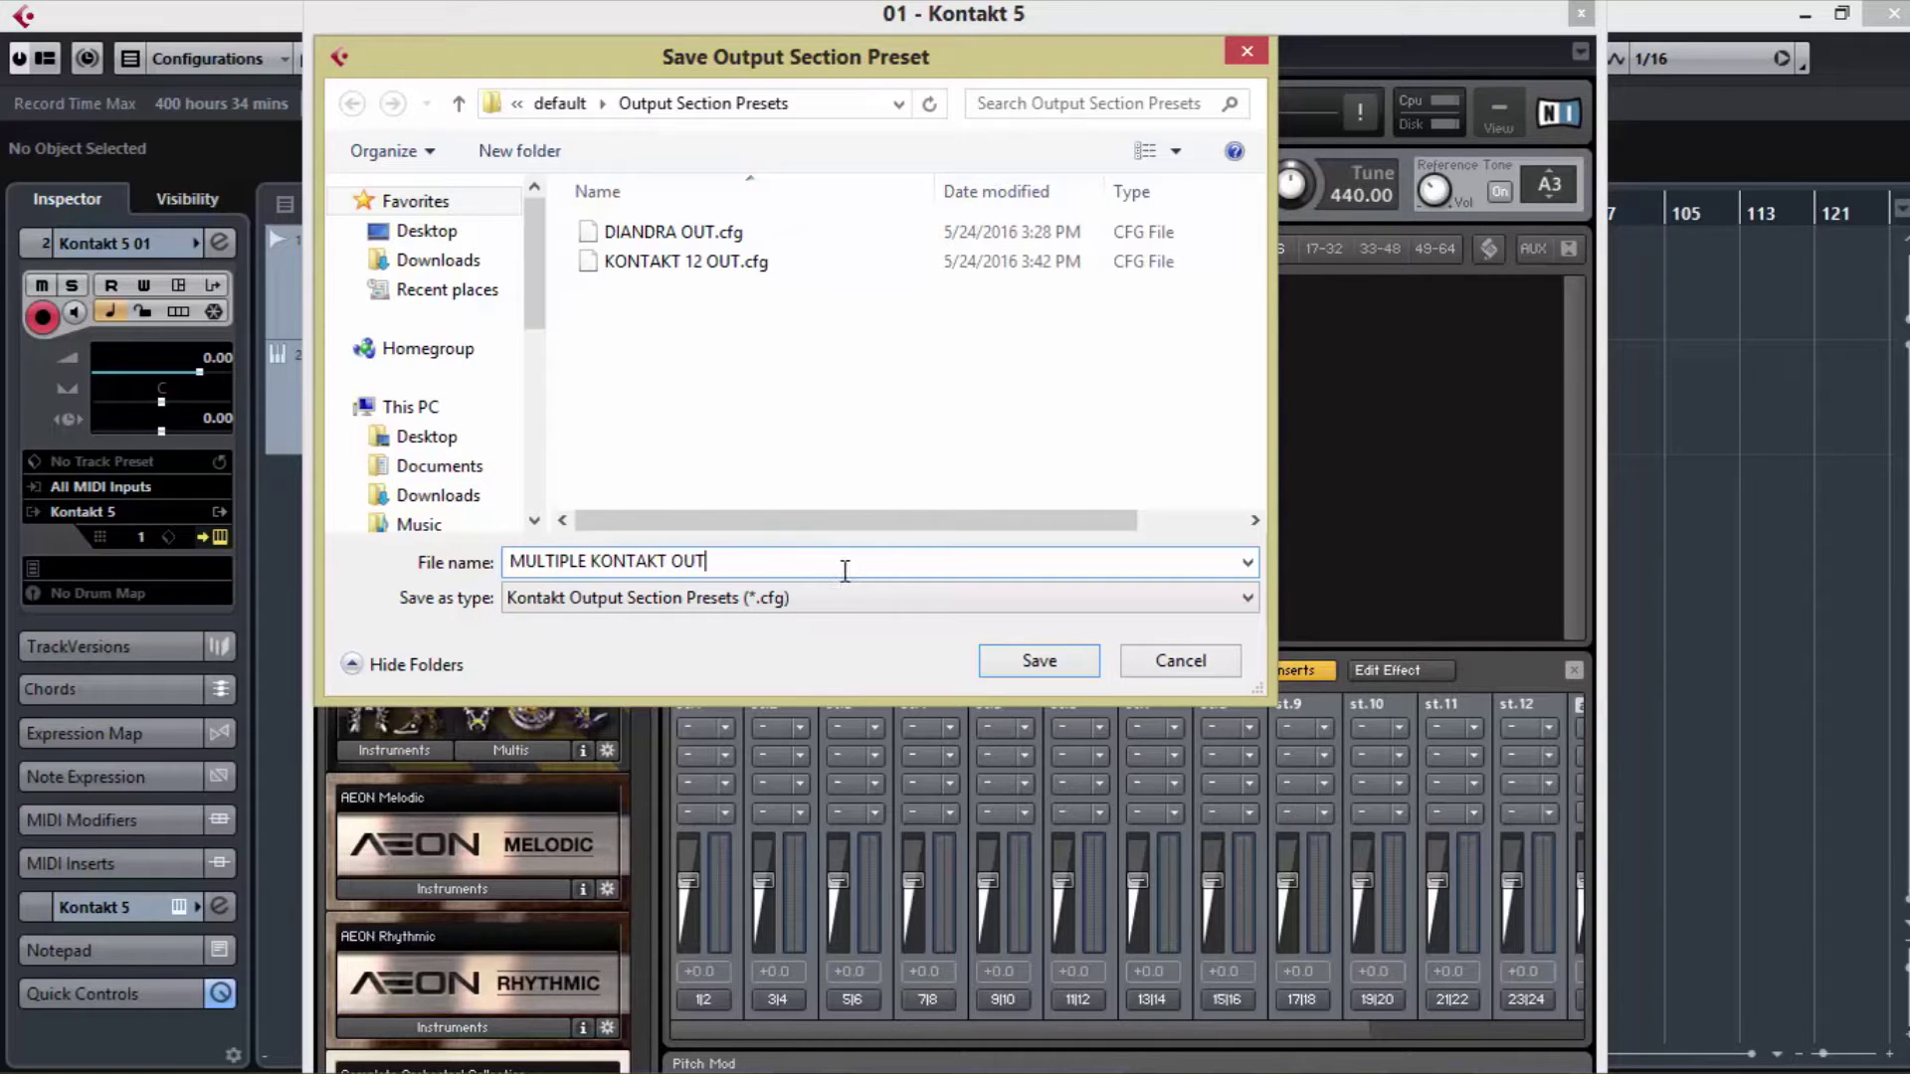
{"action": "left_click", "coordinate": [1063, 664]}
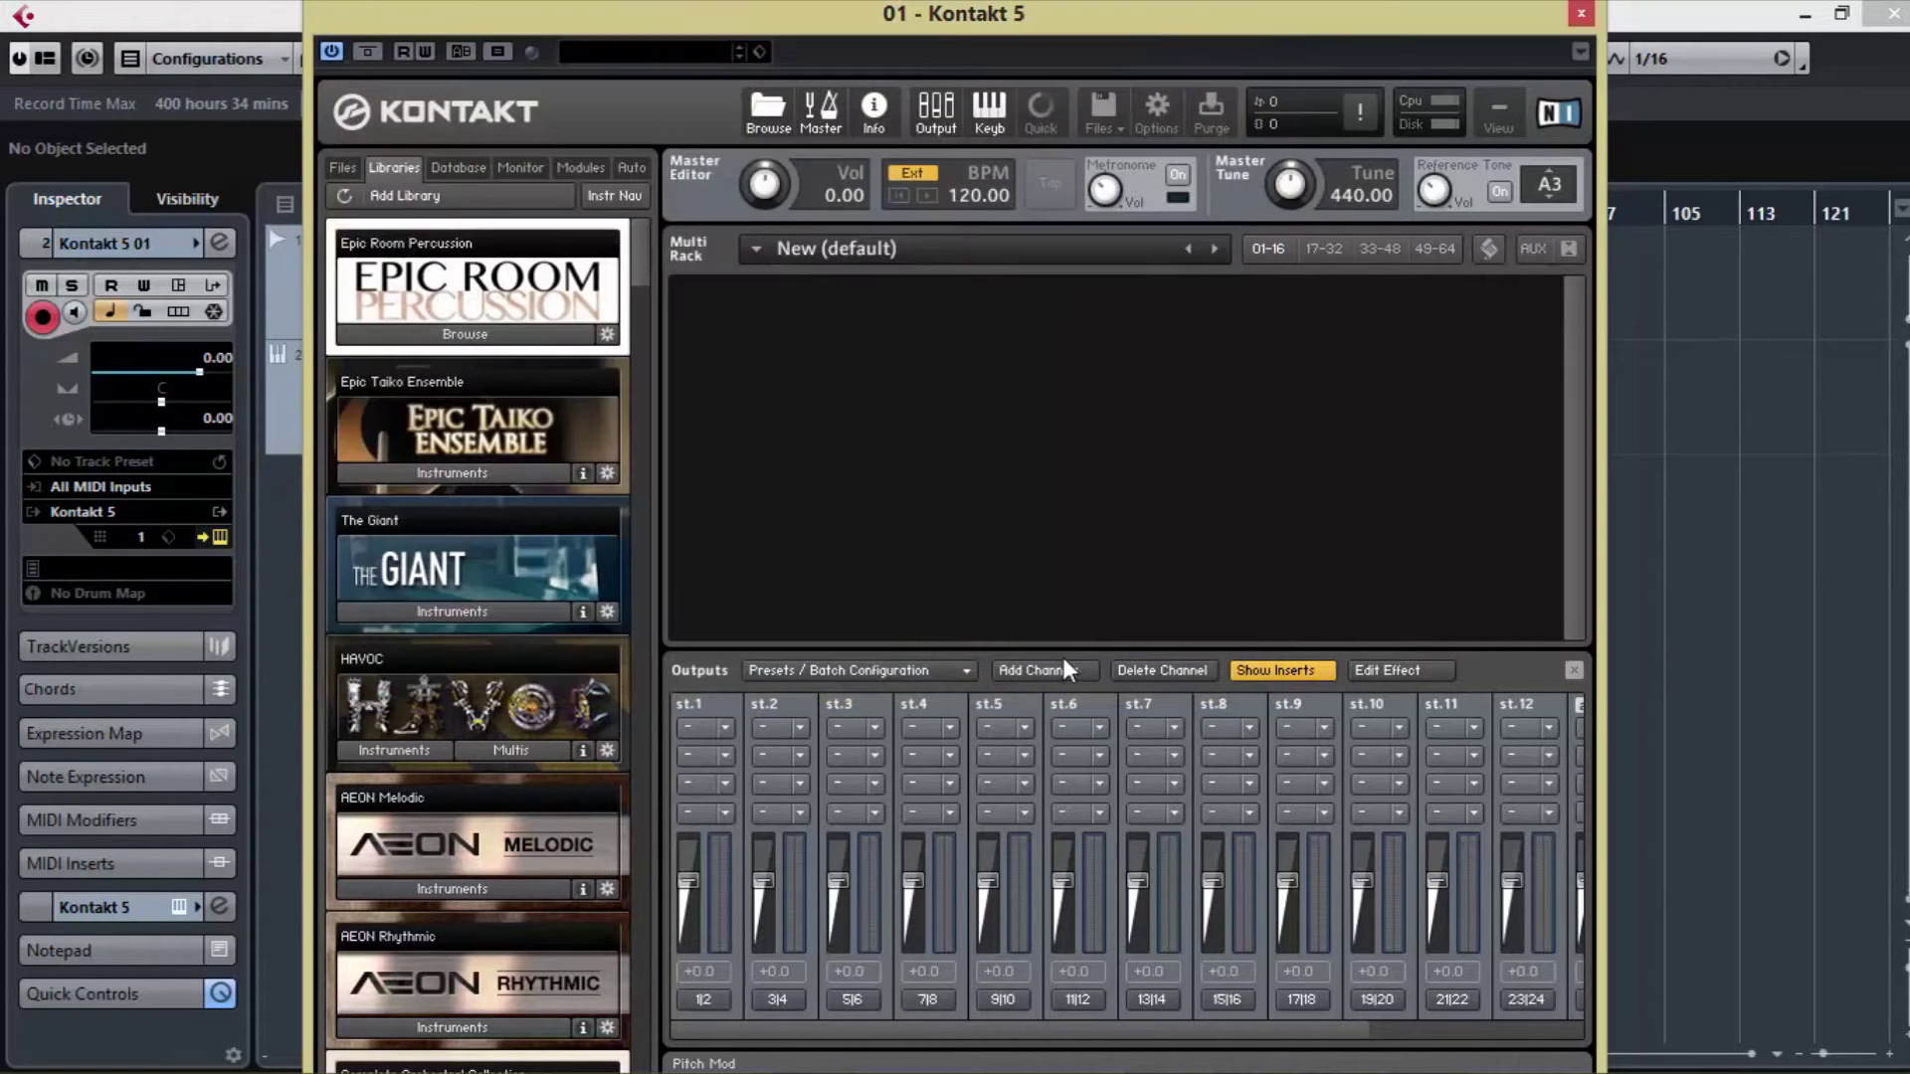
{"action": "left_click", "coordinate": [1582, 14]}
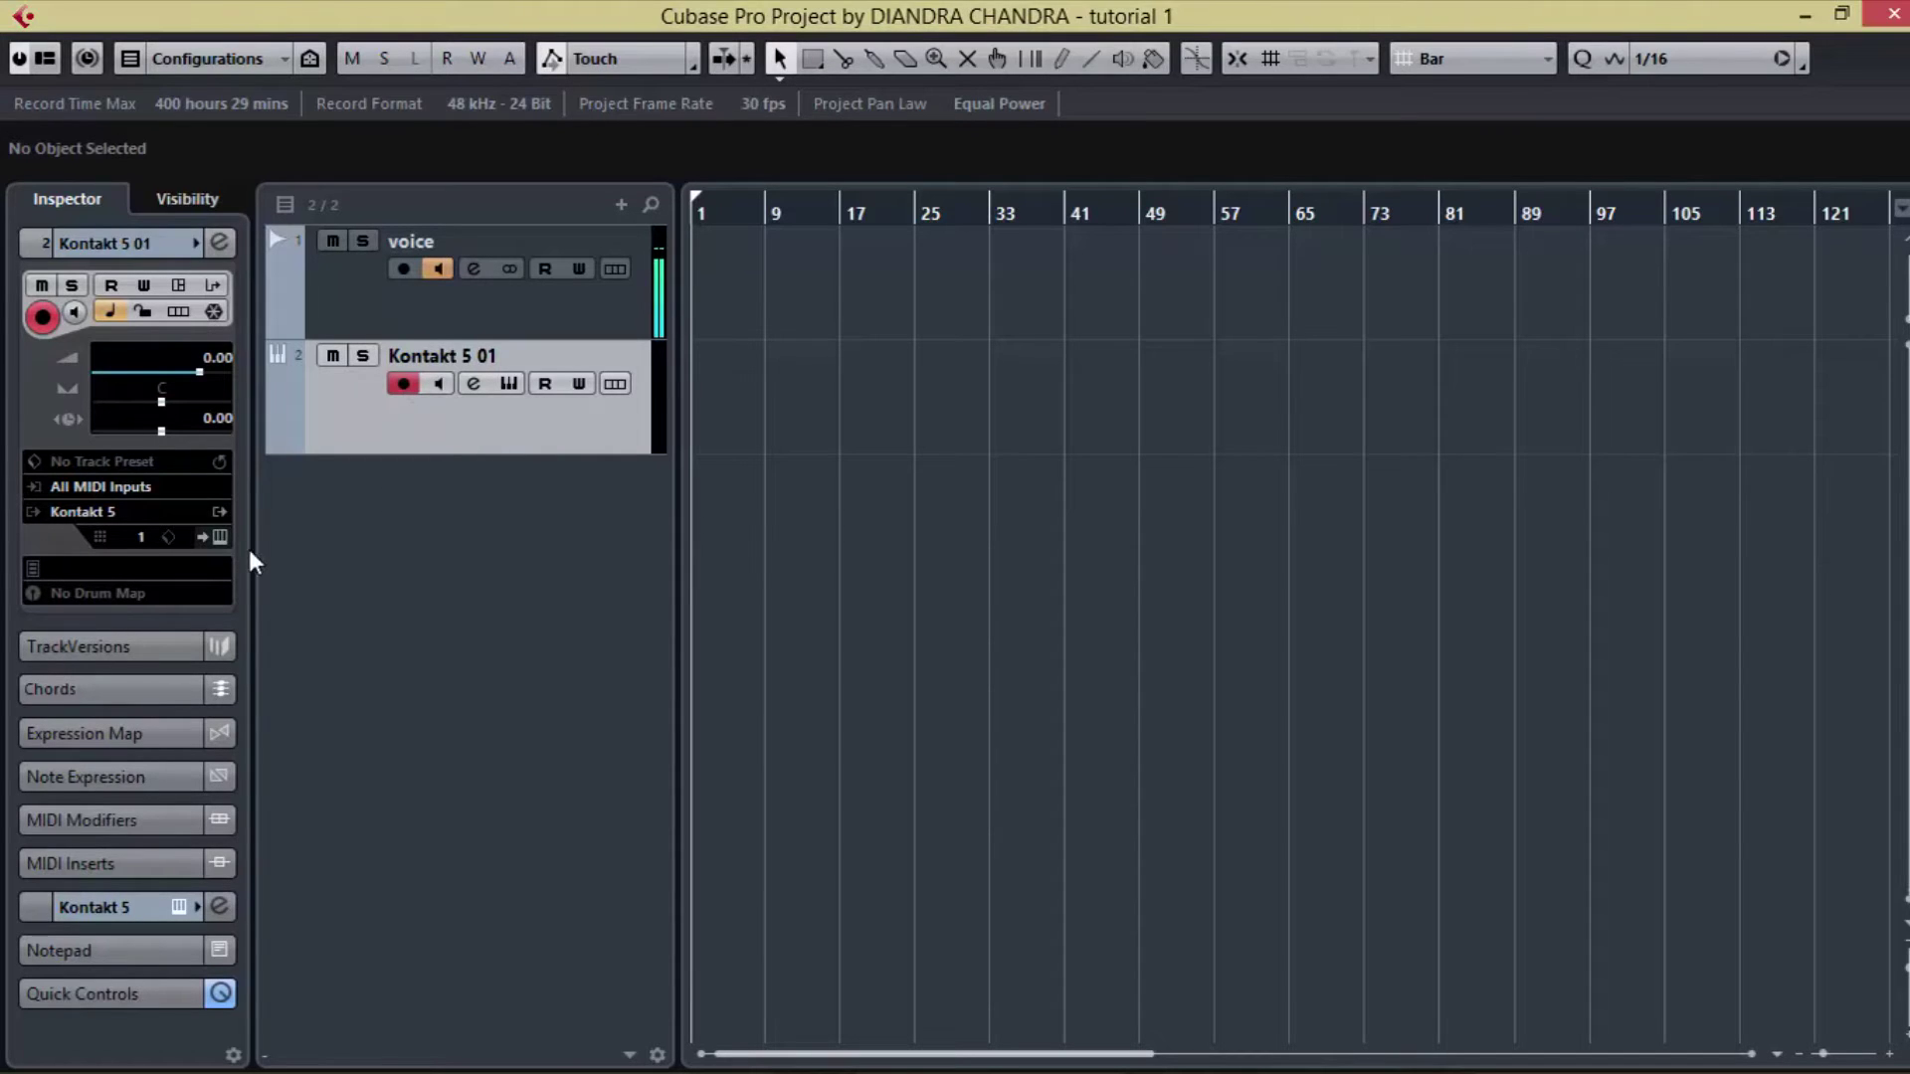
- Reopen the Kontakt 5 track's instrument window, hiding its output section and resetting the window size
{"action": "left_click", "coordinate": [220, 538]}
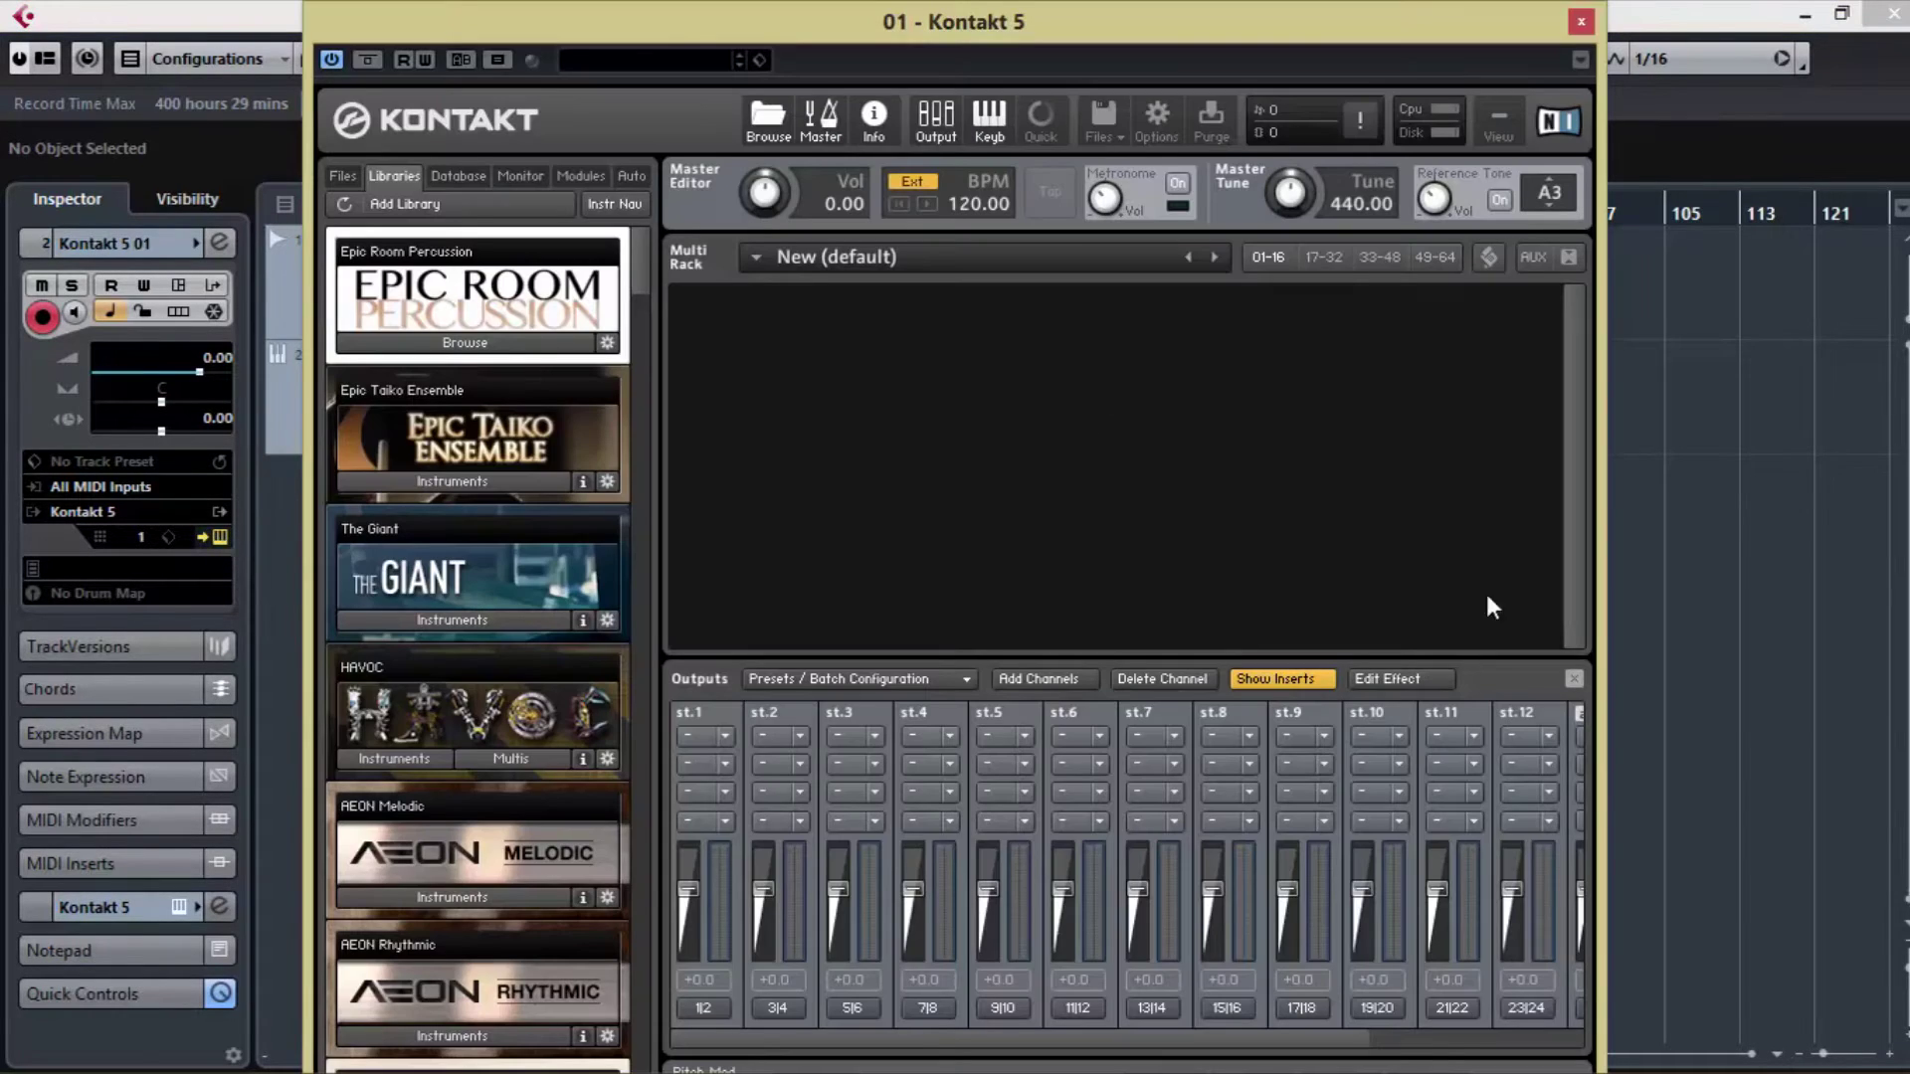
{"action": "left_click", "coordinate": [932, 127]}
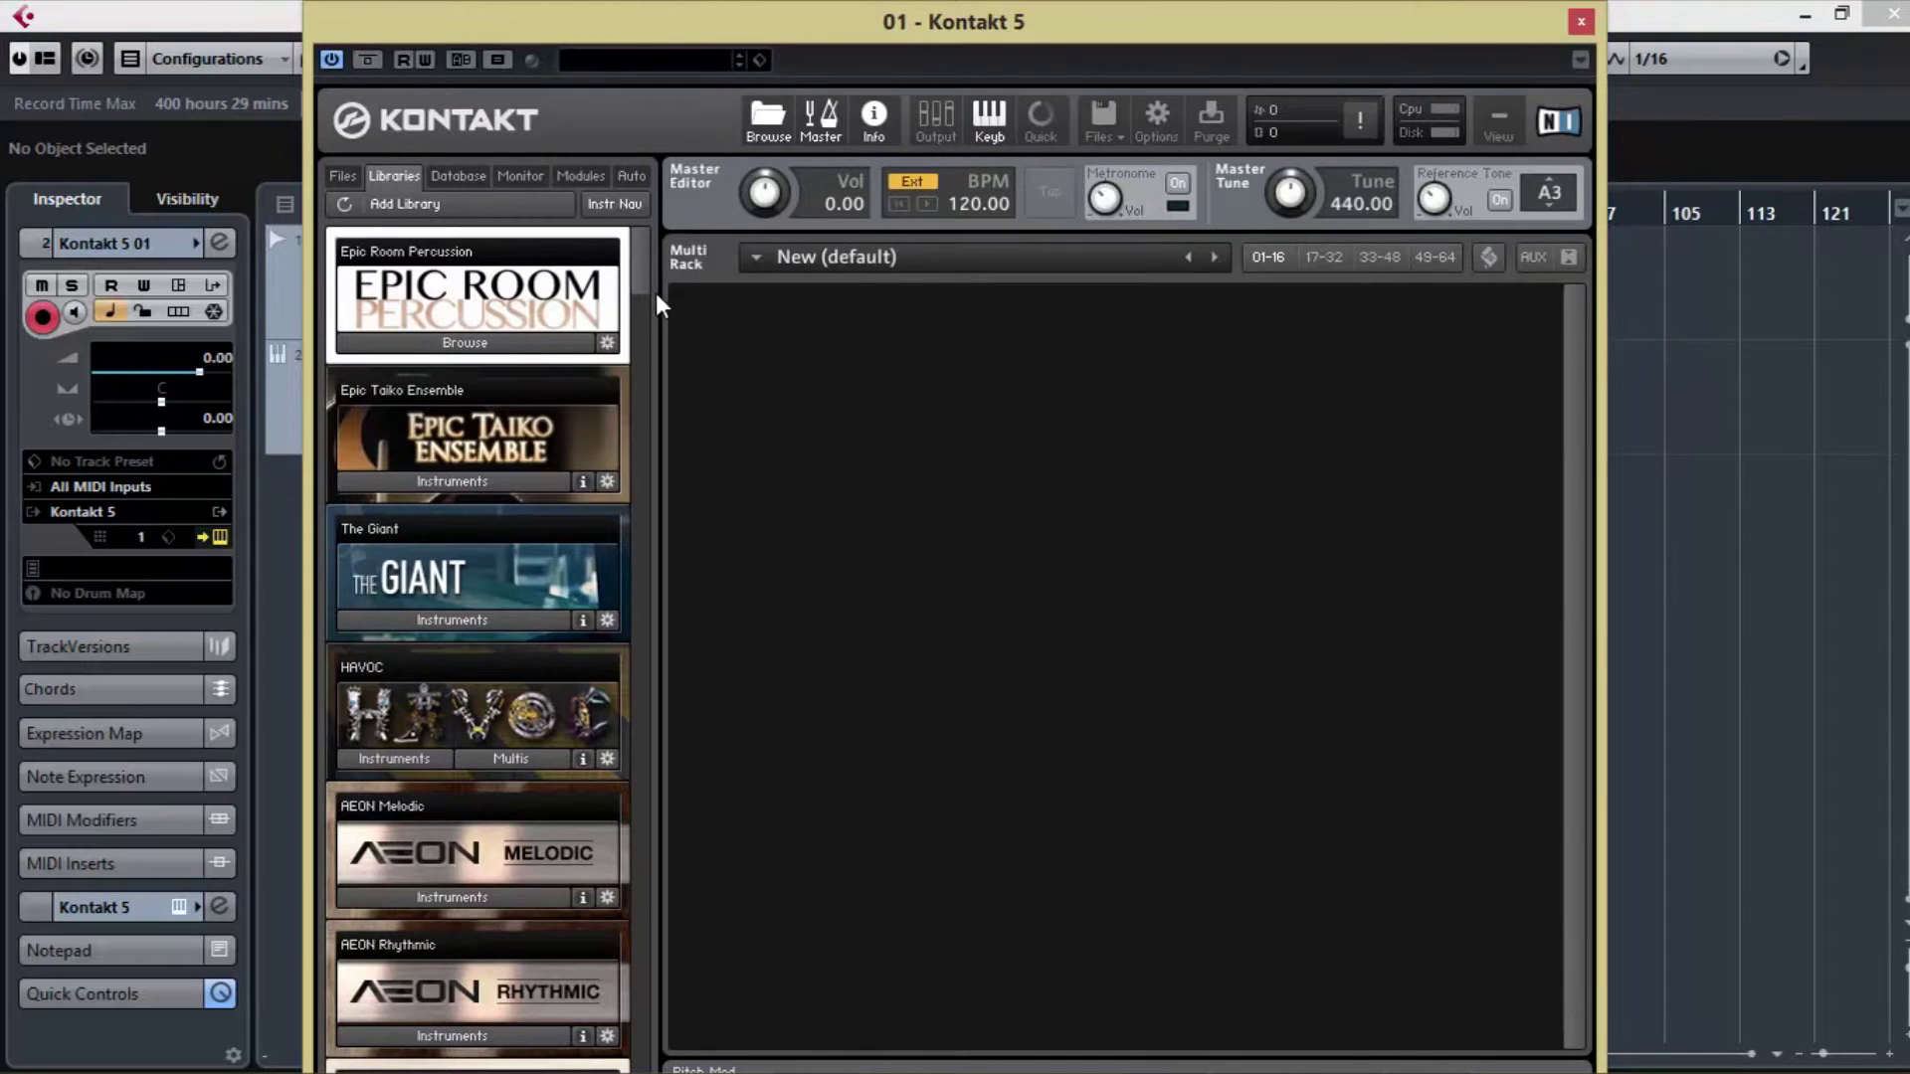
{"action": "left_click_drag", "start_coordinate": [726, 21], "coordinate": [877, 15]}
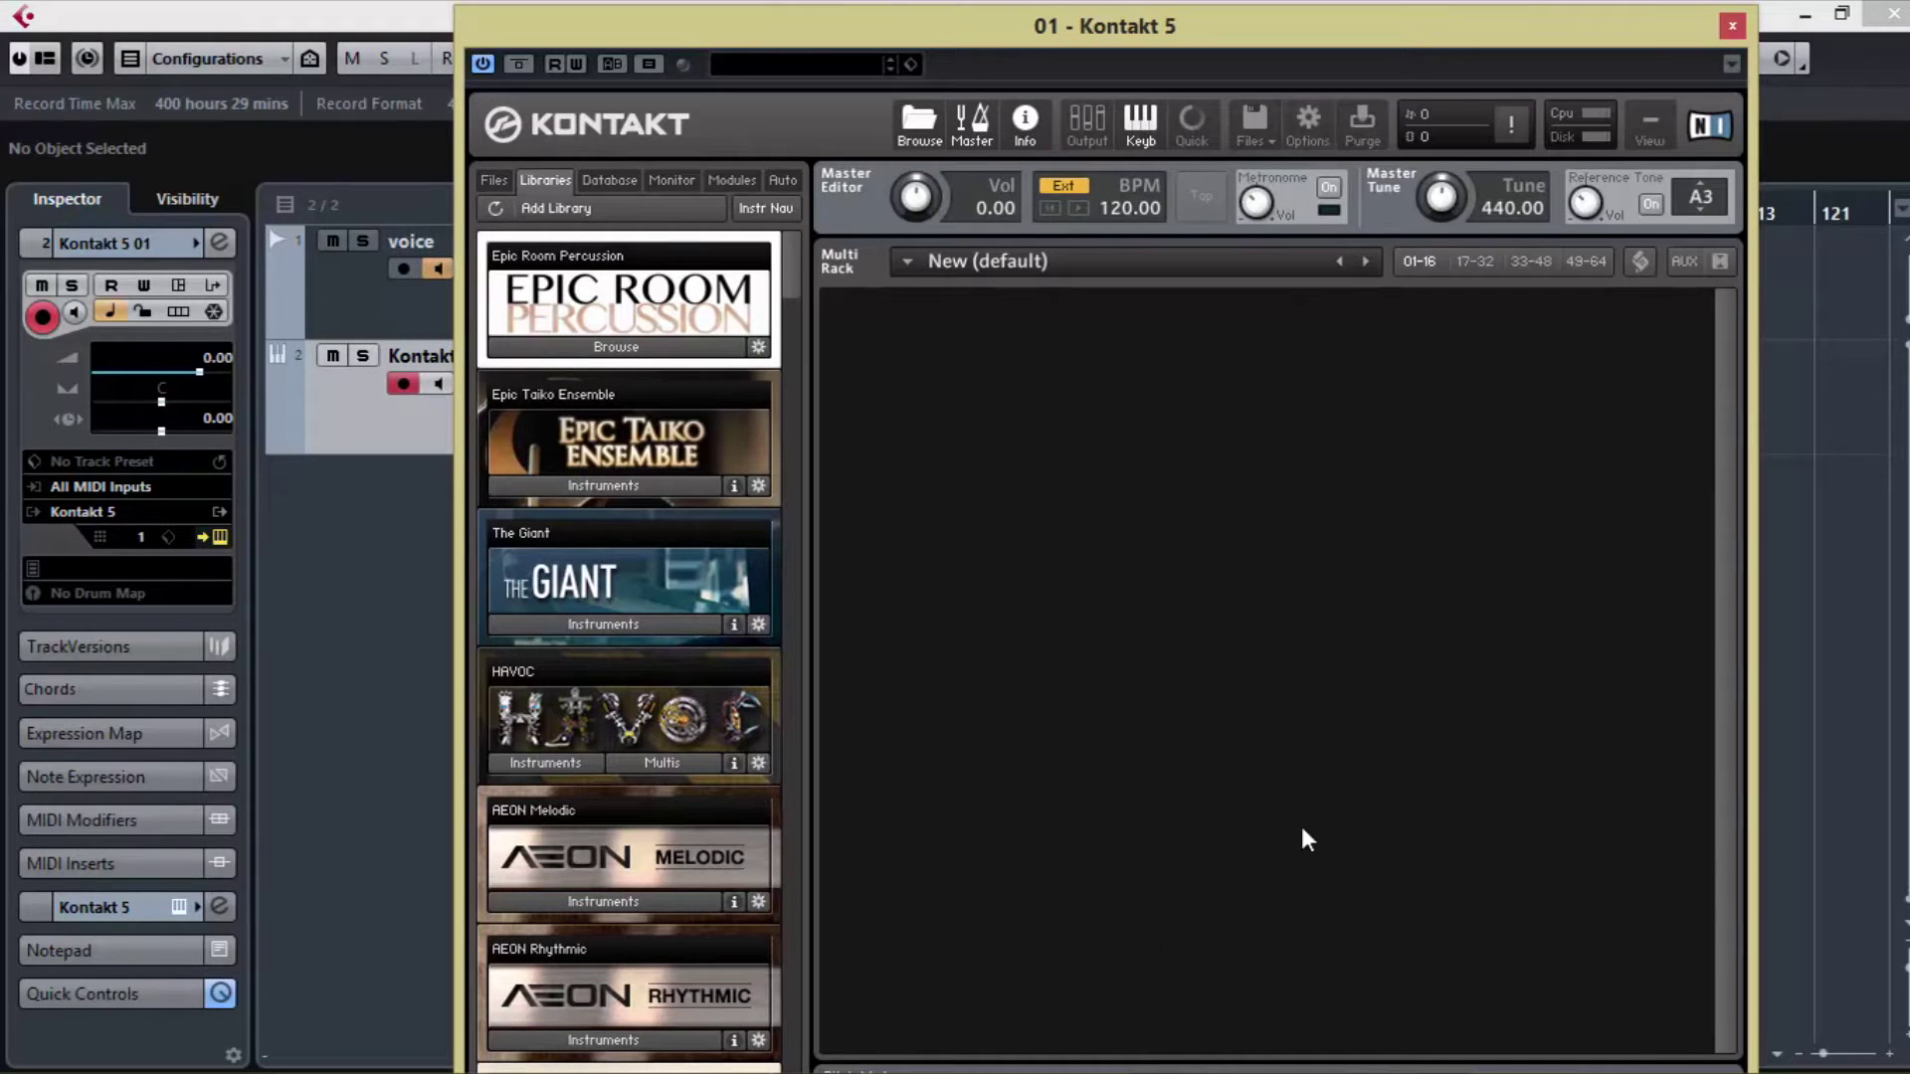
{"action": "left_click", "coordinate": [1317, 129]}
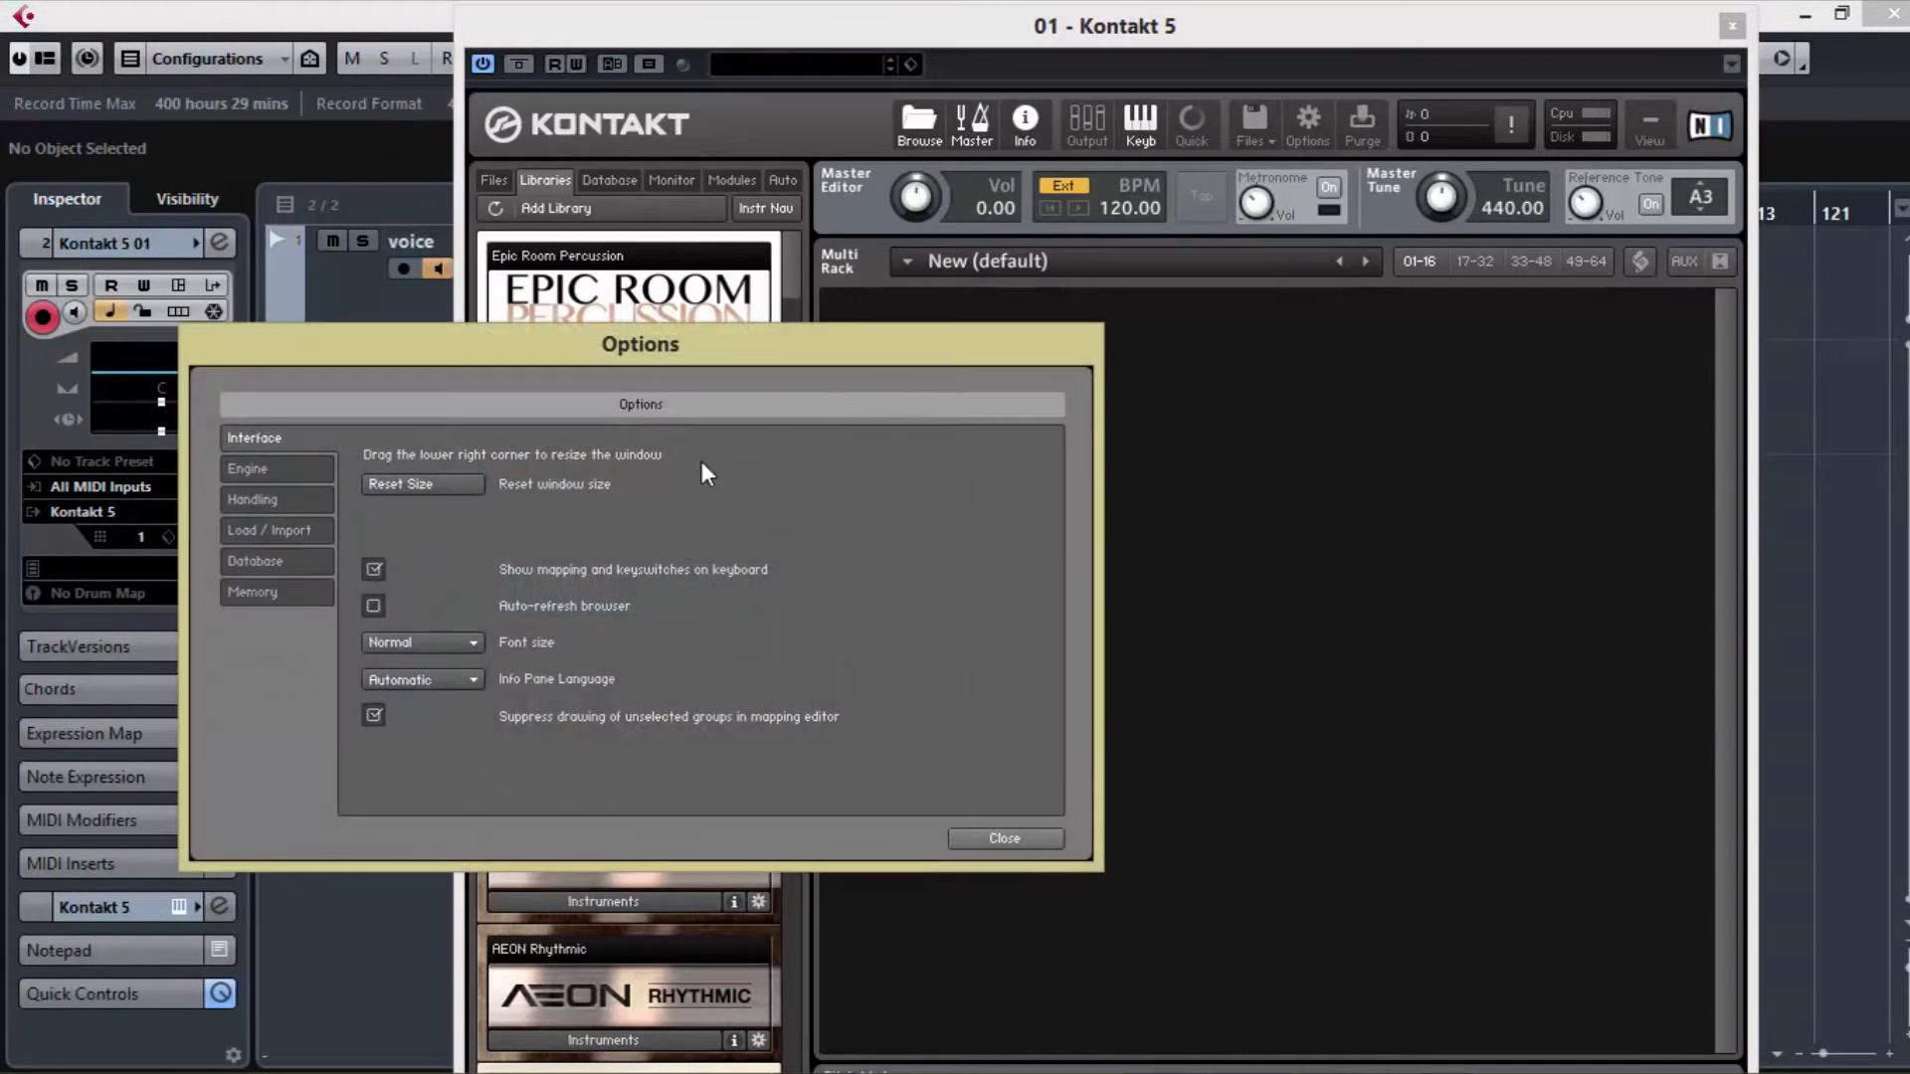
{"action": "left_click", "coordinate": [456, 486]}
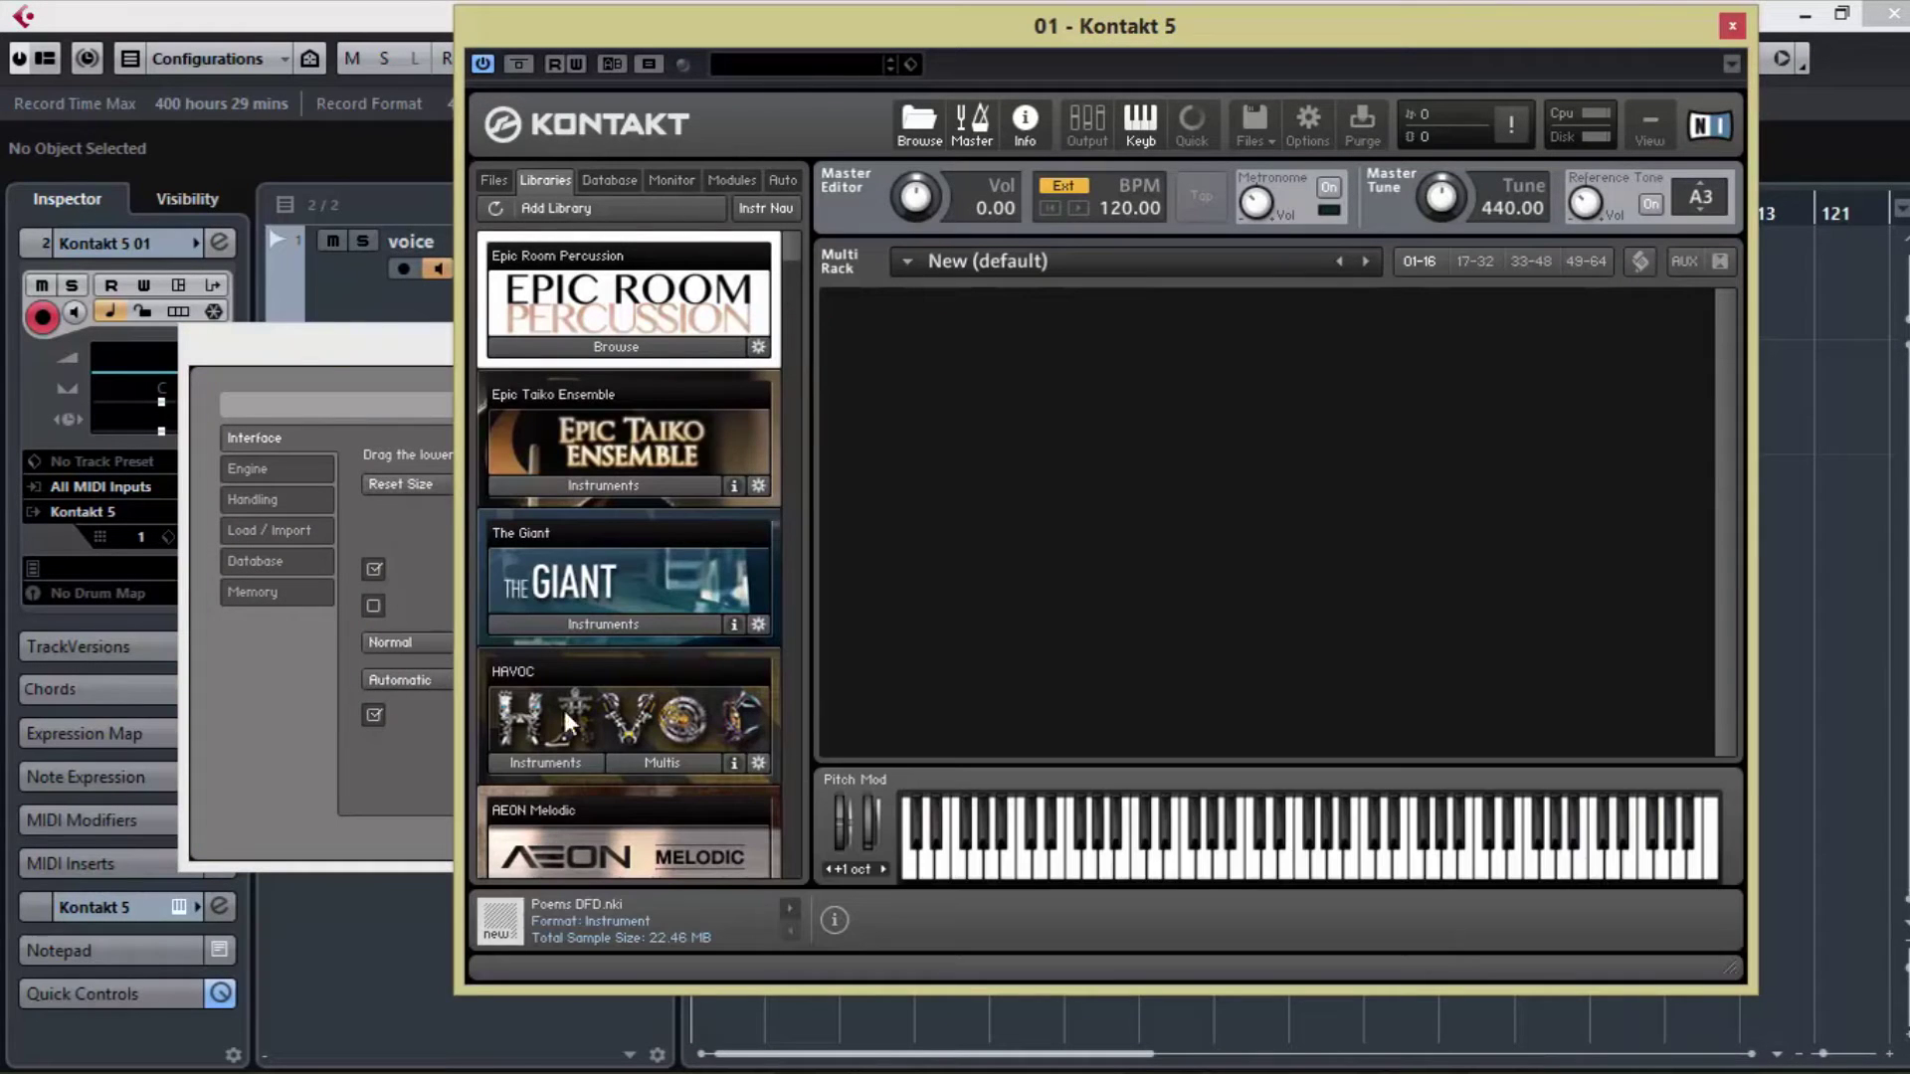
{"action": "left_click", "coordinate": [988, 838]}
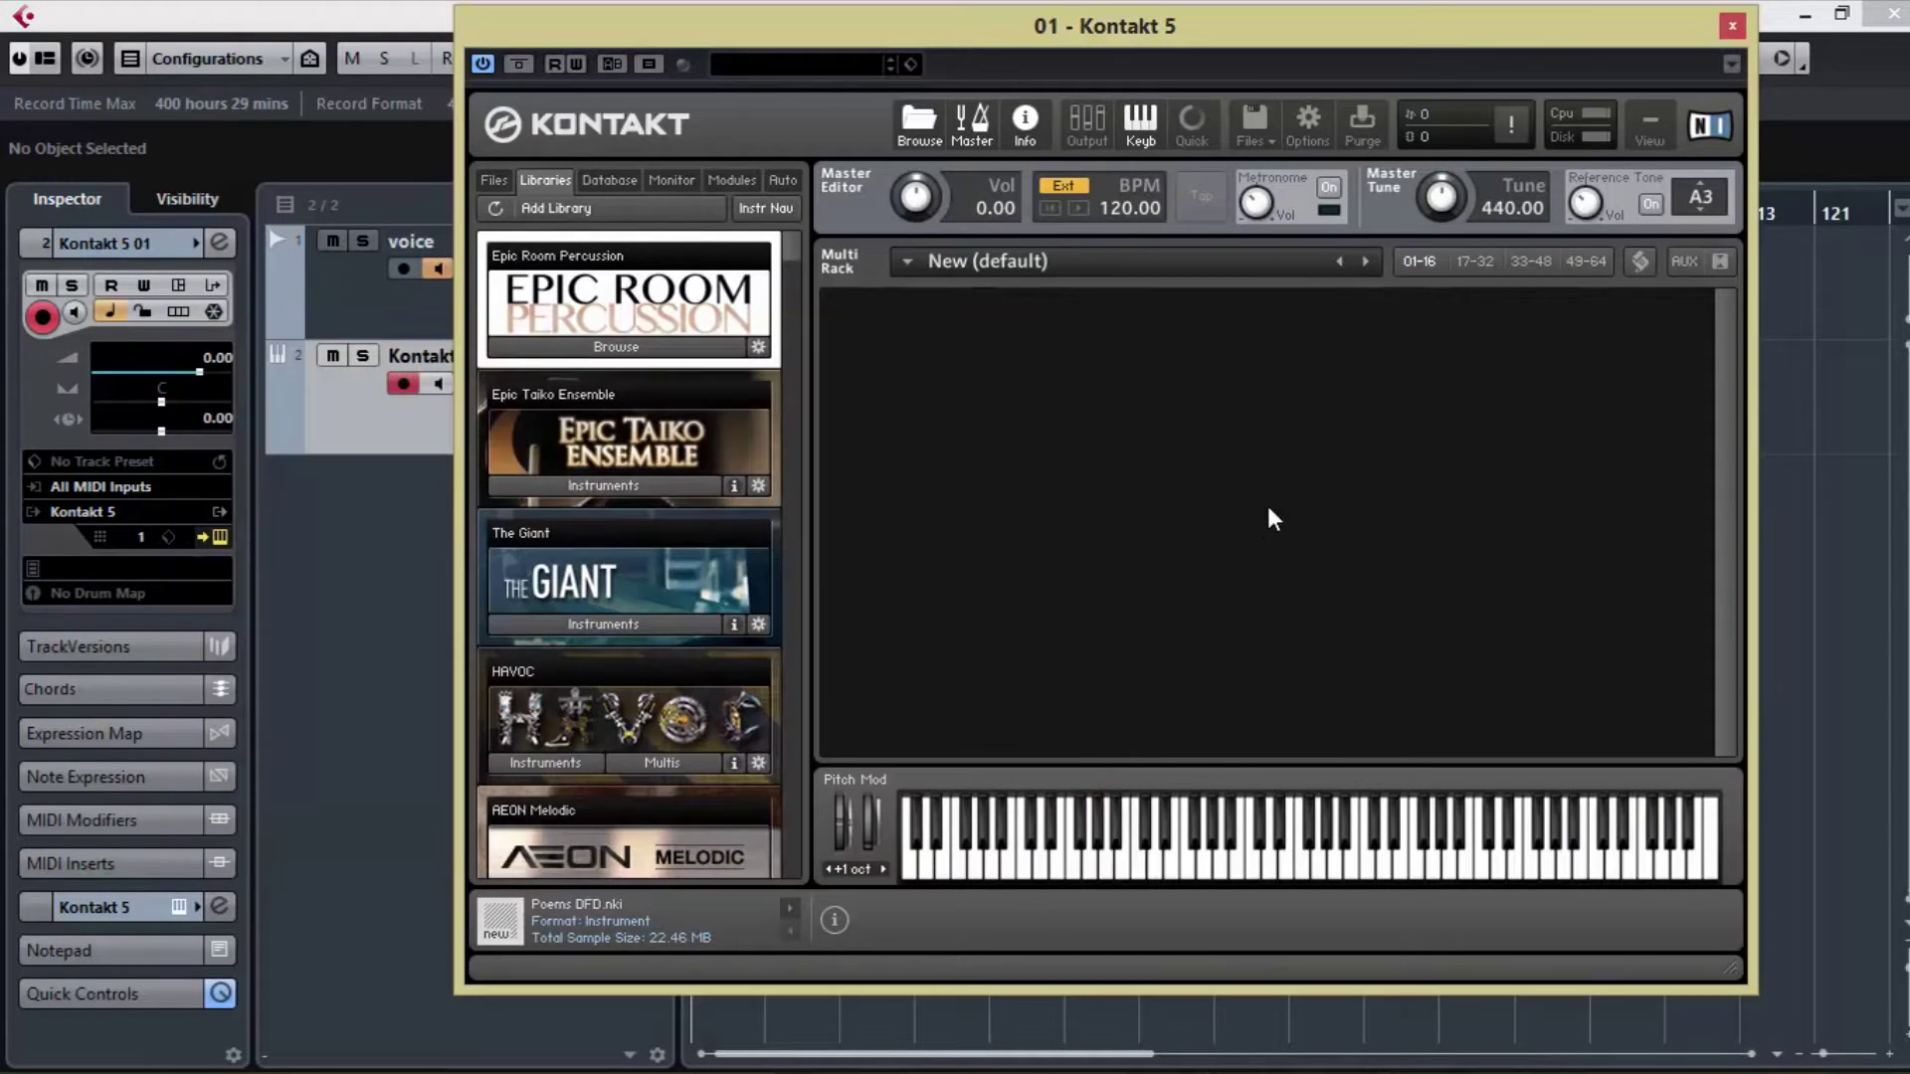
- Load the Alicias Keys instrument from its library into the empty multi rack
{"action": "left_click_drag", "start_coordinate": [785, 254], "coordinate": [790, 432]}
{"action": "left_click", "coordinate": [630, 696]}
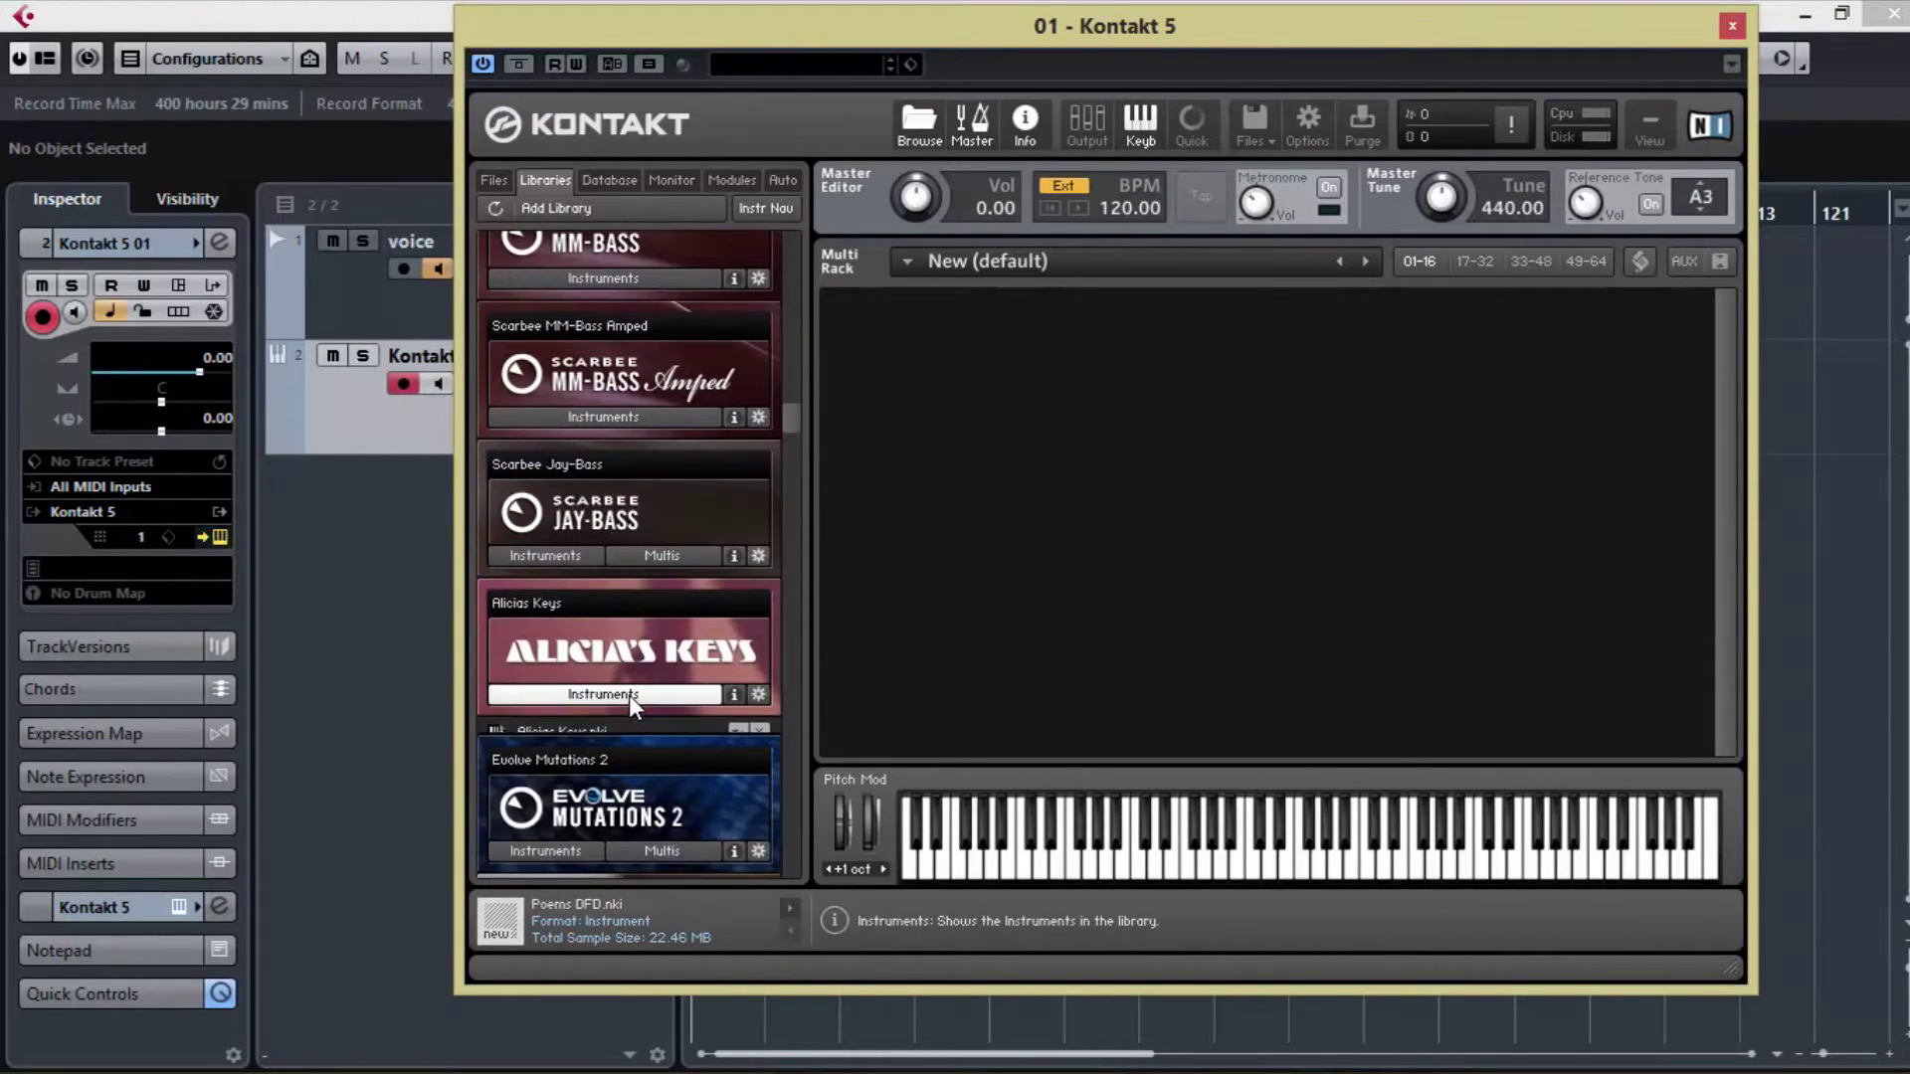
{"action": "left_click_drag", "start_coordinate": [573, 726], "coordinate": [1303, 480]}
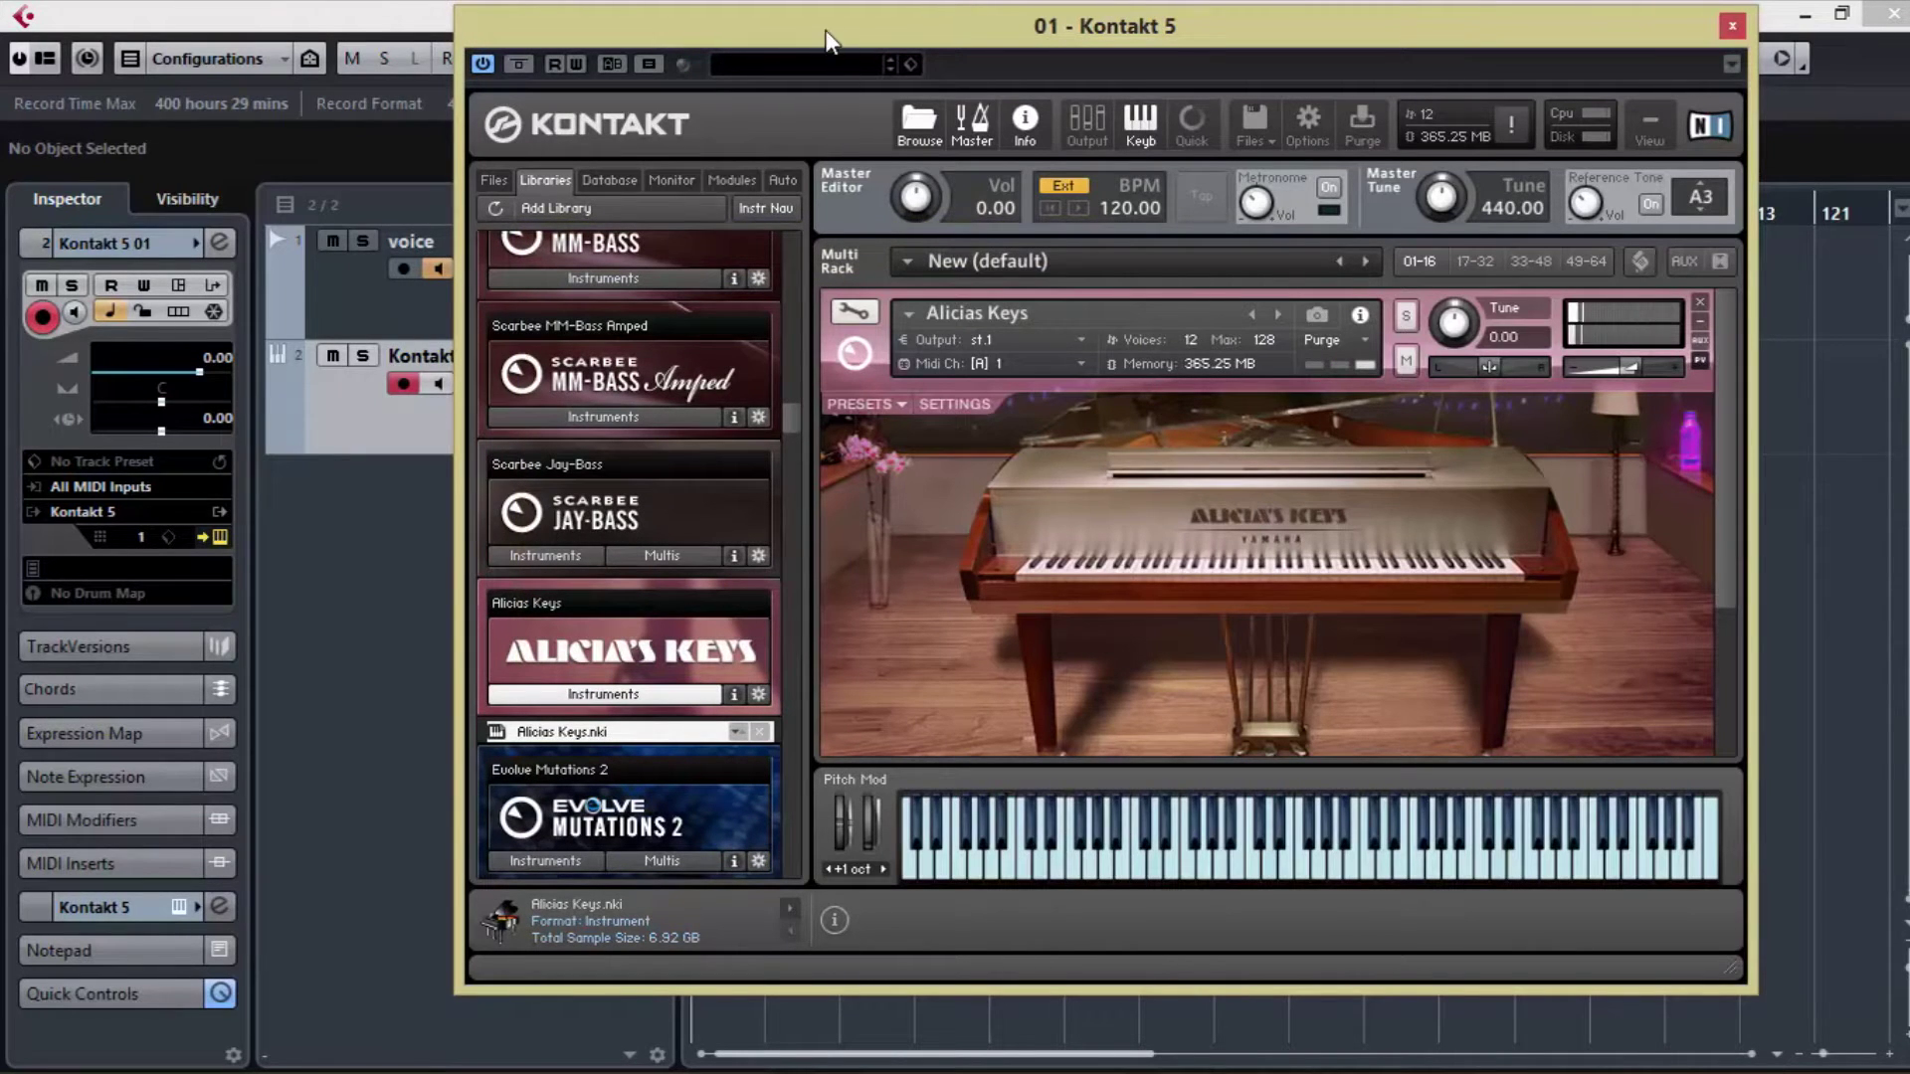
- Load the Scarbee Jay-Bass - Both instrument from its library into the multi rack below Alicias Keys
{"action": "left_click_drag", "start_coordinate": [781, 26], "coordinate": [1007, 30]}
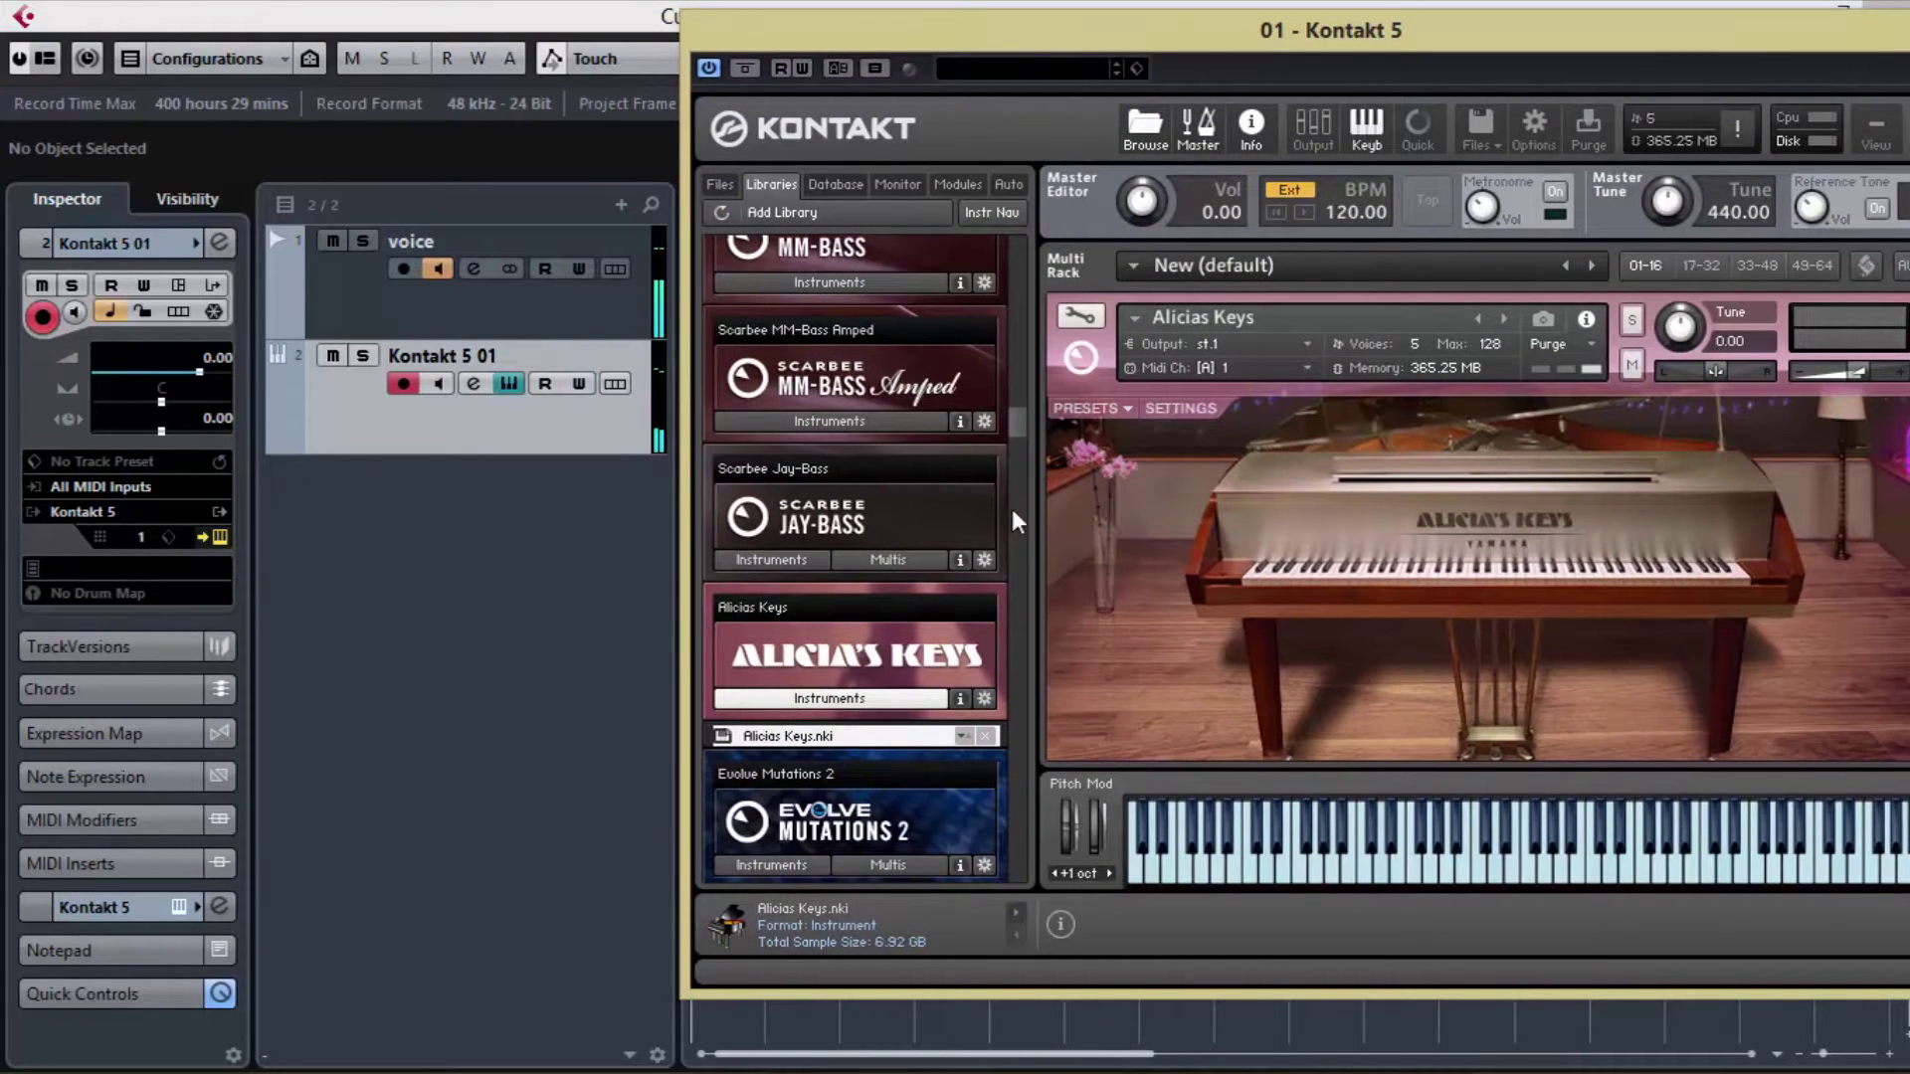
{"action": "left_click", "coordinate": [799, 563]}
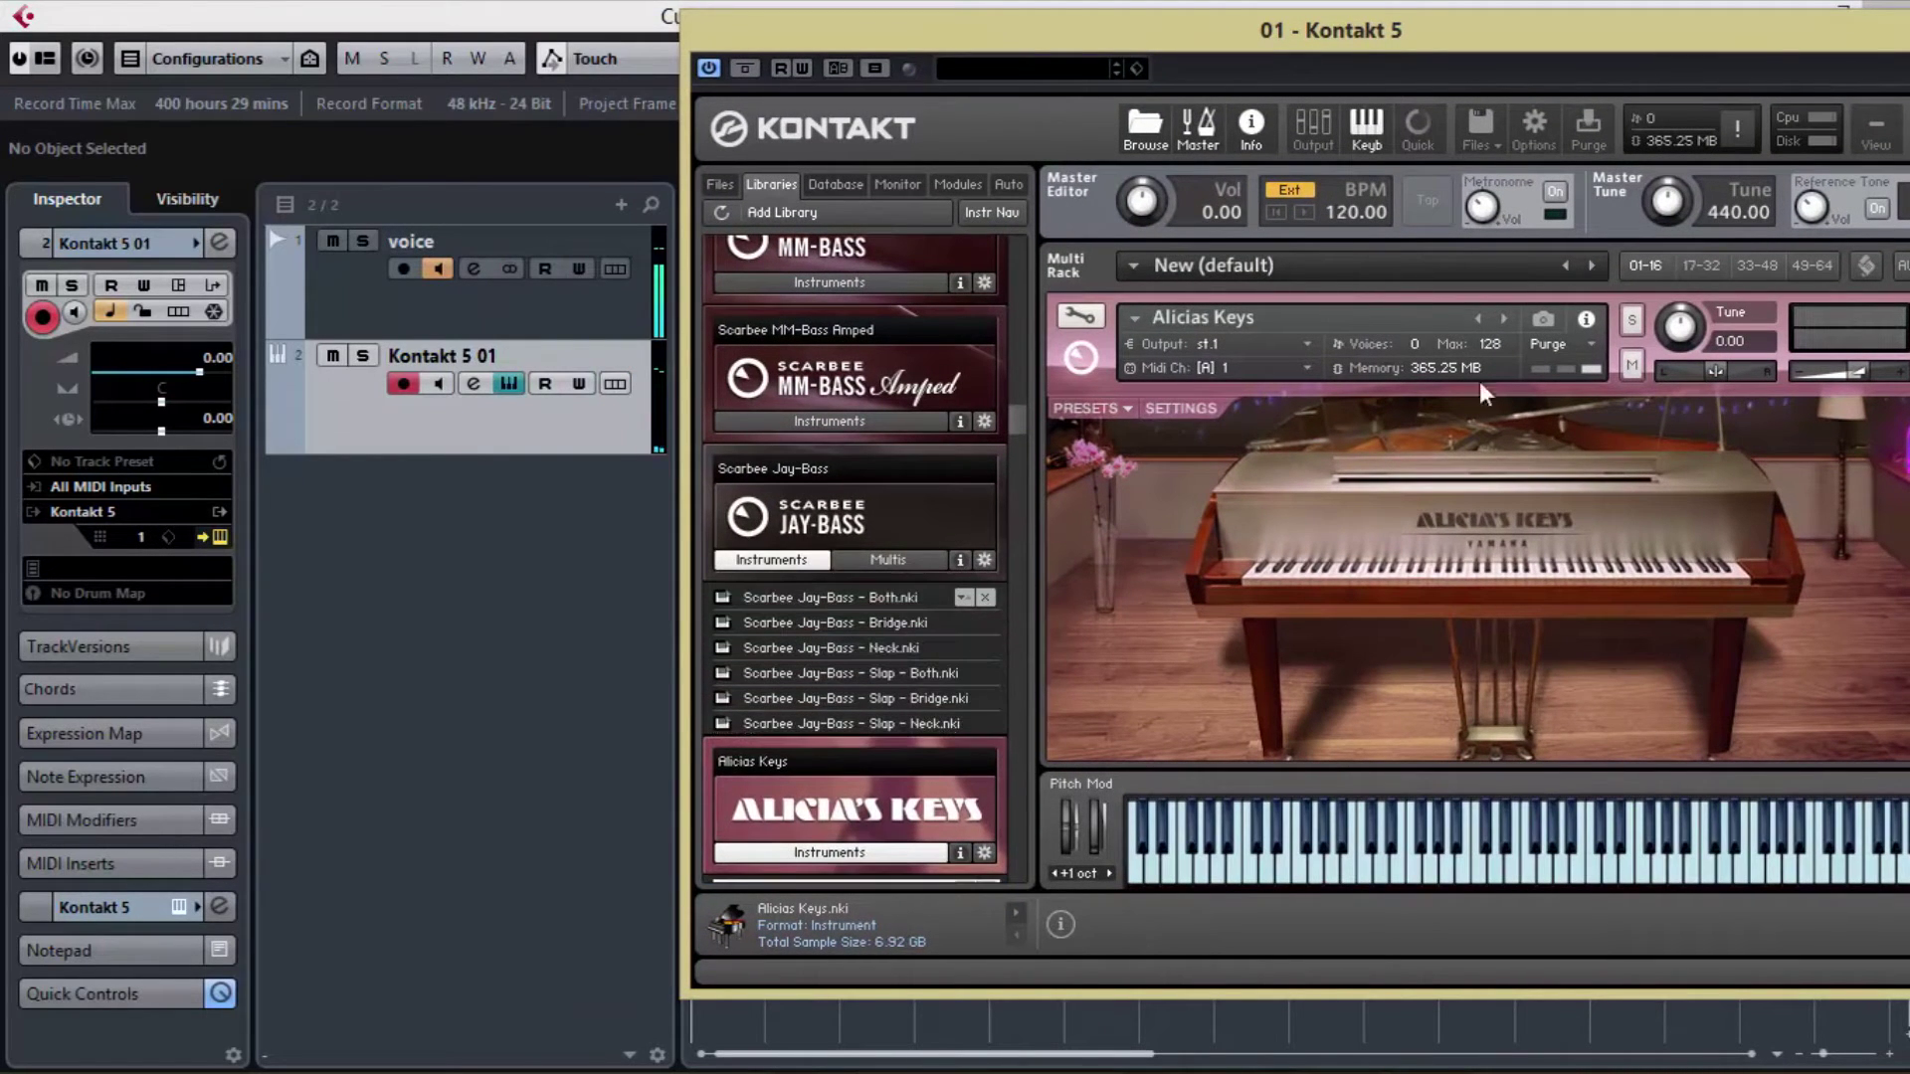
{"action": "left_click_drag", "start_coordinate": [1395, 39], "coordinate": [1211, 46]}
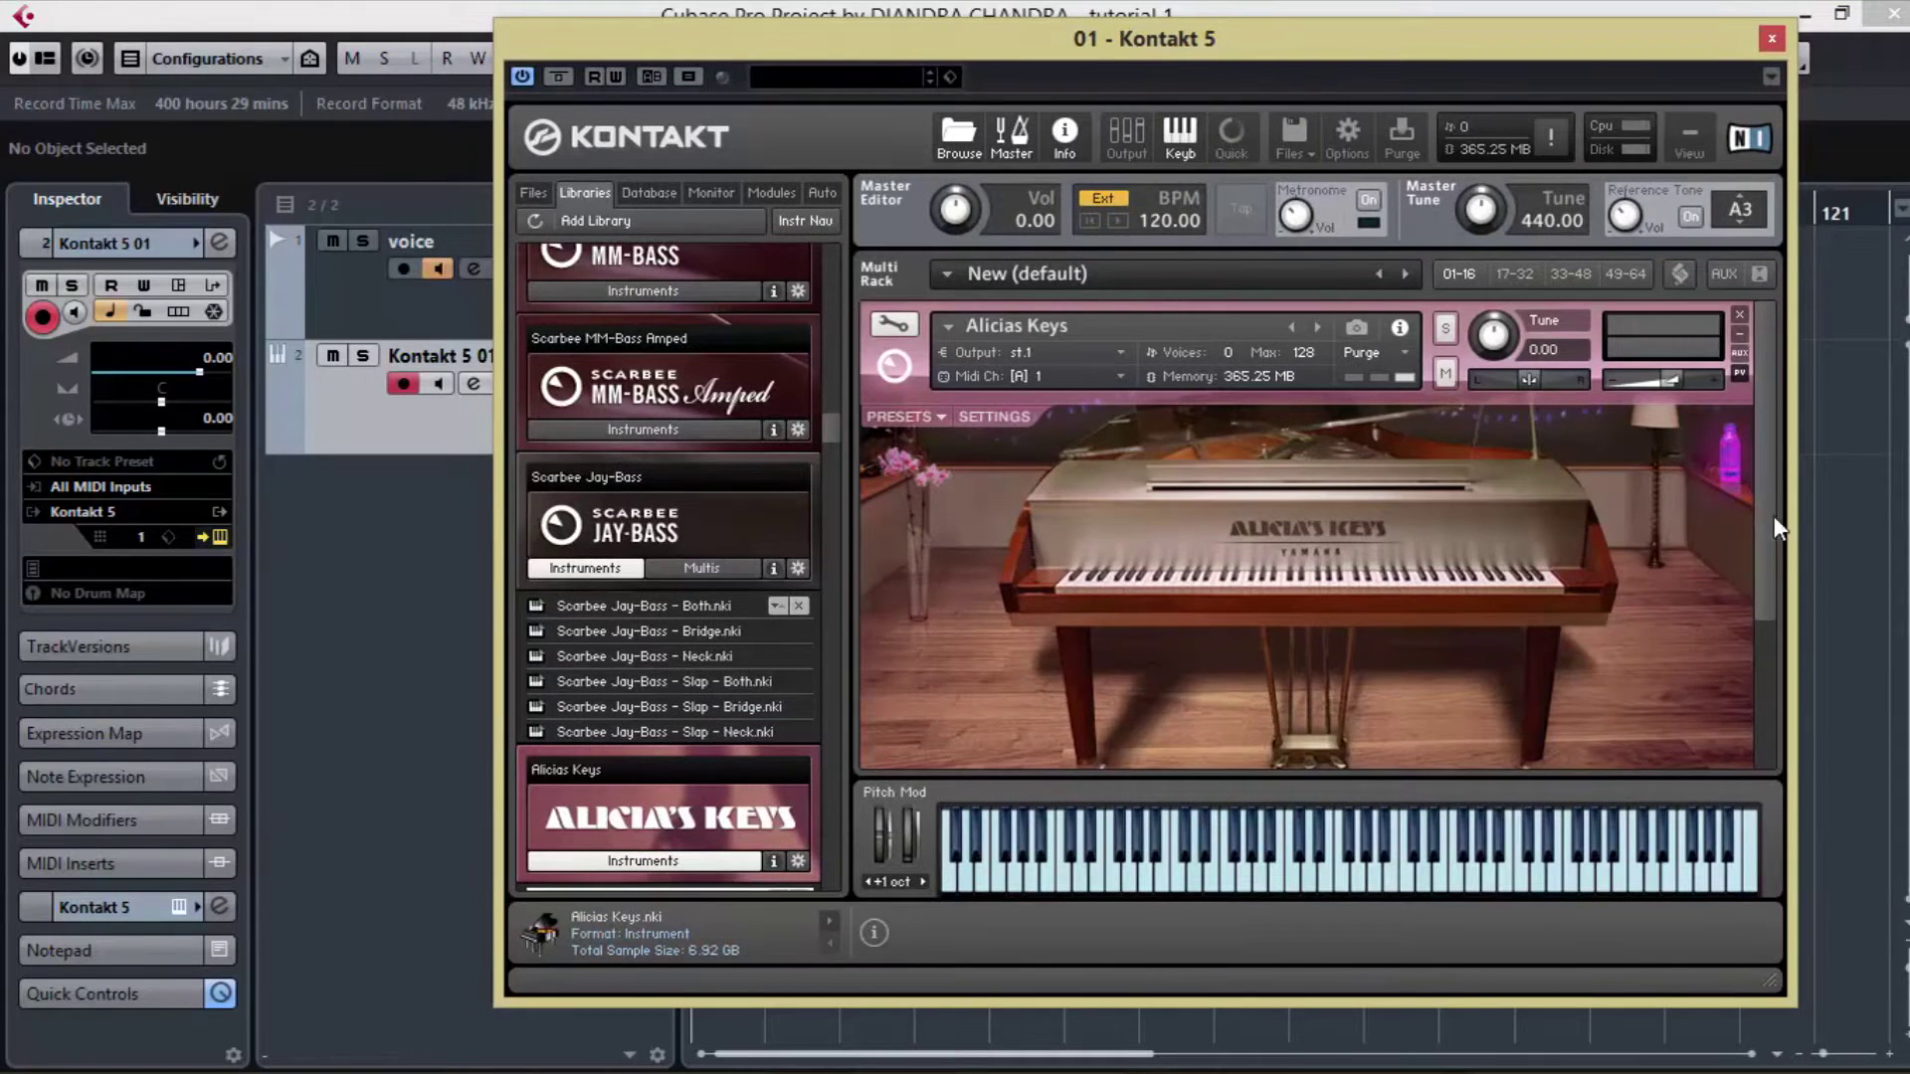
{"action": "scroll", "coordinate": [1772, 515], "scroll_direction": "down", "scroll_amount": 3}
{"action": "left_click_drag", "start_coordinate": [1160, 730], "coordinate": [1160, 730]}
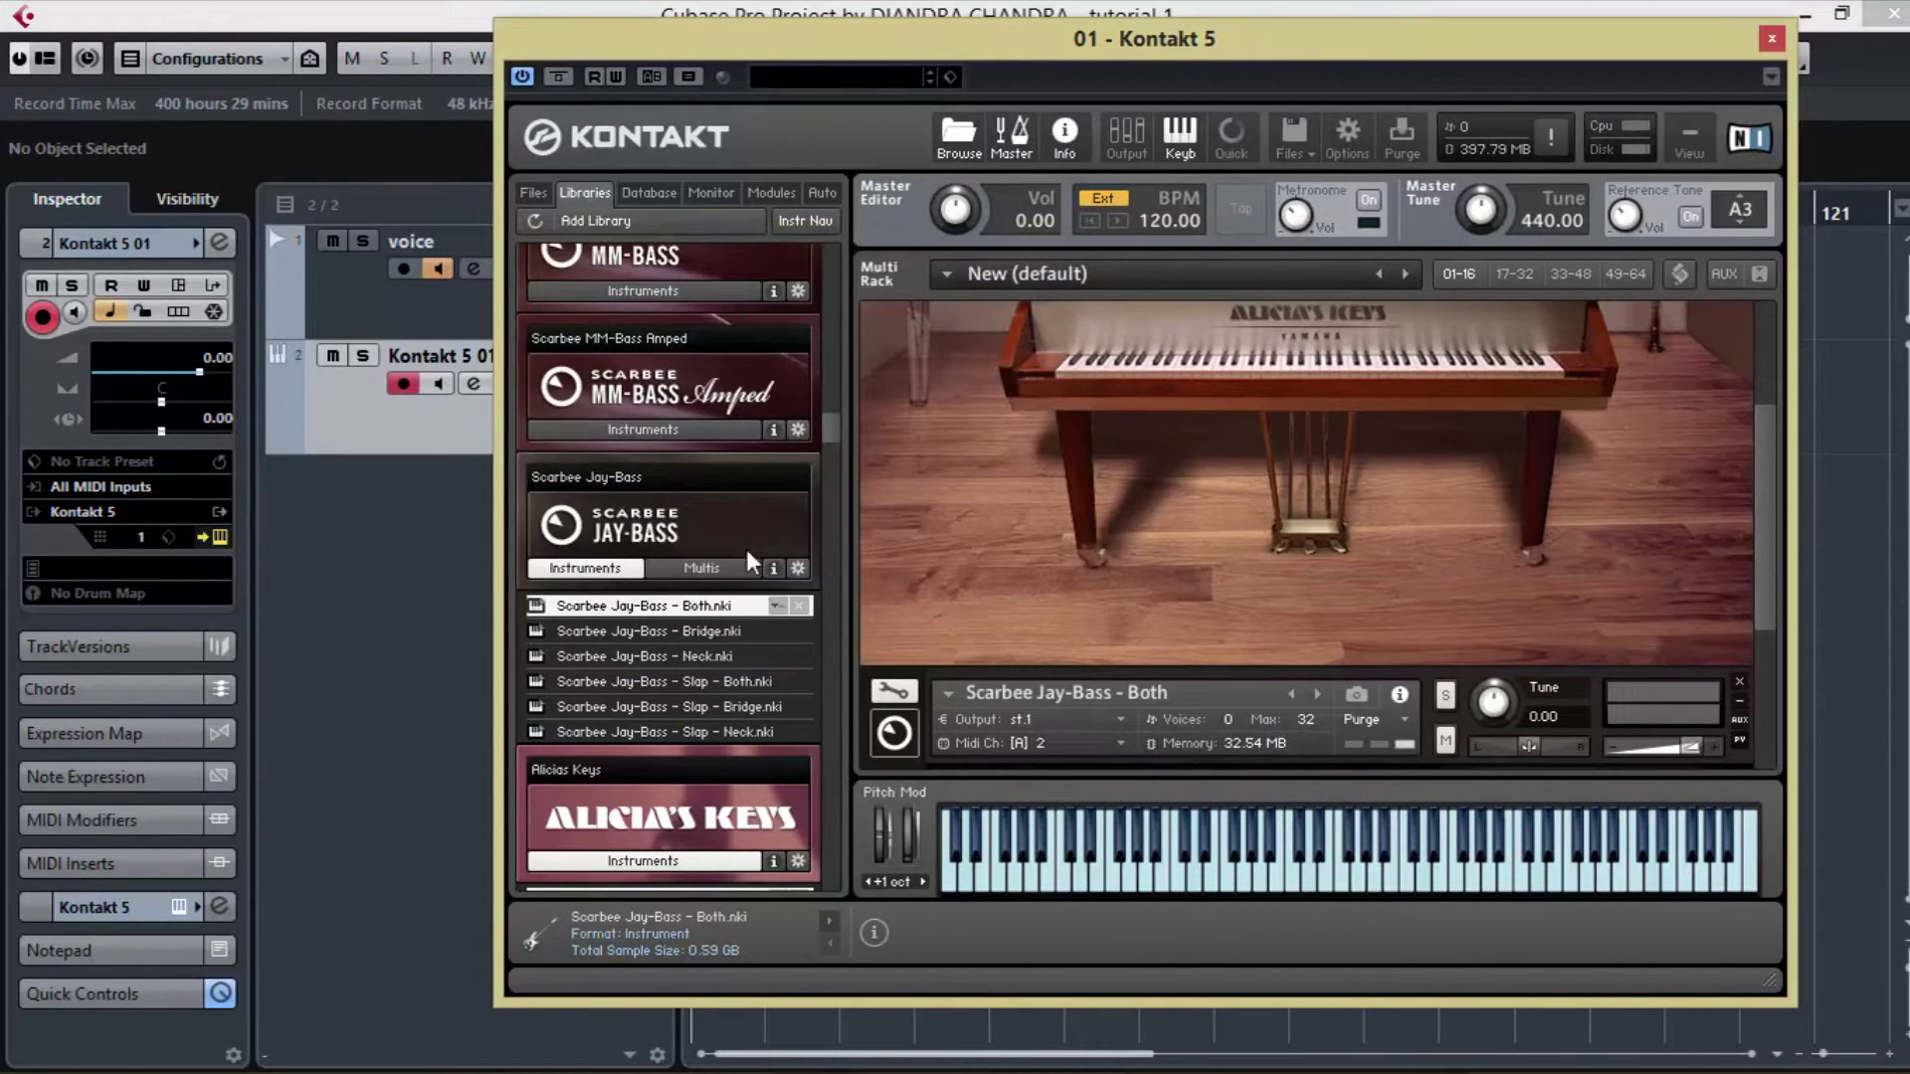
- Add one MIDI track named BASS to the project
{"action": "right_click", "coordinate": [372, 509]}
{"action": "left_click", "coordinate": [441, 553]}
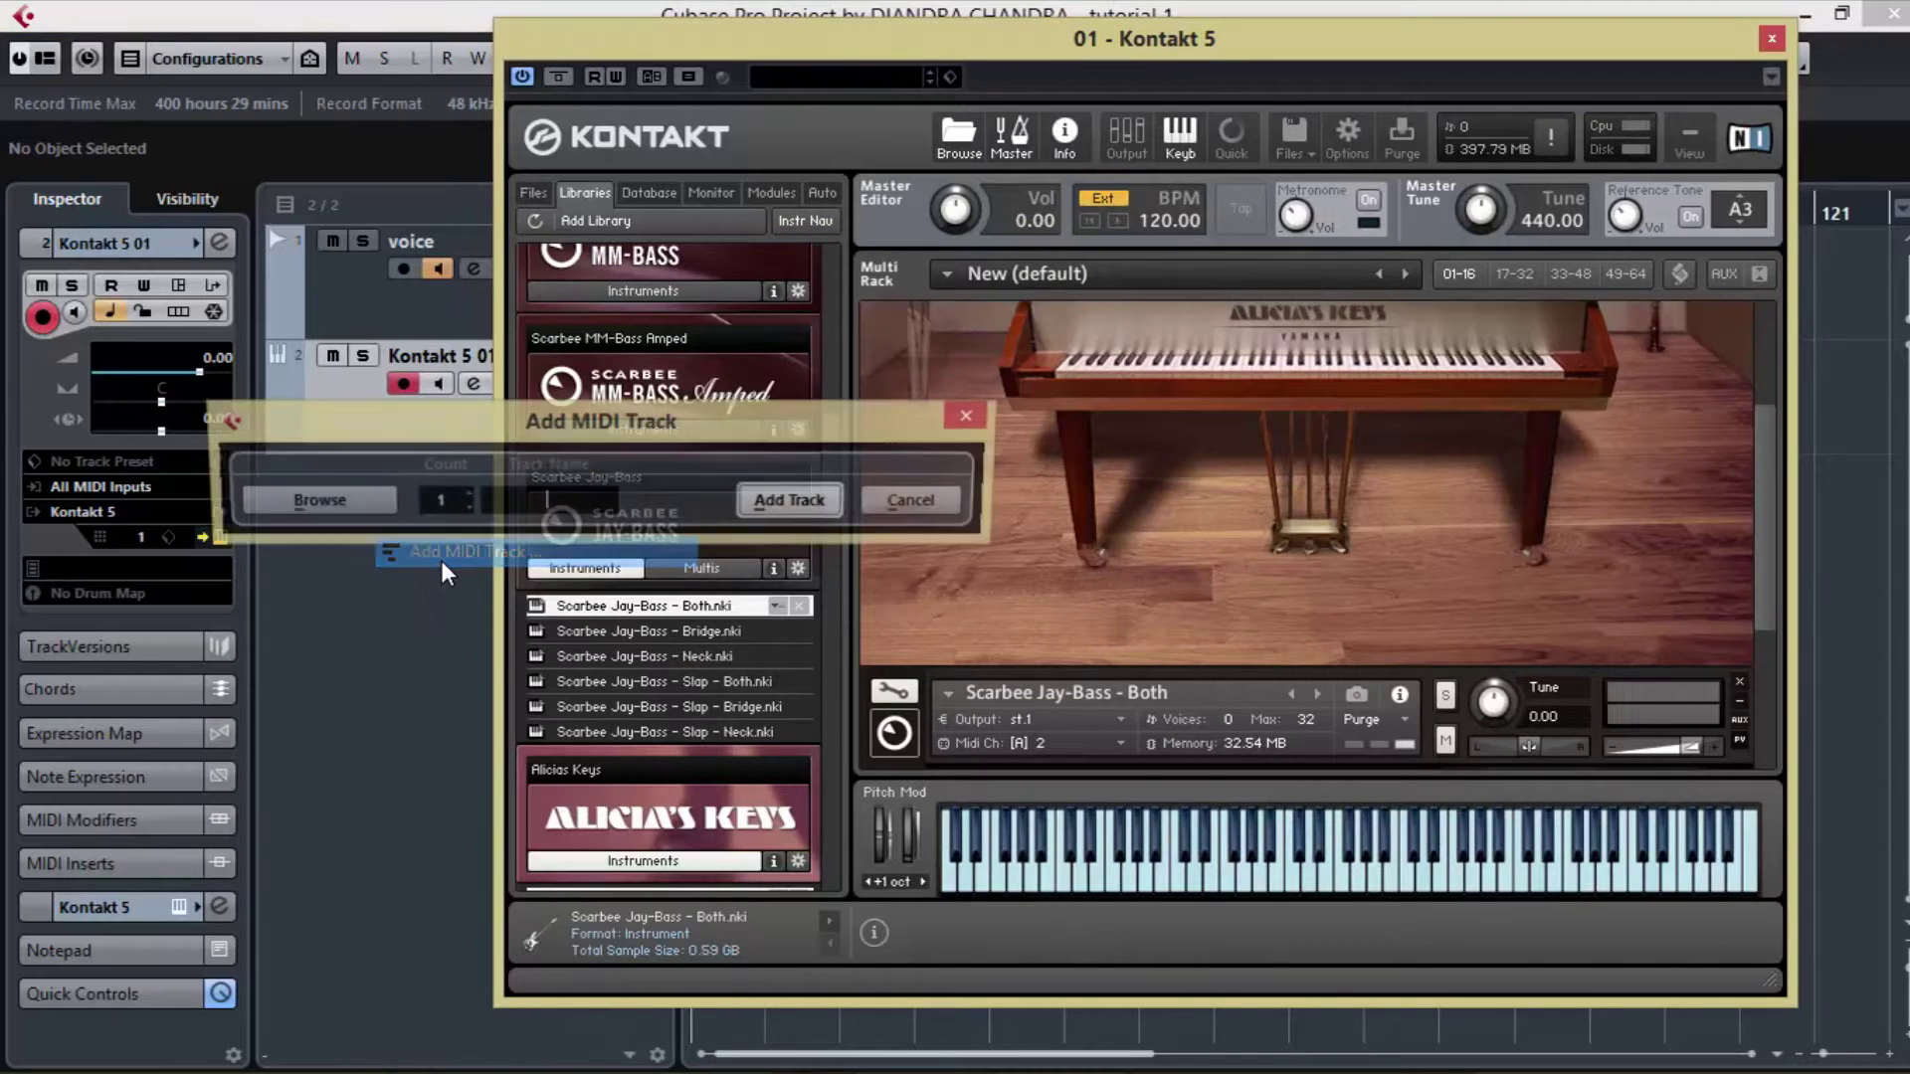
{"action": "type", "text": "BASS"}
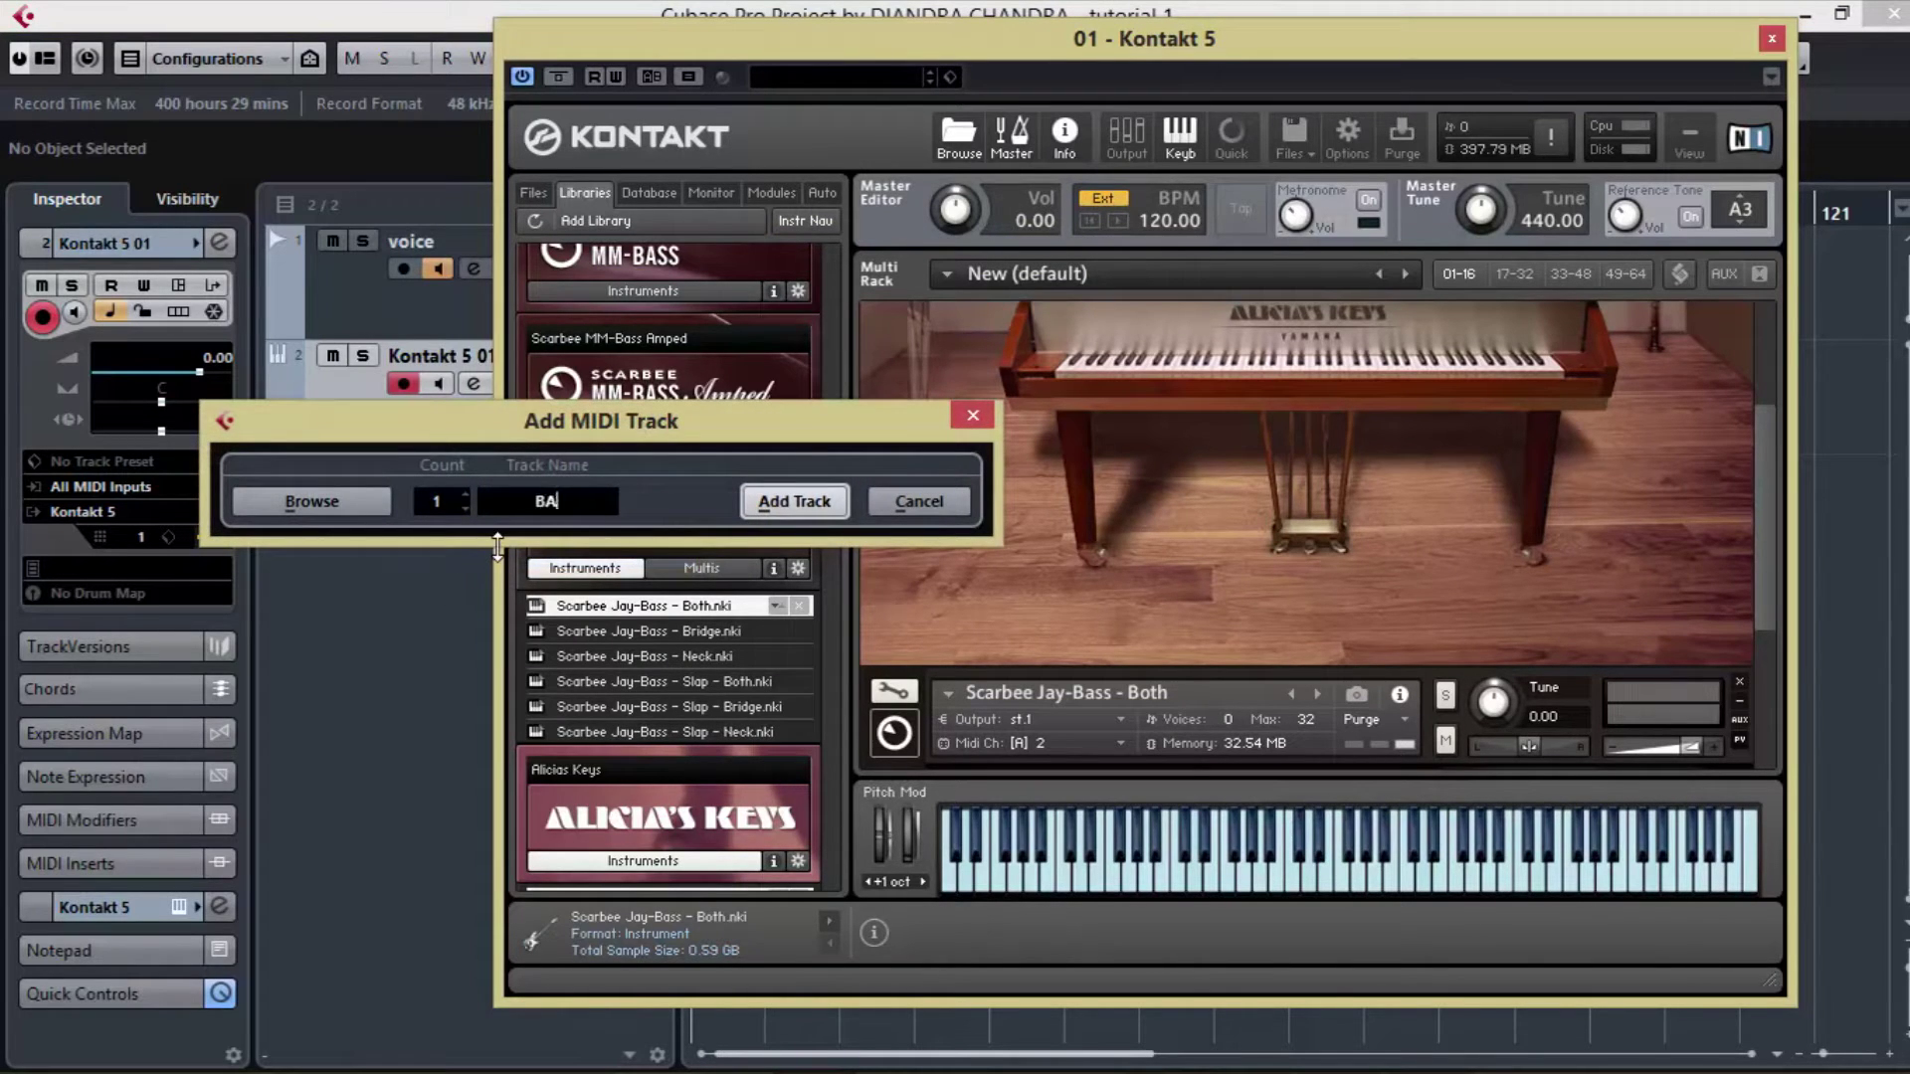
{"action": "left_click", "coordinate": [803, 498]}
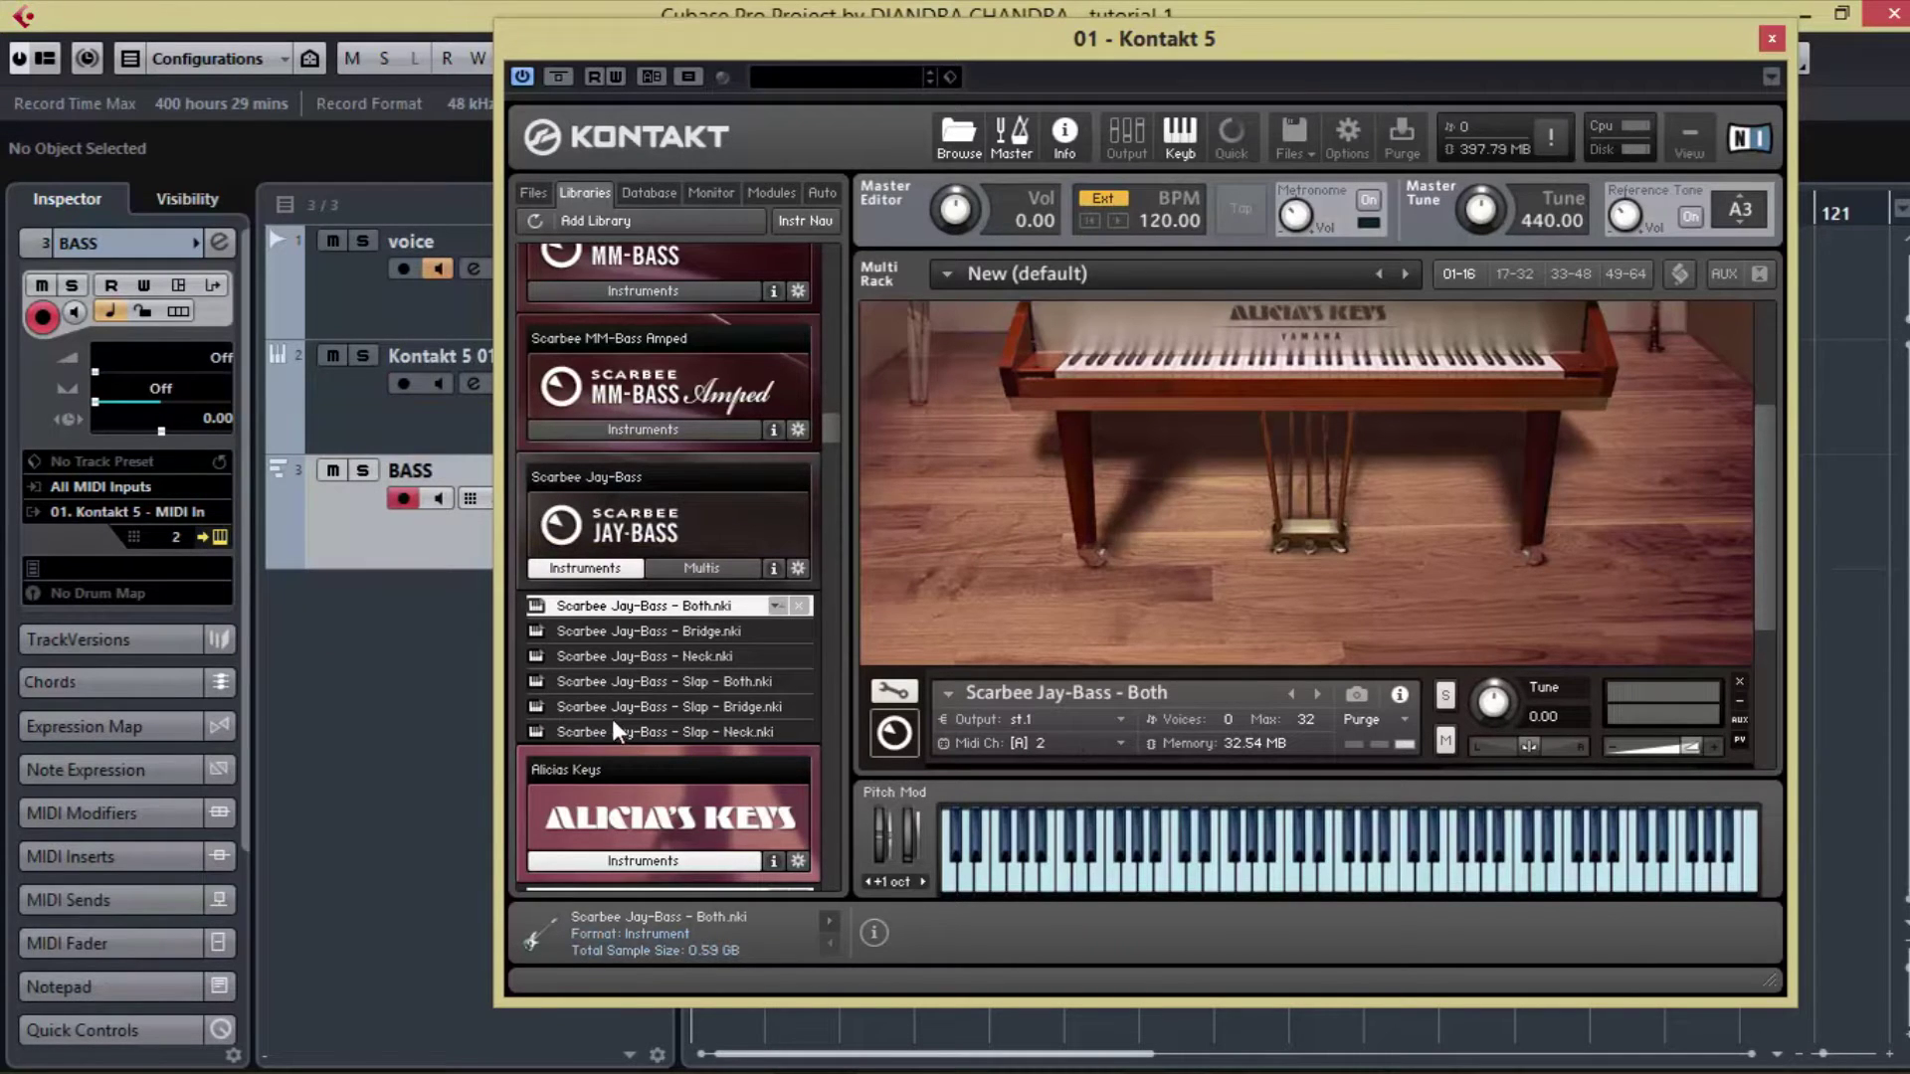
- Audition the loaded sounds by playing notes on Kontakt's keyboard and switching between the Kontakt 5 01 and BASS tracks
{"action": "left_click", "coordinate": [1264, 866]}
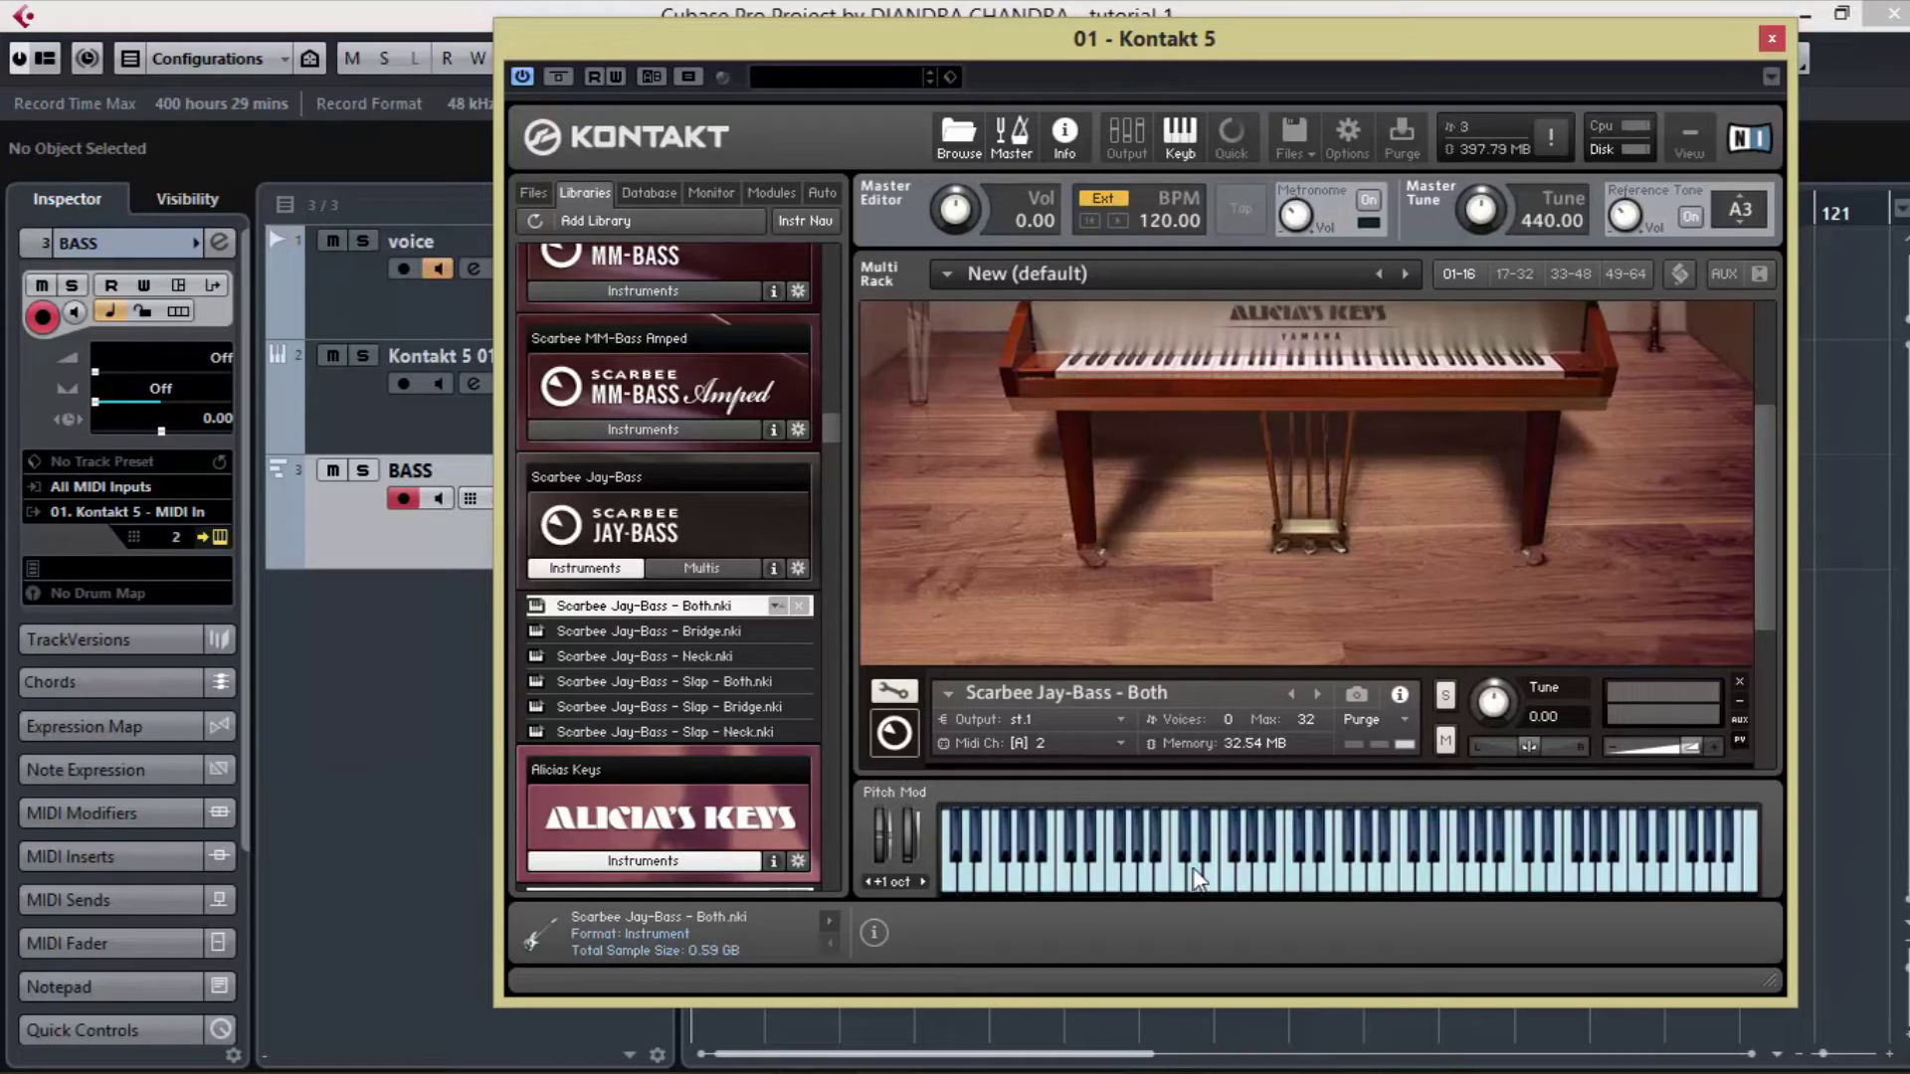
{"action": "left_click", "coordinate": [1176, 871]}
{"action": "left_click", "coordinate": [1116, 871]}
{"action": "left_click", "coordinate": [1076, 870]}
{"action": "left_click", "coordinate": [417, 530]}
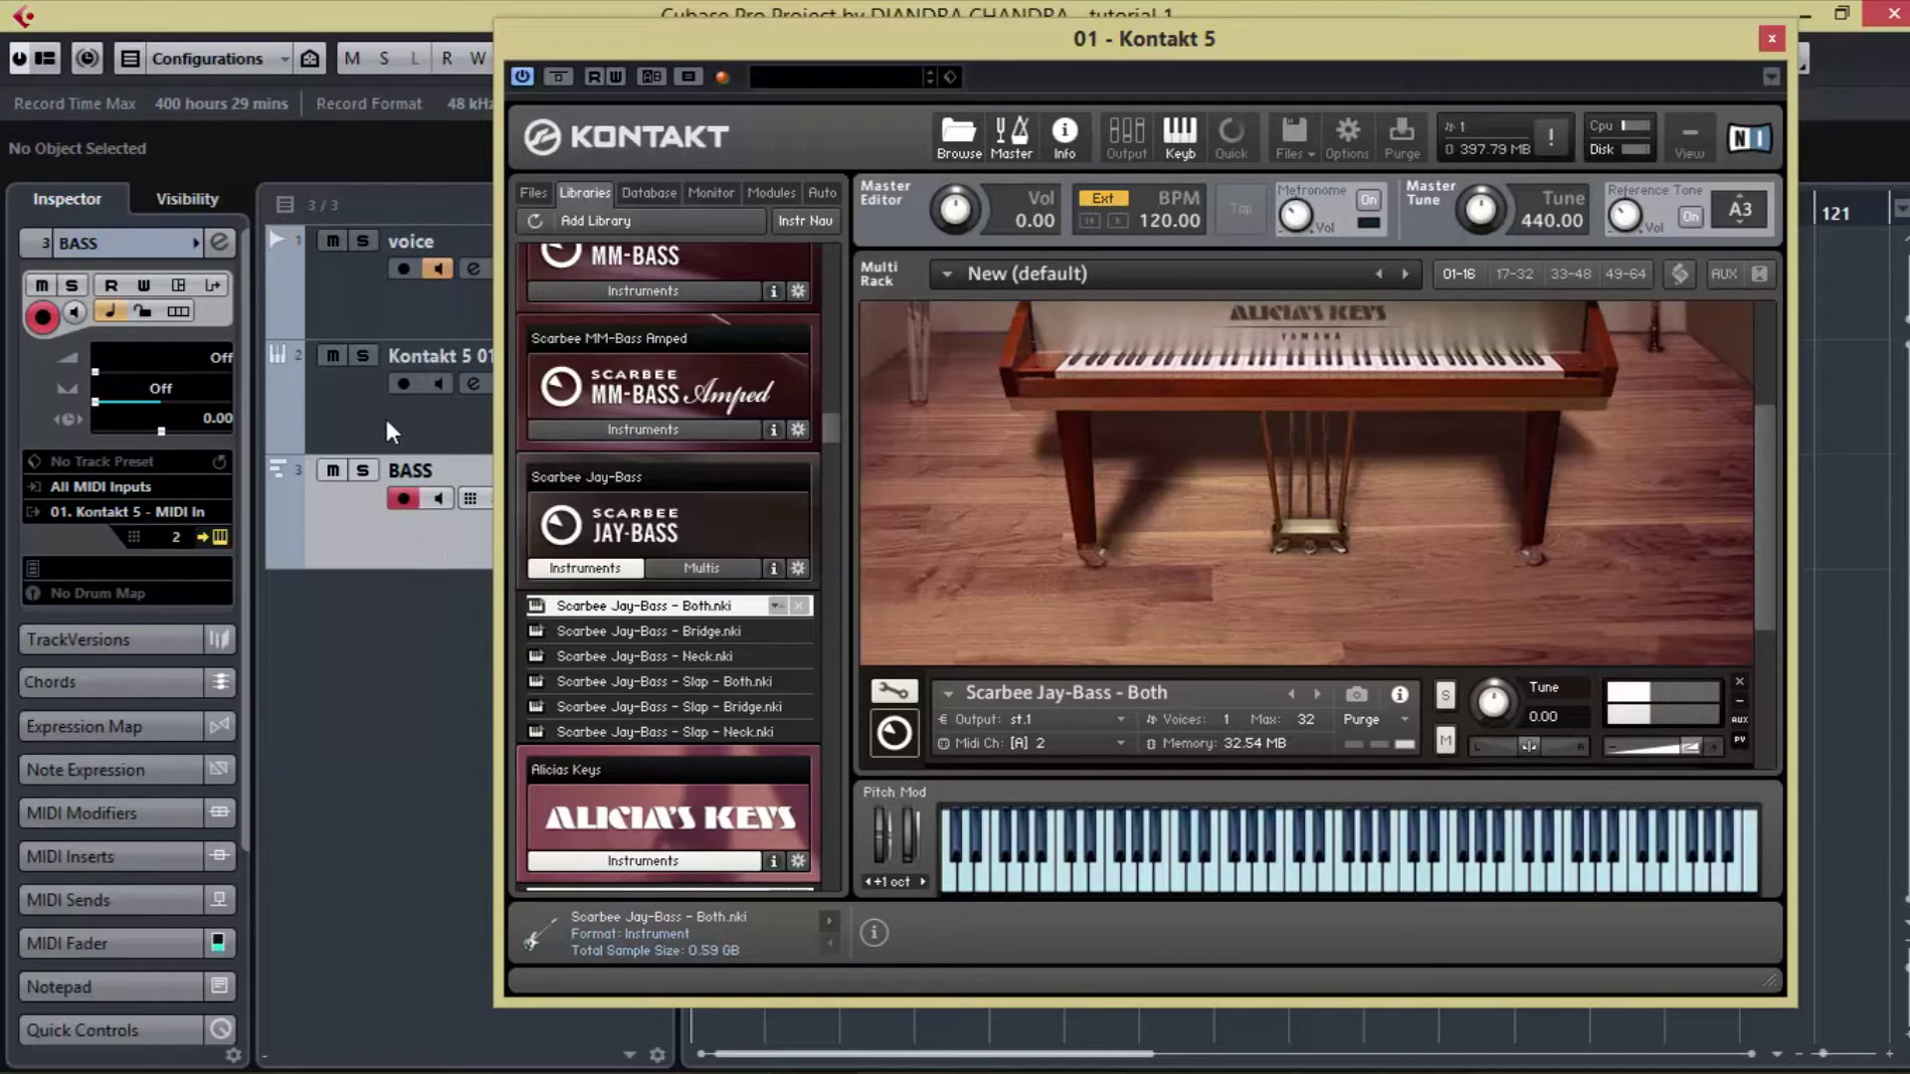
{"action": "left_click", "coordinate": [386, 430]}
{"action": "left_click", "coordinate": [385, 551]}
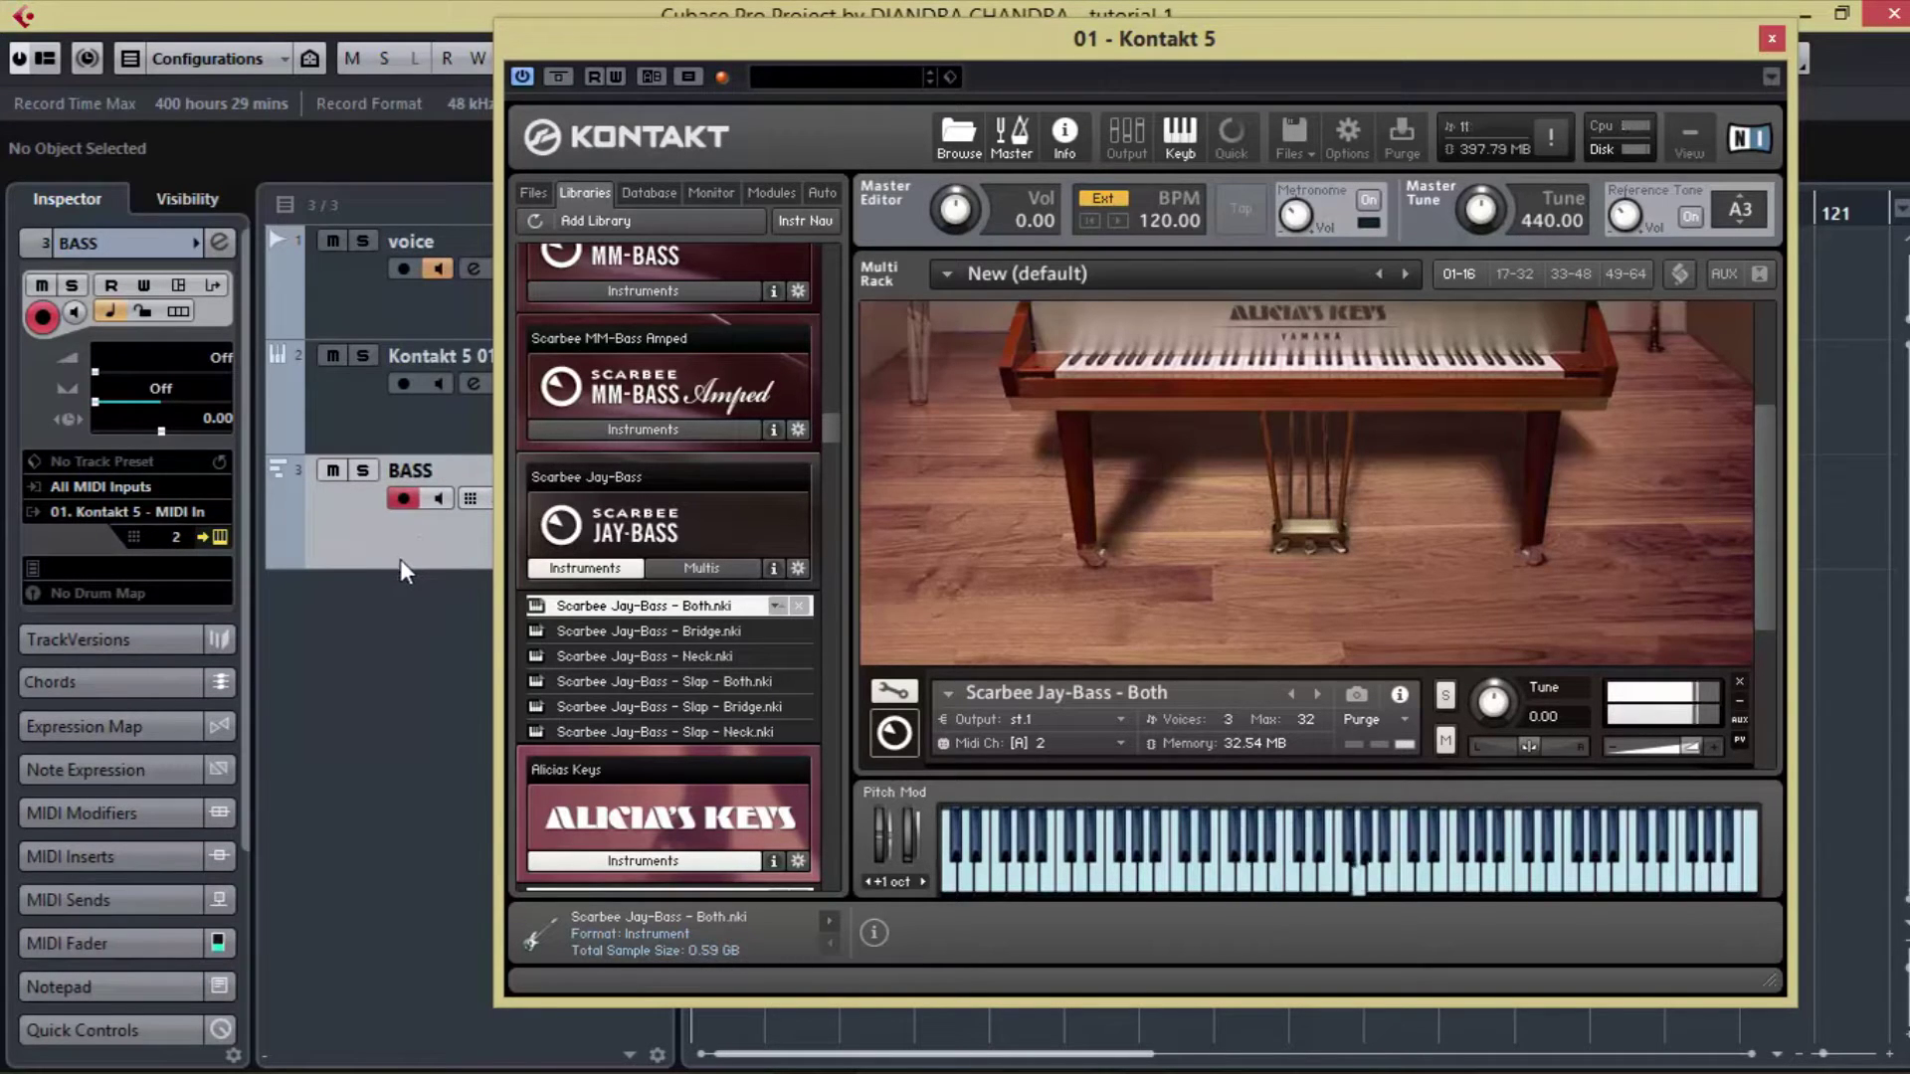
- Load Cissy from the Vintage Organs library's 6 - Funk & Reggae folder into the multi rack below the Jay-Bass
{"action": "left_click_drag", "start_coordinate": [828, 438], "coordinate": [826, 481]}
{"action": "left_click", "coordinate": [635, 686]}
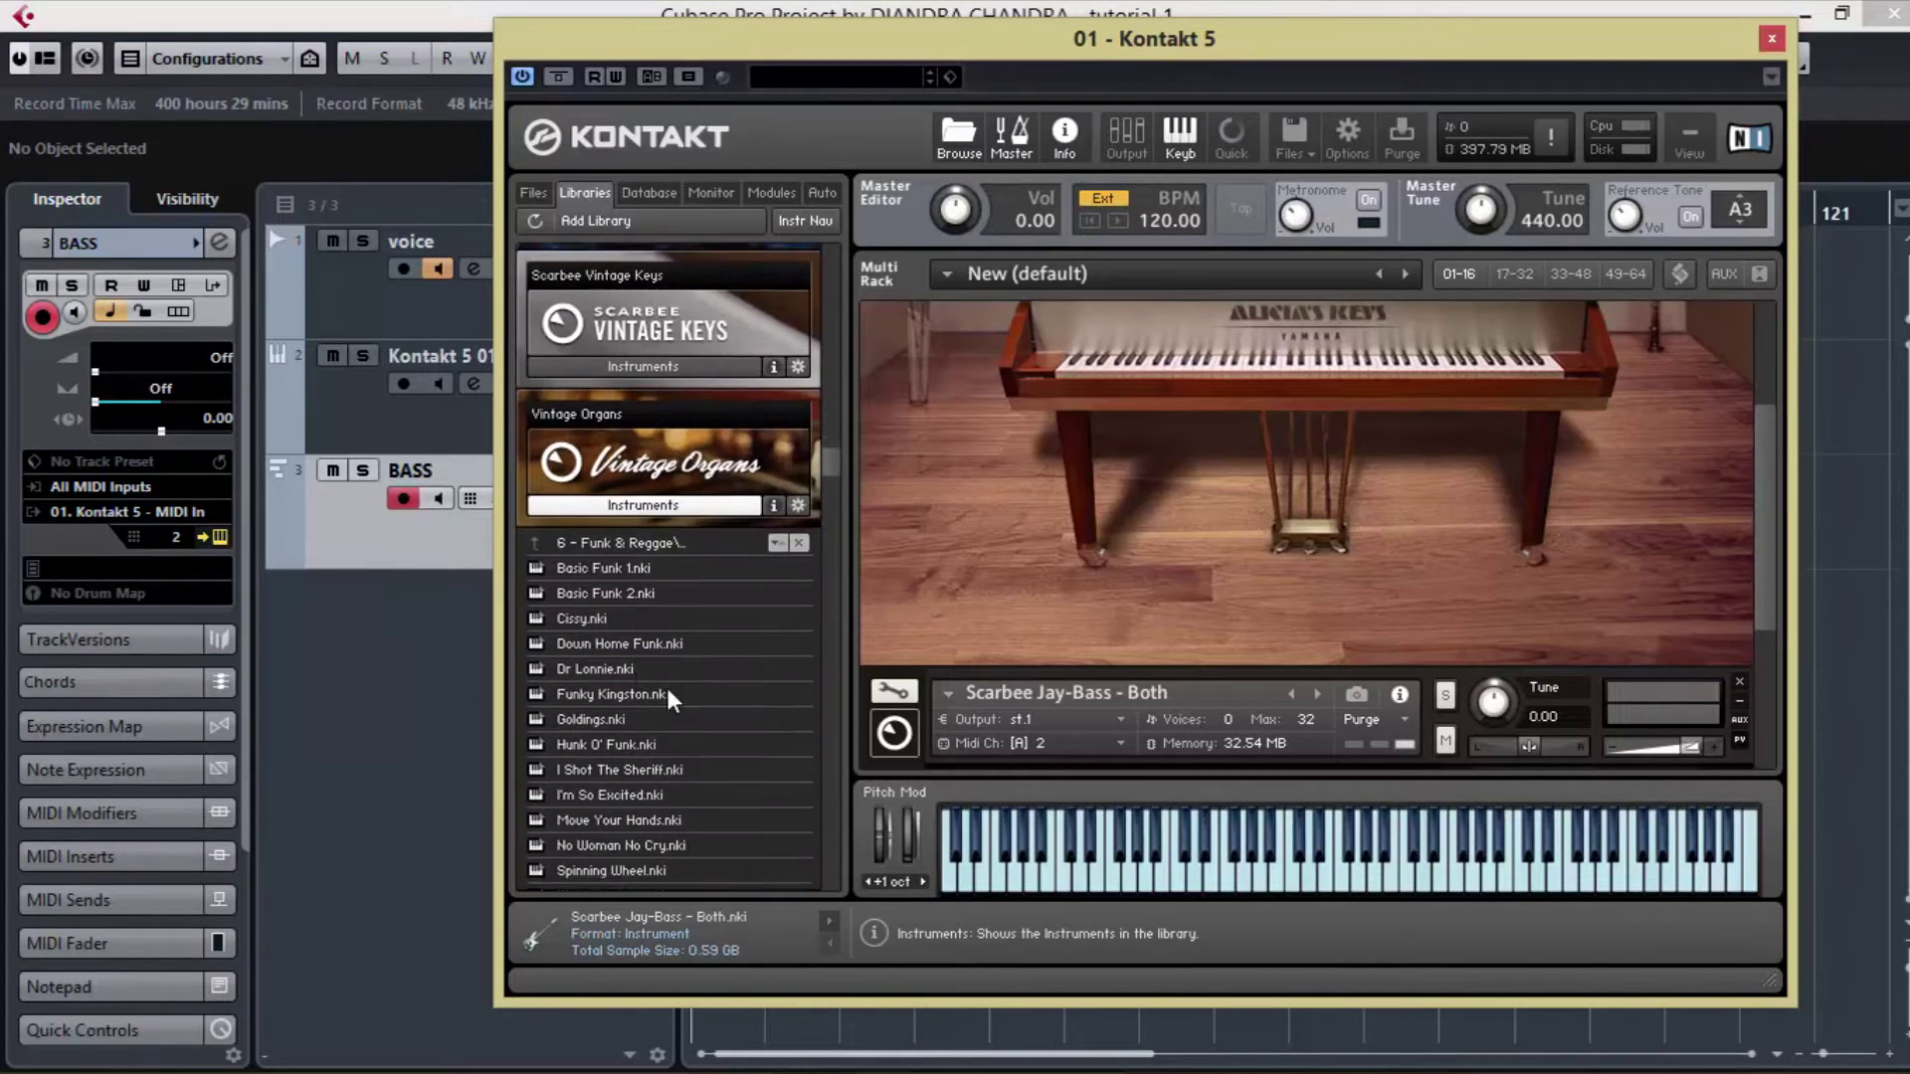
{"action": "scroll", "coordinate": [1752, 676], "scroll_direction": "down", "scroll_amount": 5}
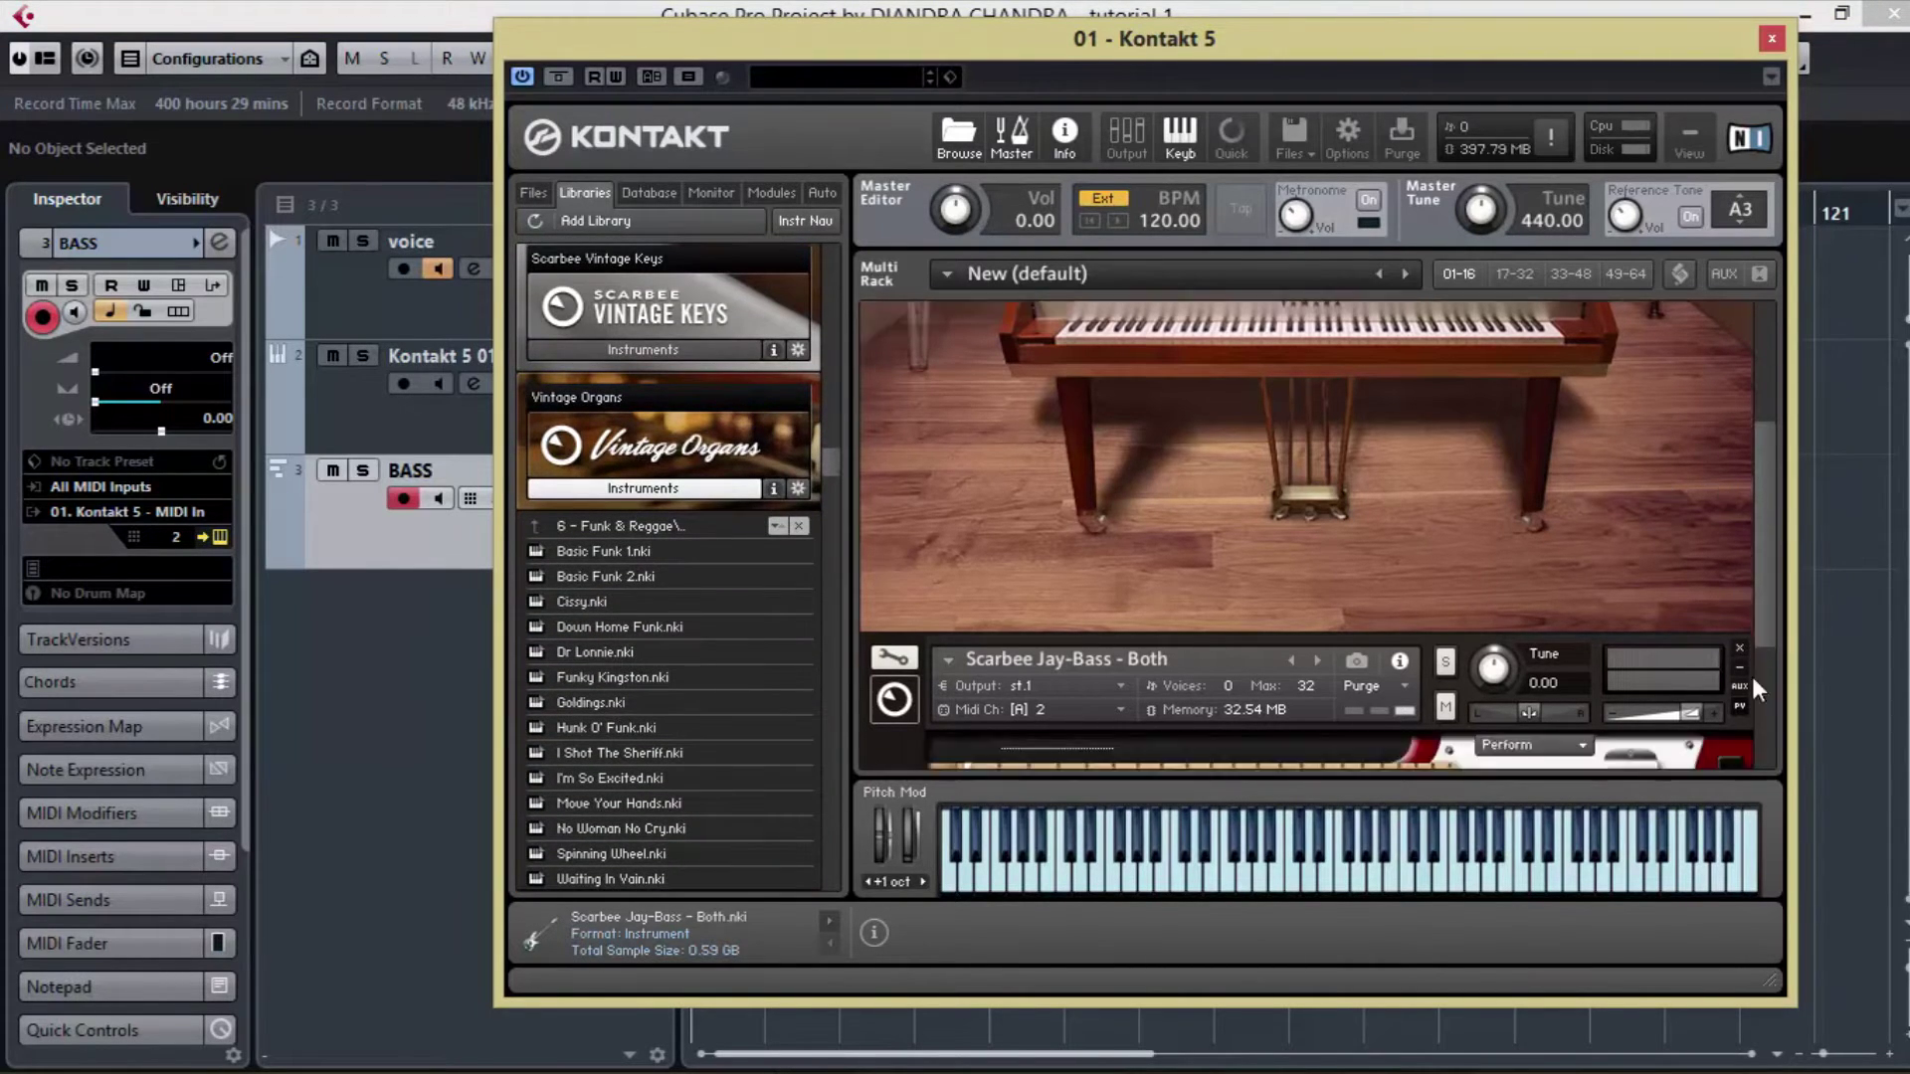
{"action": "left_click_drag", "start_coordinate": [591, 600], "coordinate": [1108, 716]}
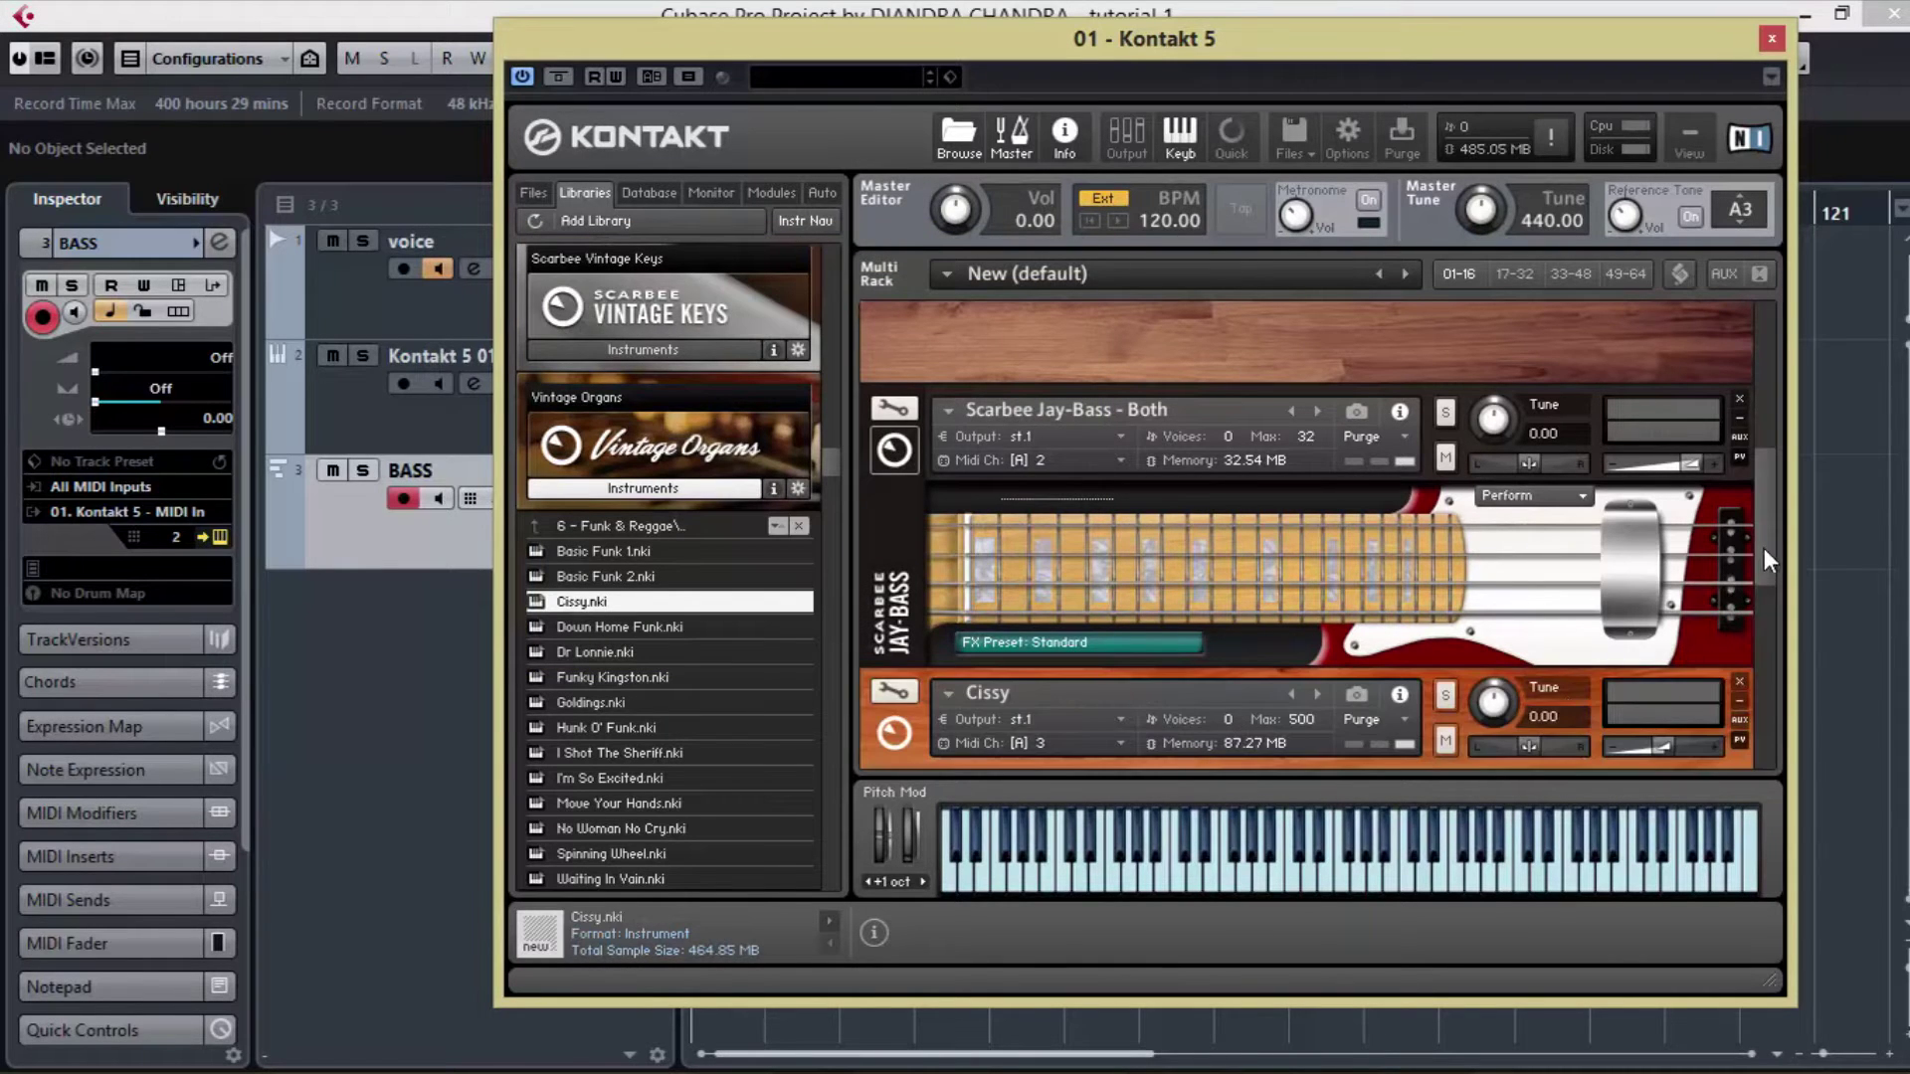
- Add one MIDI track named ORGAN to the project
{"action": "right_click", "coordinate": [390, 621]}
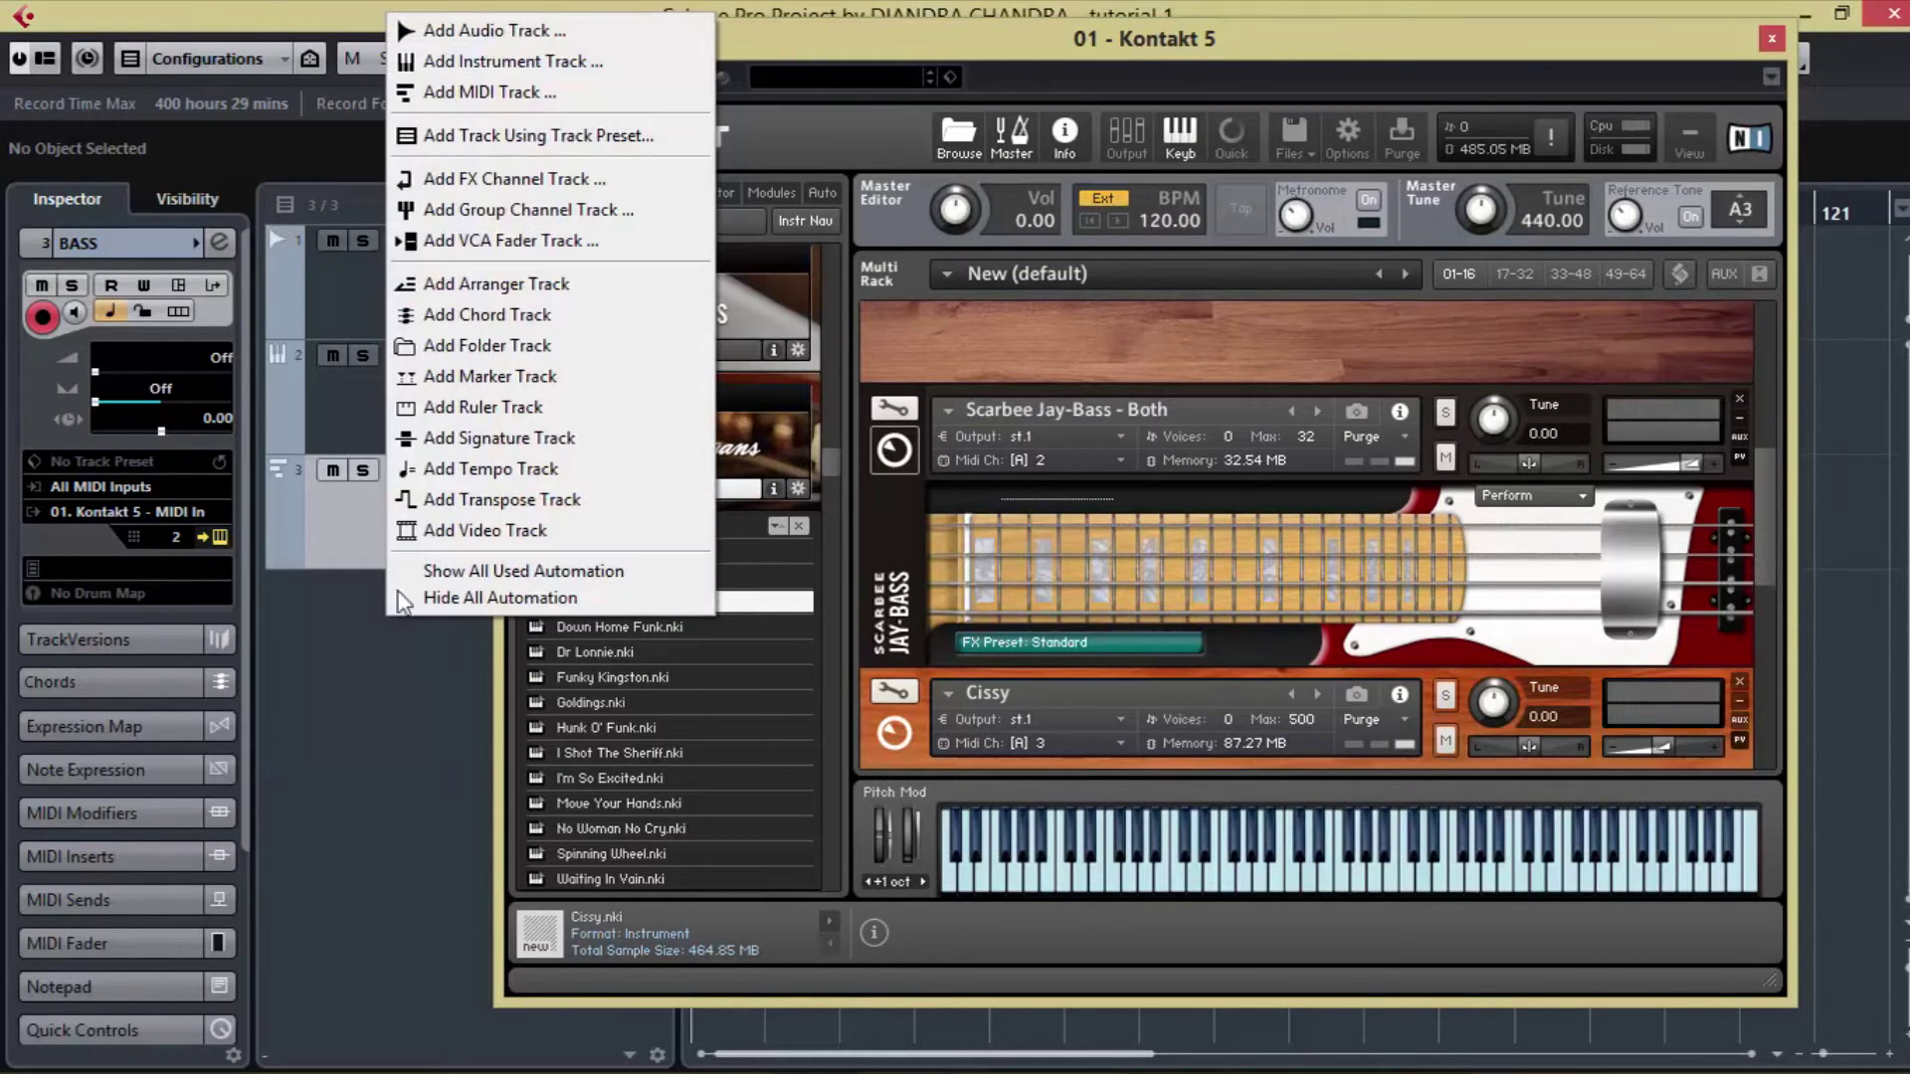
{"action": "left_click", "coordinate": [521, 88]}
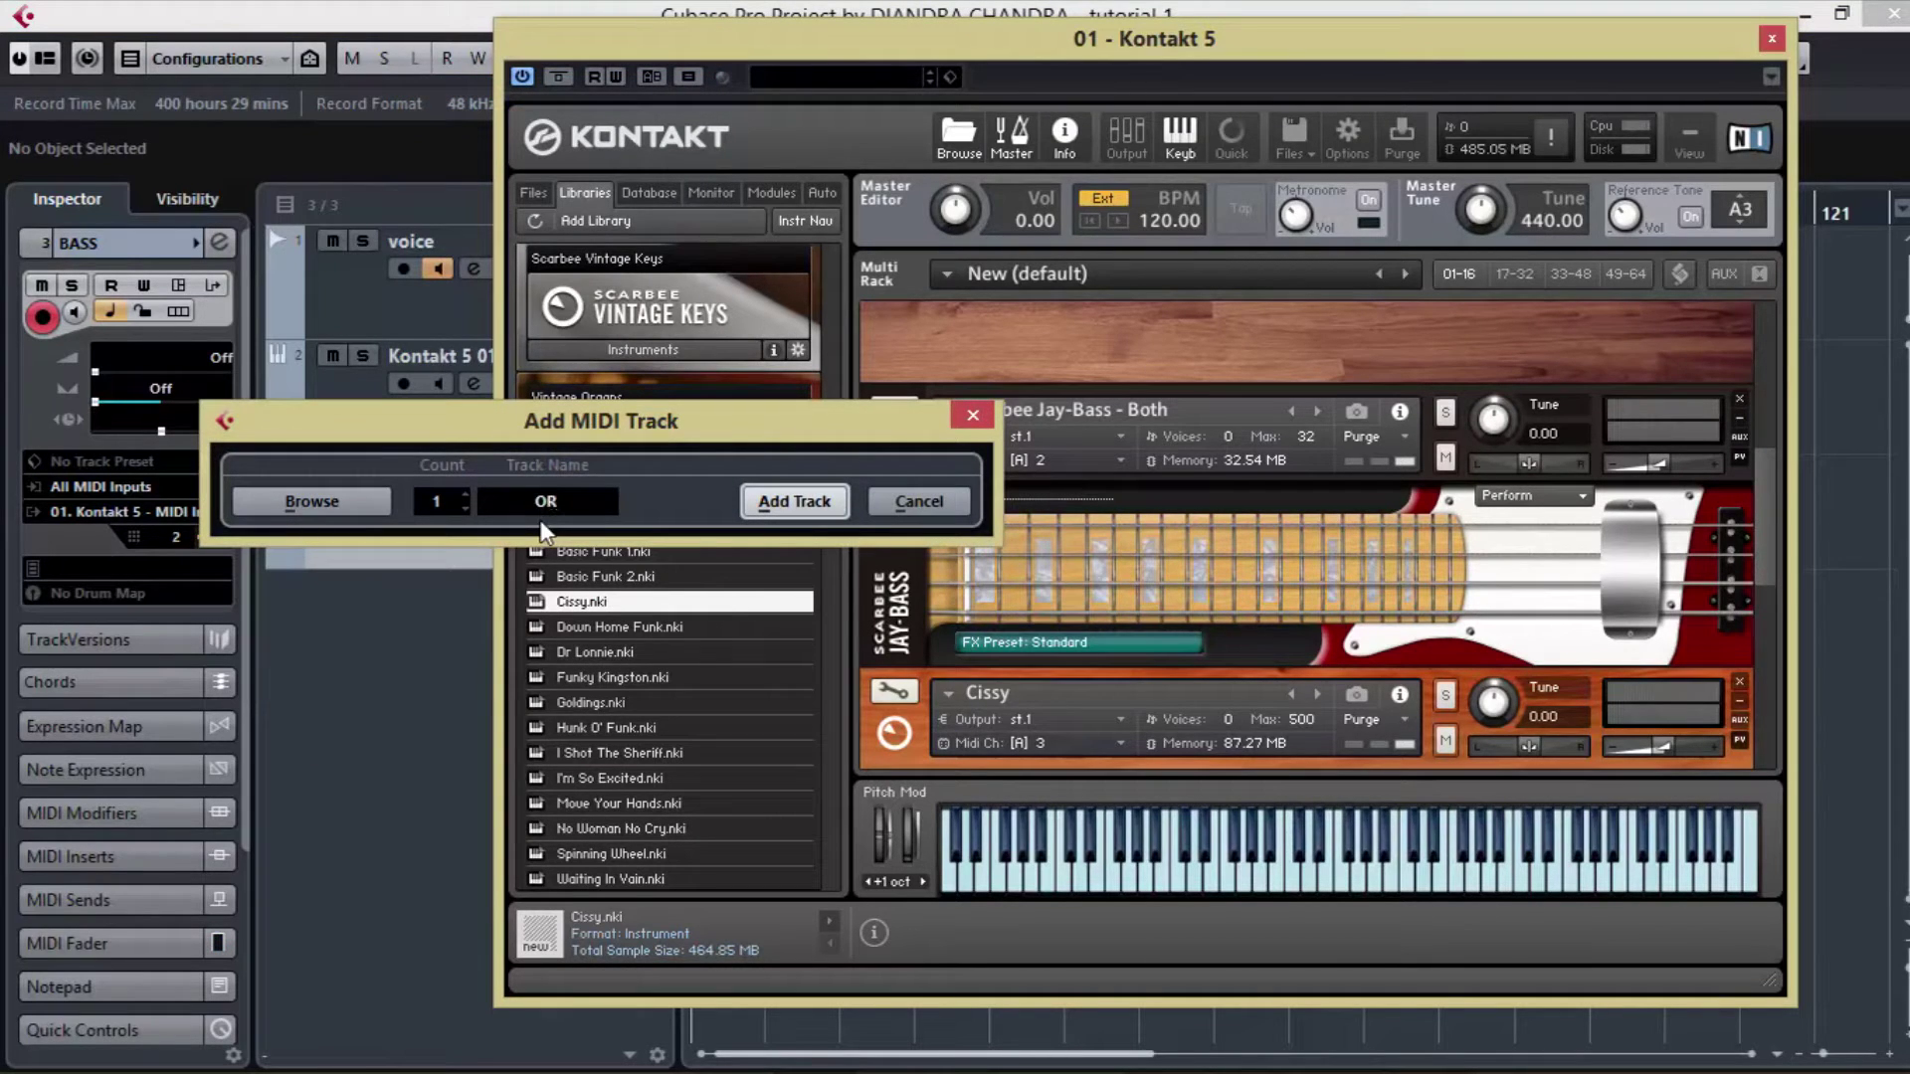
{"action": "left_click", "coordinate": [812, 494]}
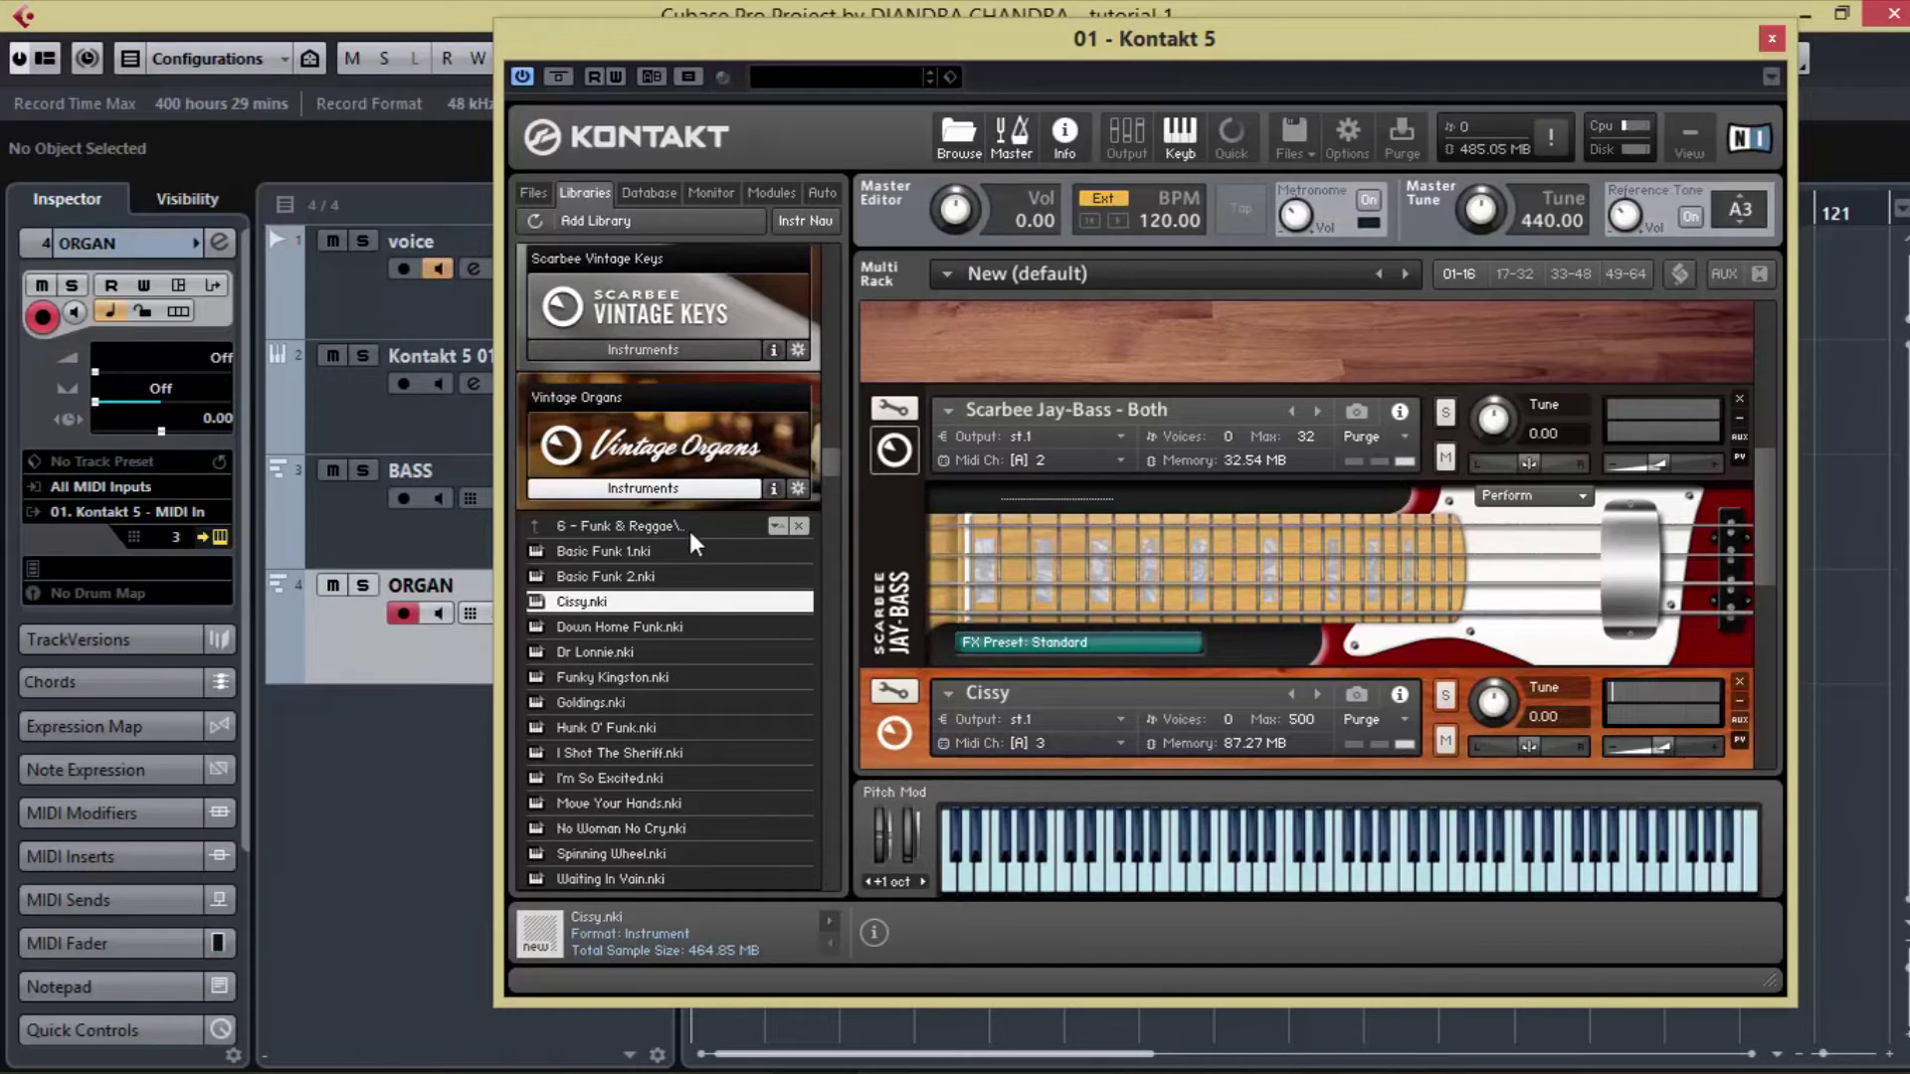
- Load LPS Epic Organic Full from the Damage library's Loop Menus folder into the multi rack below the organ
{"action": "left_click", "coordinate": [641, 492]}
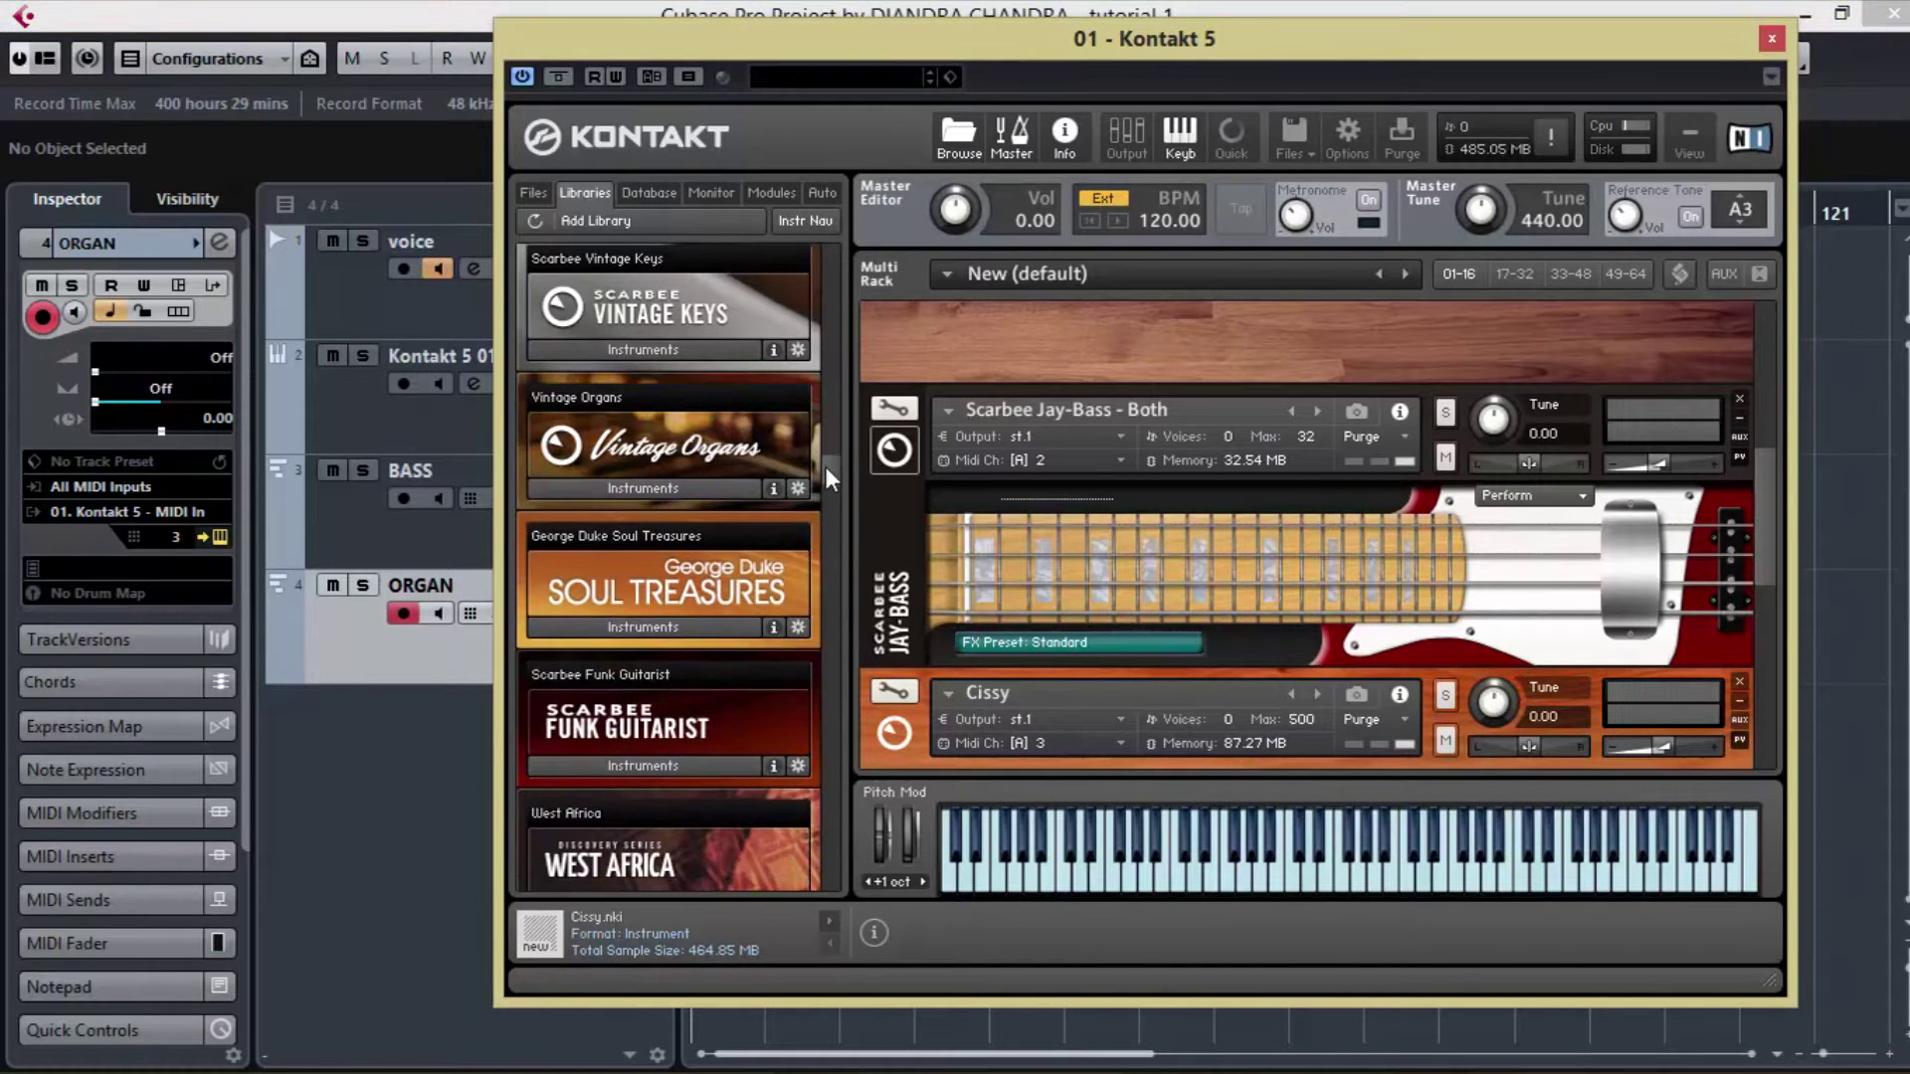
{"action": "left_click_drag", "start_coordinate": [826, 468], "coordinate": [821, 522]}
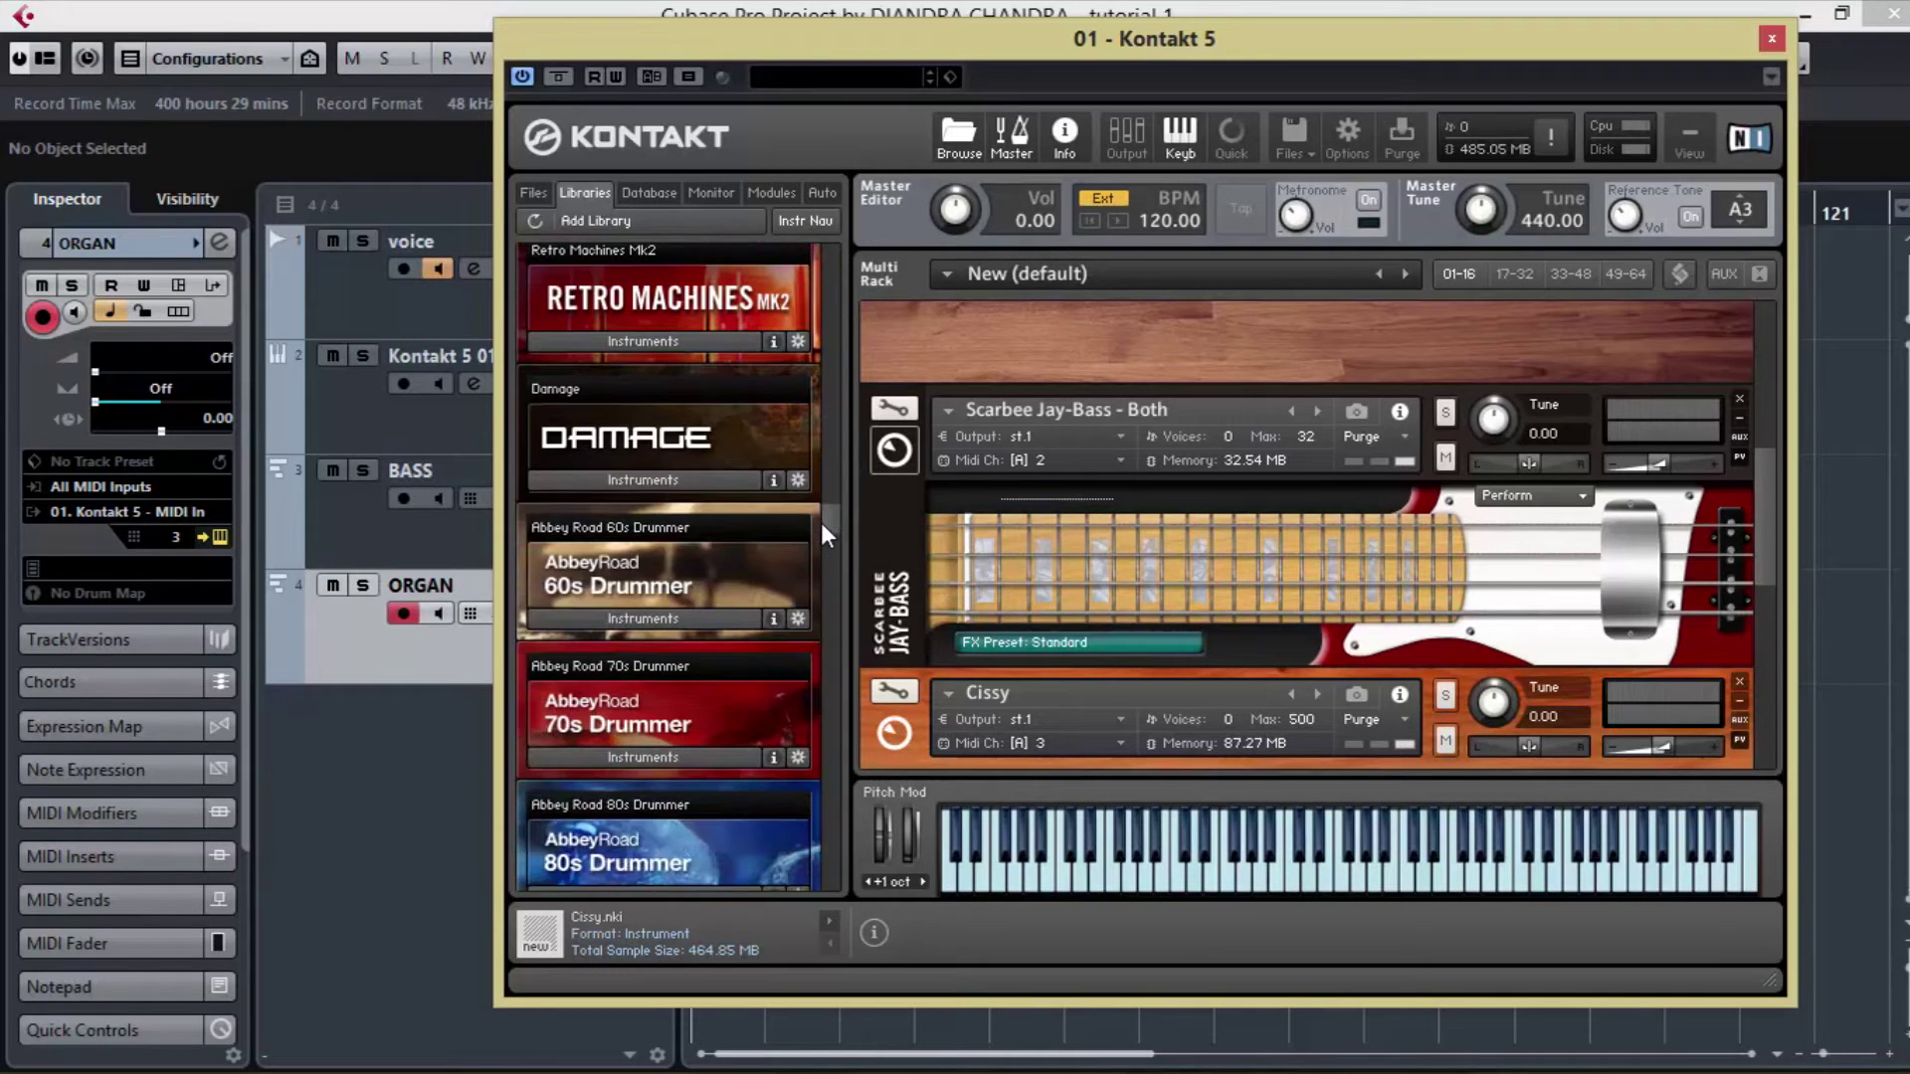
{"action": "left_click", "coordinate": [679, 483]}
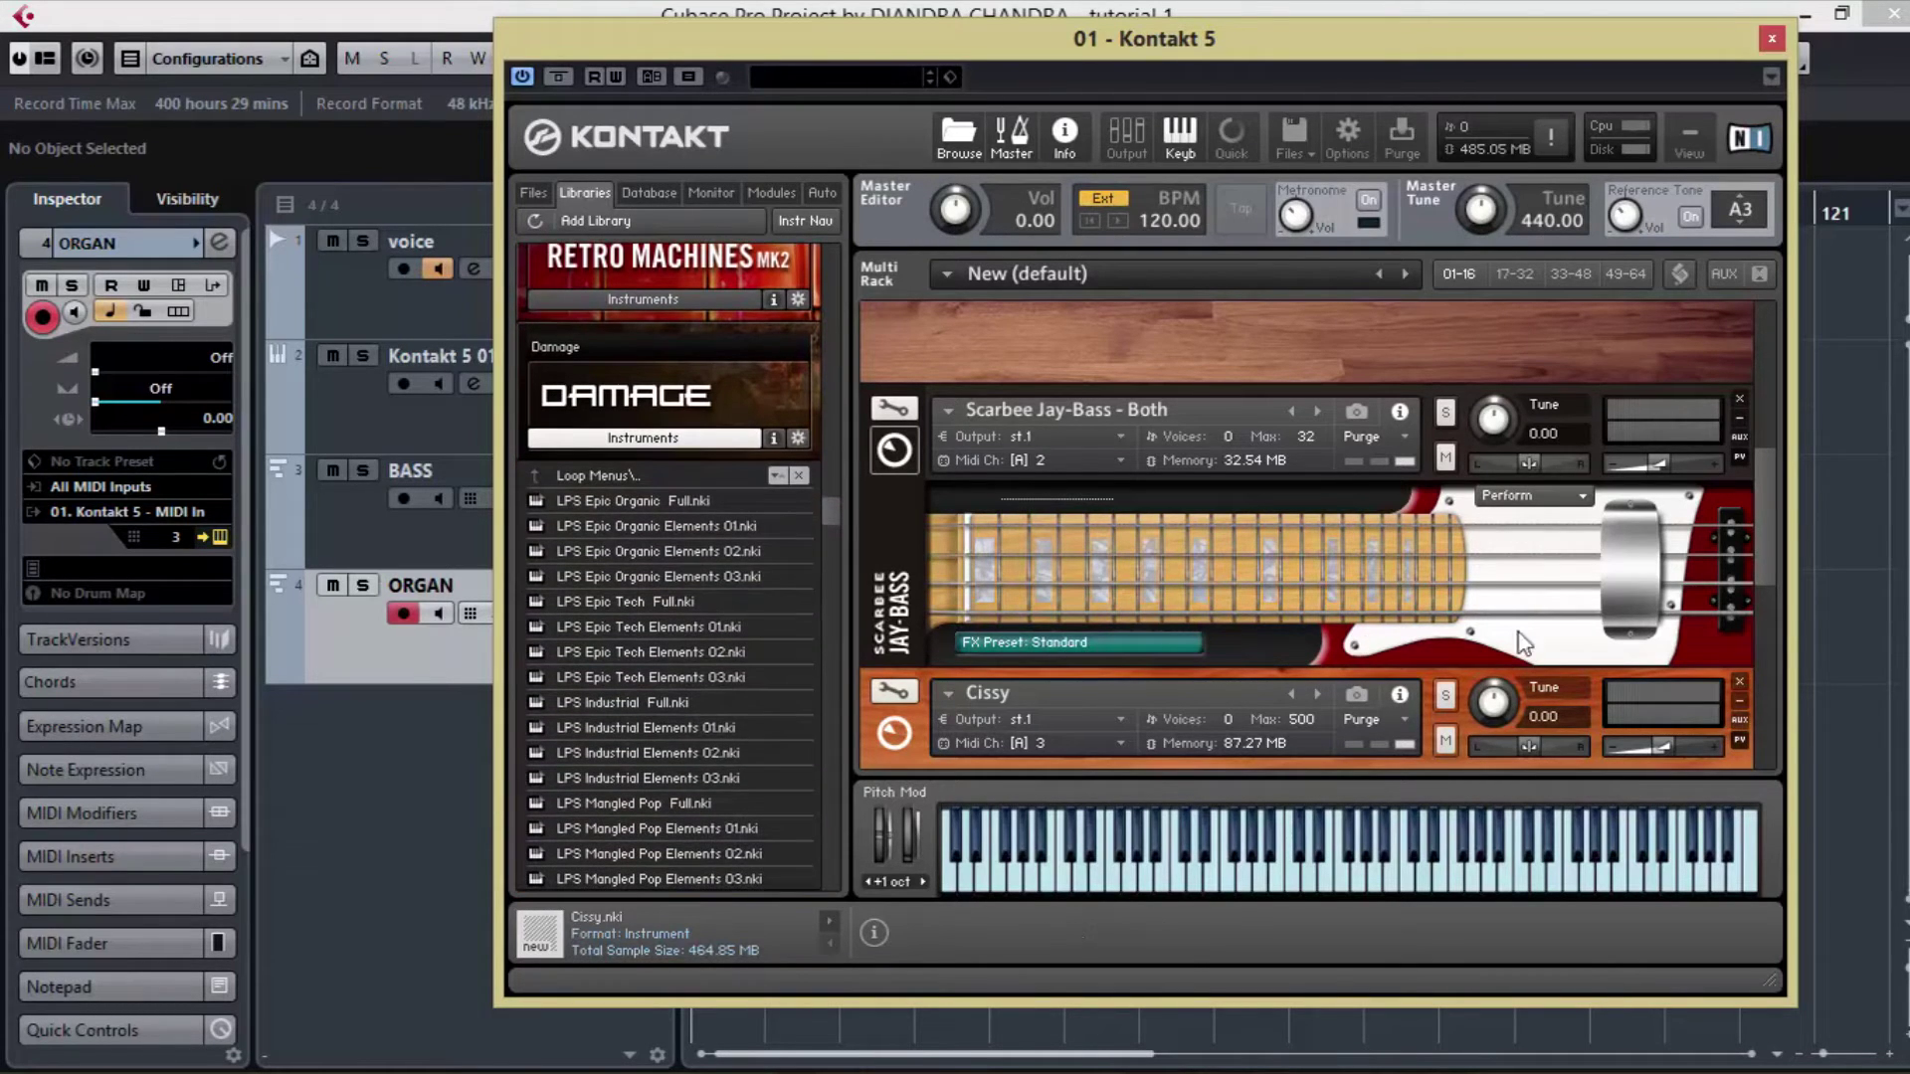
{"action": "left_click_drag", "start_coordinate": [1761, 557], "coordinate": [1741, 790]}
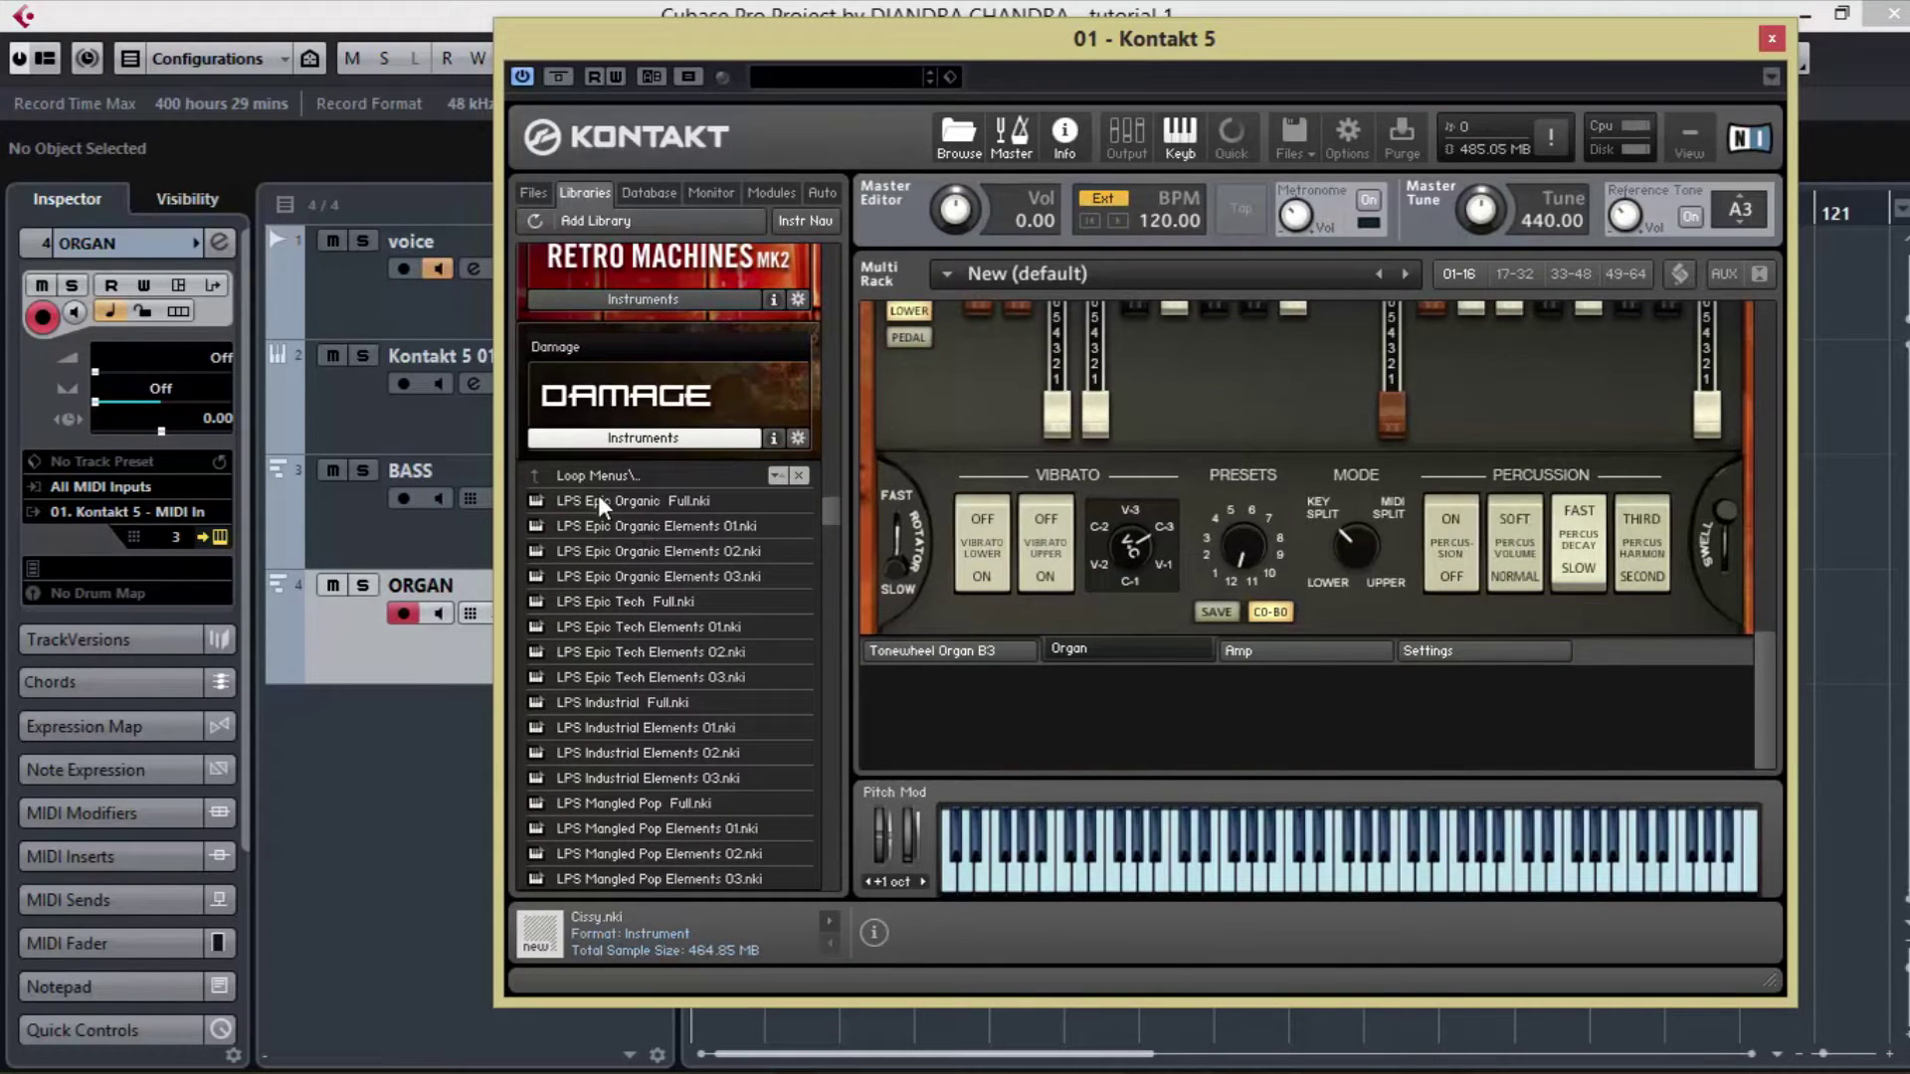
{"action": "left_click_drag", "start_coordinate": [601, 501], "coordinate": [1143, 707]}
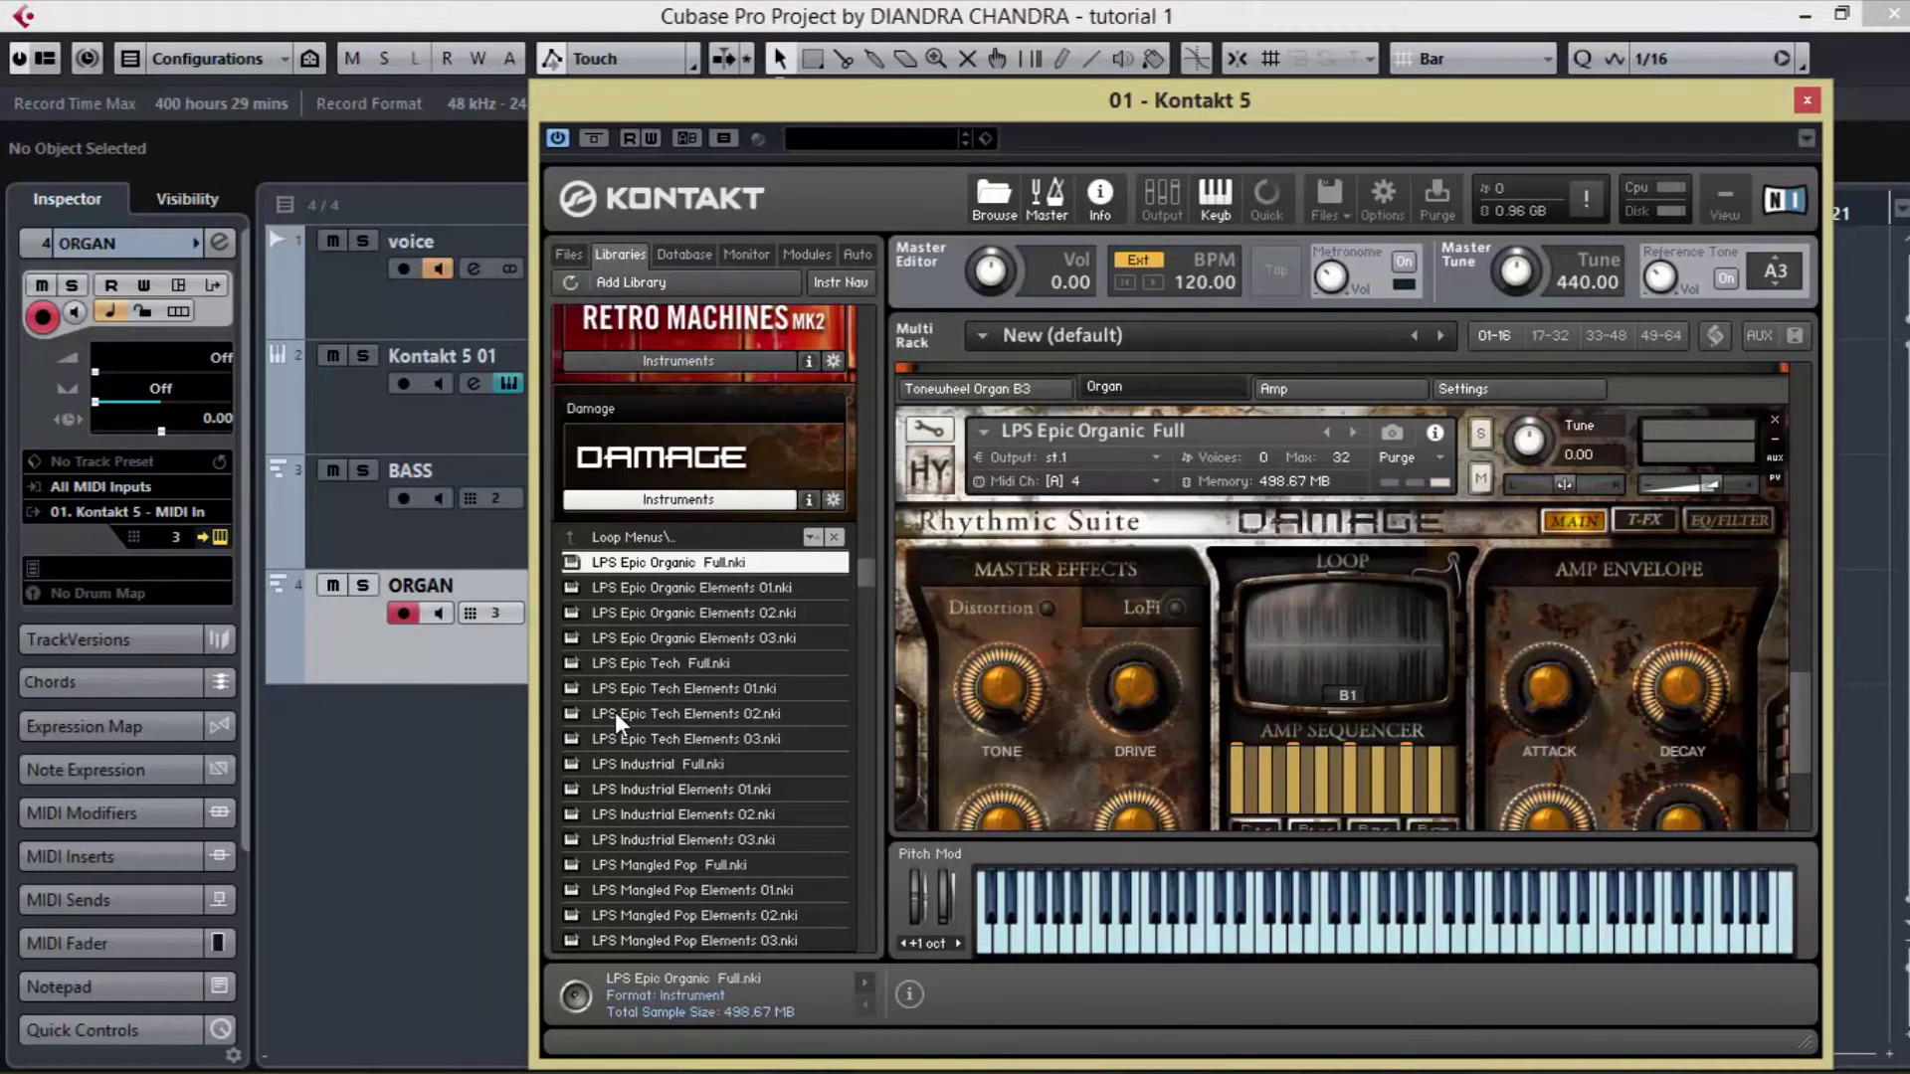
- Add one MIDI track to the project and name it DAMAGE
{"action": "right_click", "coordinate": [416, 738]}
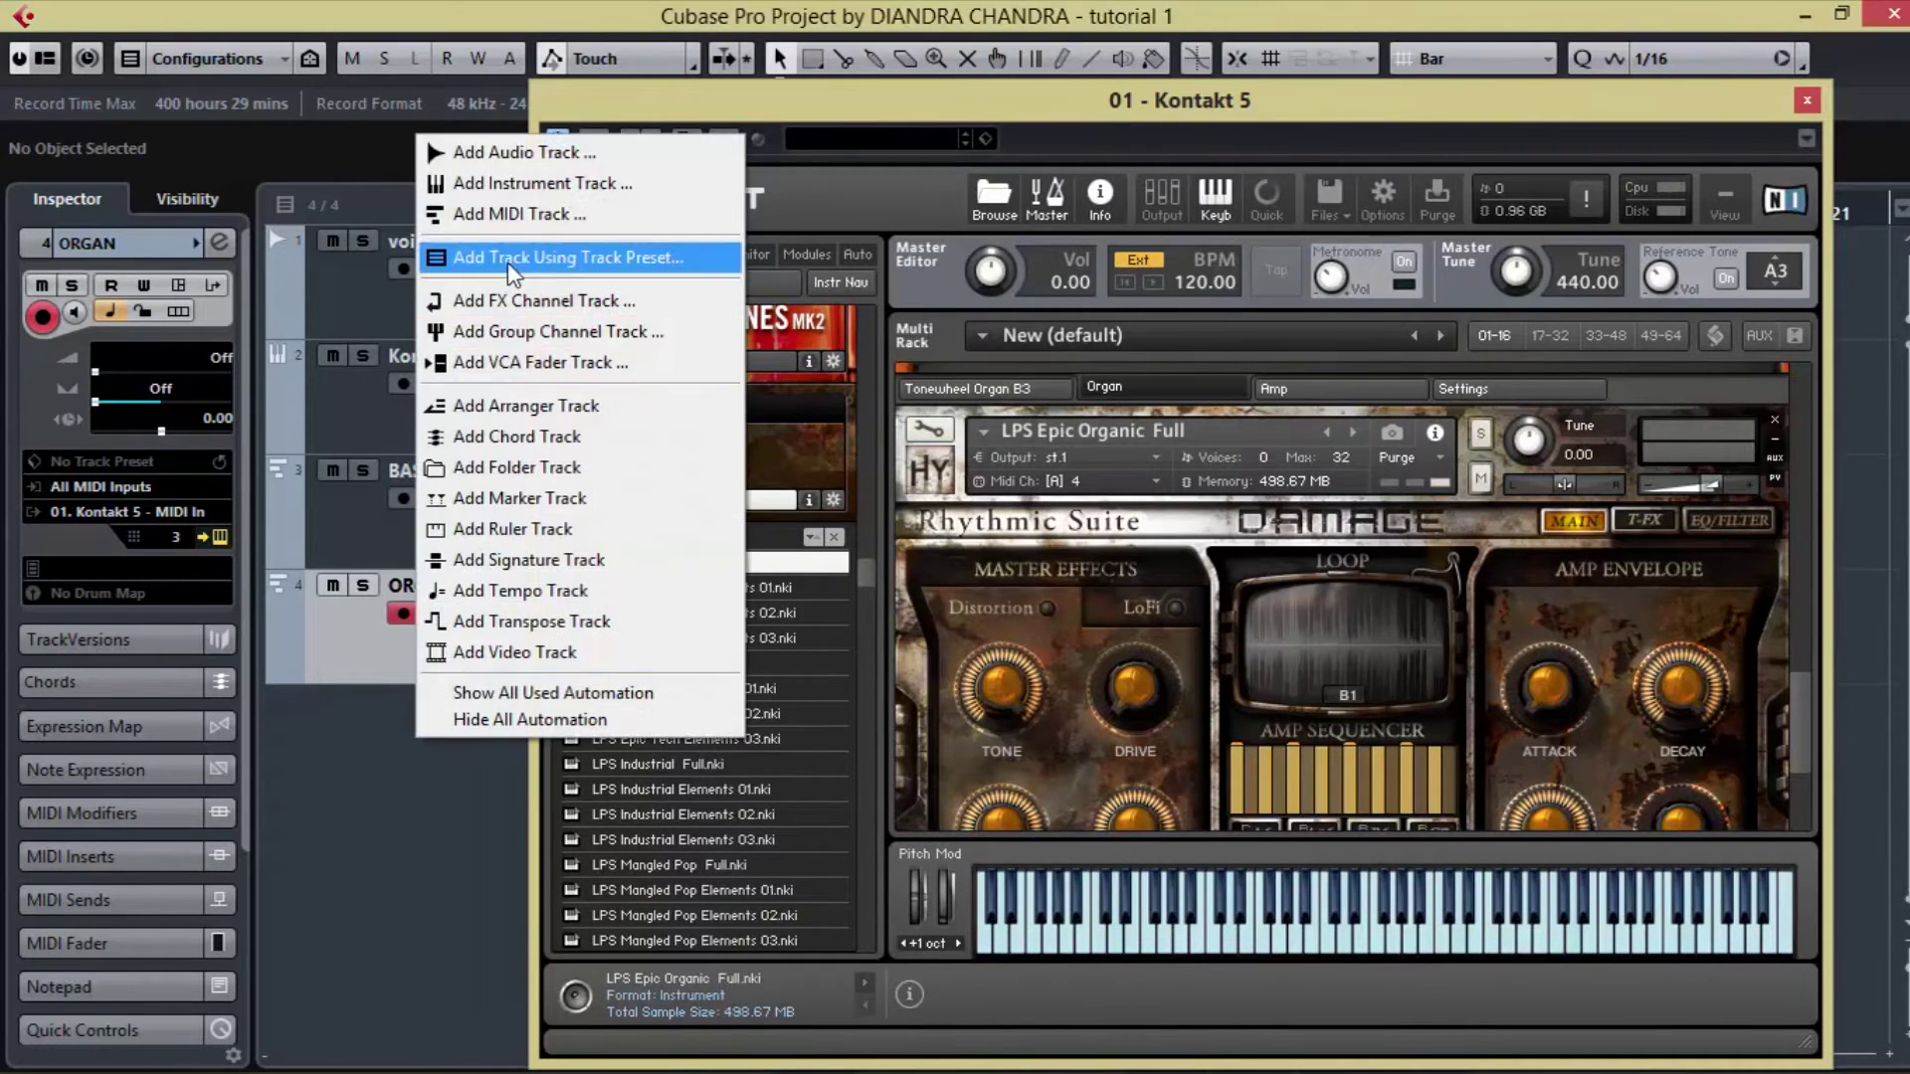
{"action": "left_click", "coordinate": [523, 207]}
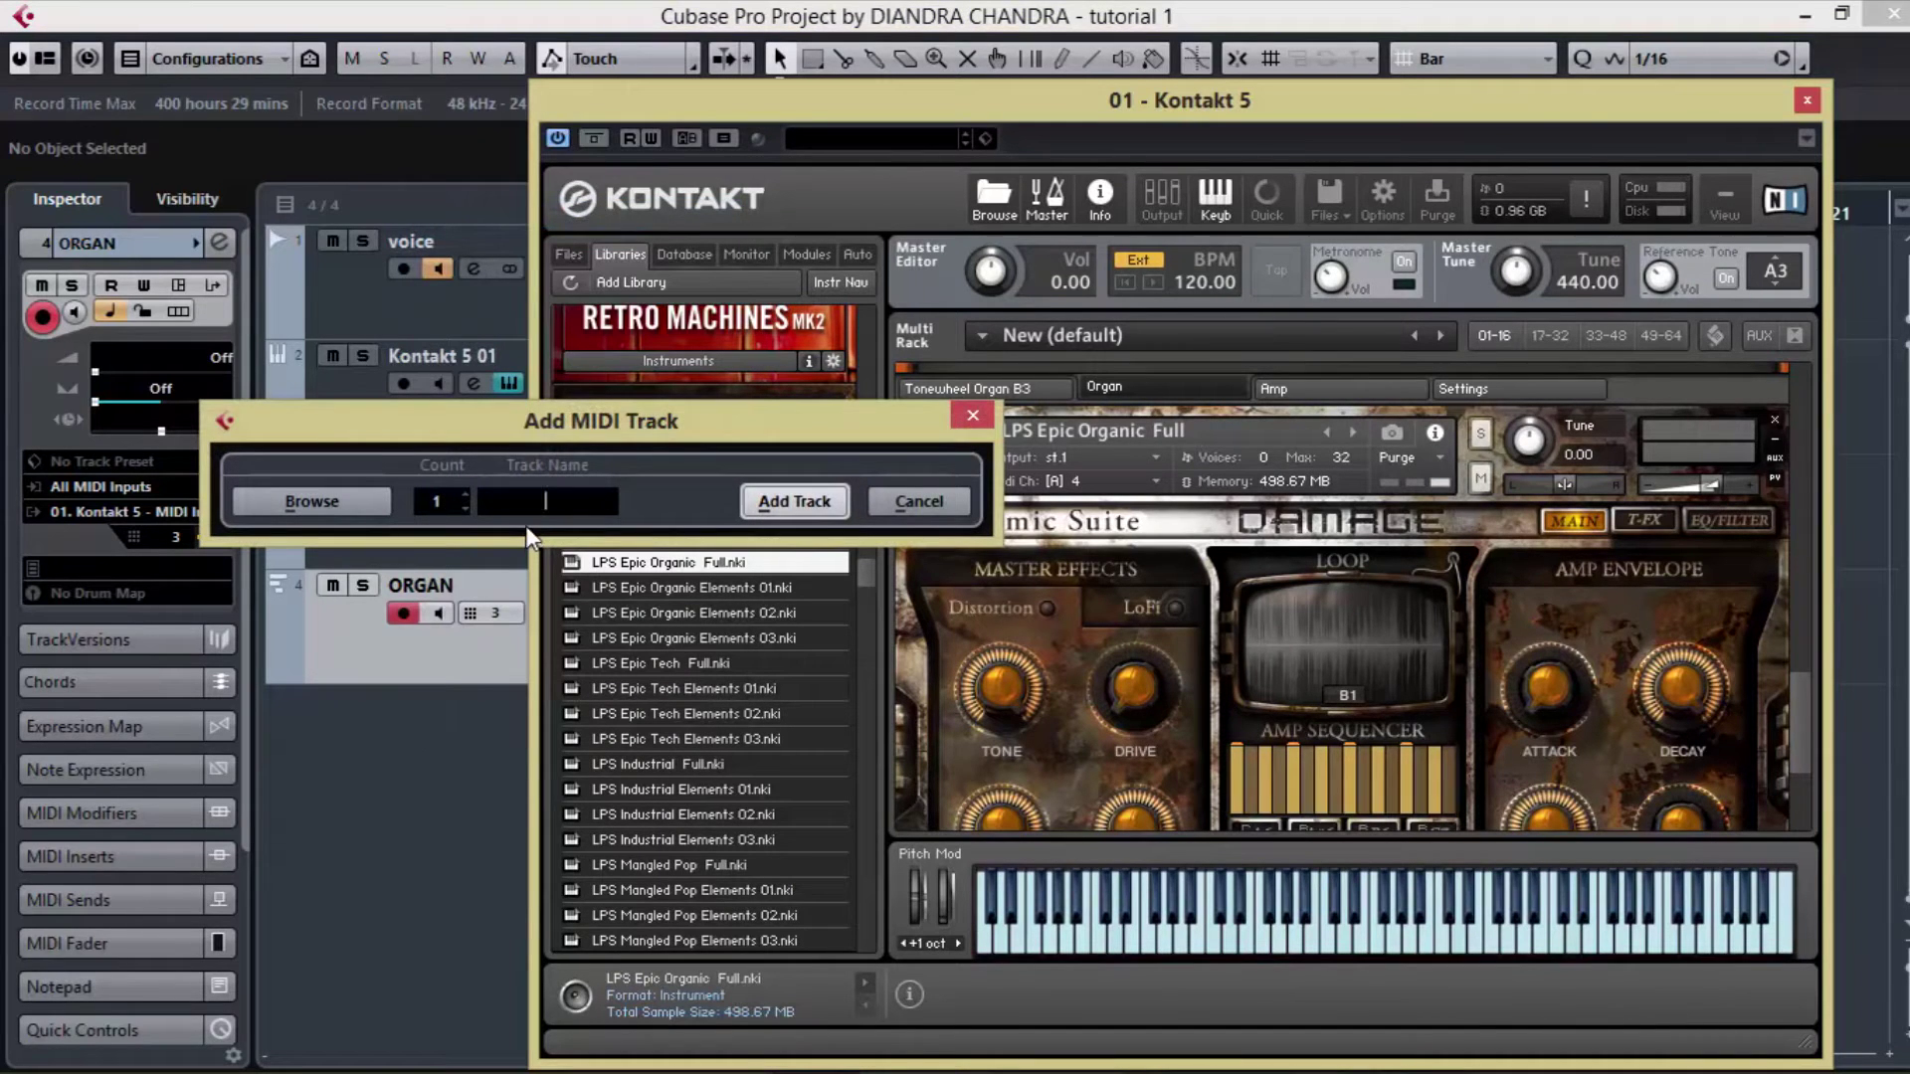
{"action": "type", "text": "DANAGE"}
{"action": "left_click", "coordinate": [827, 494]}
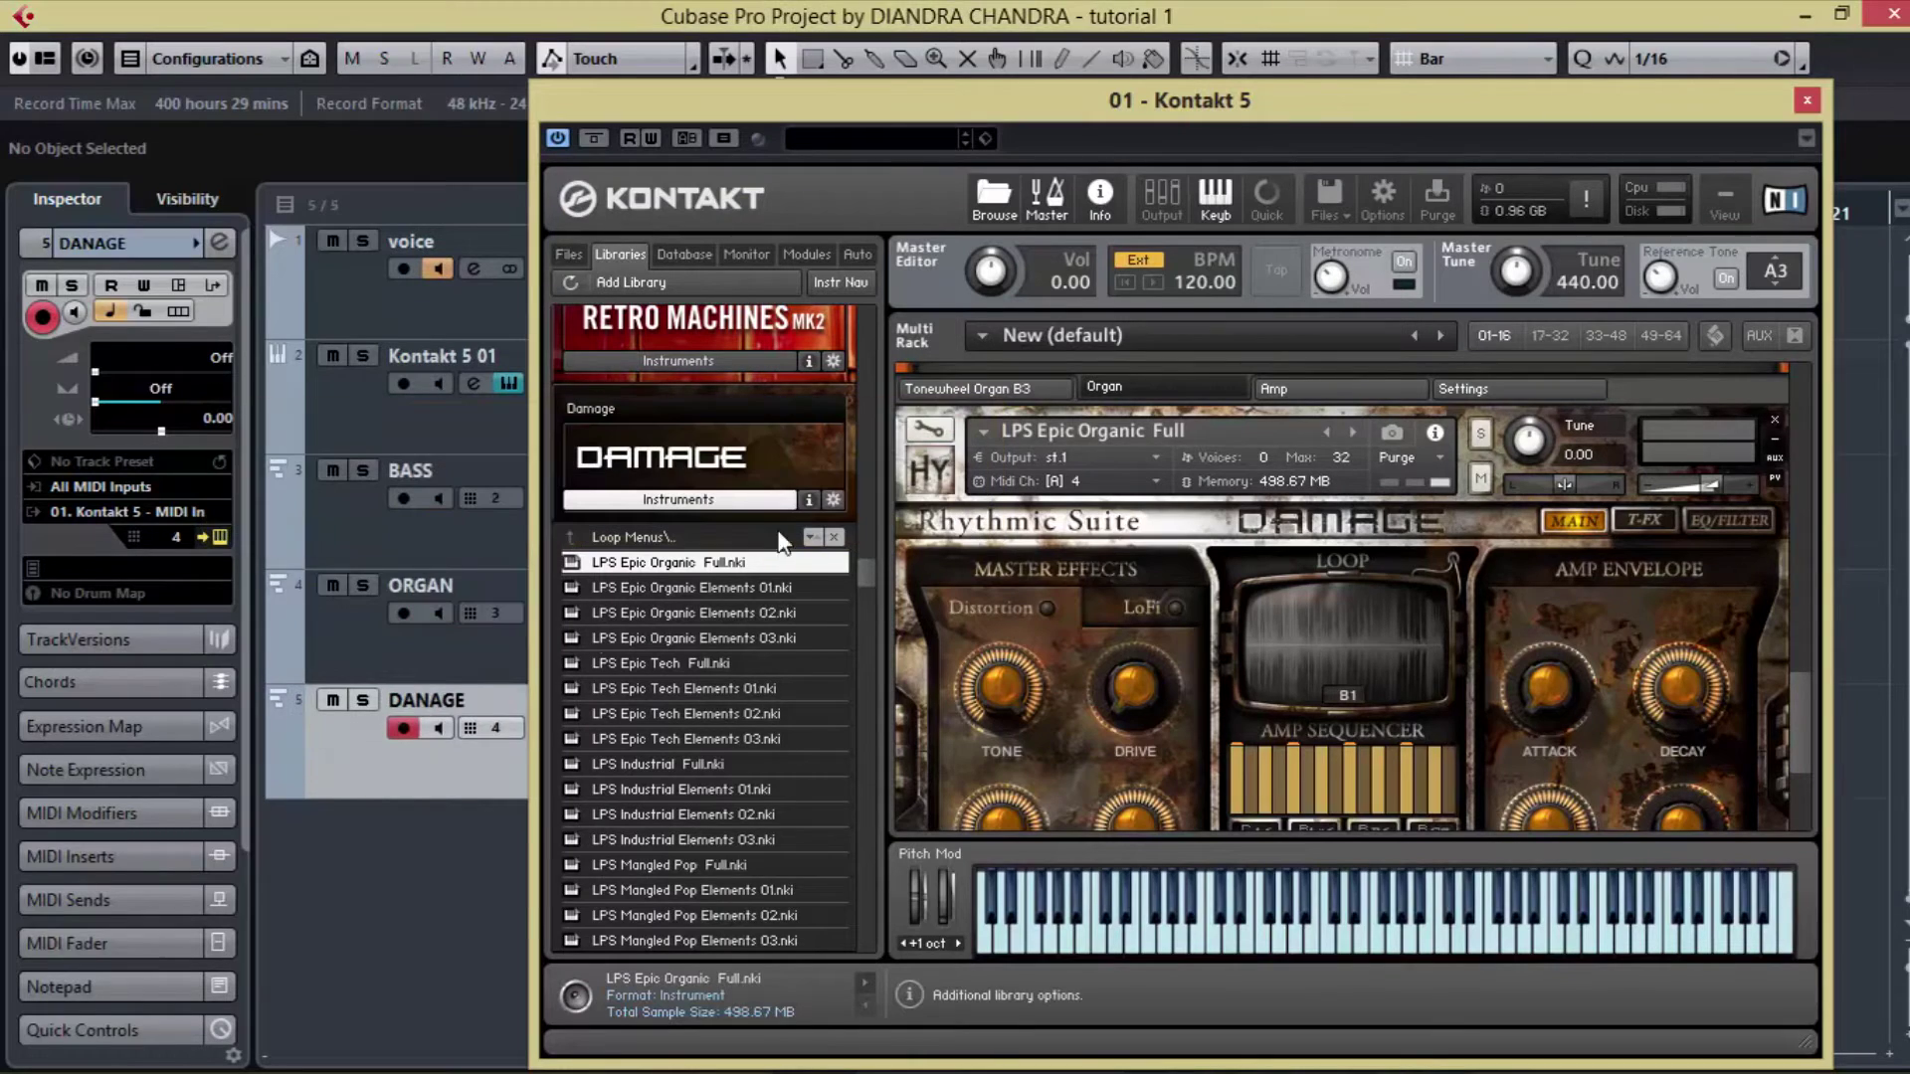
{"action": "double_click", "coordinate": [436, 701]}
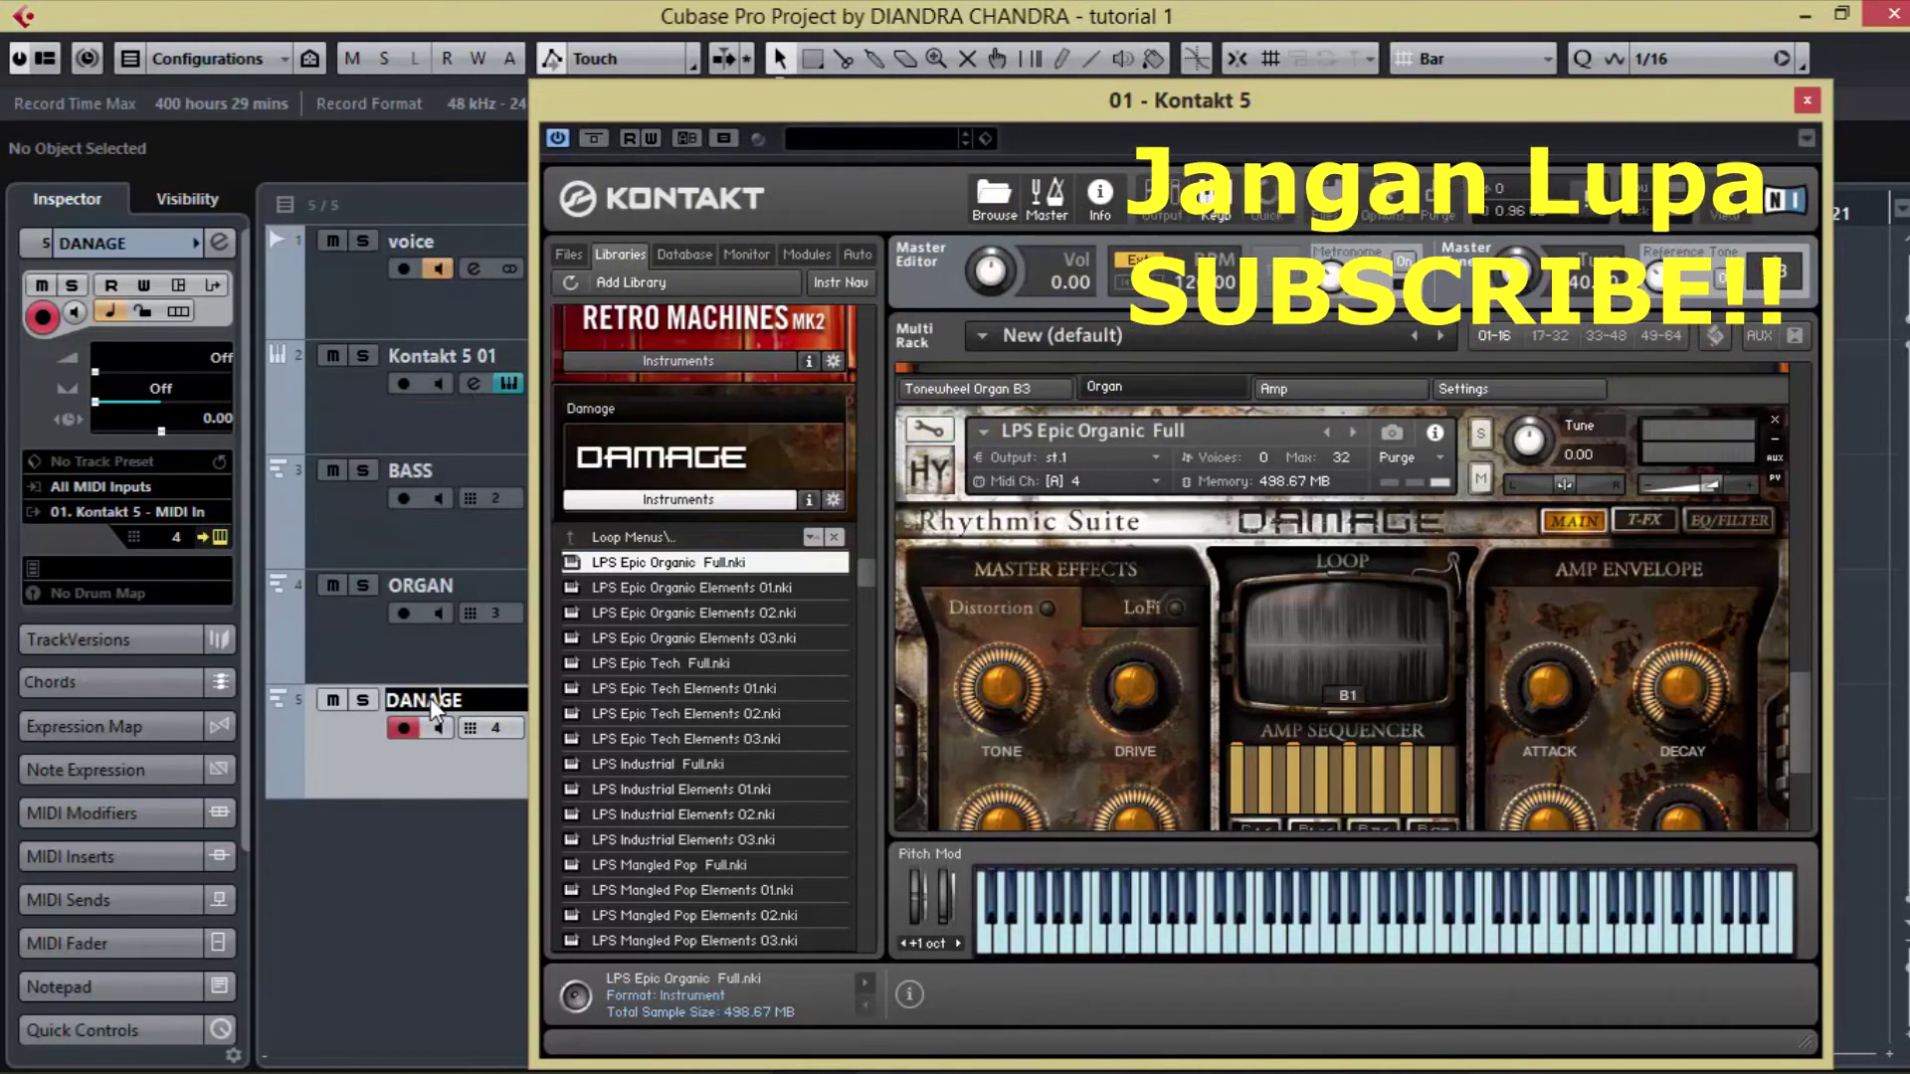
{"action": "key", "text": "Return"}
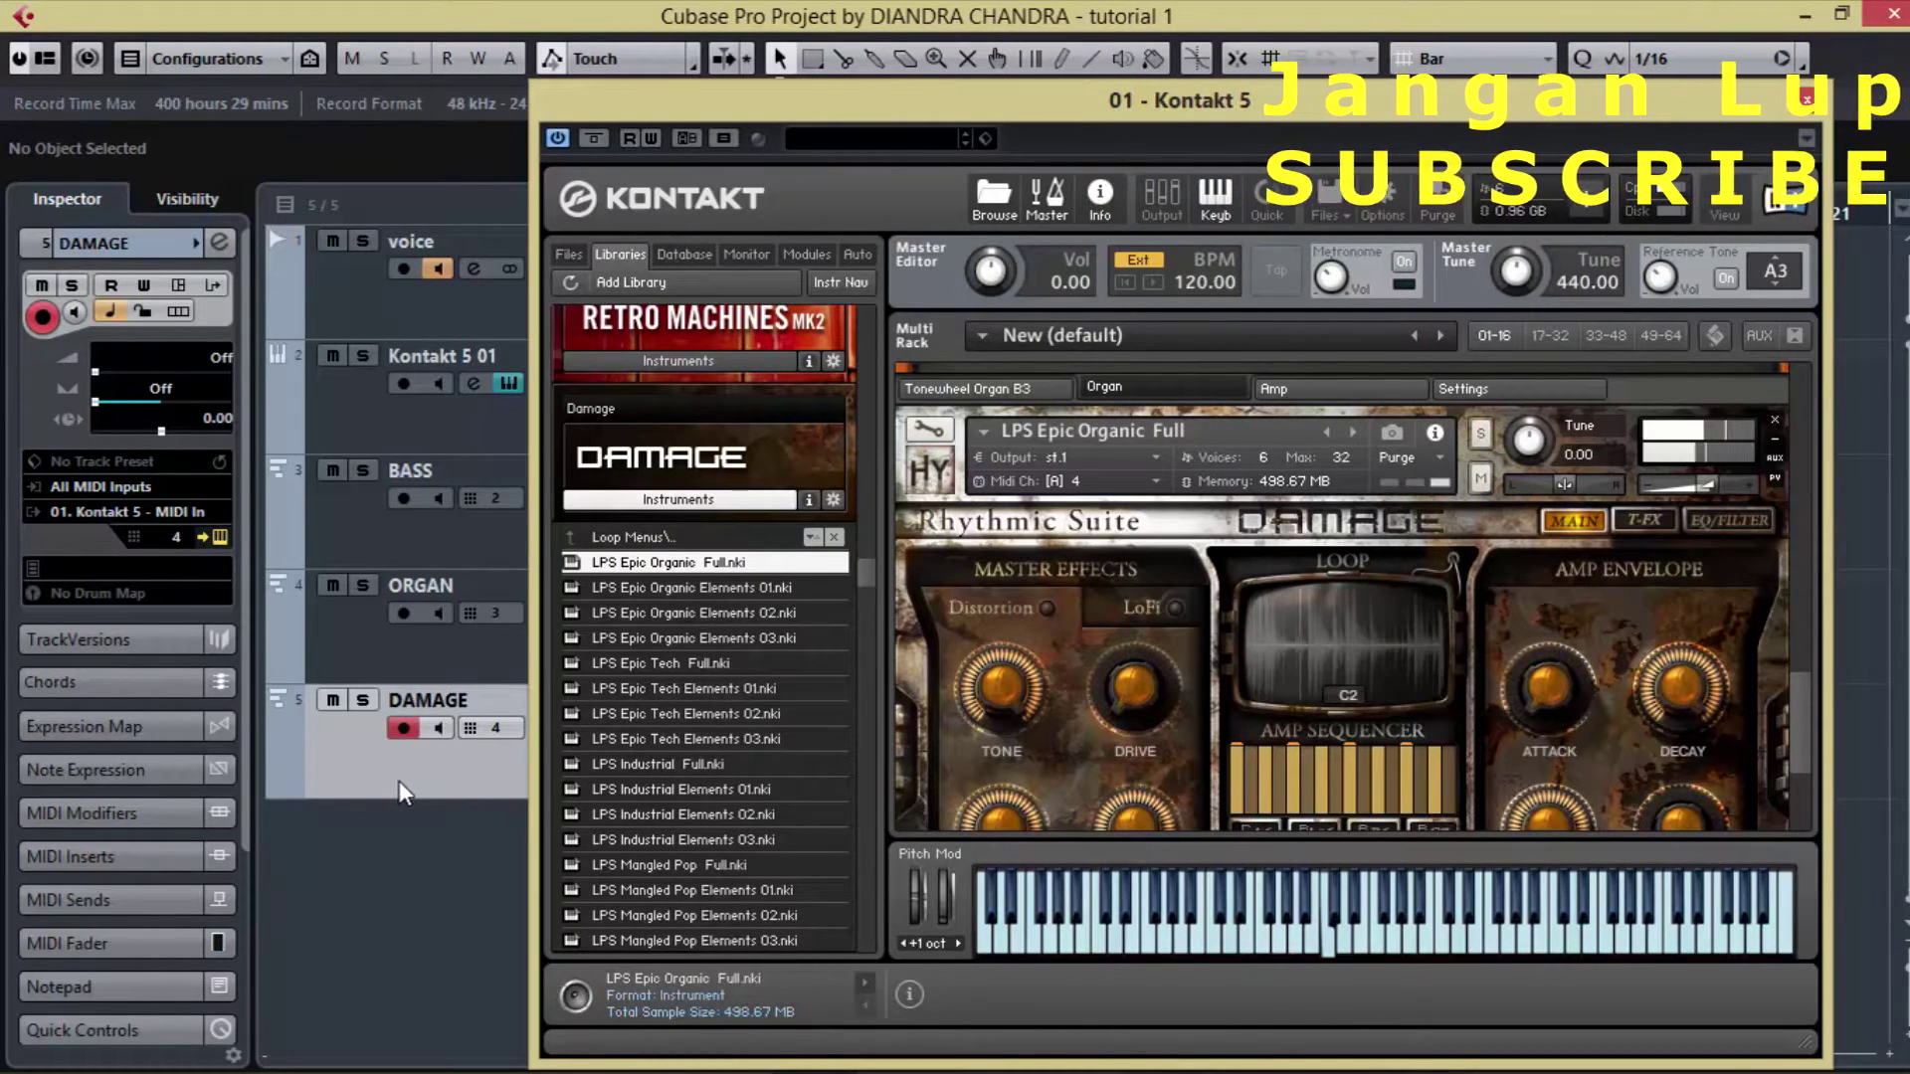
- Audition each instrument by selecting the ORGAN, BASS, Kontakt 5 01 and DAMAGE tracks in turn
{"action": "left_click", "coordinate": [412, 662]}
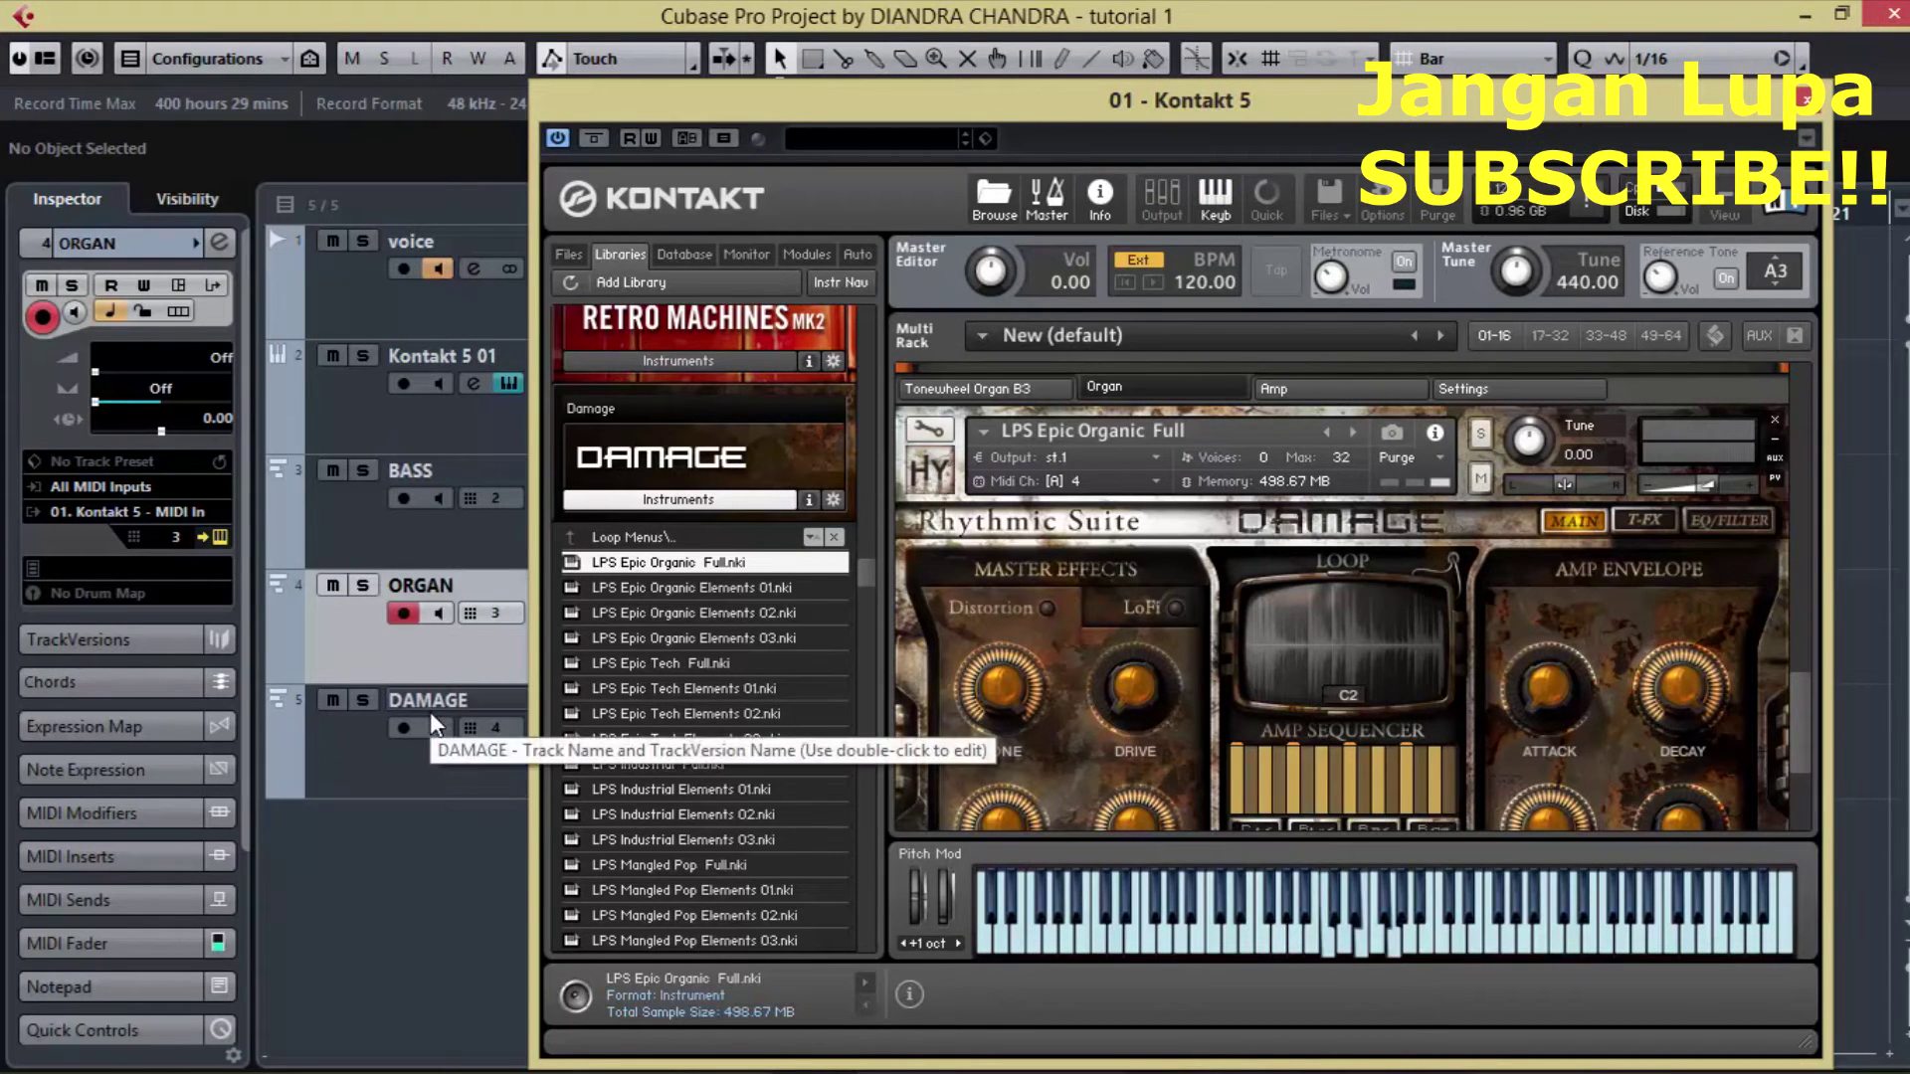
{"action": "left_click", "coordinate": [405, 535]}
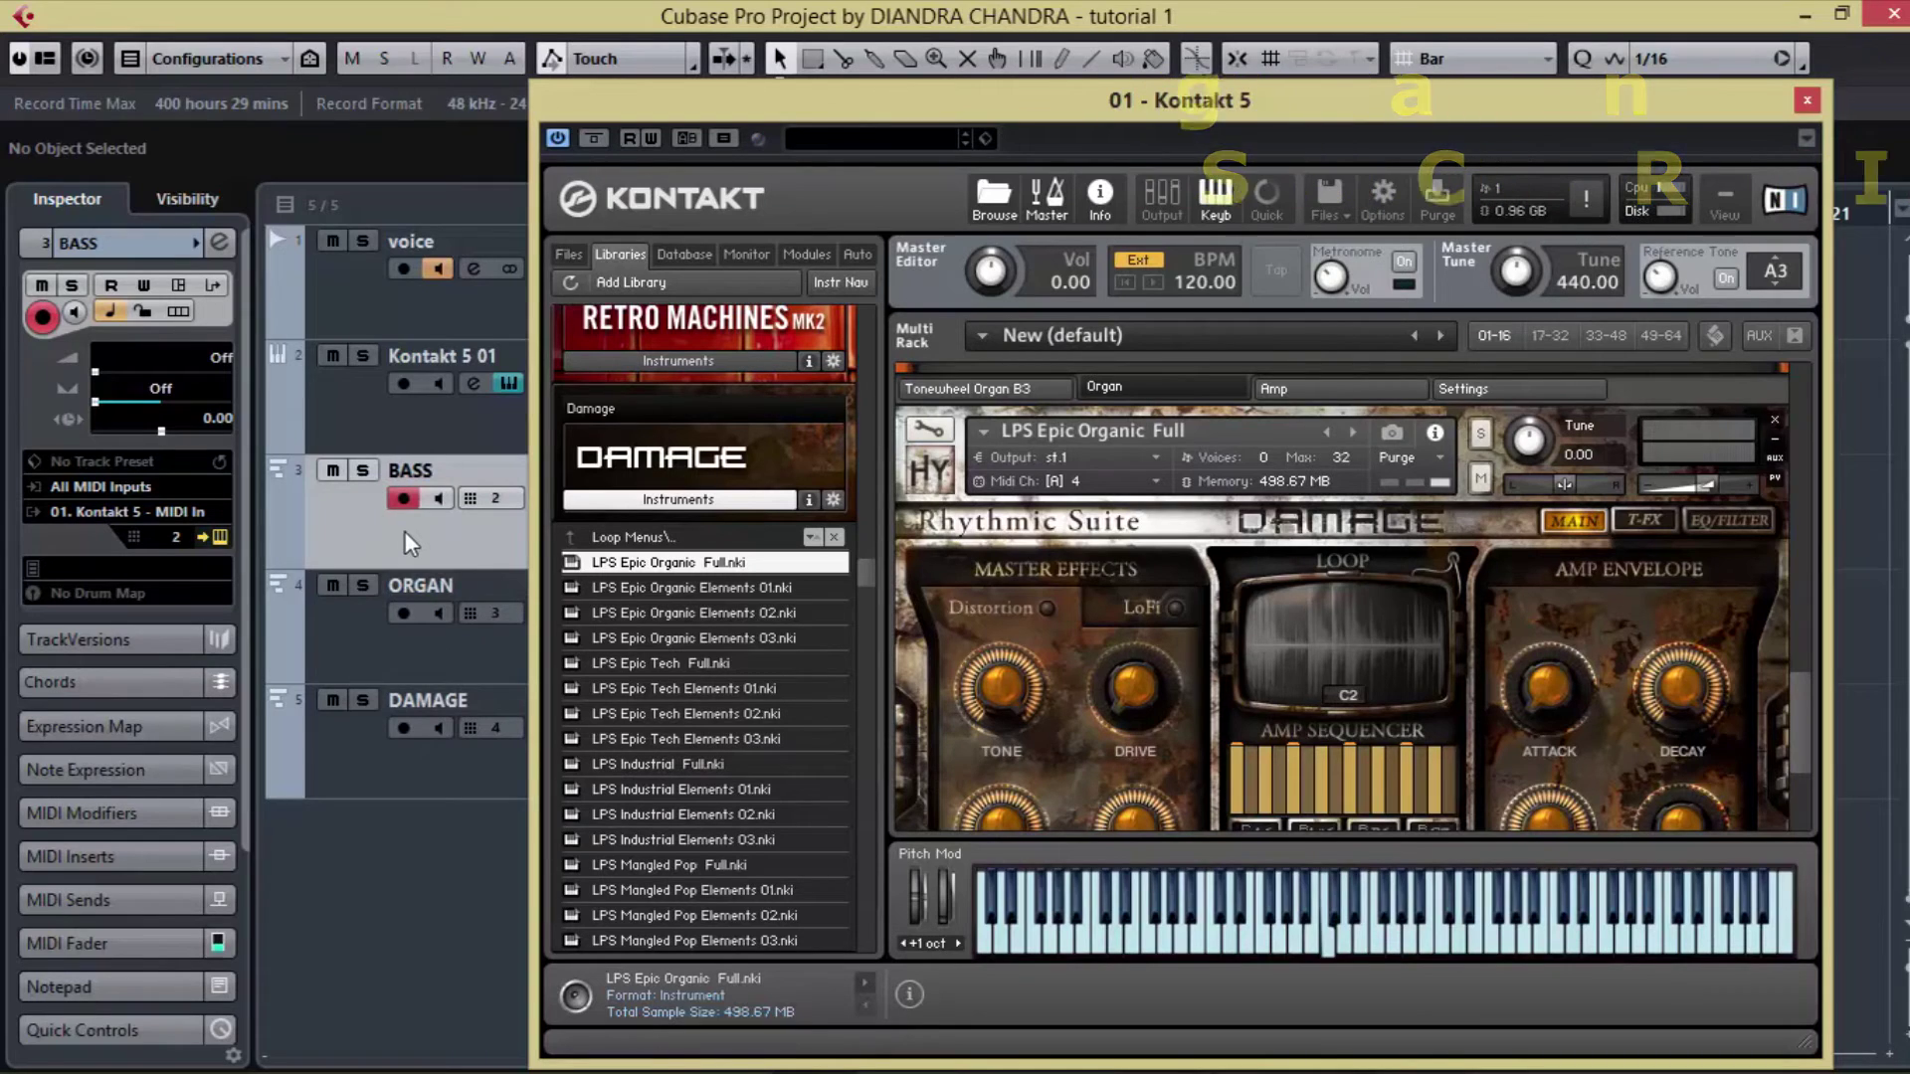
{"action": "left_click", "coordinate": [428, 427]}
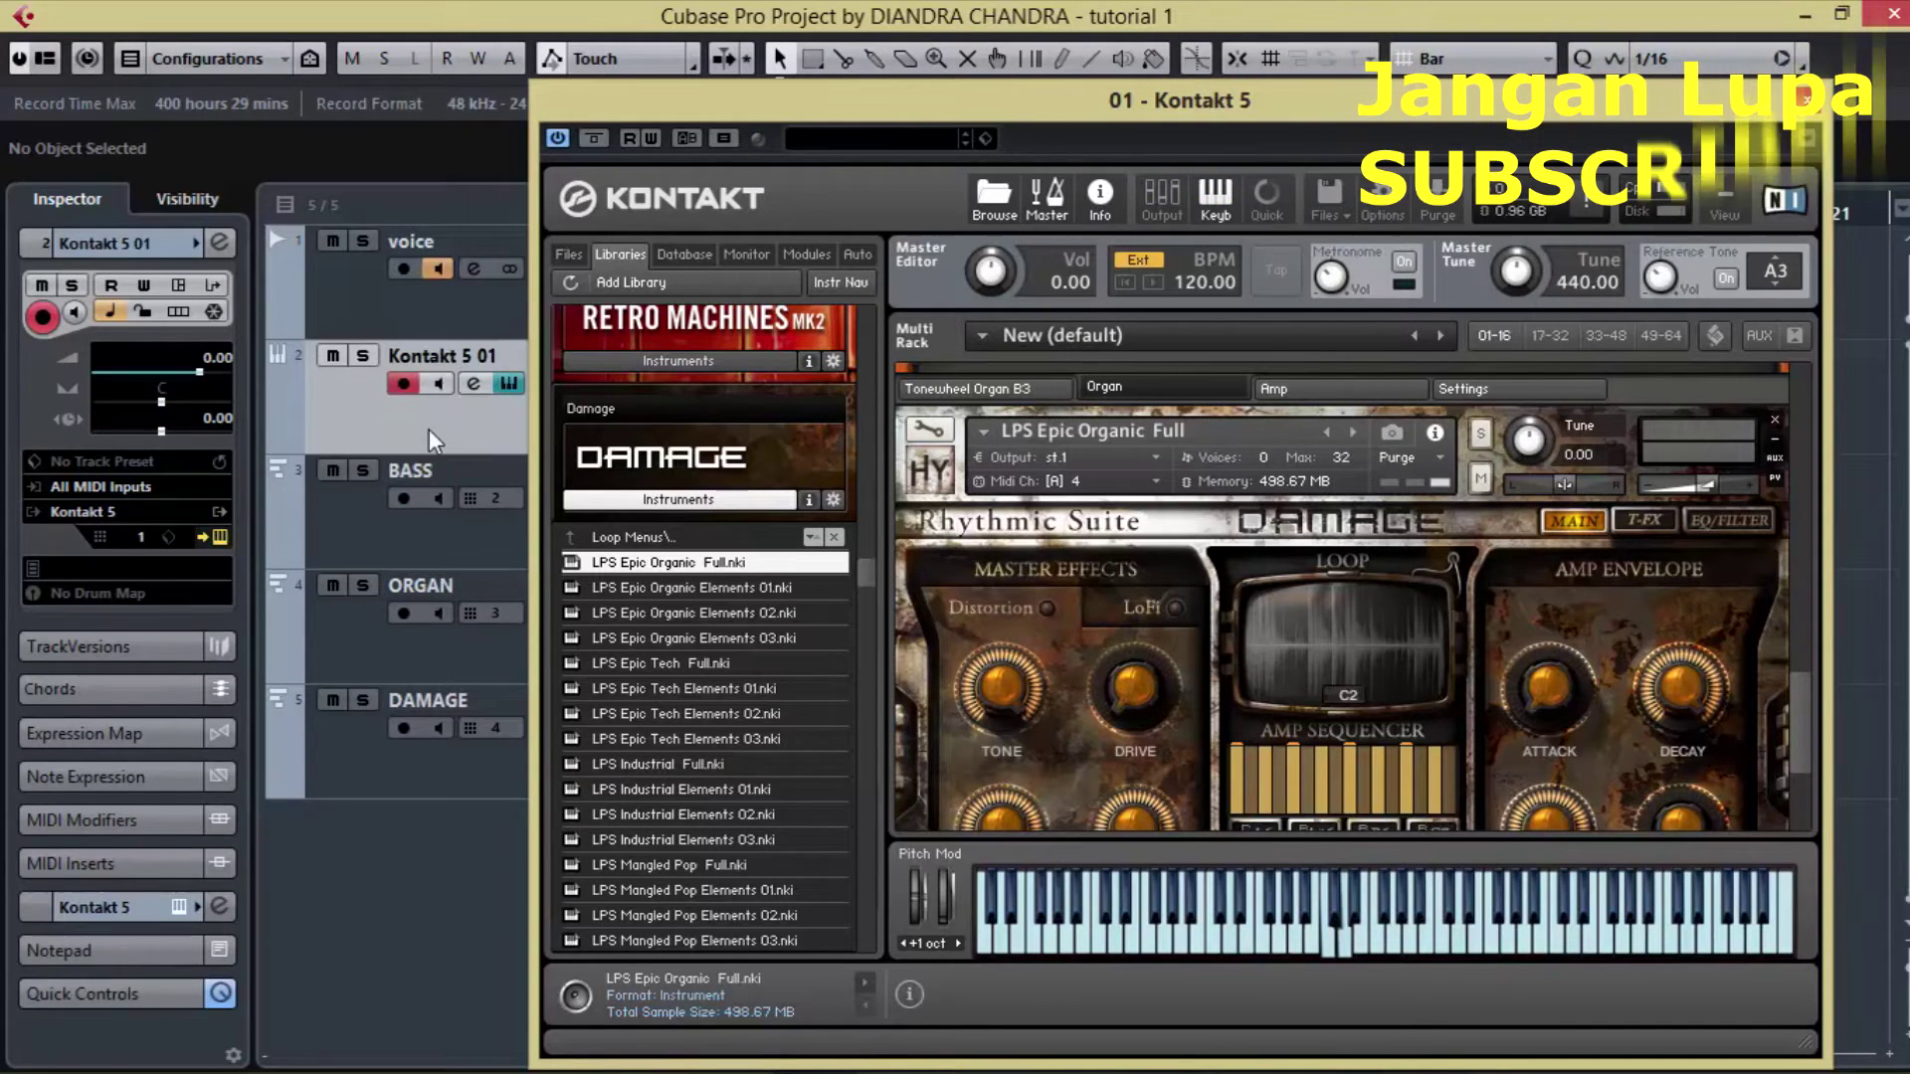
{"action": "left_click", "coordinate": [401, 775]}
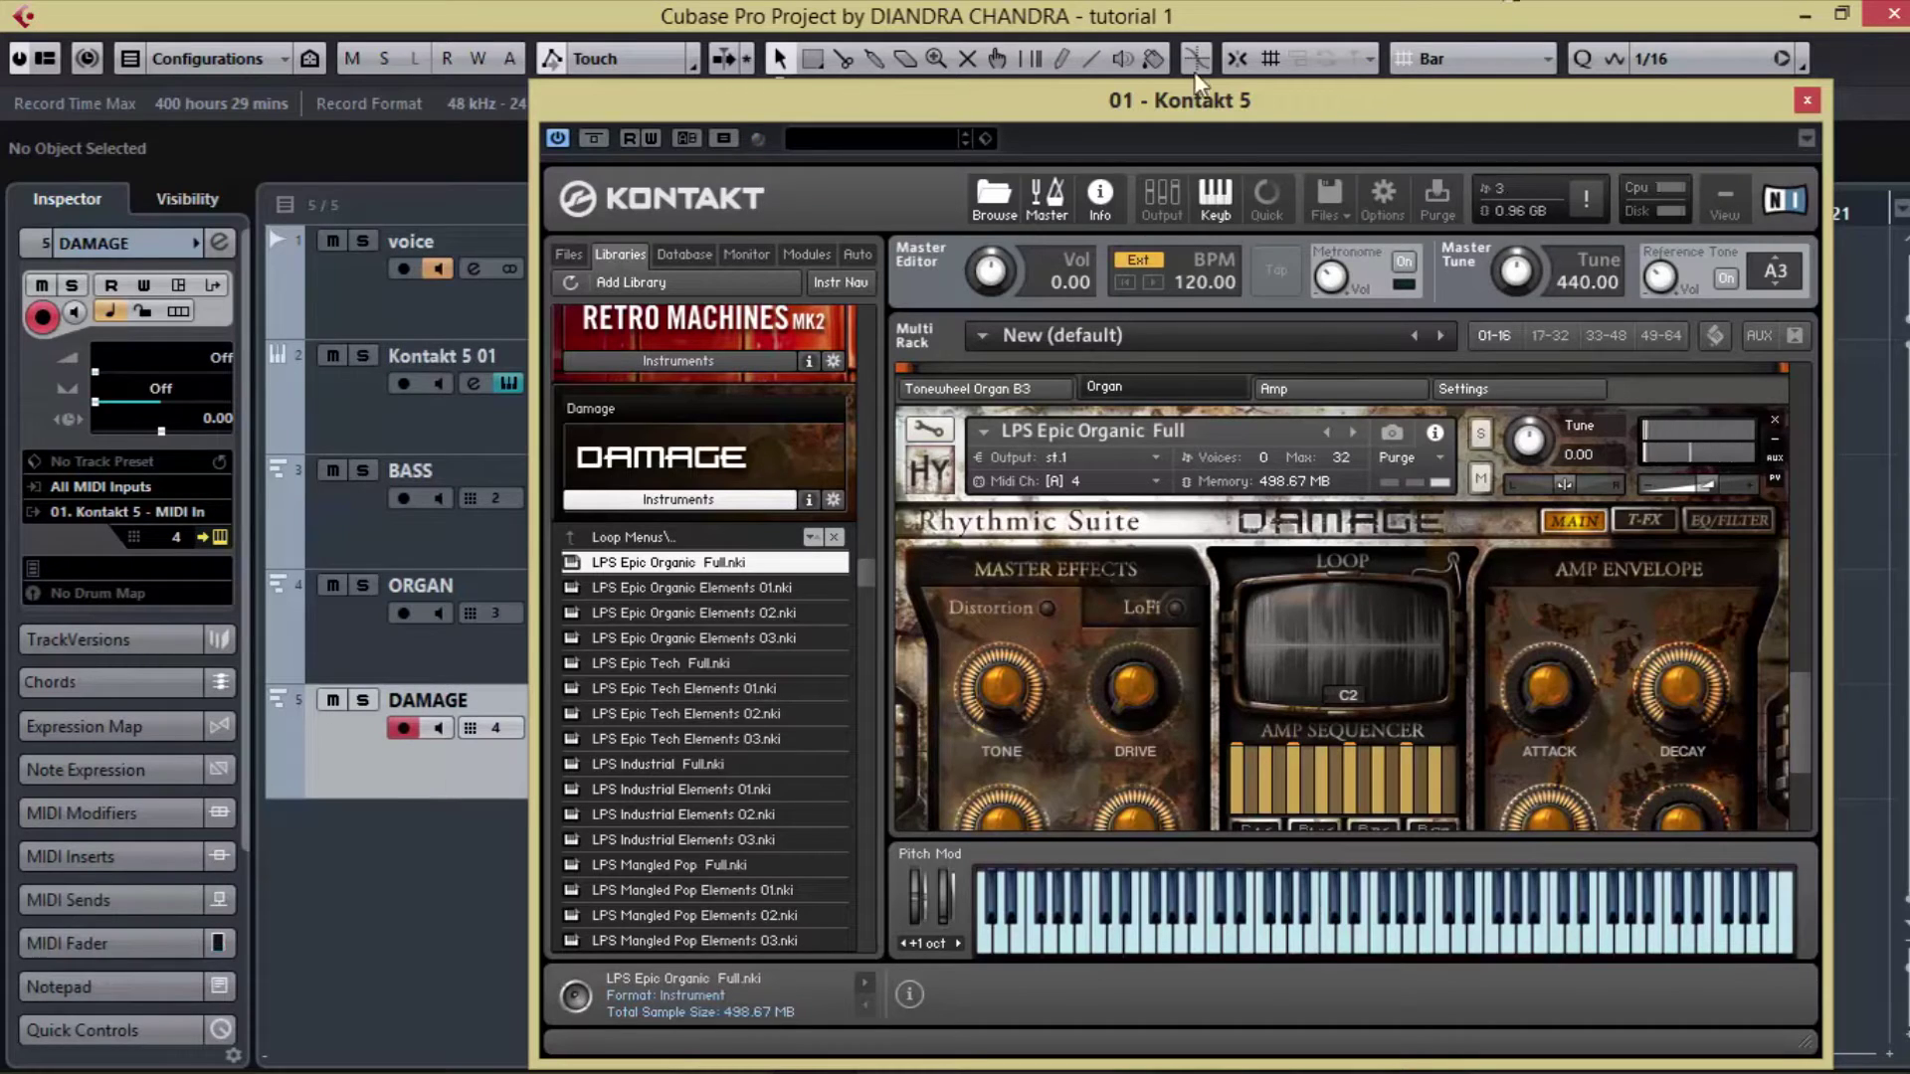
- Open the MixConsole and close the Kontakt window
{"action": "left_click_drag", "start_coordinate": [1156, 96], "coordinate": [1206, 89]}
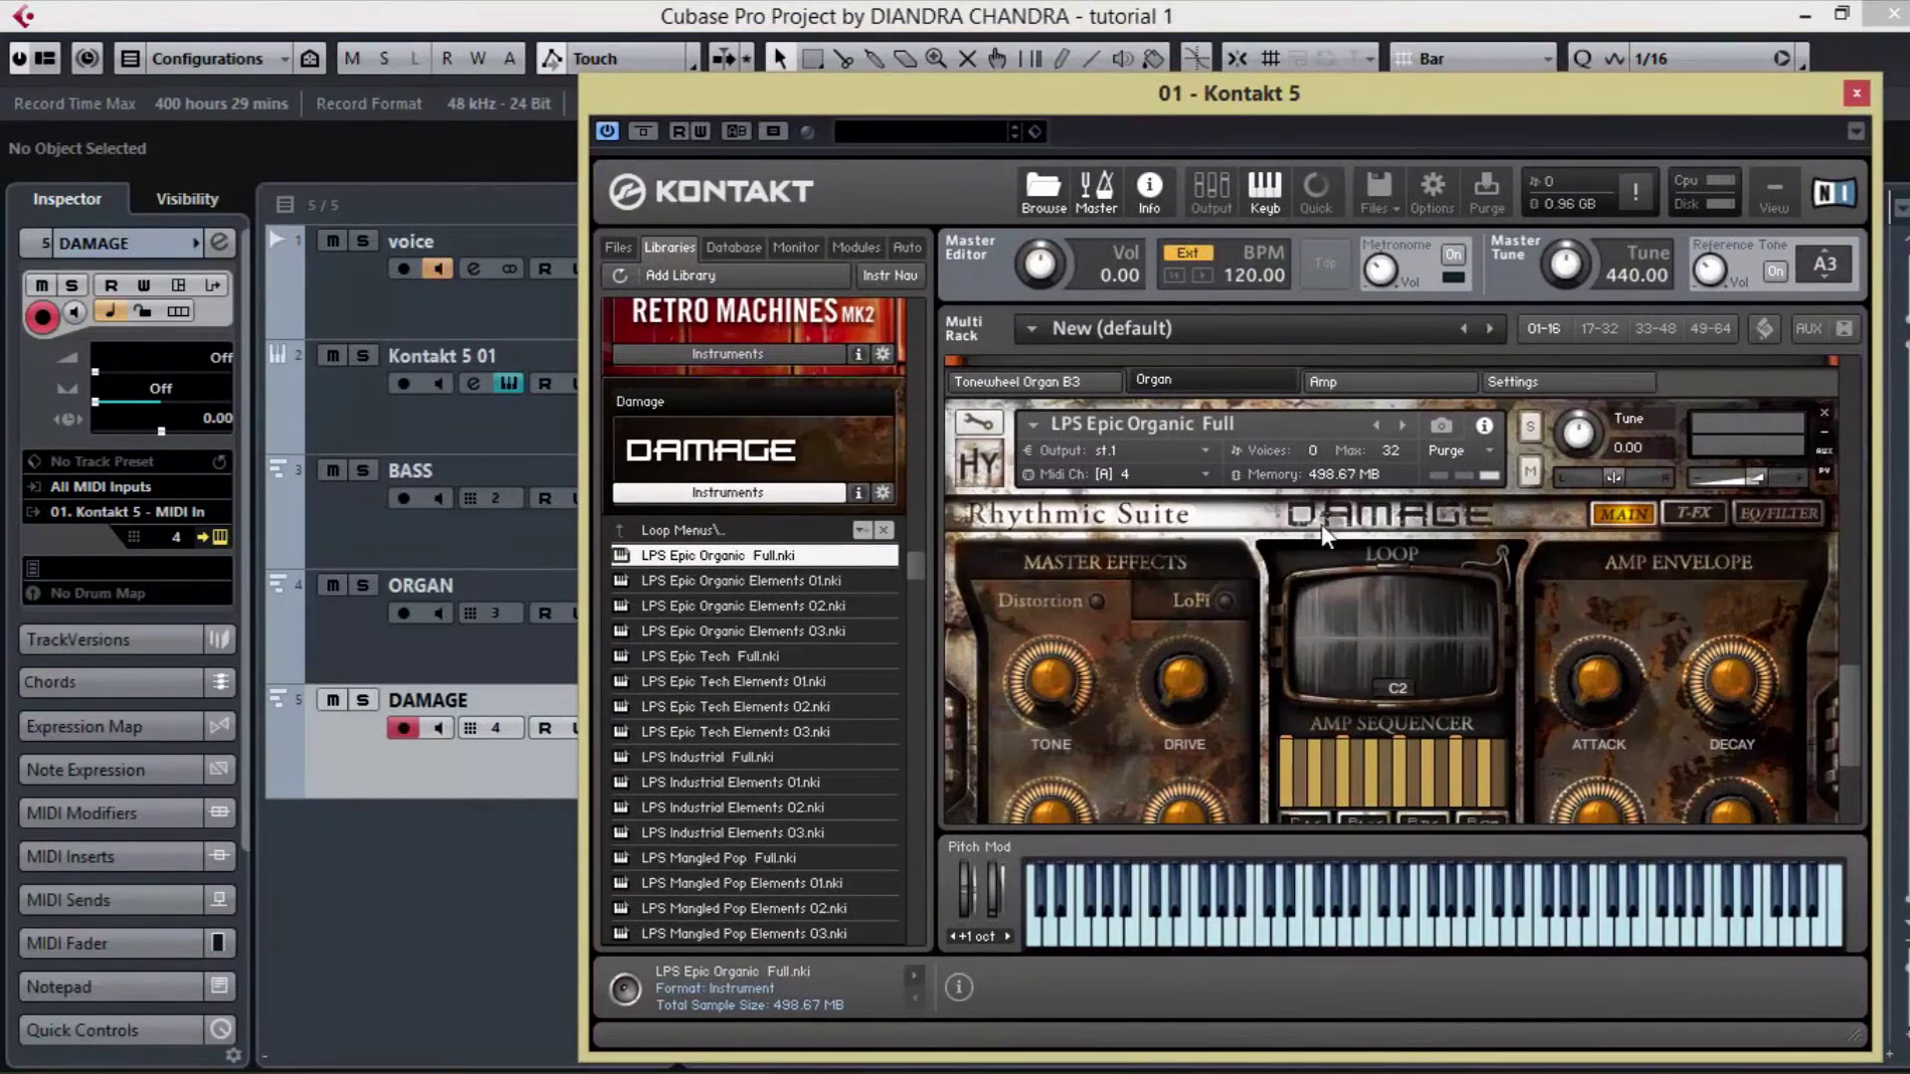
{"action": "left_click_drag", "start_coordinate": [1477, 100], "coordinate": [1132, 60]}
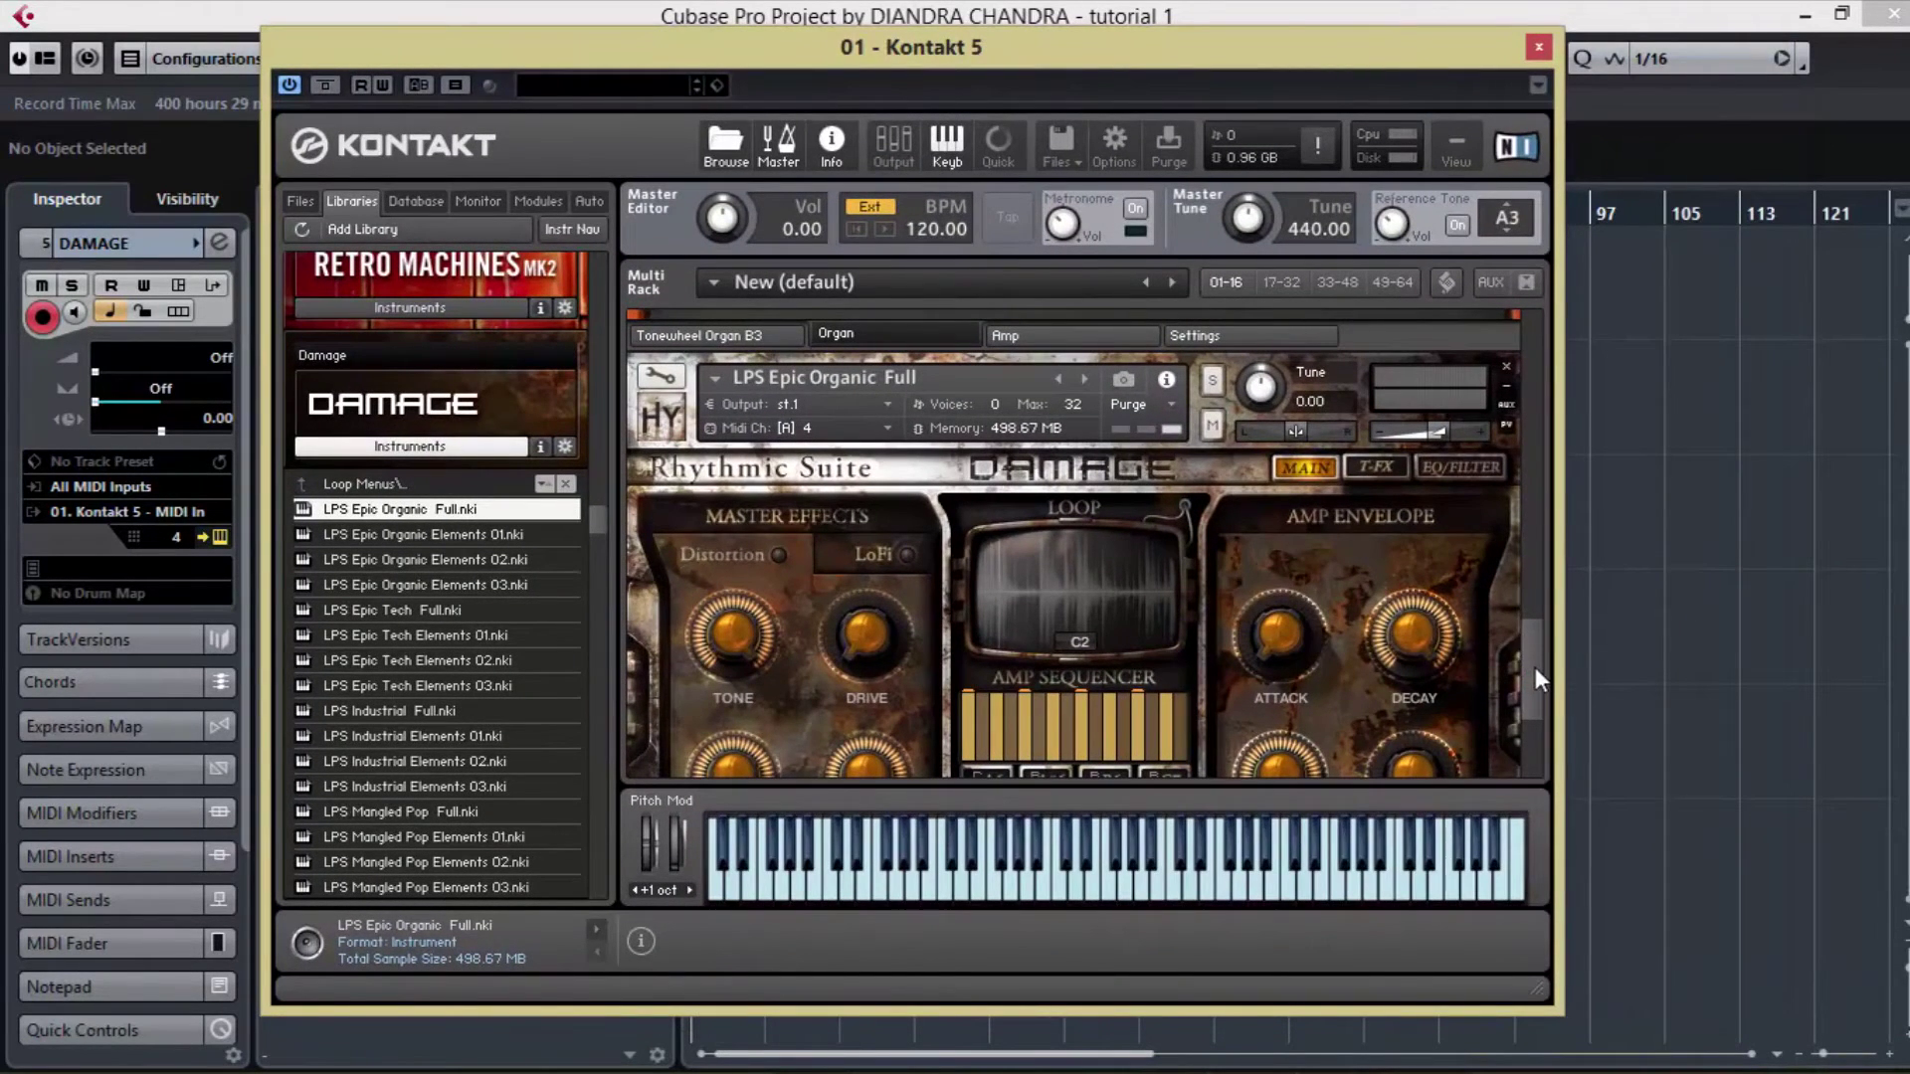
{"action": "left_click_drag", "start_coordinate": [1536, 669], "coordinate": [1544, 605]}
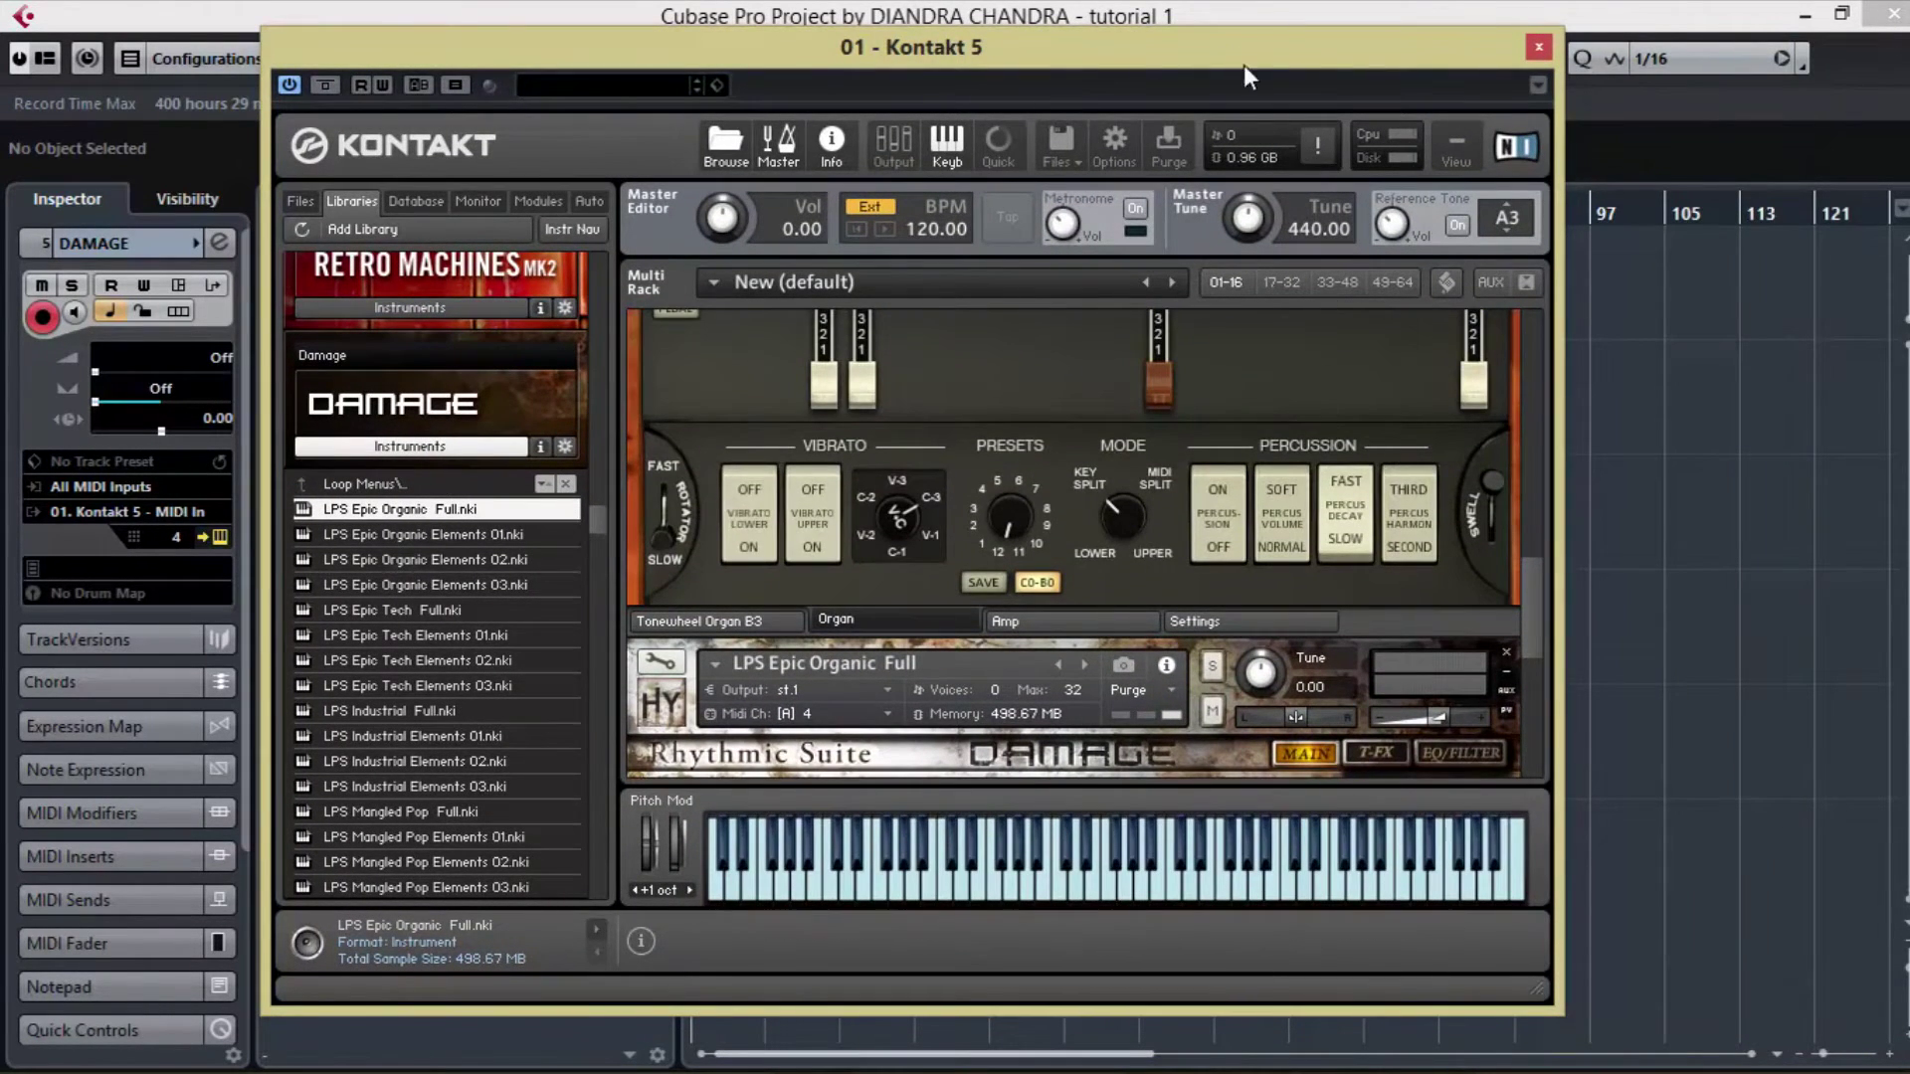
{"action": "left_click_drag", "start_coordinate": [1227, 48], "coordinate": [1250, 80]}
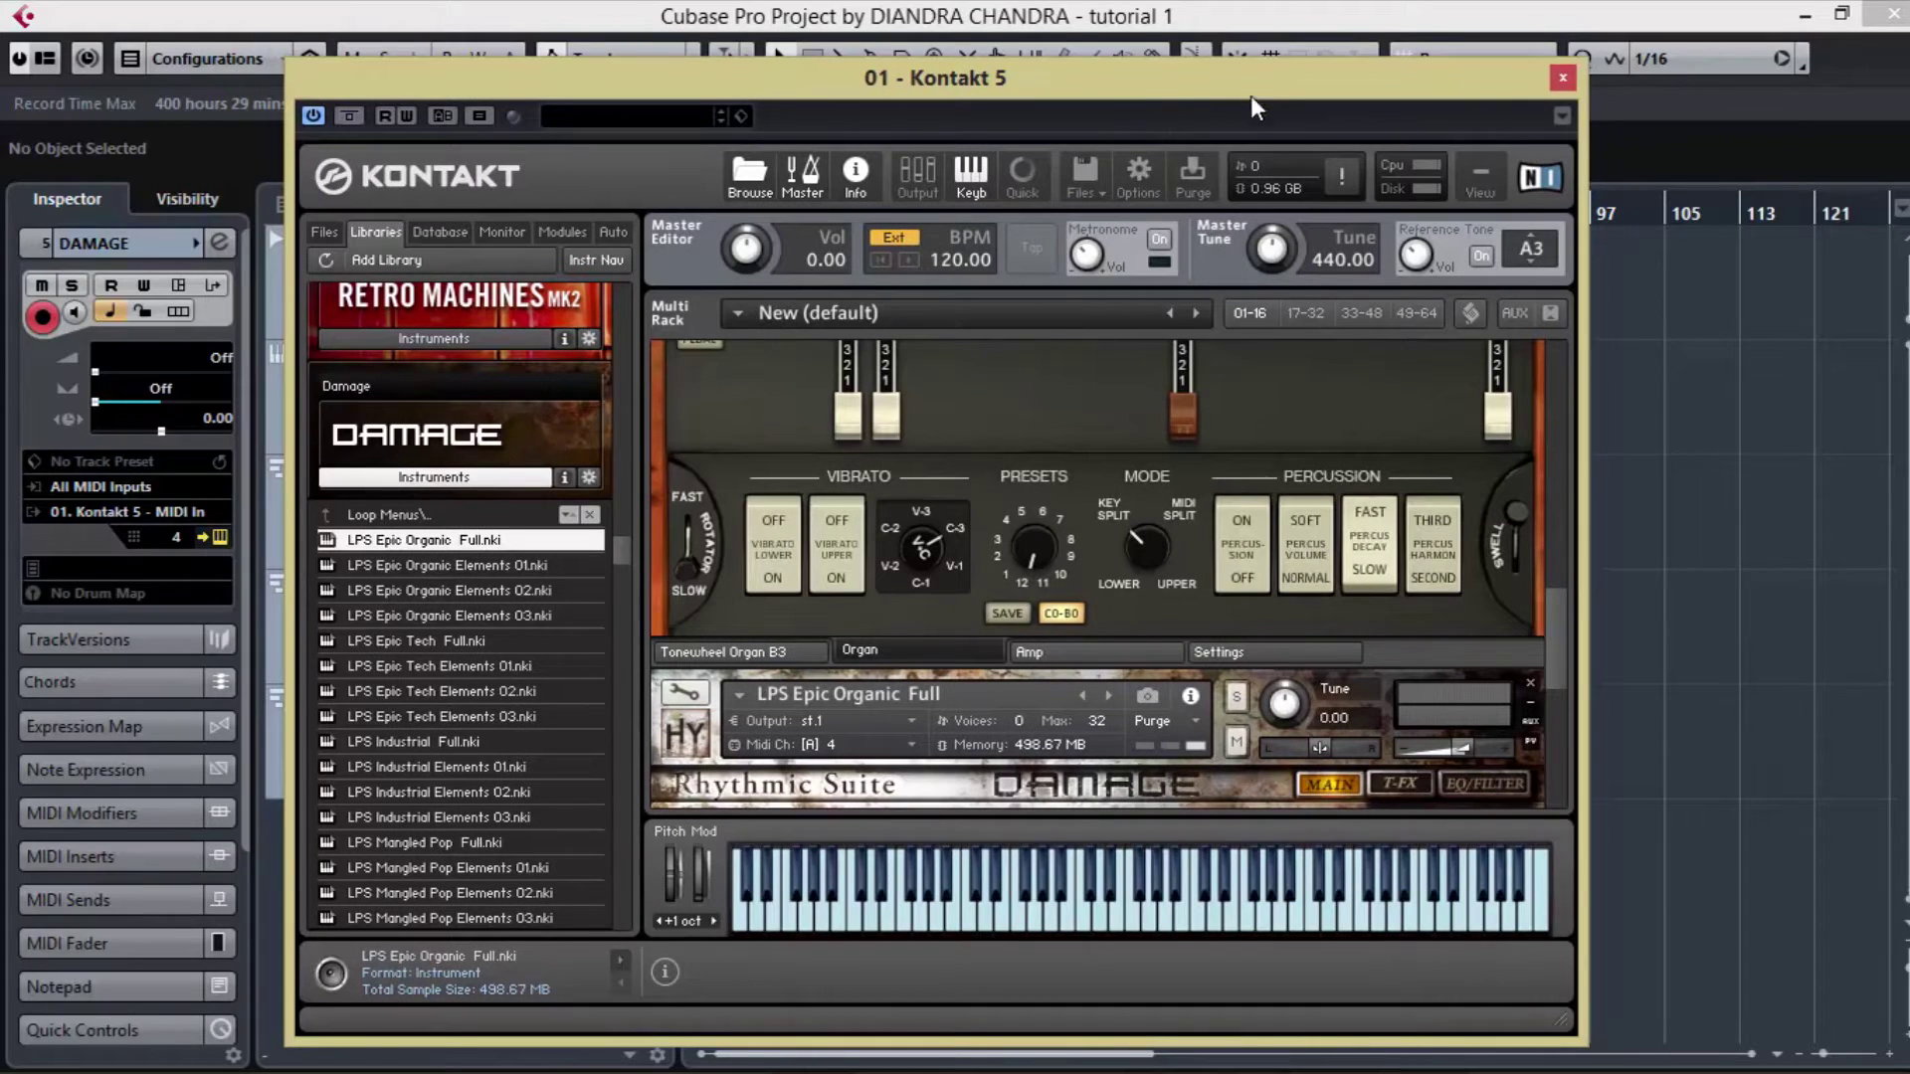
{"action": "key", "text": "F3"}
{"action": "left_click", "coordinate": [1564, 77]}
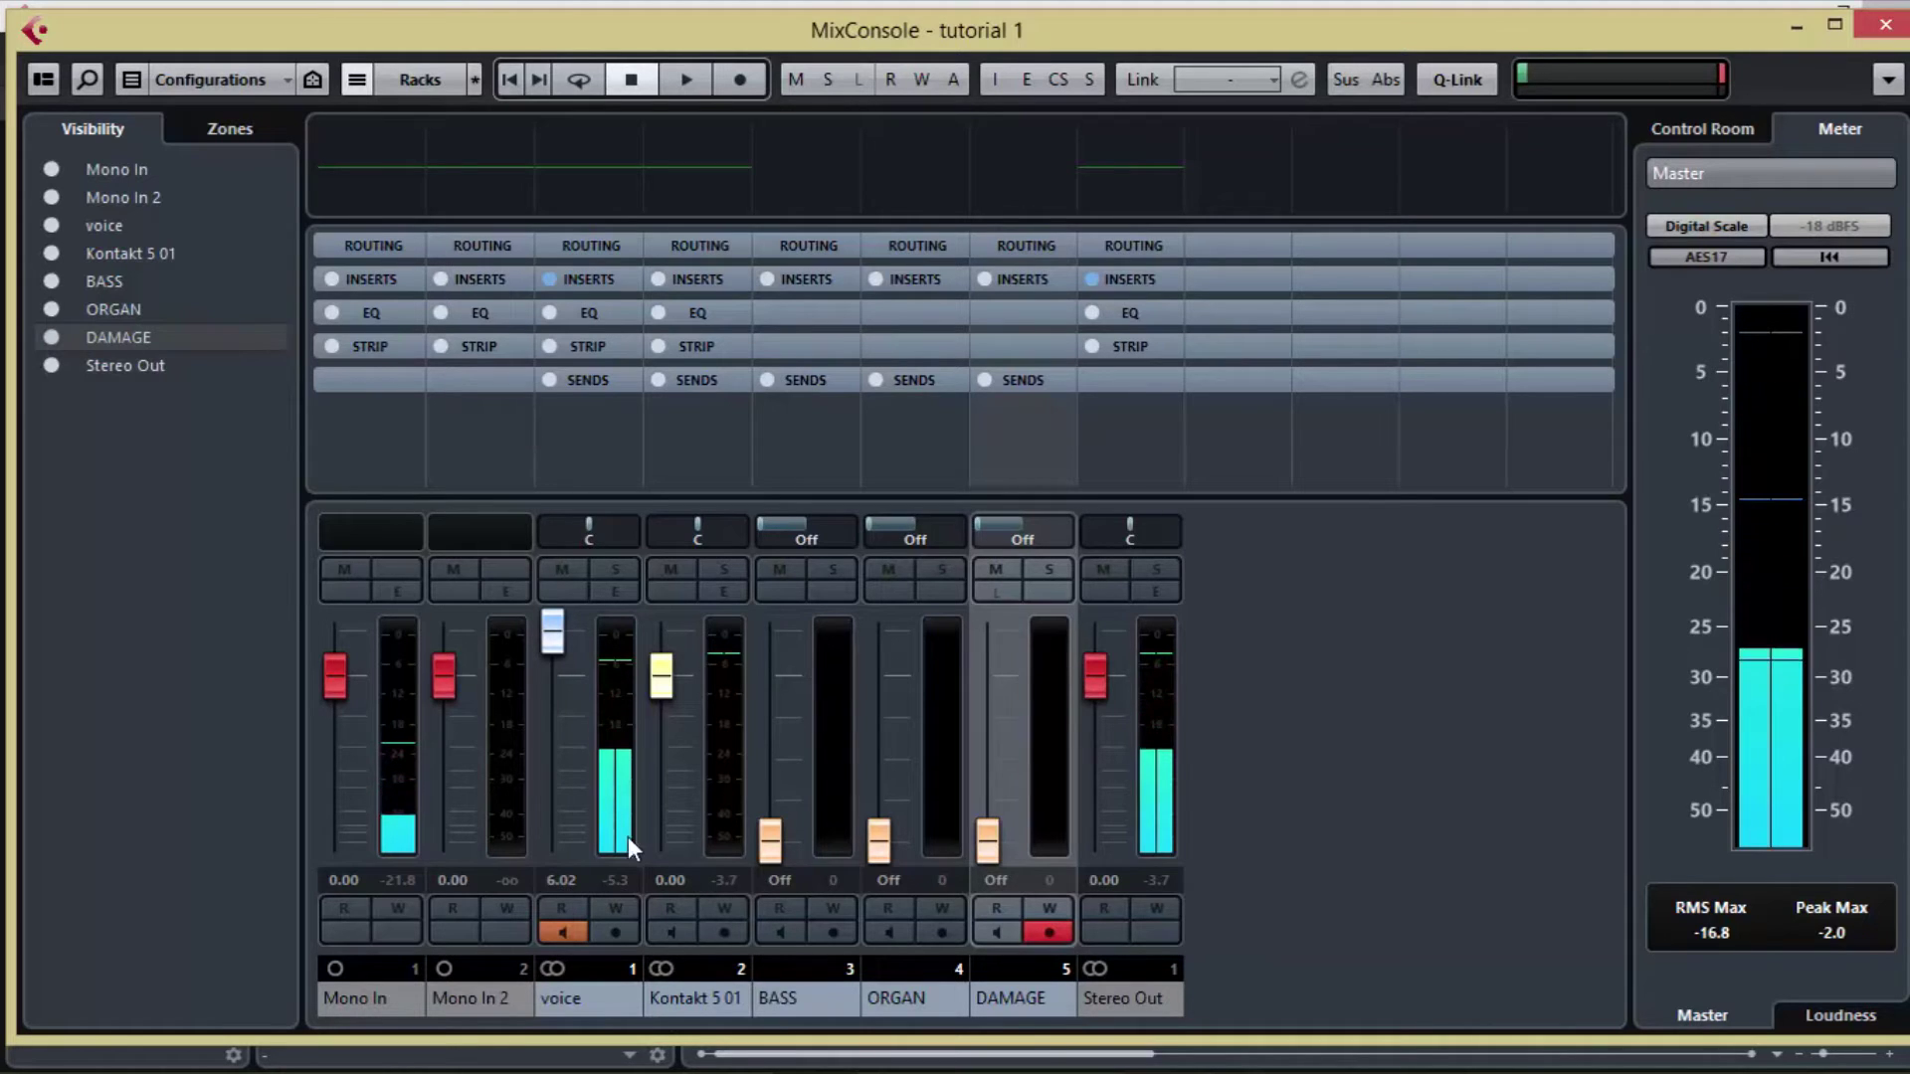
- Hide the MIDI channels in the MixConsole through the channel type filter, check the remaining channels and close the mixer
{"action": "left_click", "coordinate": [225, 86]}
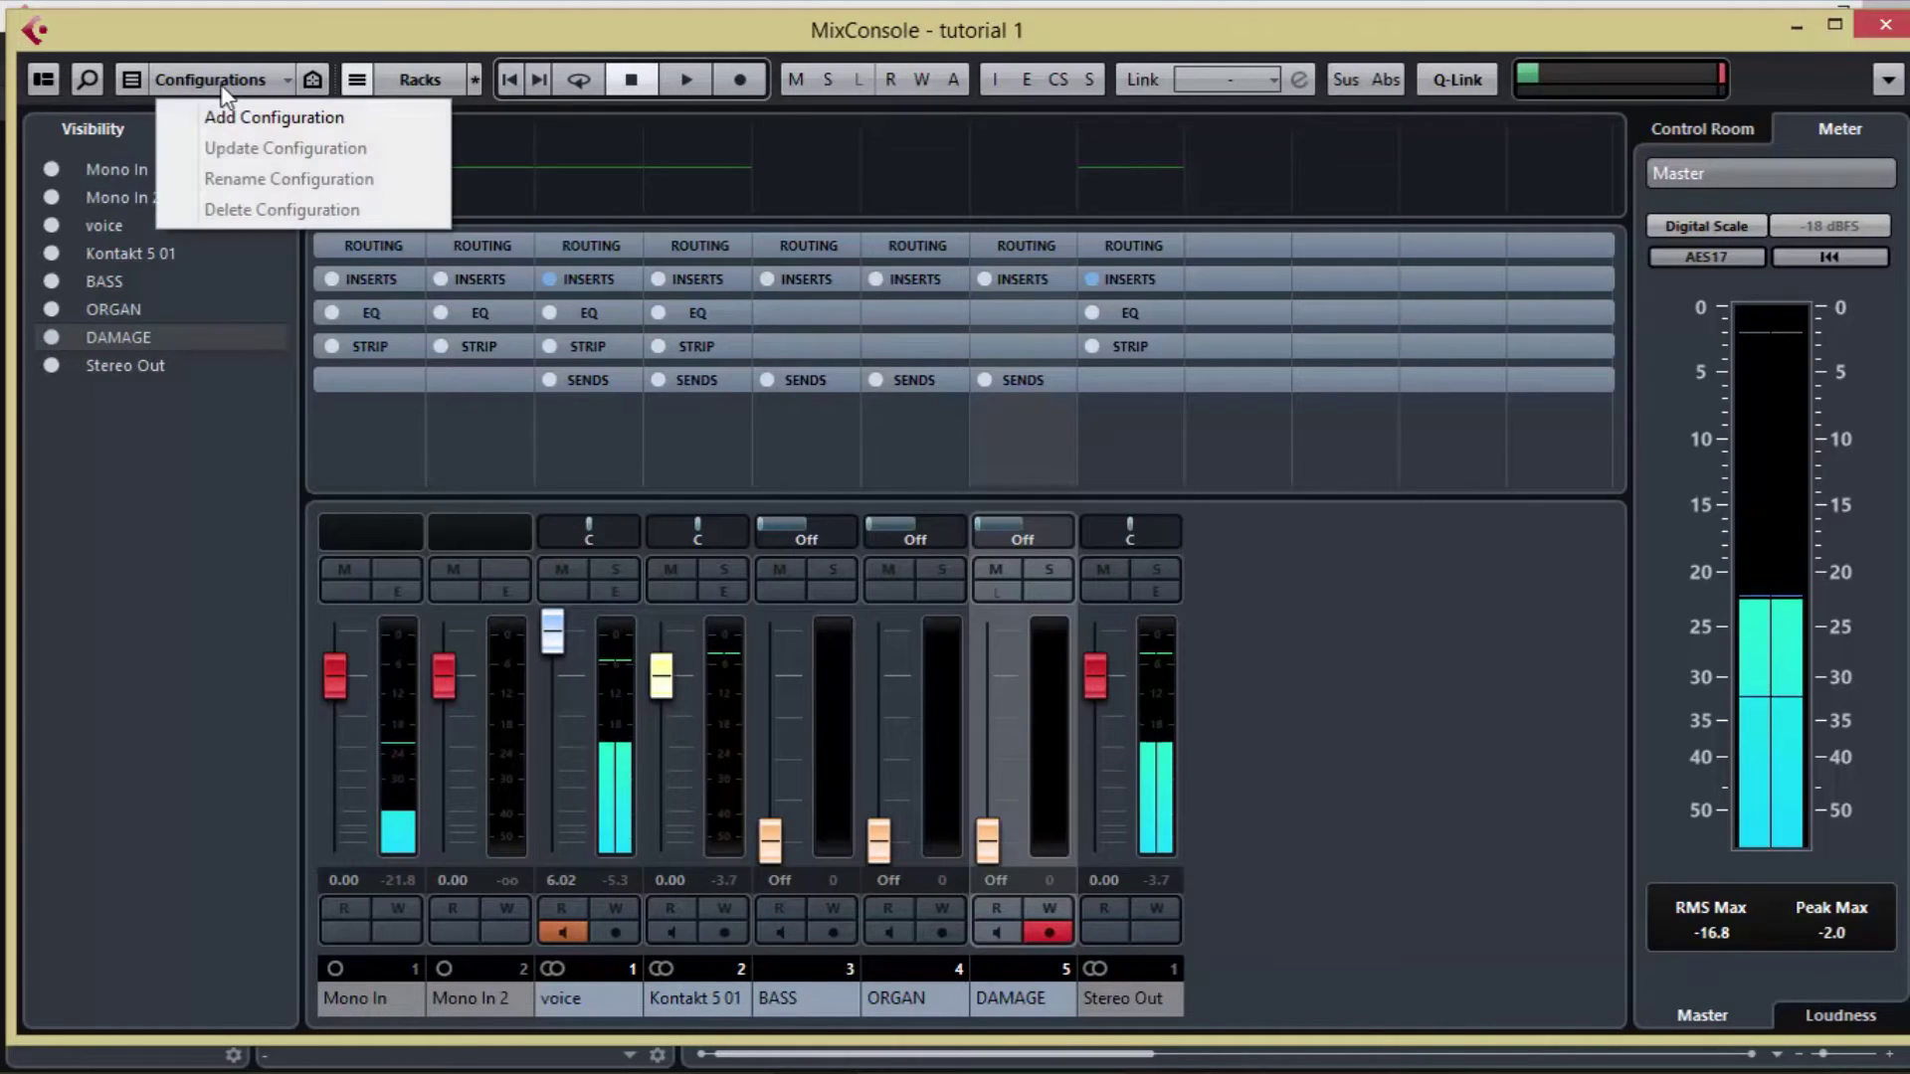
{"action": "left_click", "coordinate": [409, 80]}
{"action": "left_click", "coordinate": [408, 80]}
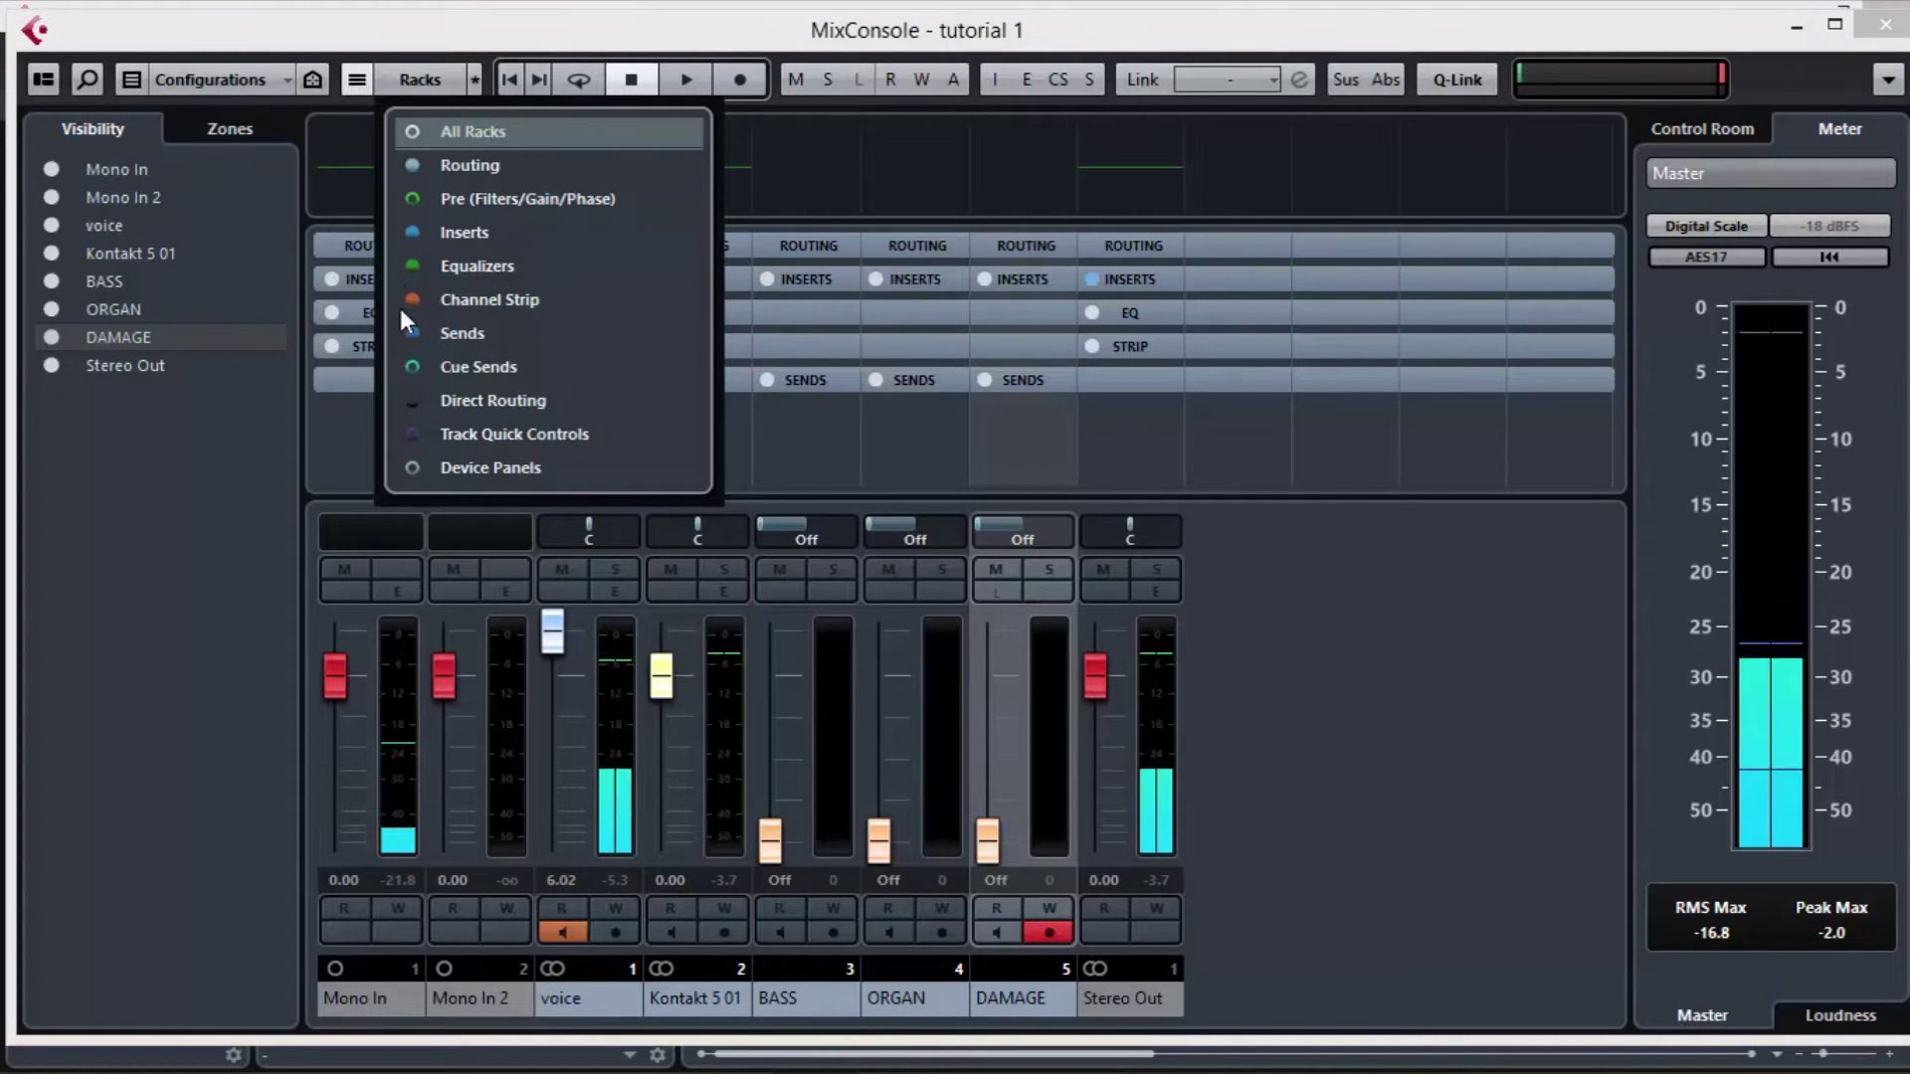
{"action": "left_click", "coordinate": [128, 80]}
{"action": "left_click", "coordinate": [128, 80]}
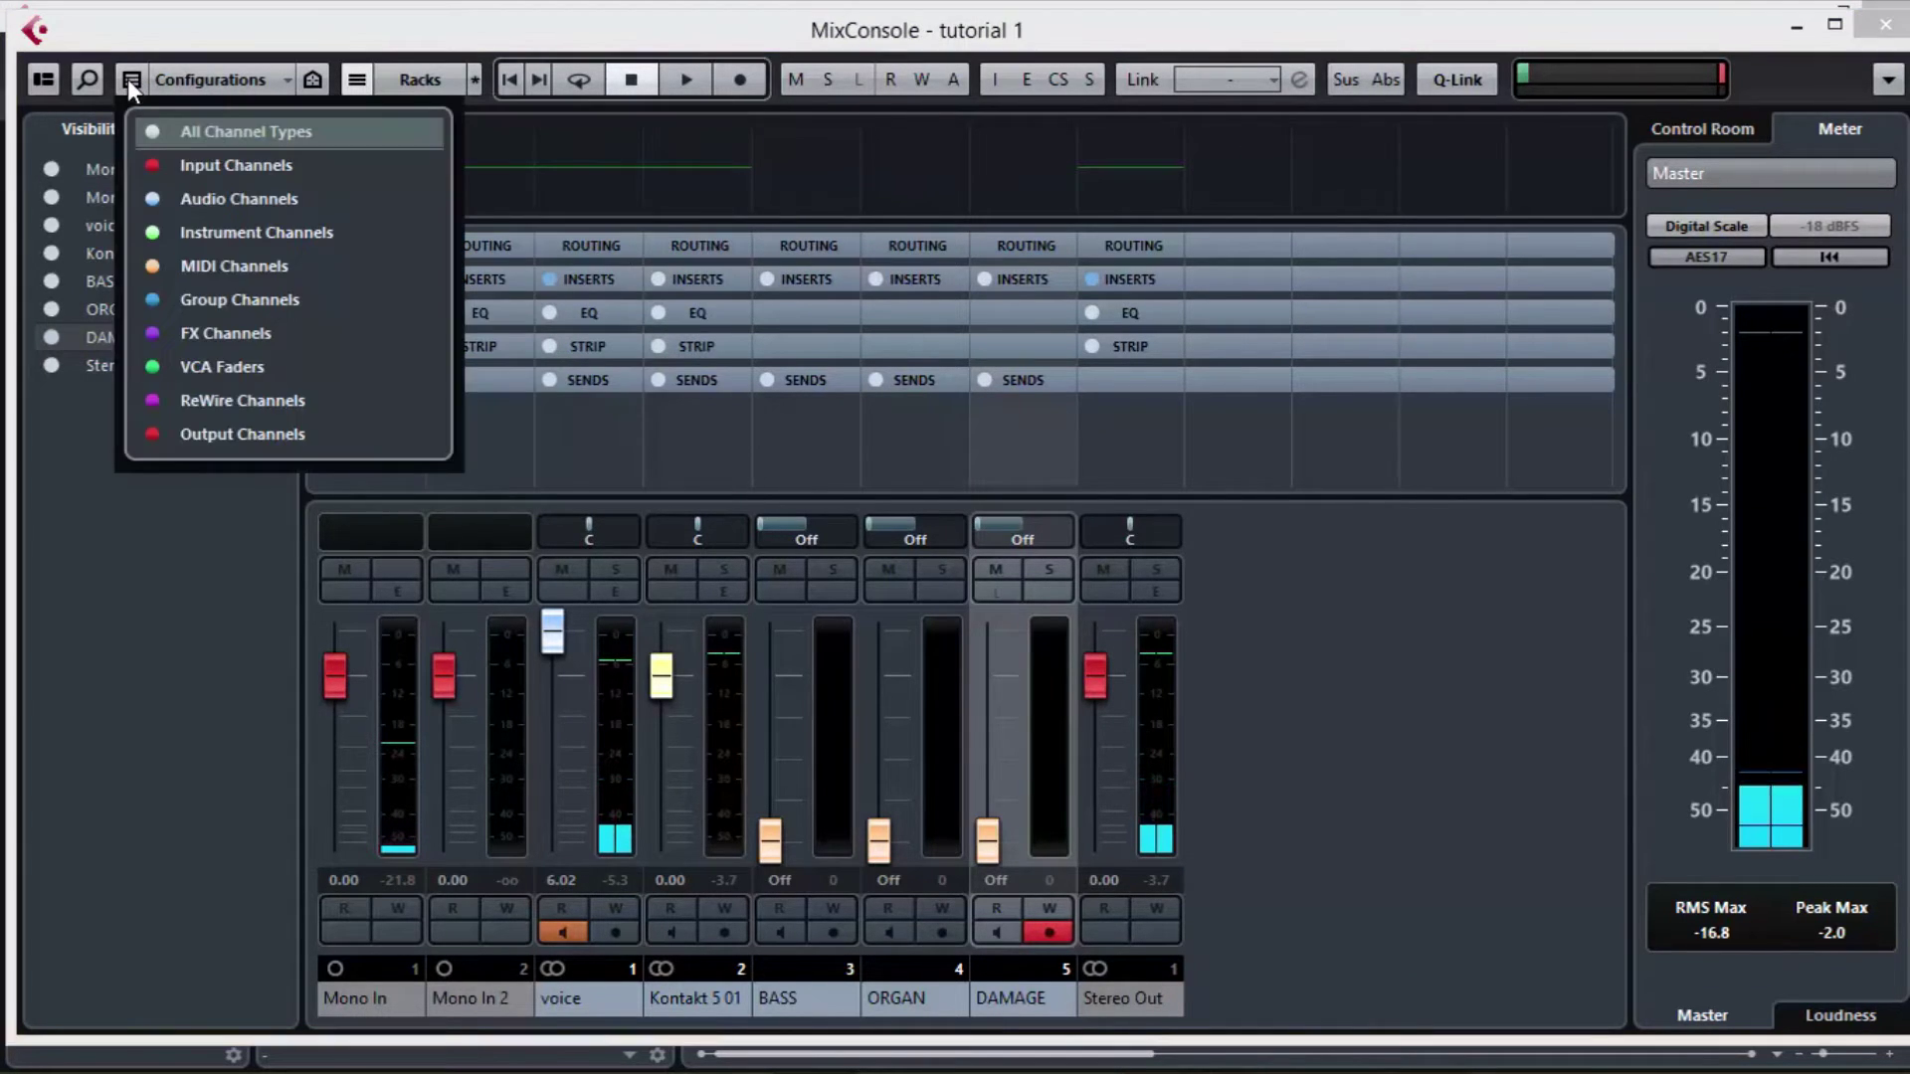
{"action": "left_click", "coordinate": [154, 265]}
{"action": "left_click", "coordinate": [167, 577]}
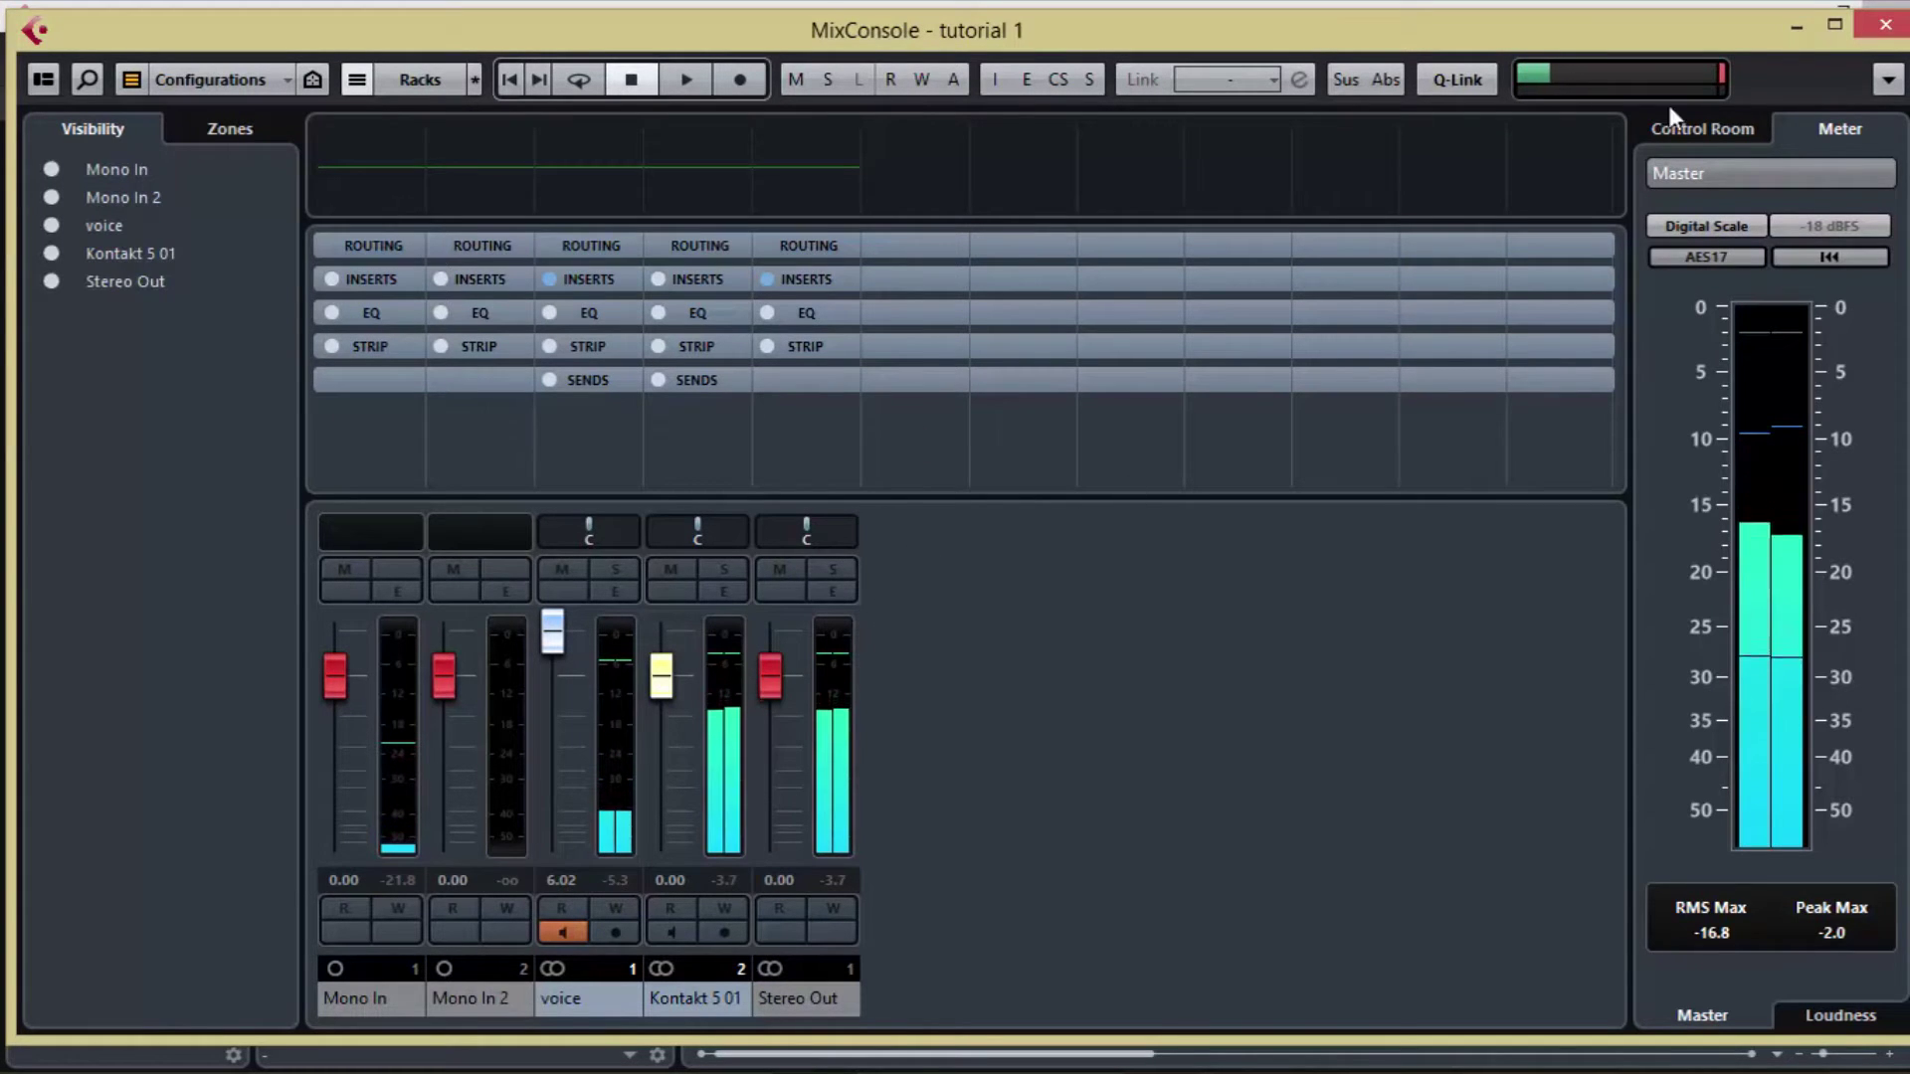
{"action": "left_click", "coordinate": [1875, 35]}
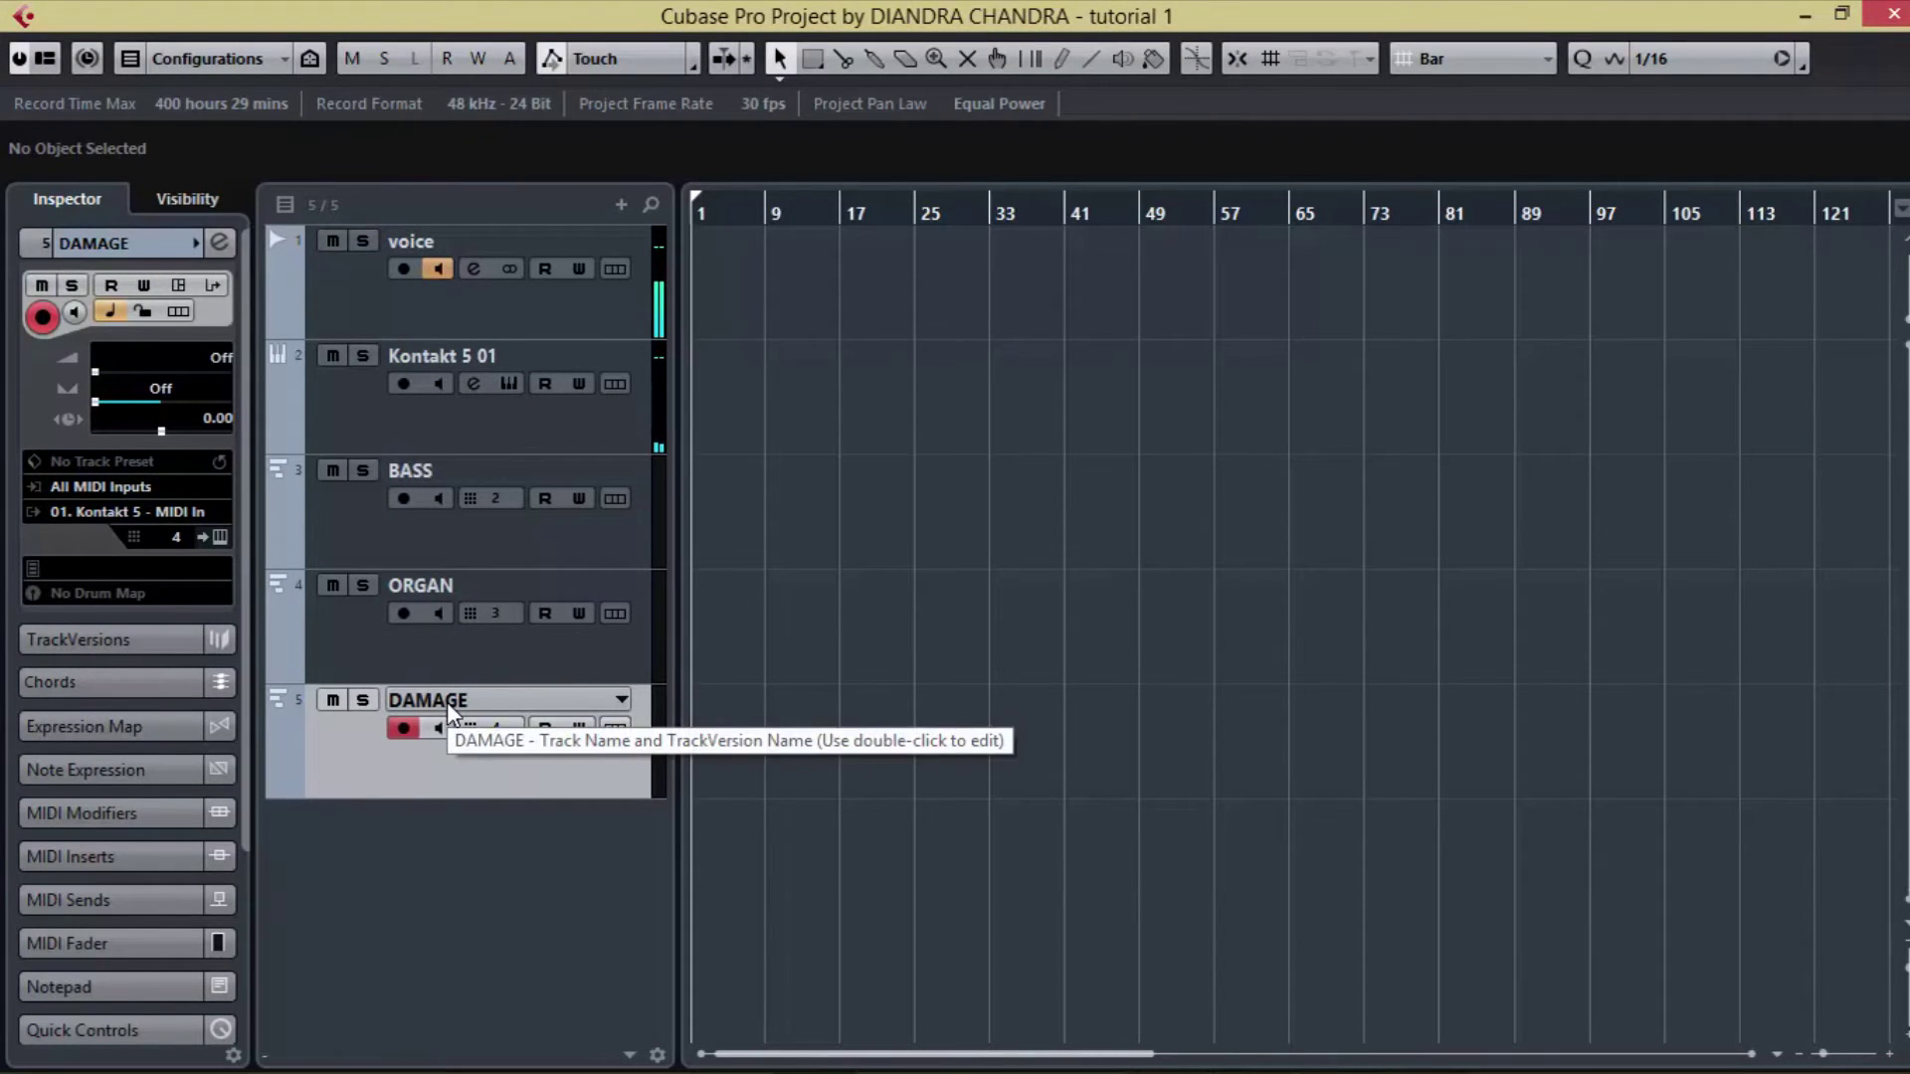
{"action": "key", "text": "F3"}
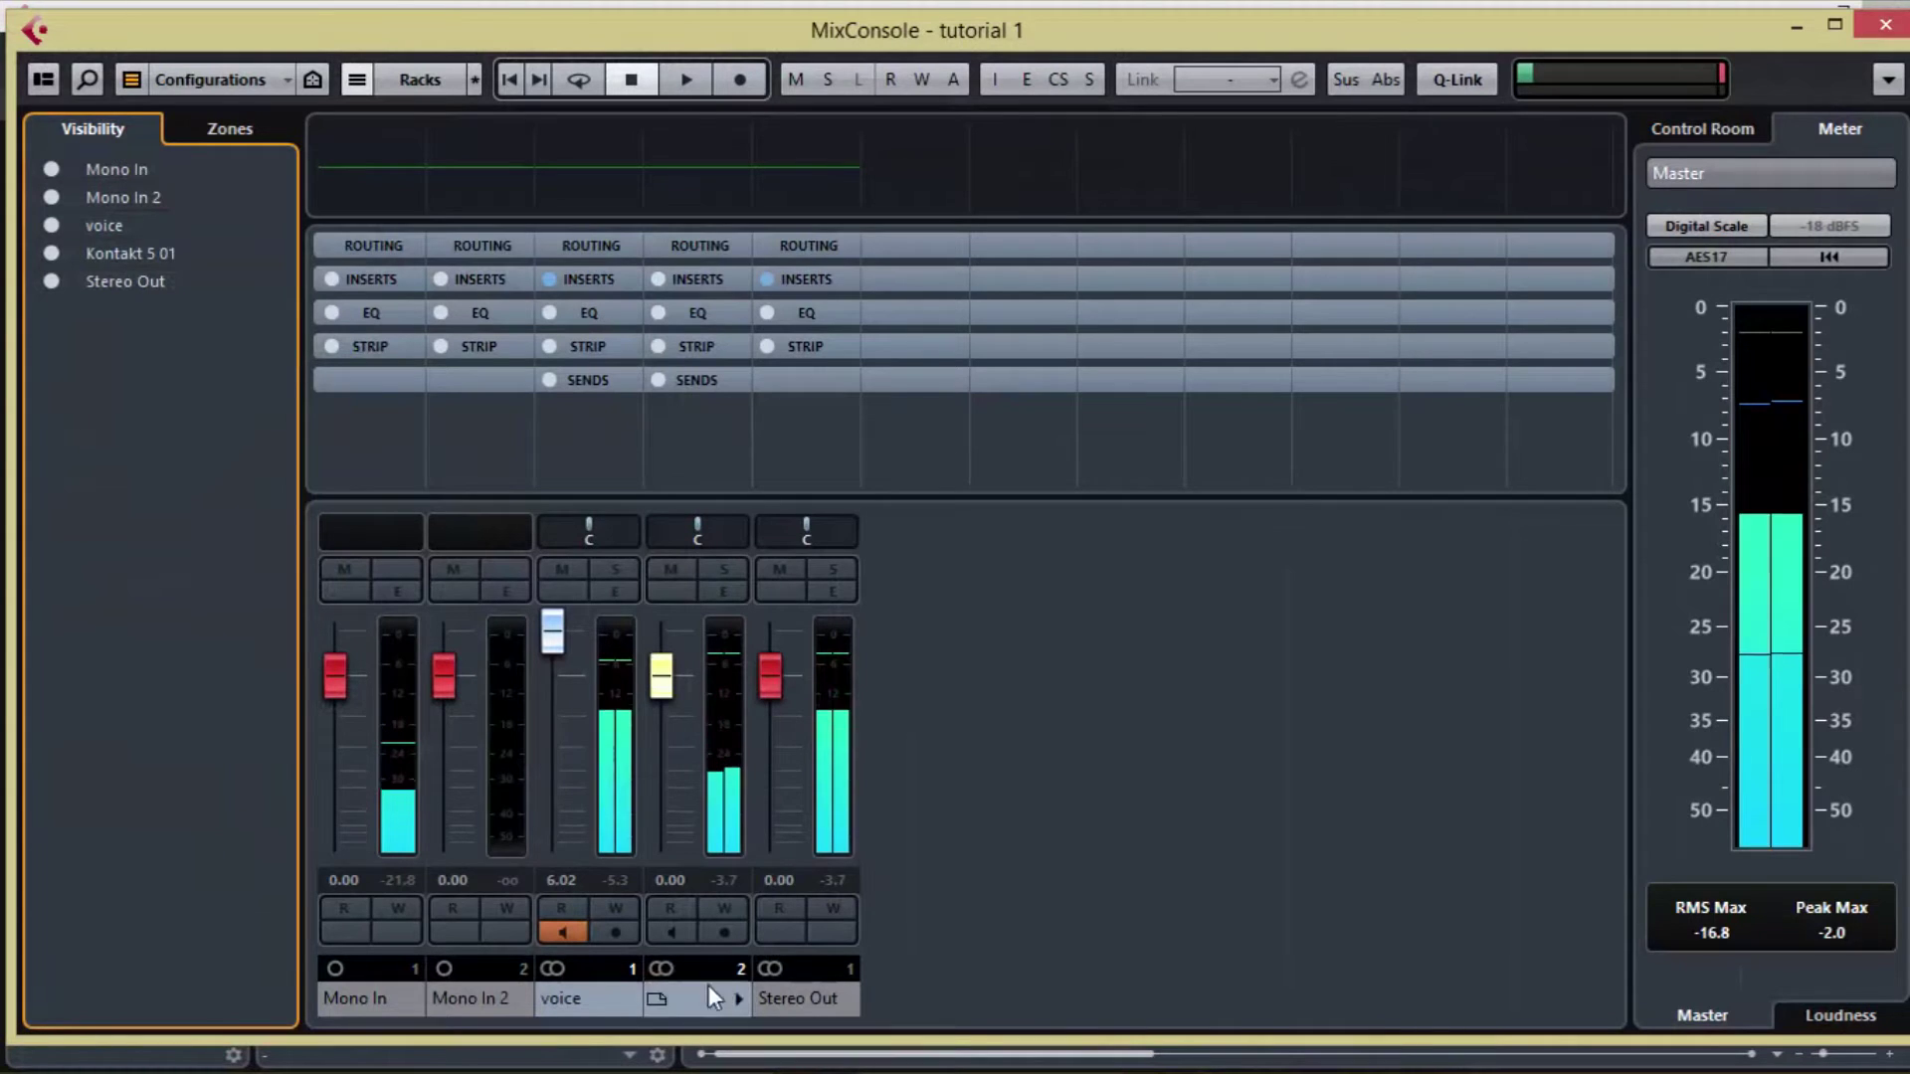
{"action": "left_click", "coordinate": [1888, 23]}
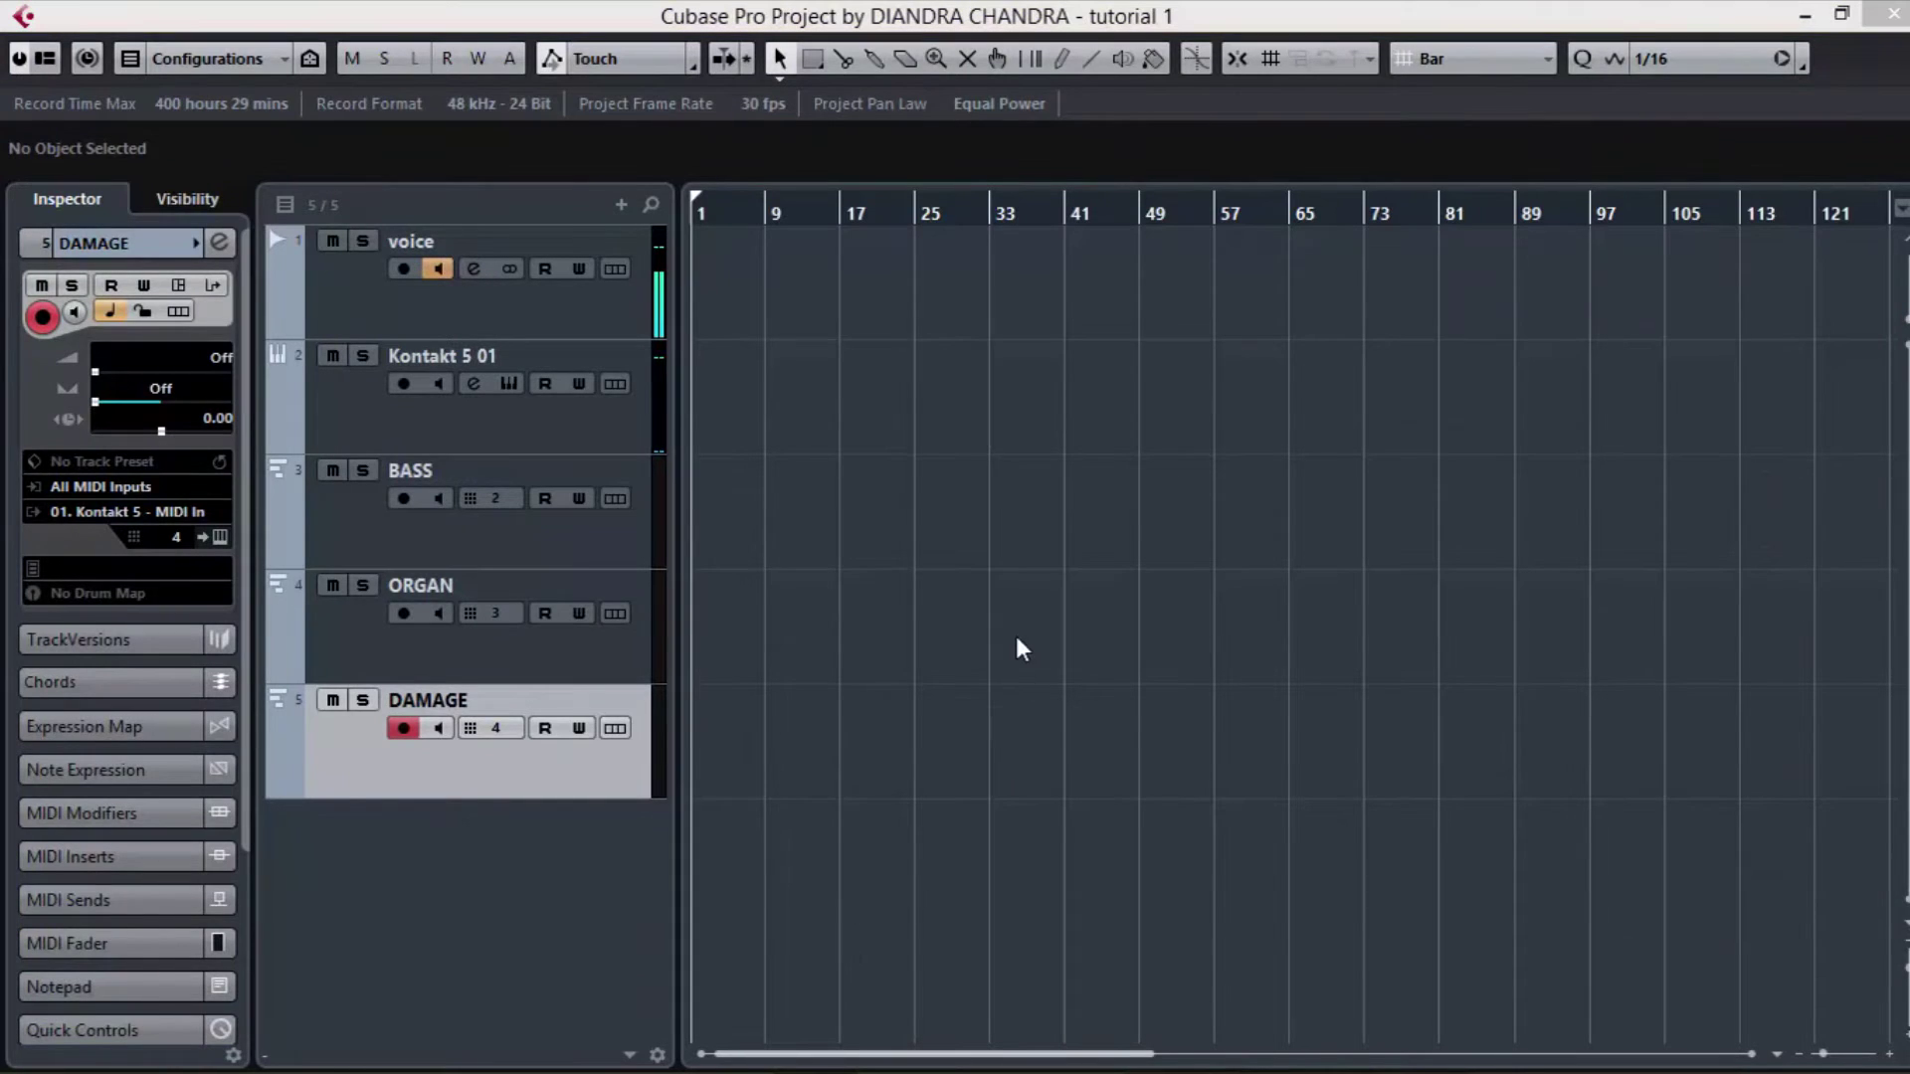
- Activate Kontakt 5's outputs Kt. st.2, Kt. st.3 and Kt. st.4 in the VST Instruments rack and close the rack
{"action": "key", "text": "F11"}
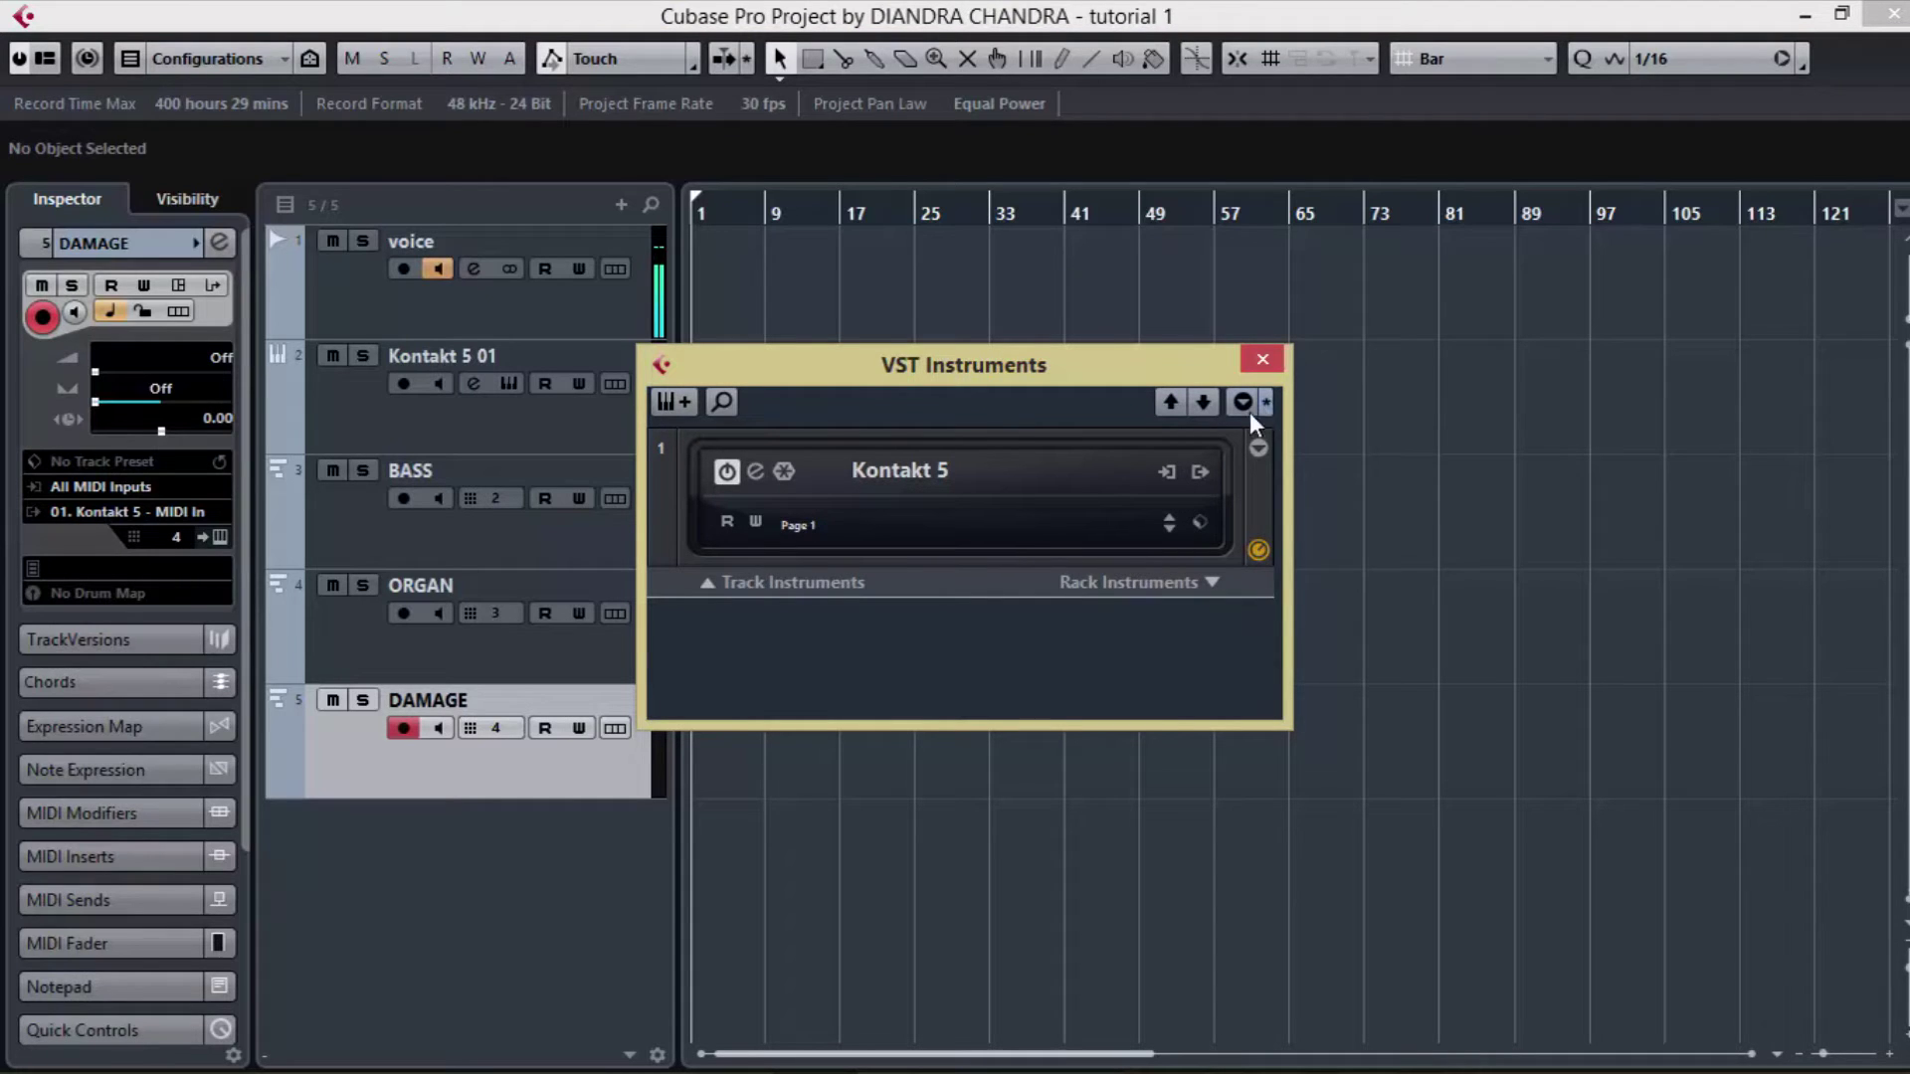
{"action": "left_click", "coordinate": [1199, 472]}
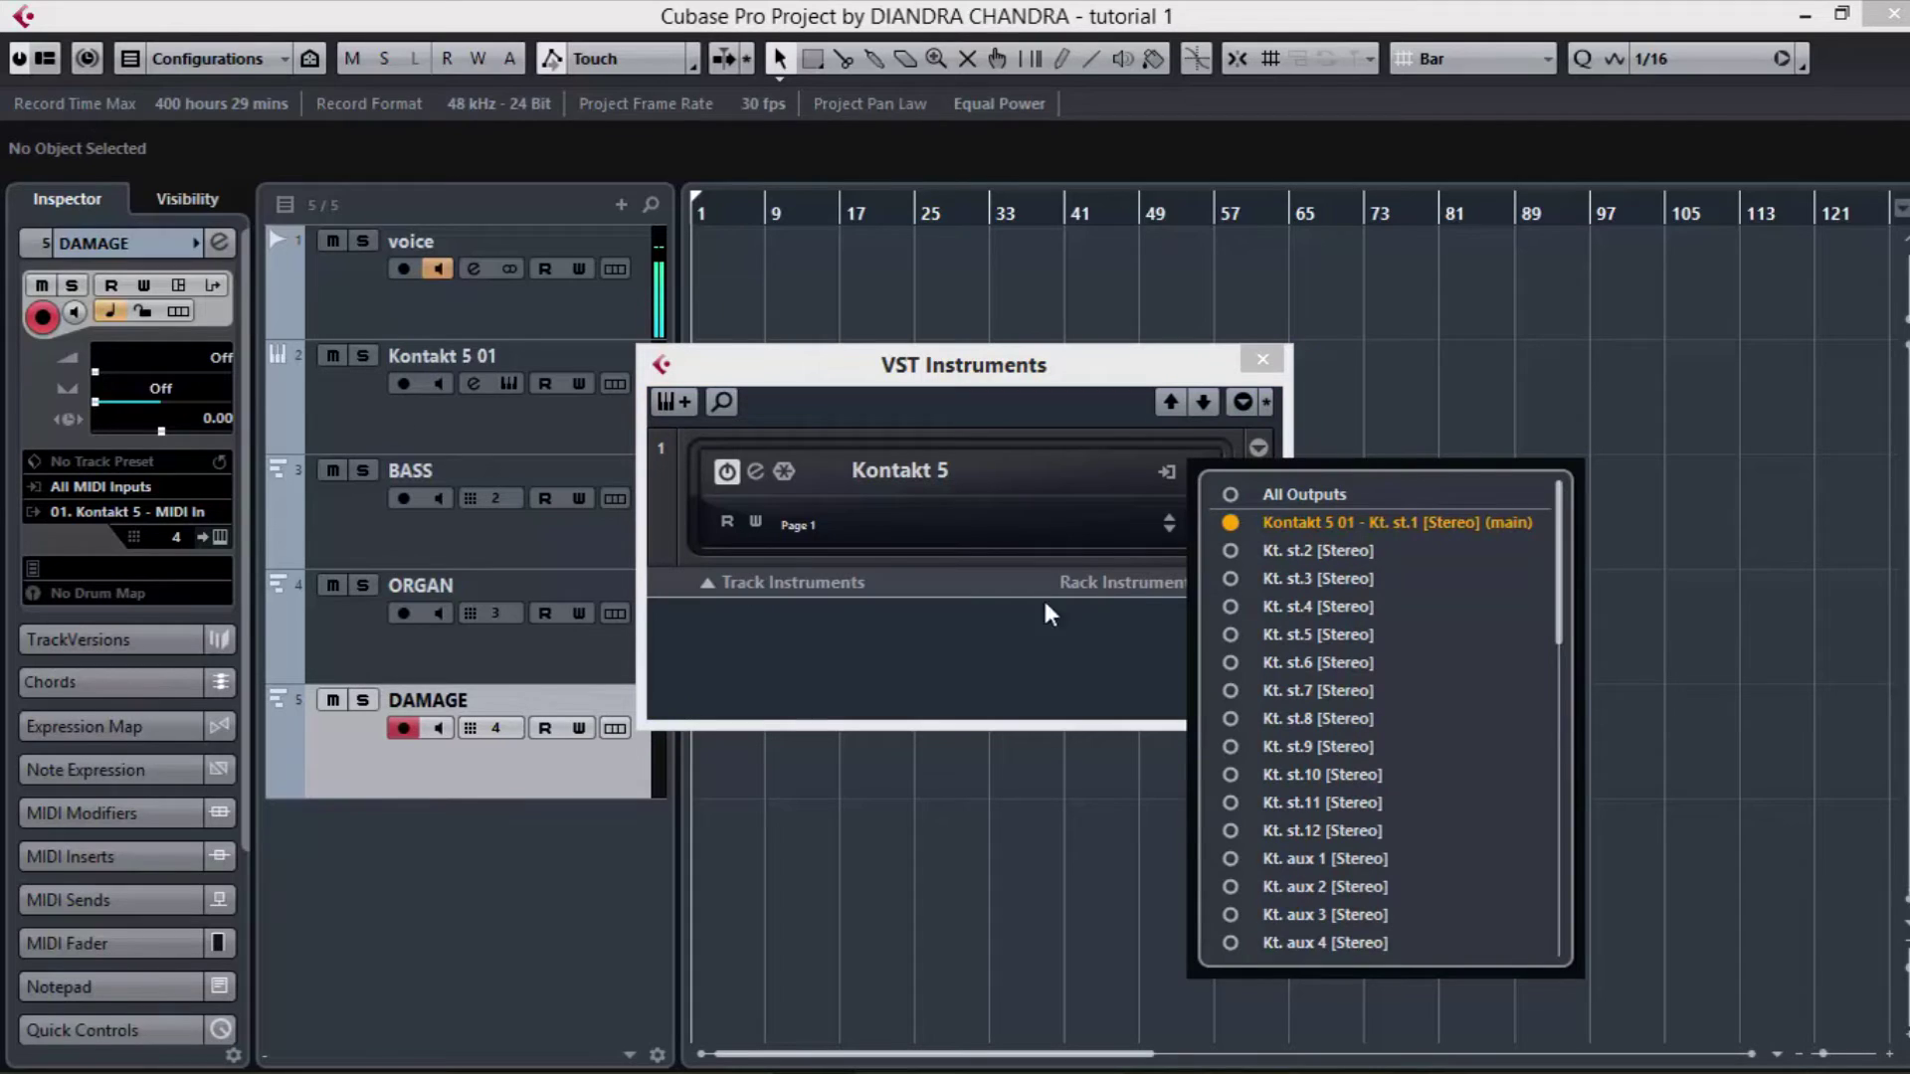
{"action": "left_click", "coordinate": [1227, 549]}
{"action": "left_click", "coordinate": [1233, 577]}
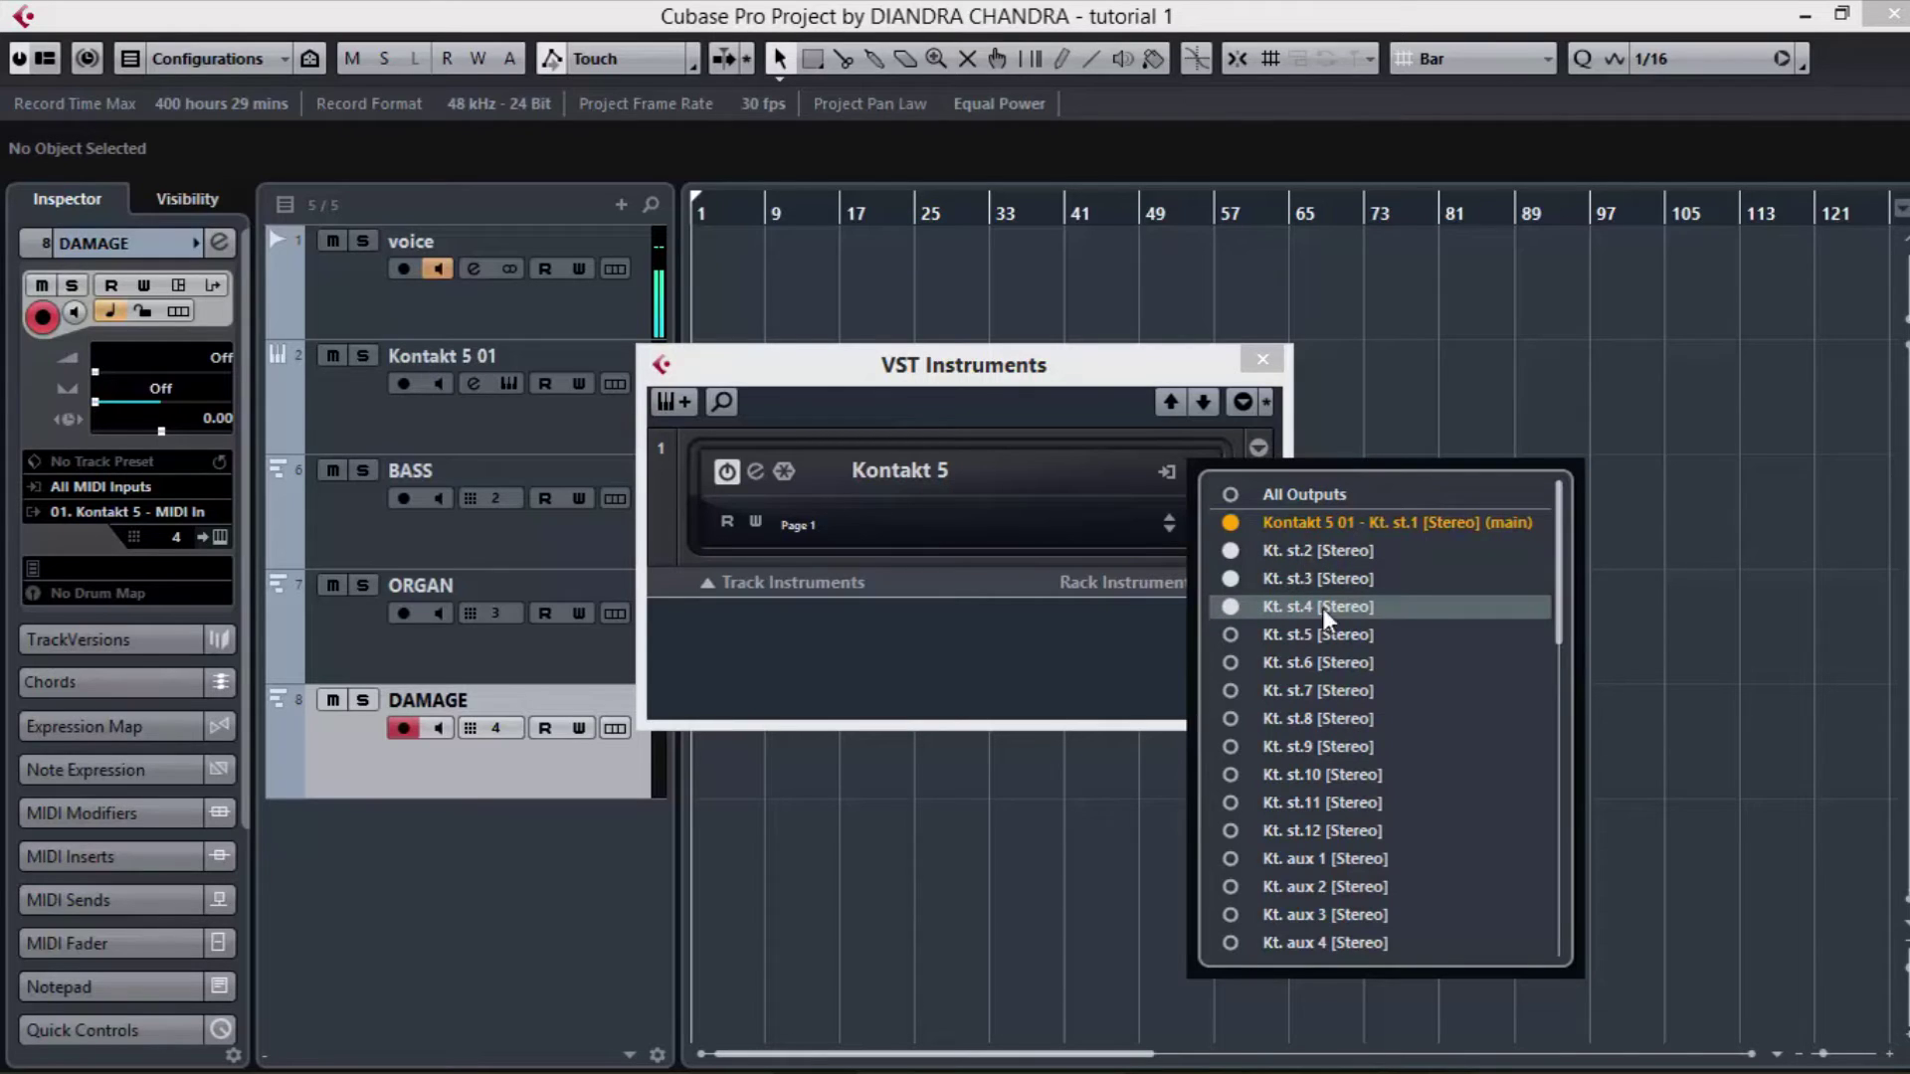
{"action": "left_click", "coordinate": [1162, 362]}
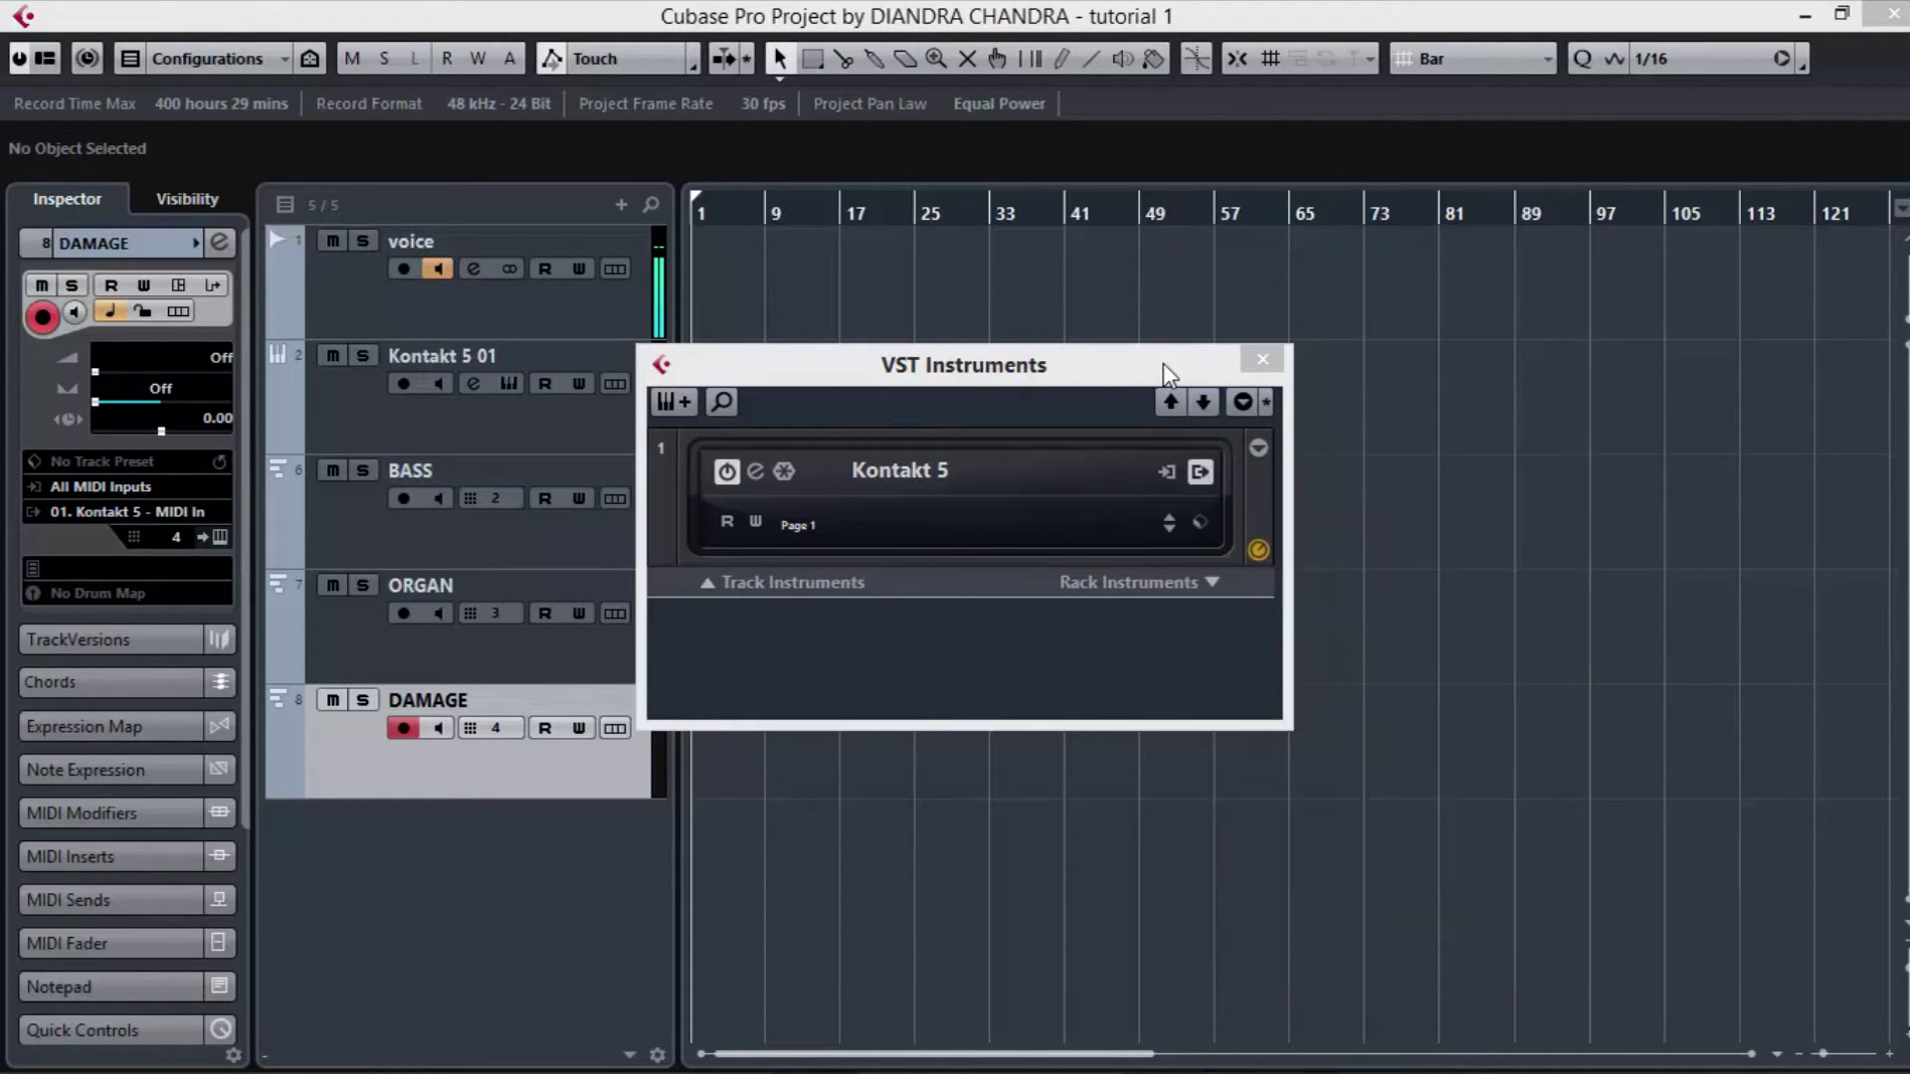
{"action": "left_click", "coordinate": [1263, 360]}
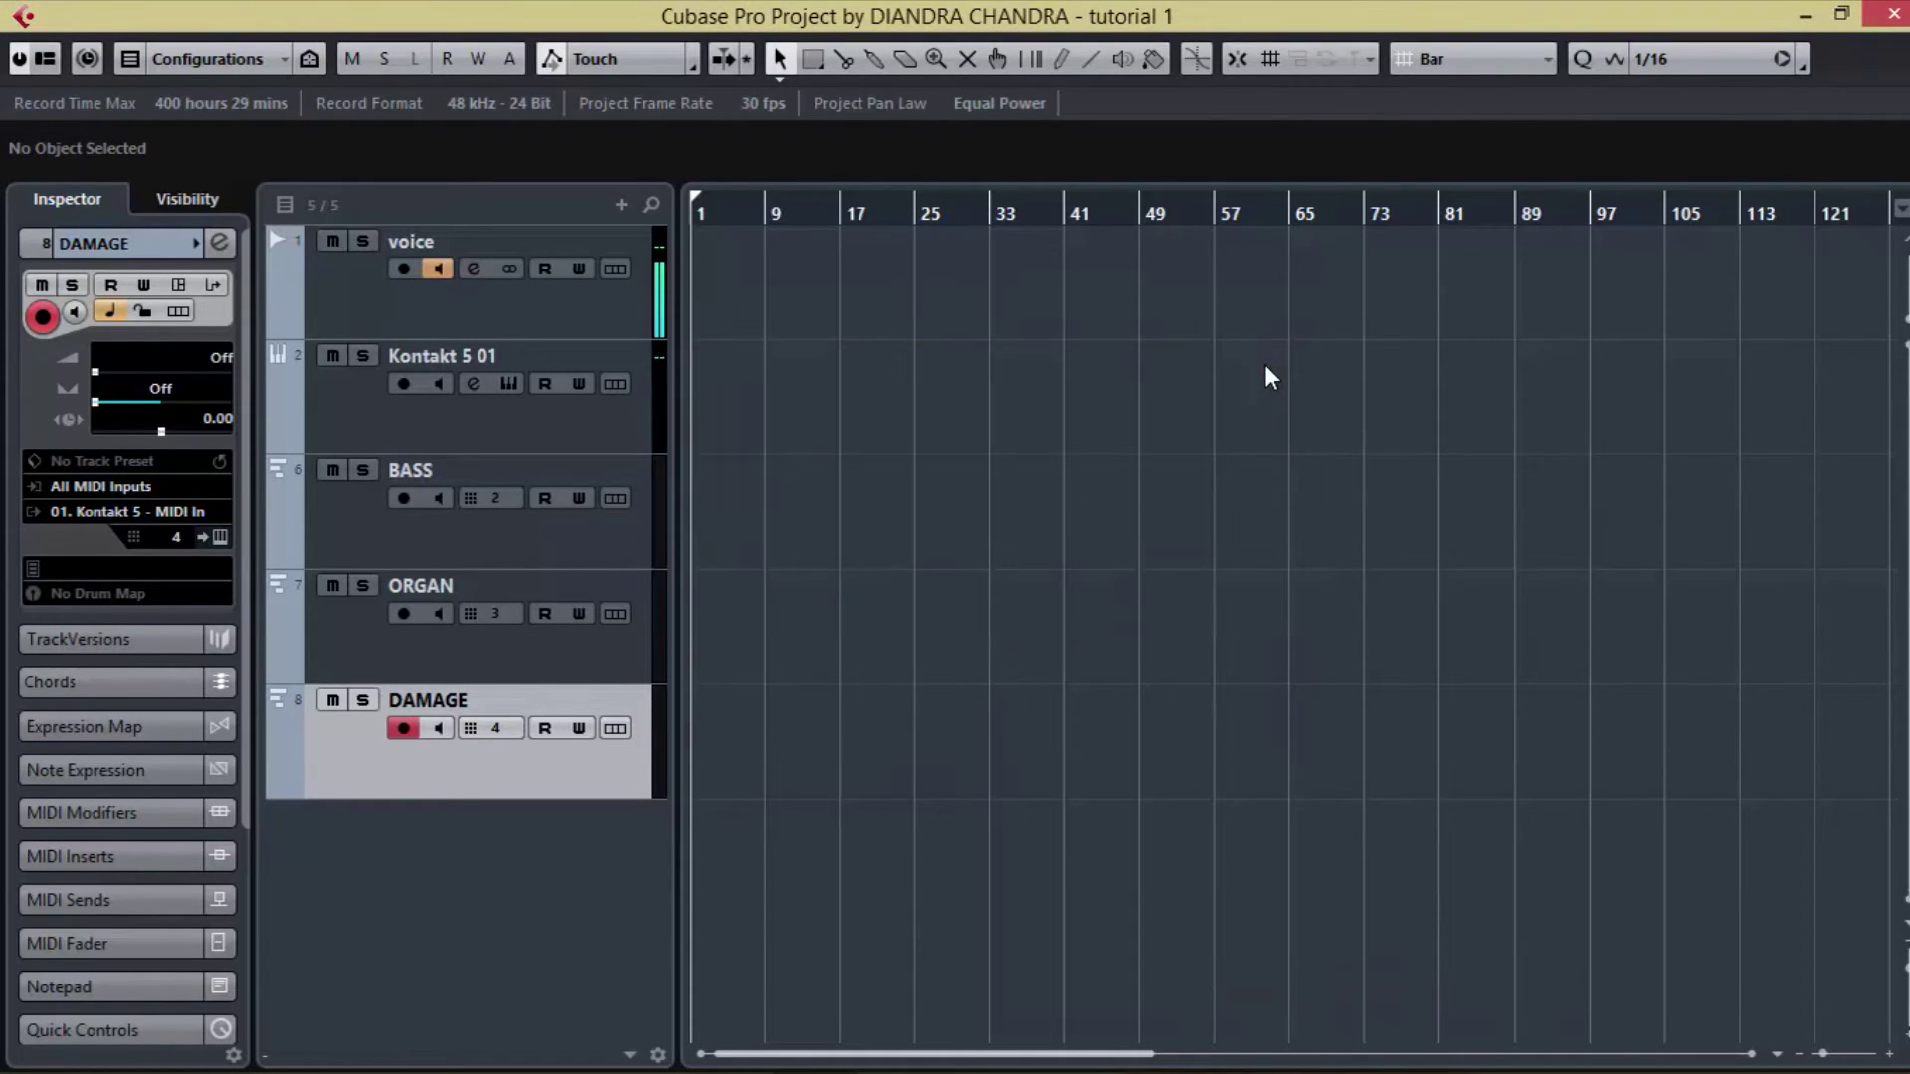
- Open the MixConsole and rename the Kt. st.4 channel as DAMAGE
{"action": "key", "text": "F3"}
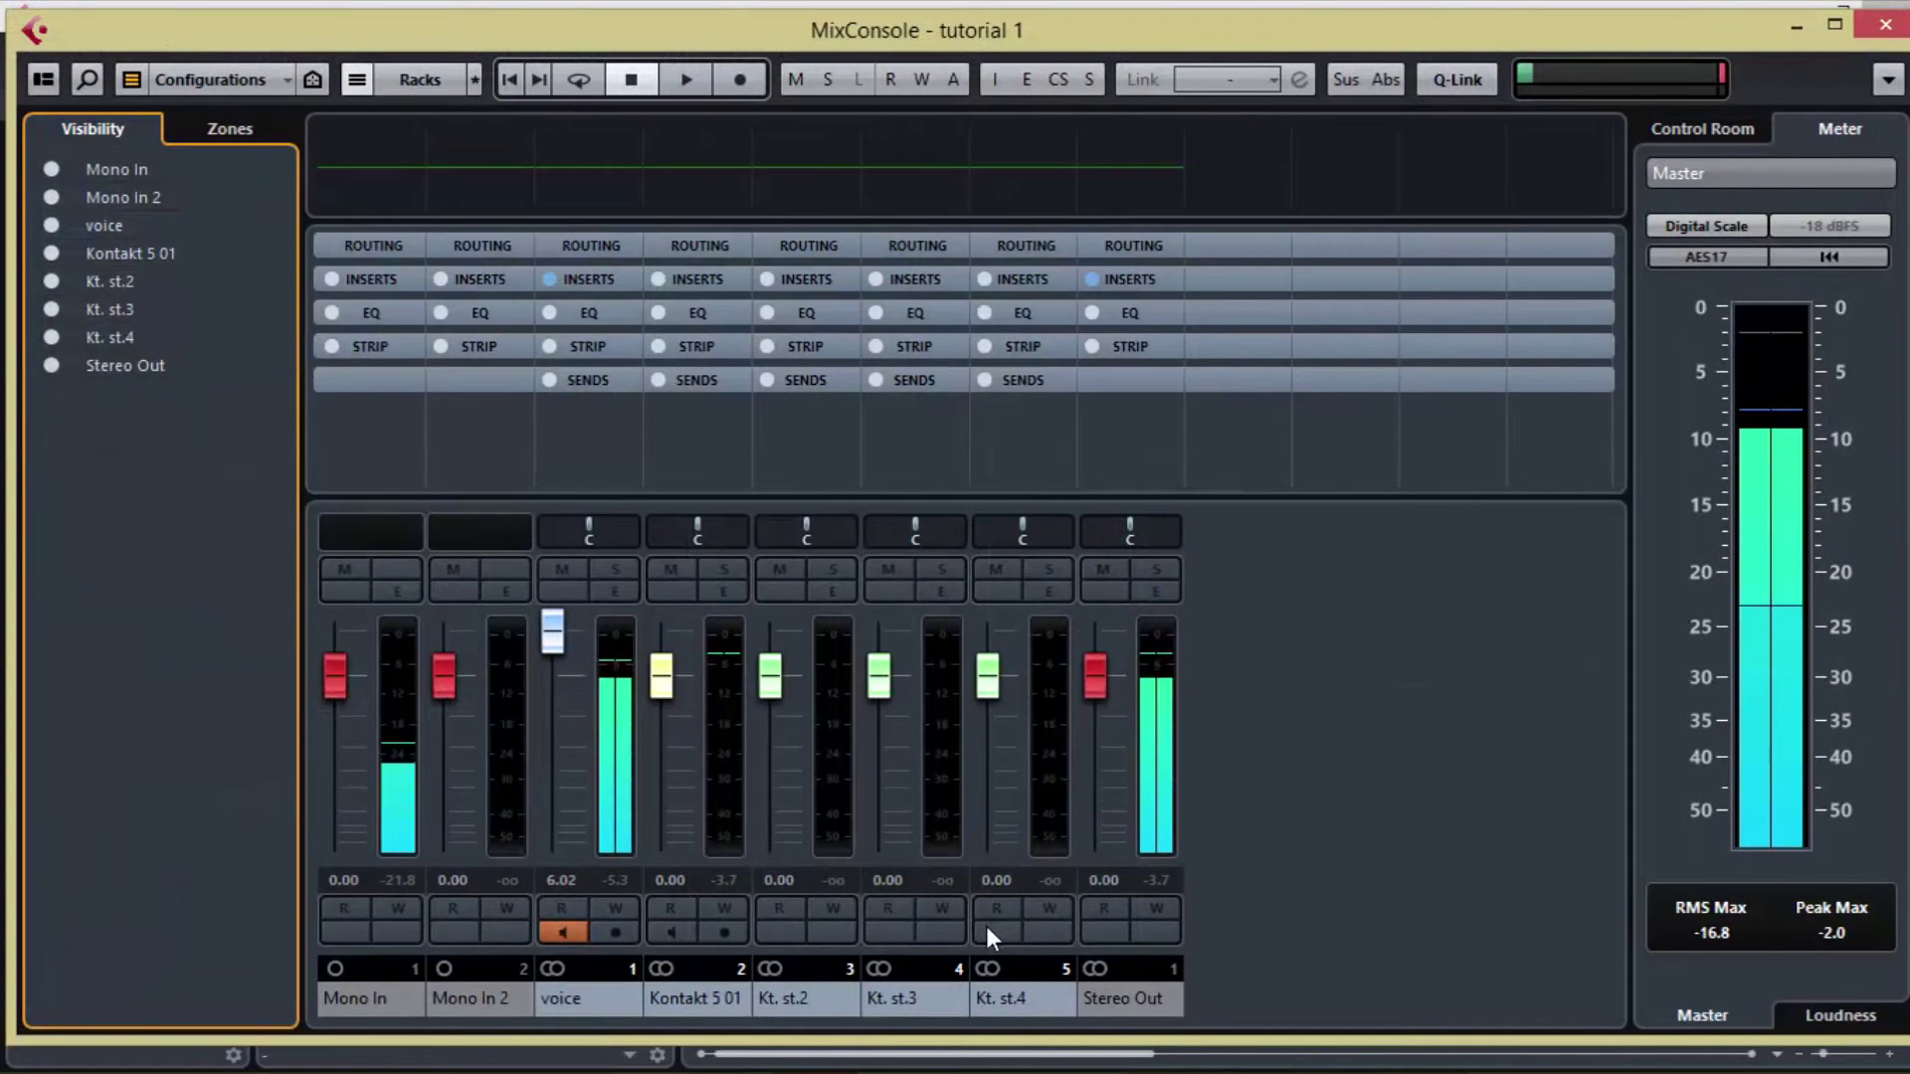
{"action": "left_click", "coordinate": [1031, 1010]}
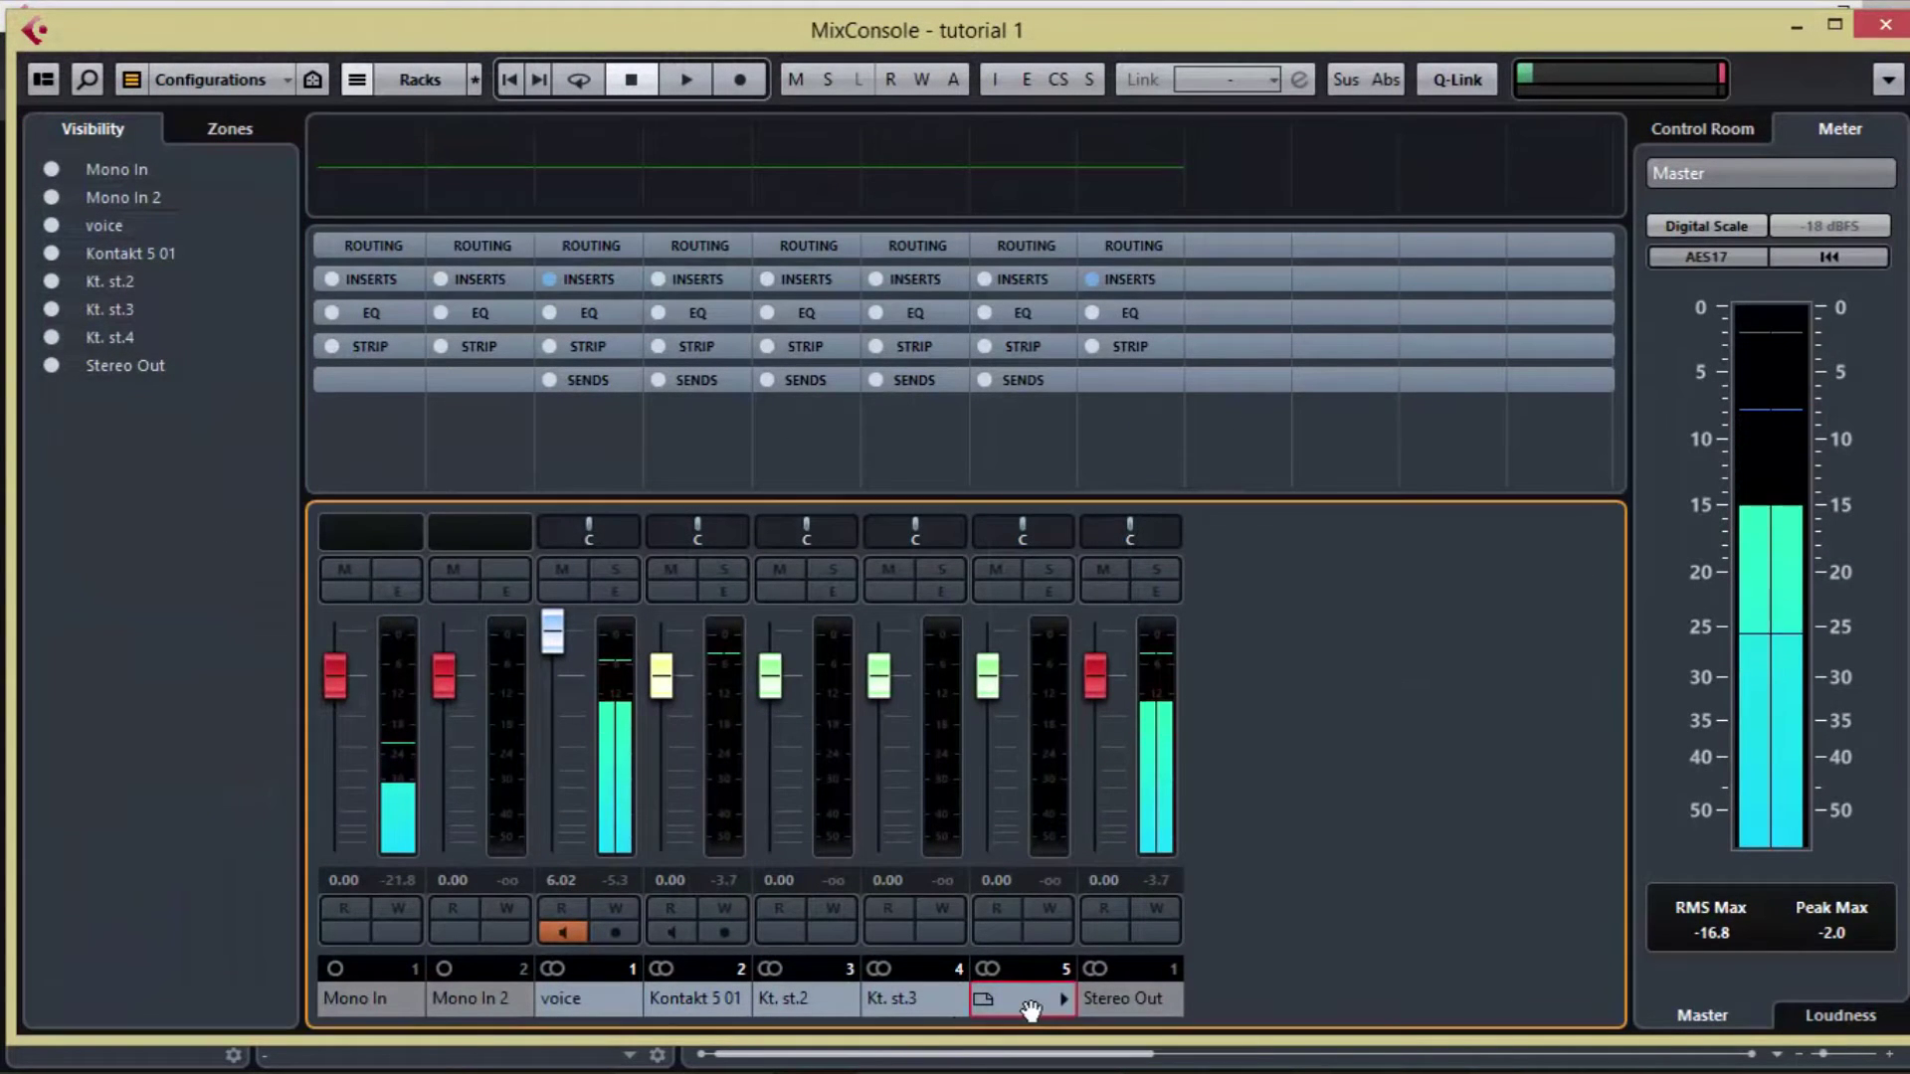
{"action": "double_click", "coordinate": [1027, 1005]}
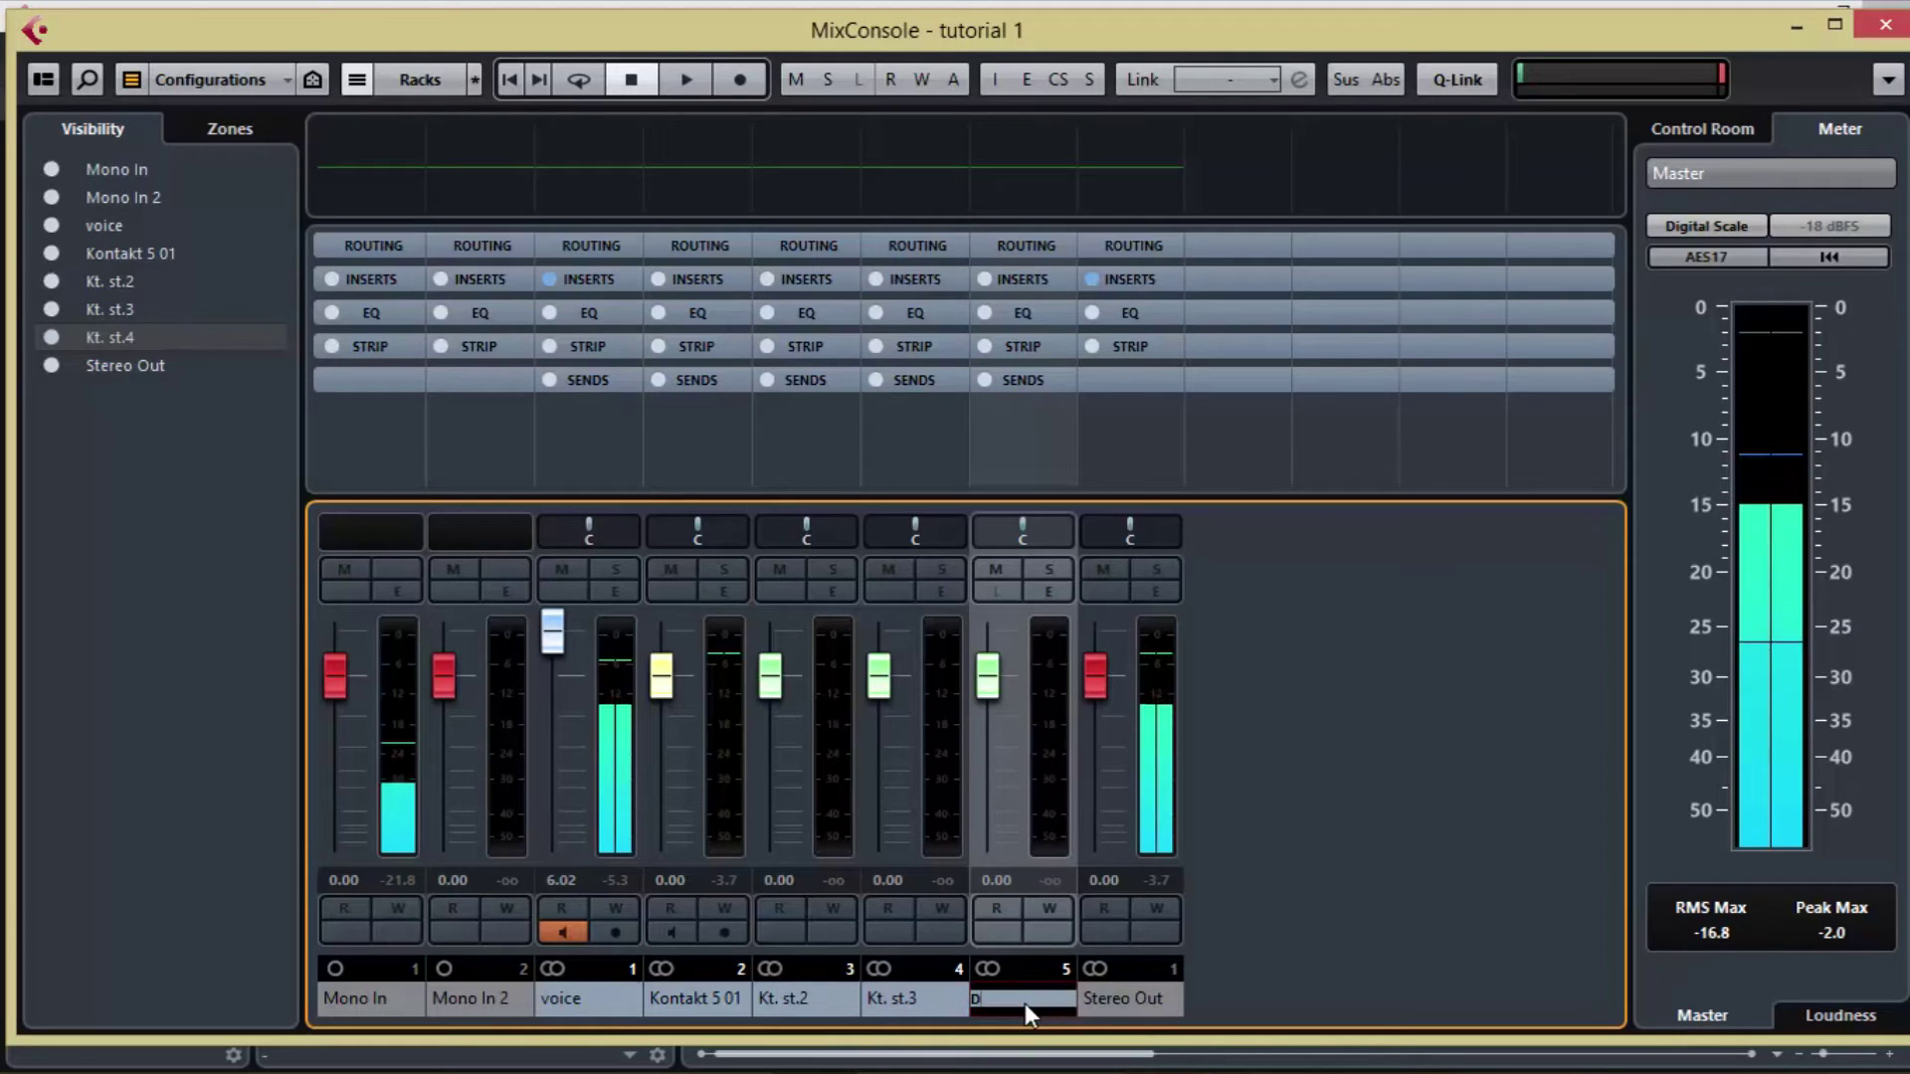
{"action": "type", "text": "DAMAGE"}
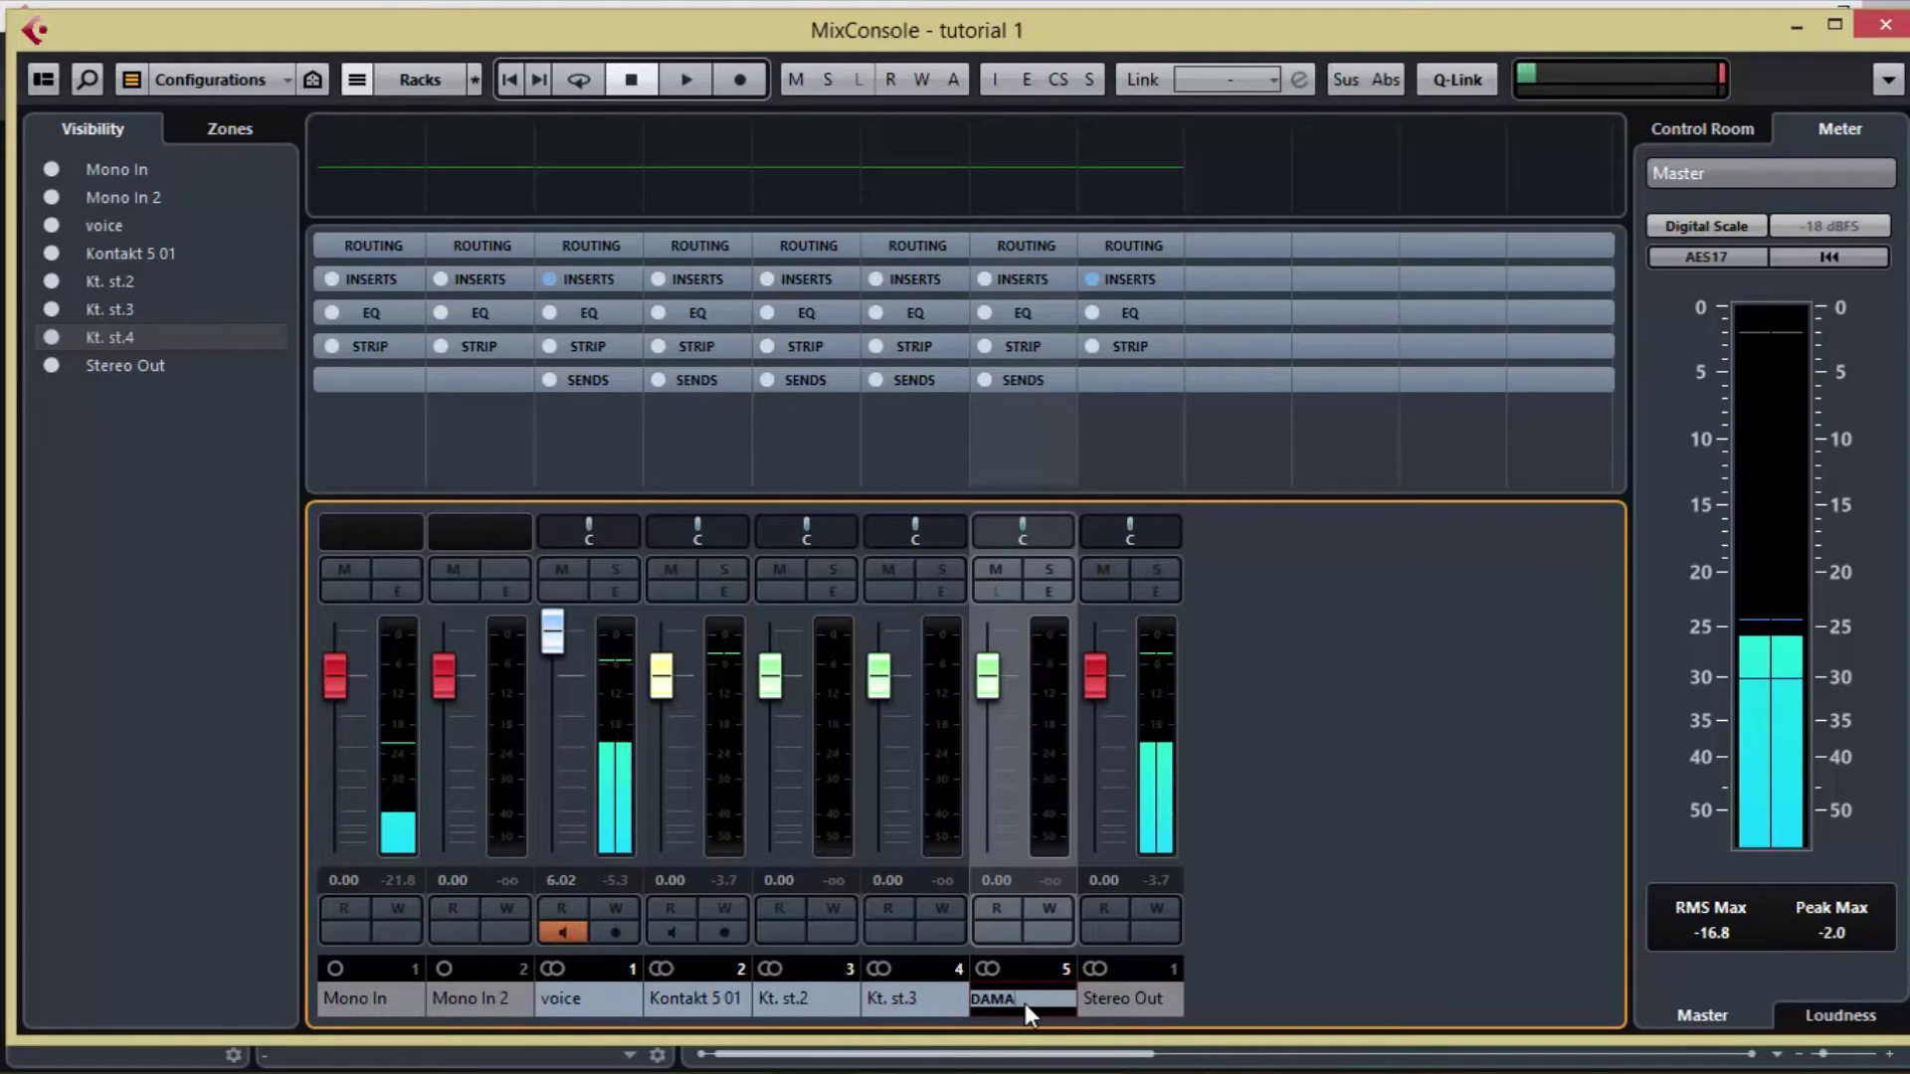
- Rename the Kt. st.2 mixer channel as BASS and the Kt. st.3 channel as ORGAN
{"action": "left_click", "coordinate": [897, 1001]}
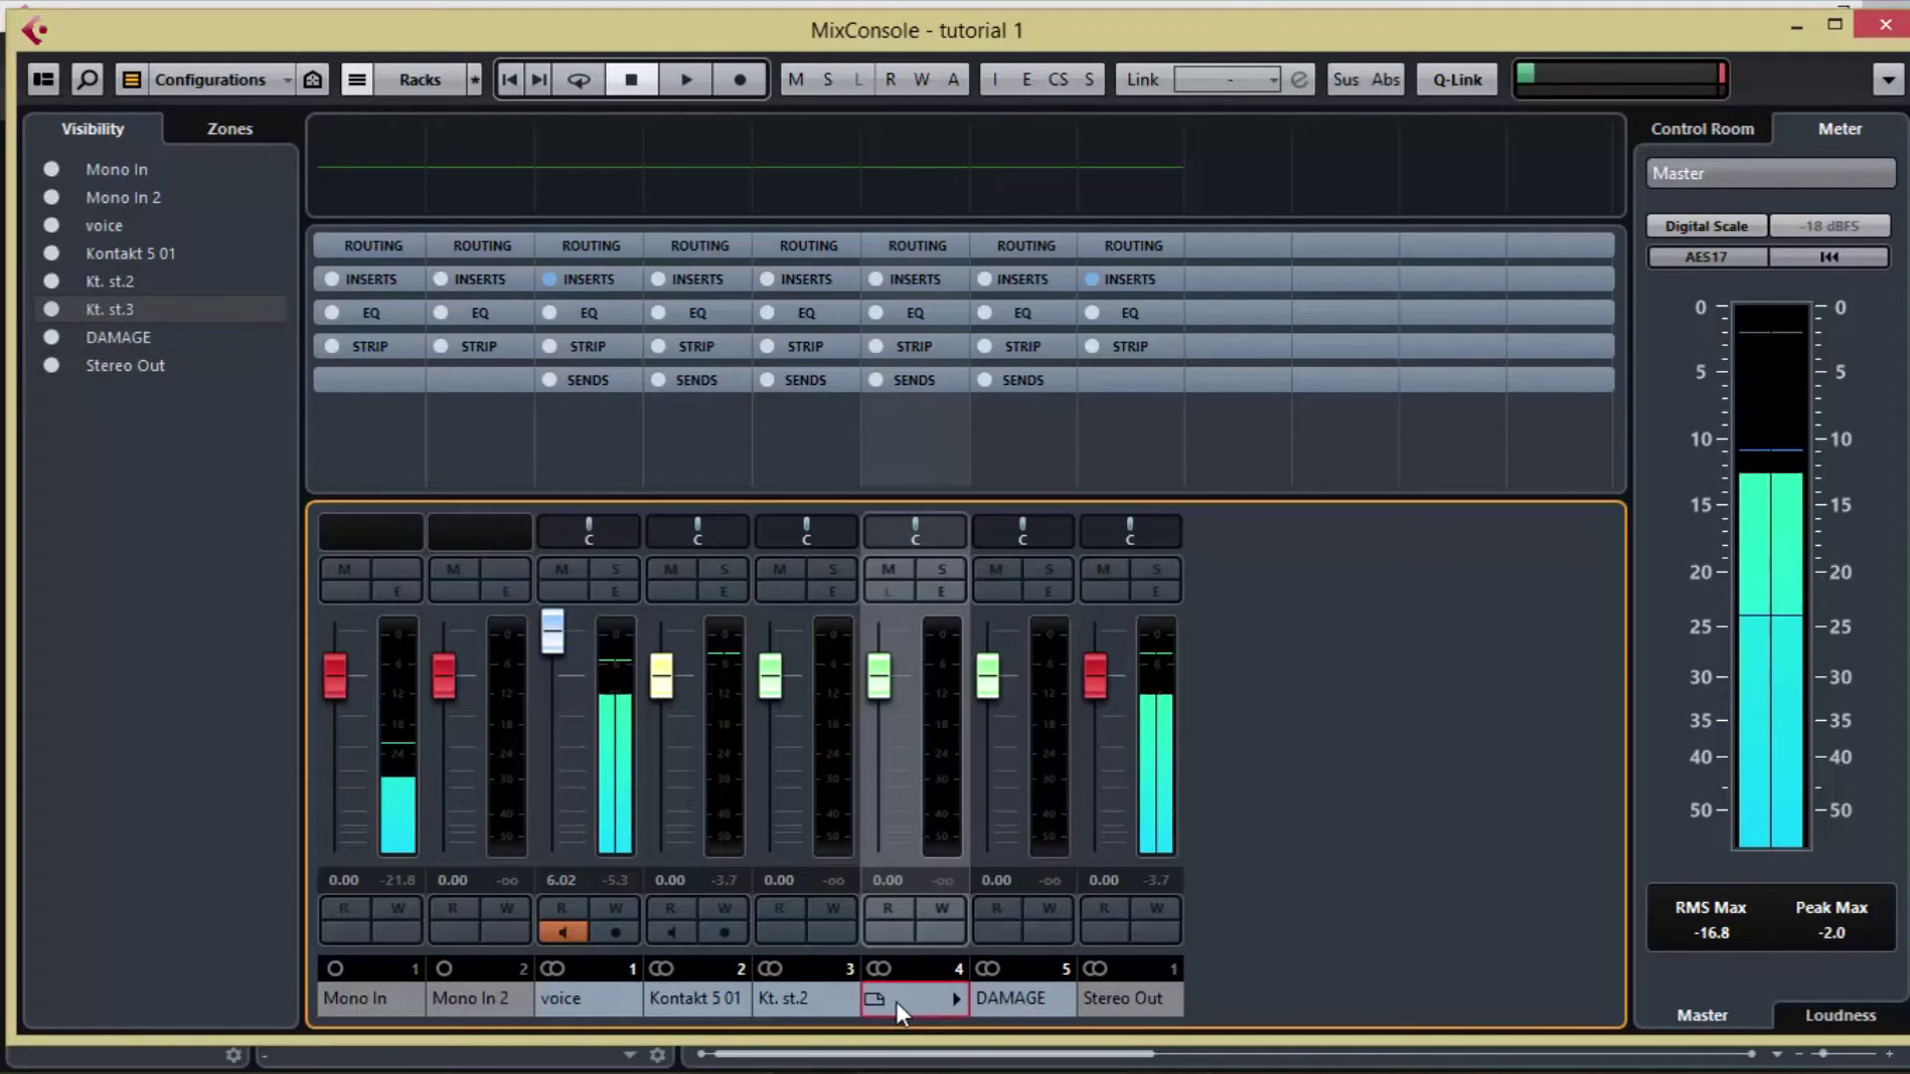
{"action": "double_click", "coordinate": [800, 998]}
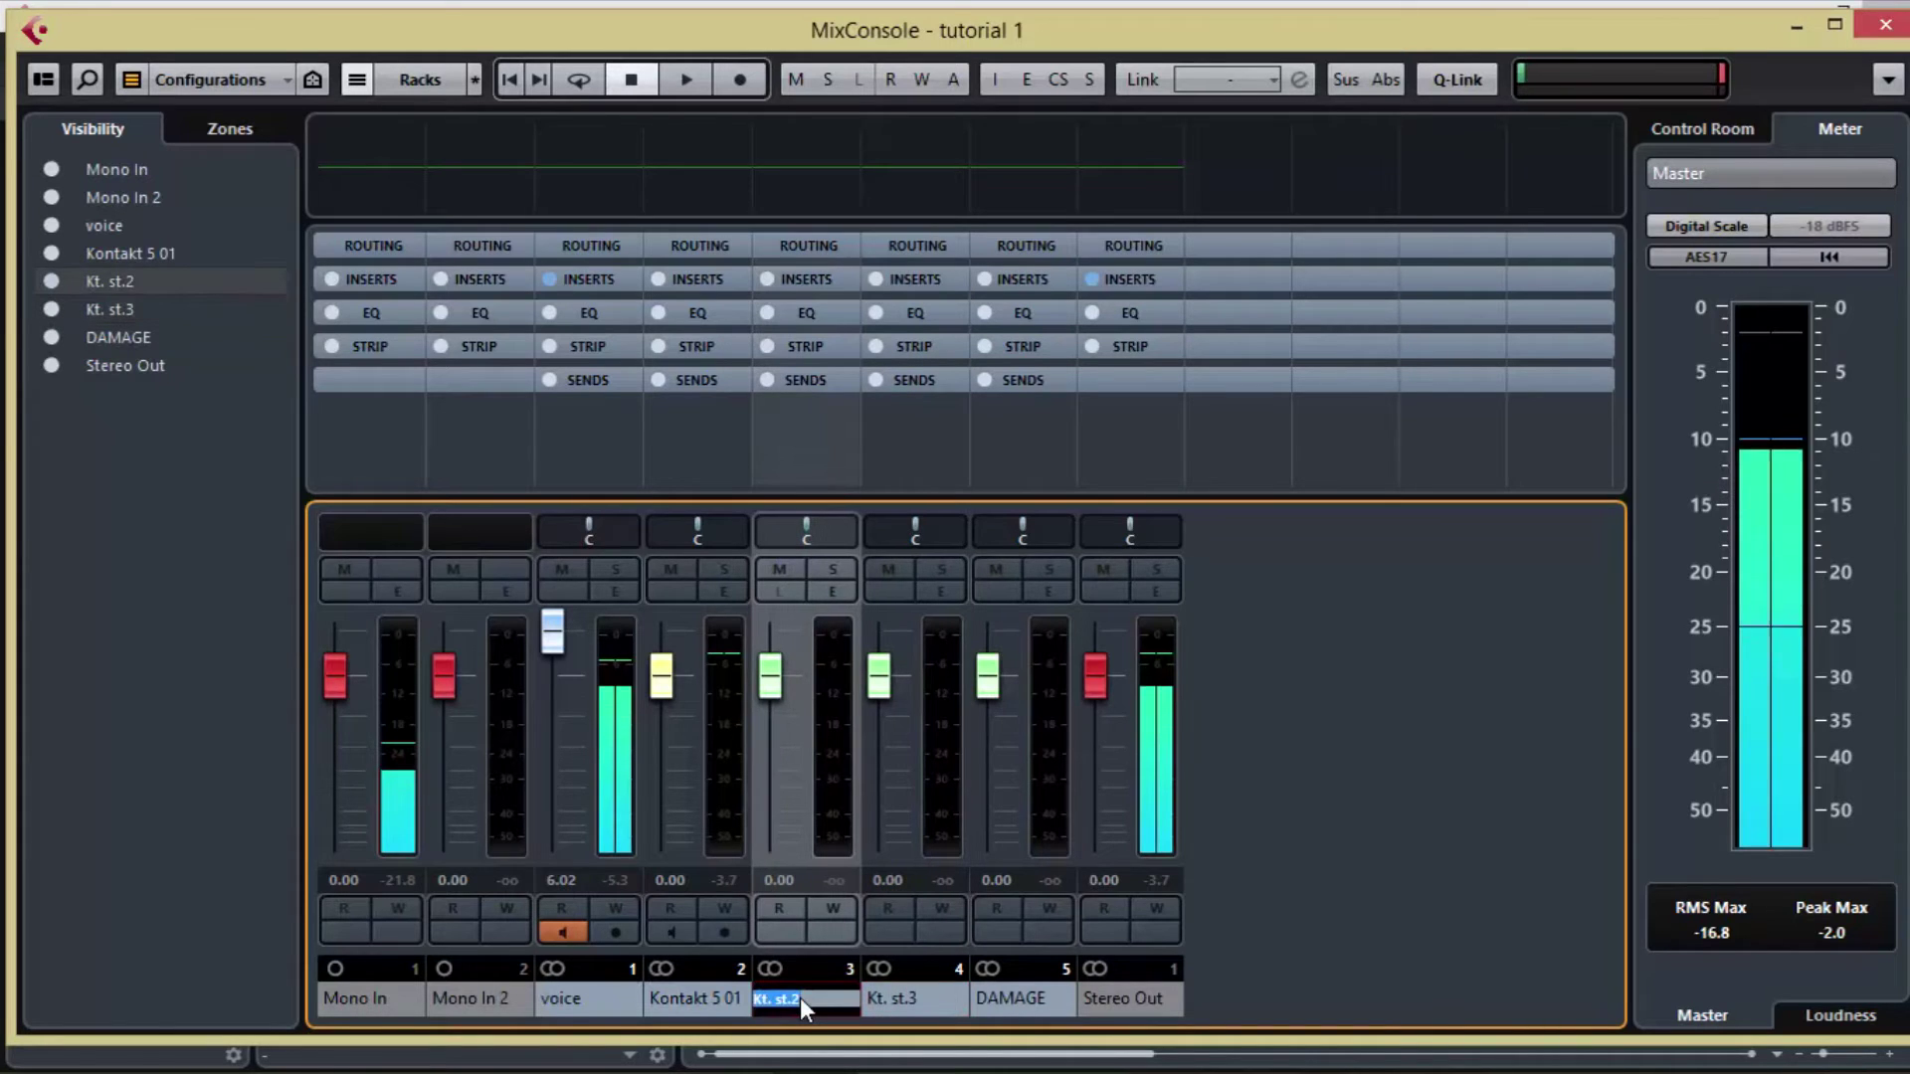
{"action": "type", "text": "BASS"}
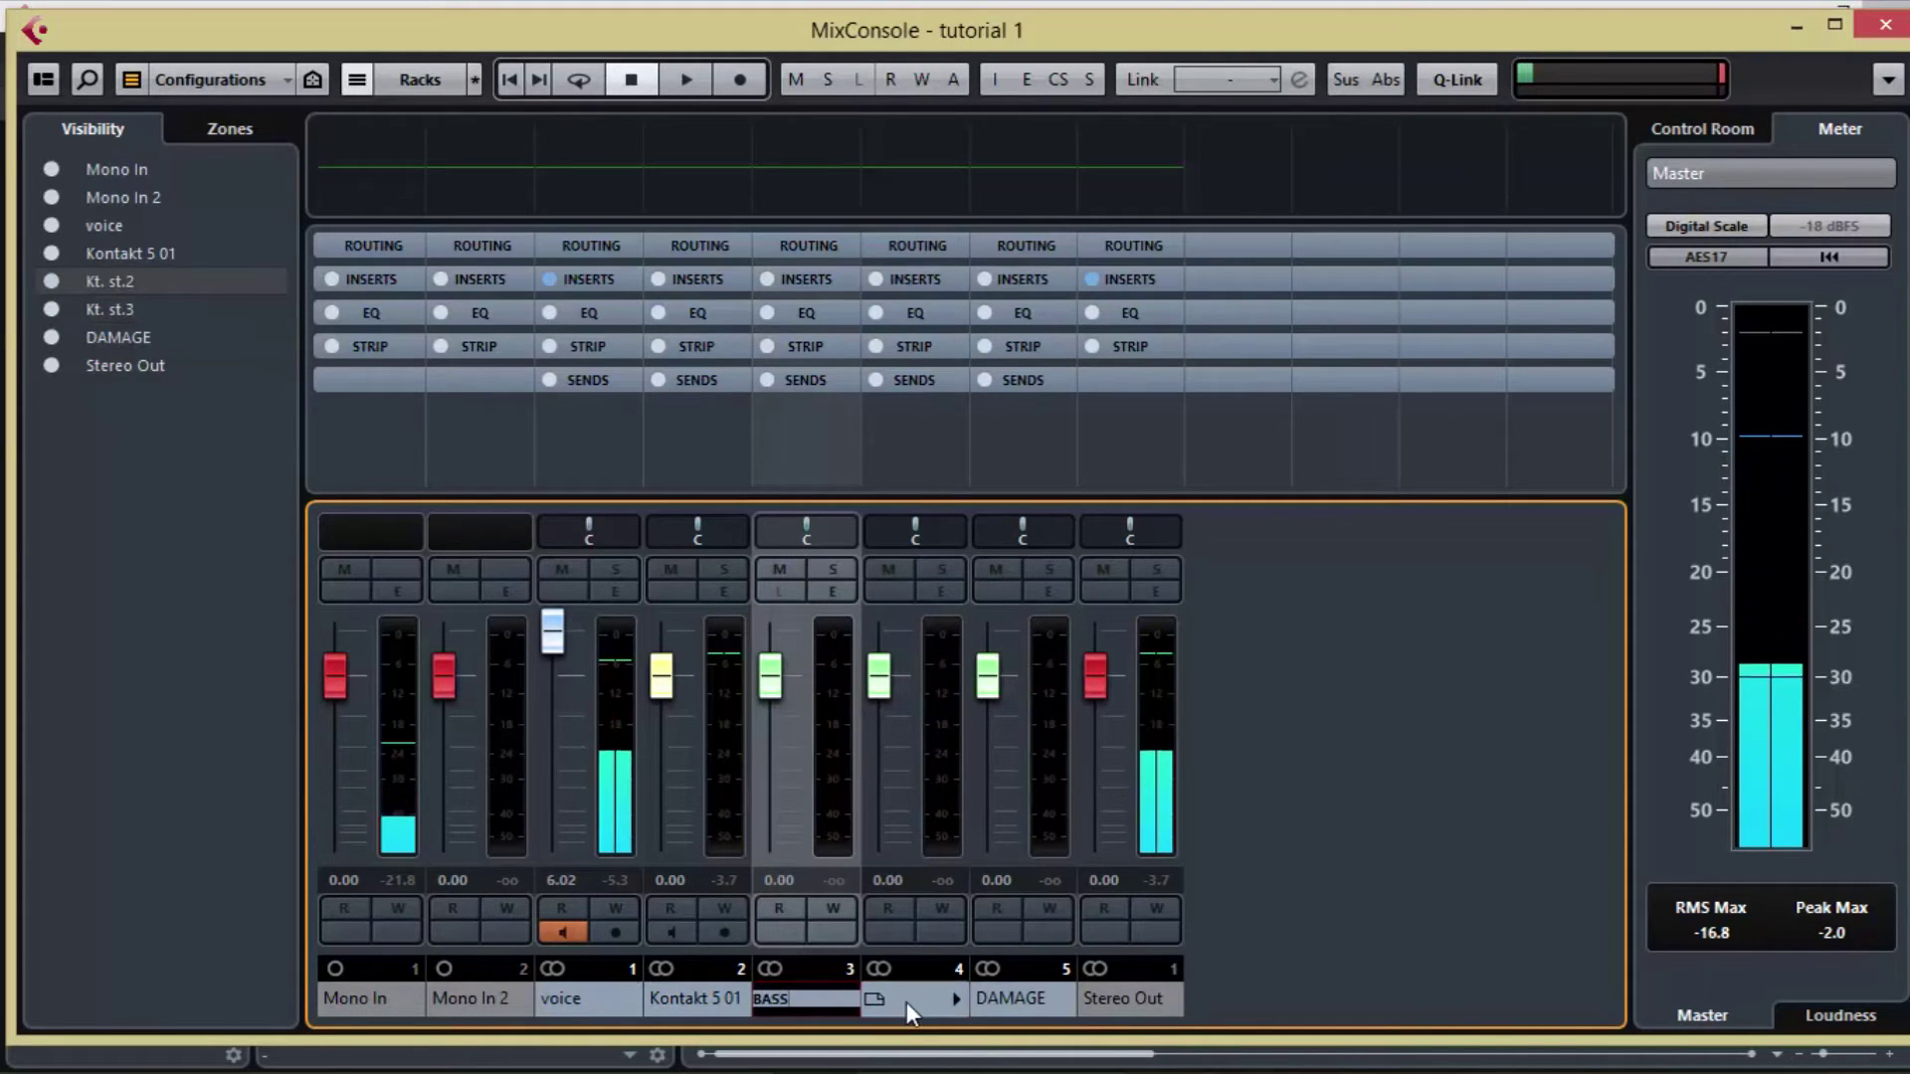
{"action": "double_click", "coordinate": [905, 1001]}
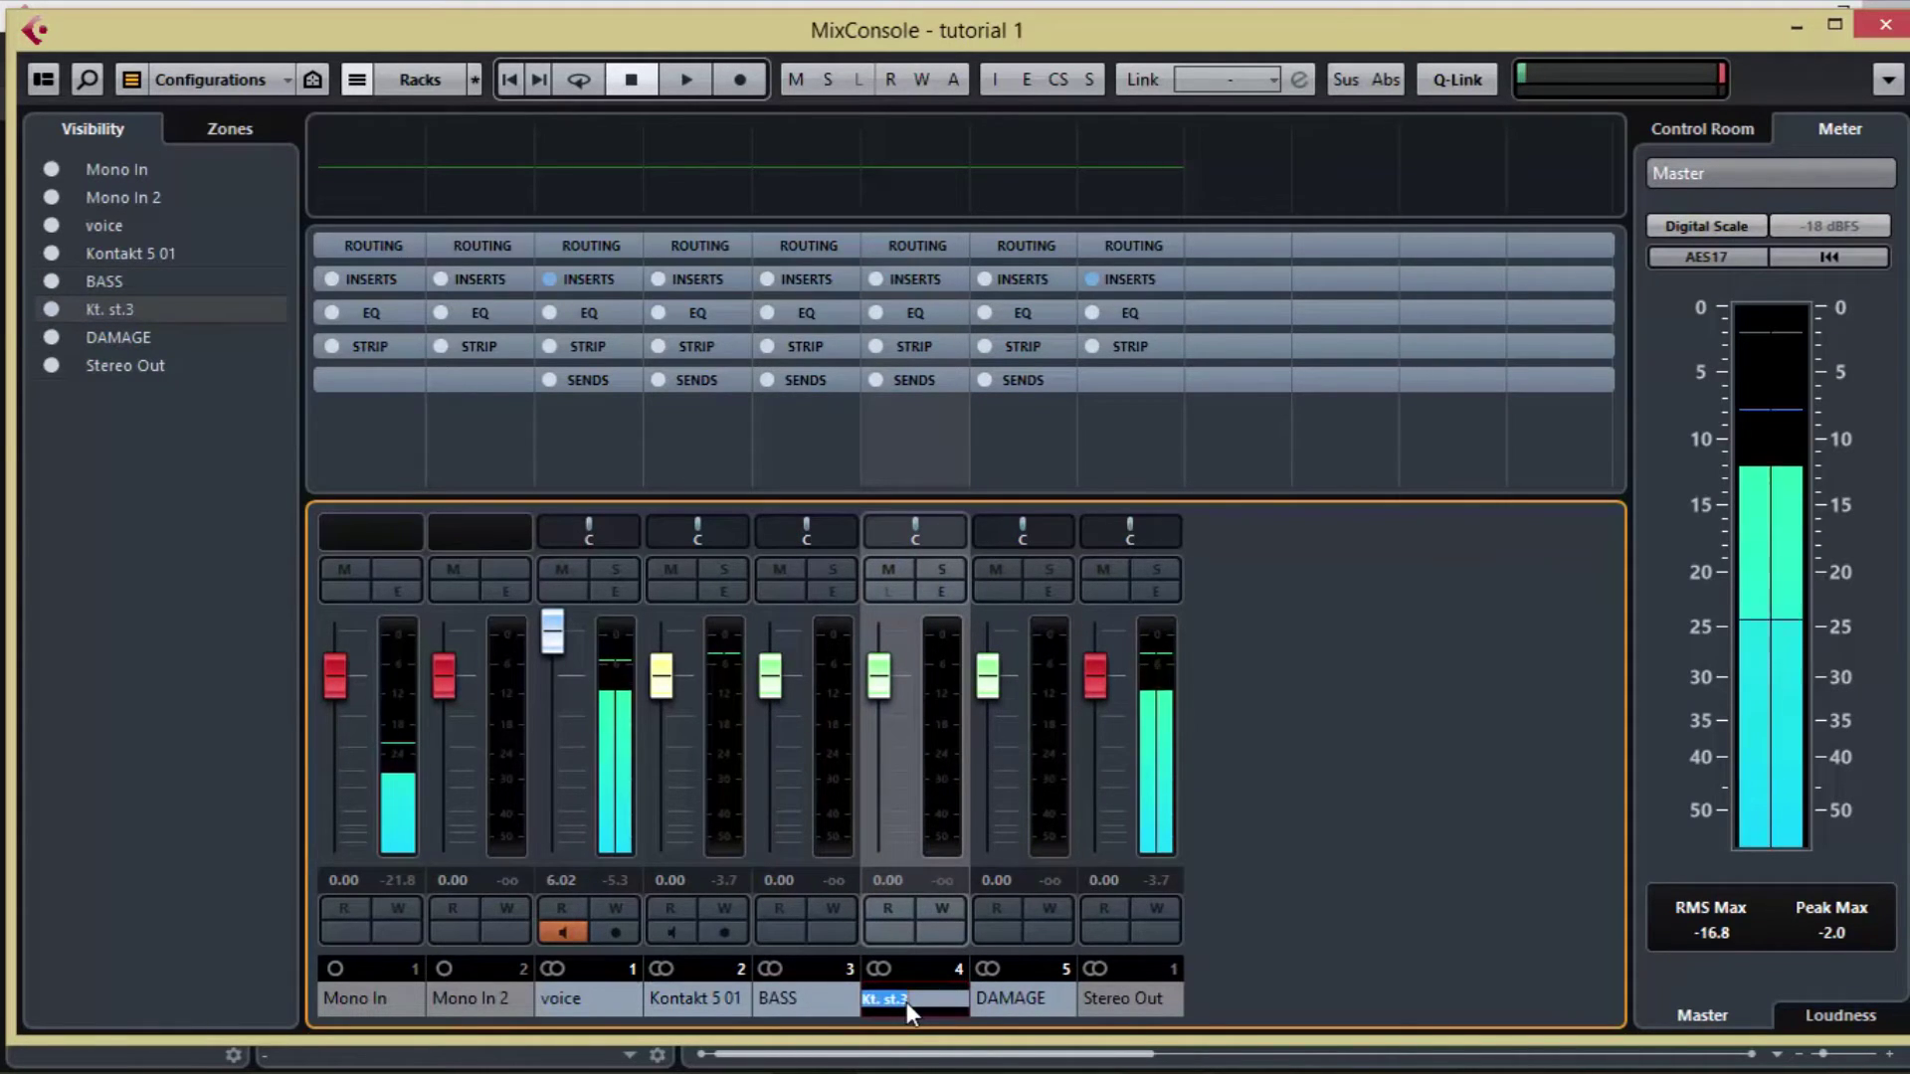
{"action": "type", "text": "OR"}
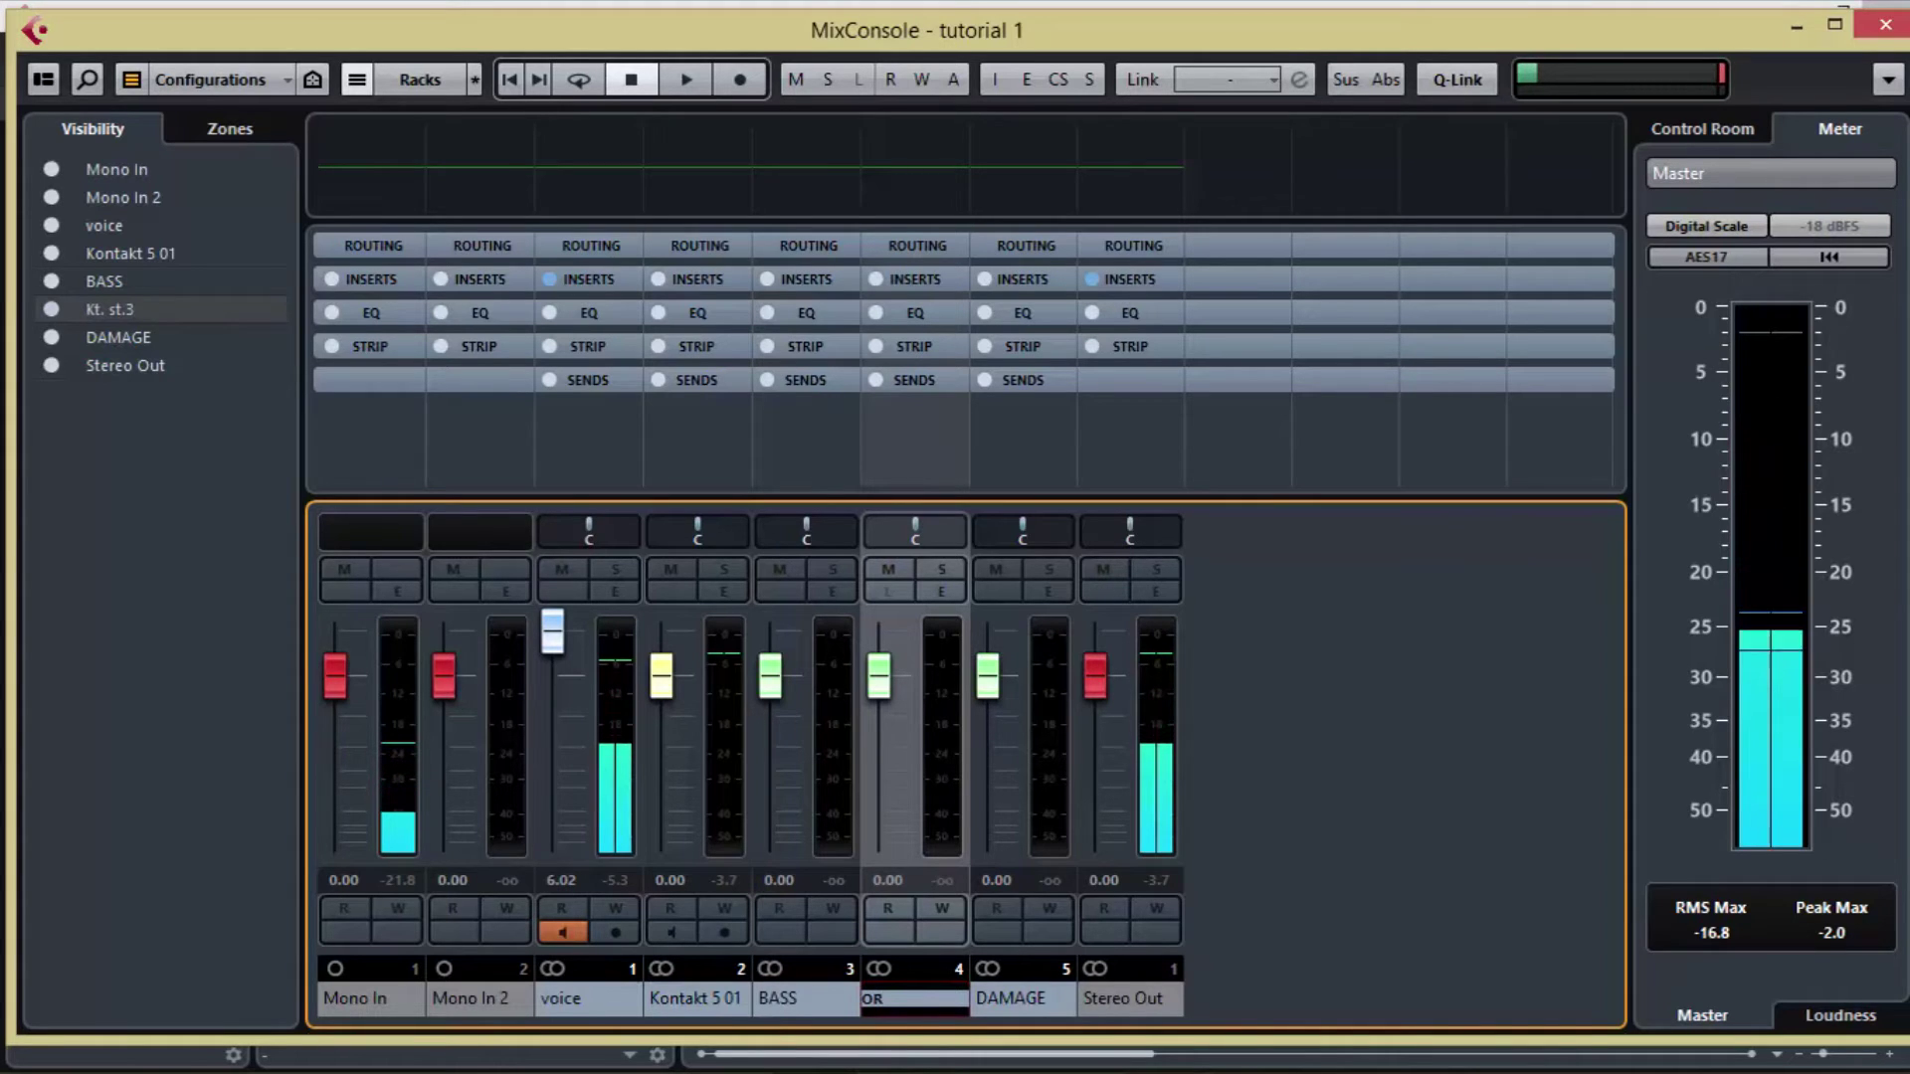
{"action": "type", "text": "GAN"}
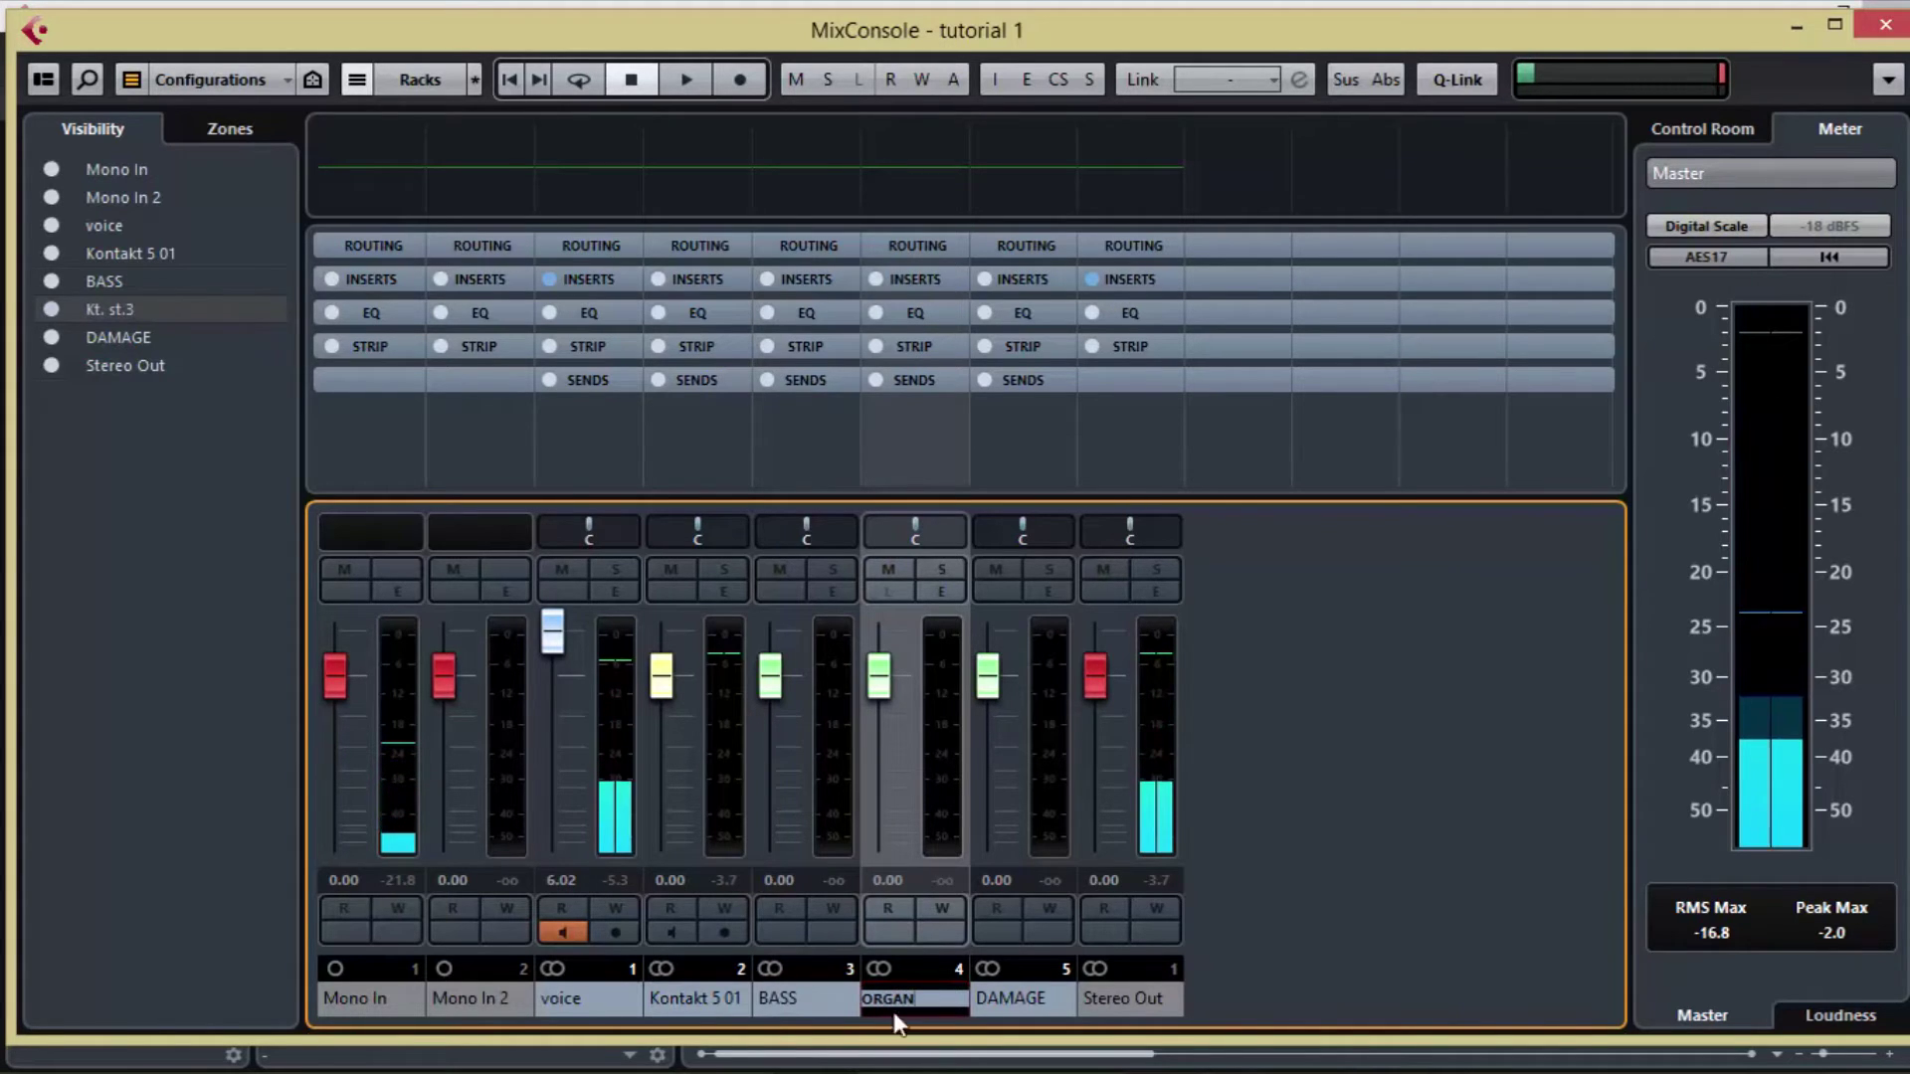
- Rename the Kontakt 5 01 mixer channel as PIANO and close the MixConsole
{"action": "double_click", "coordinate": [703, 1002]}
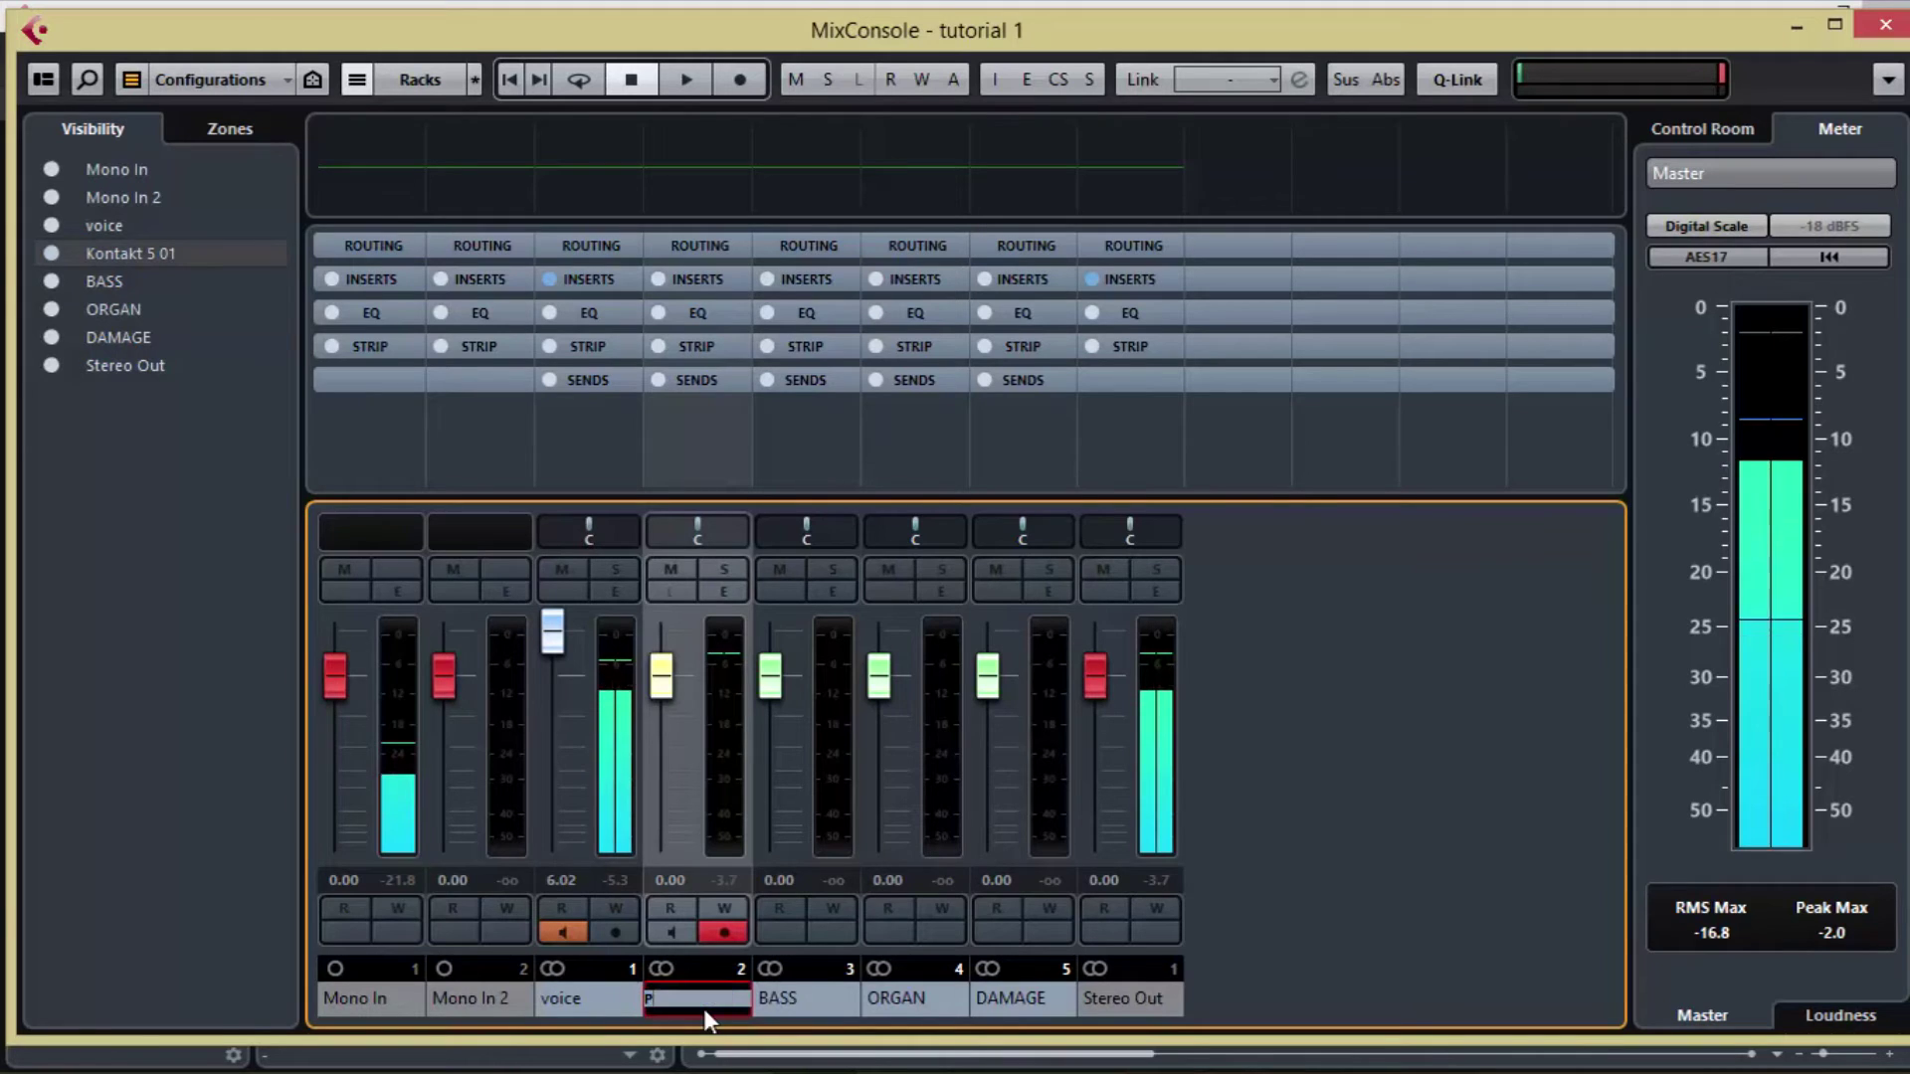
{"action": "type", "text": "PIANO"}
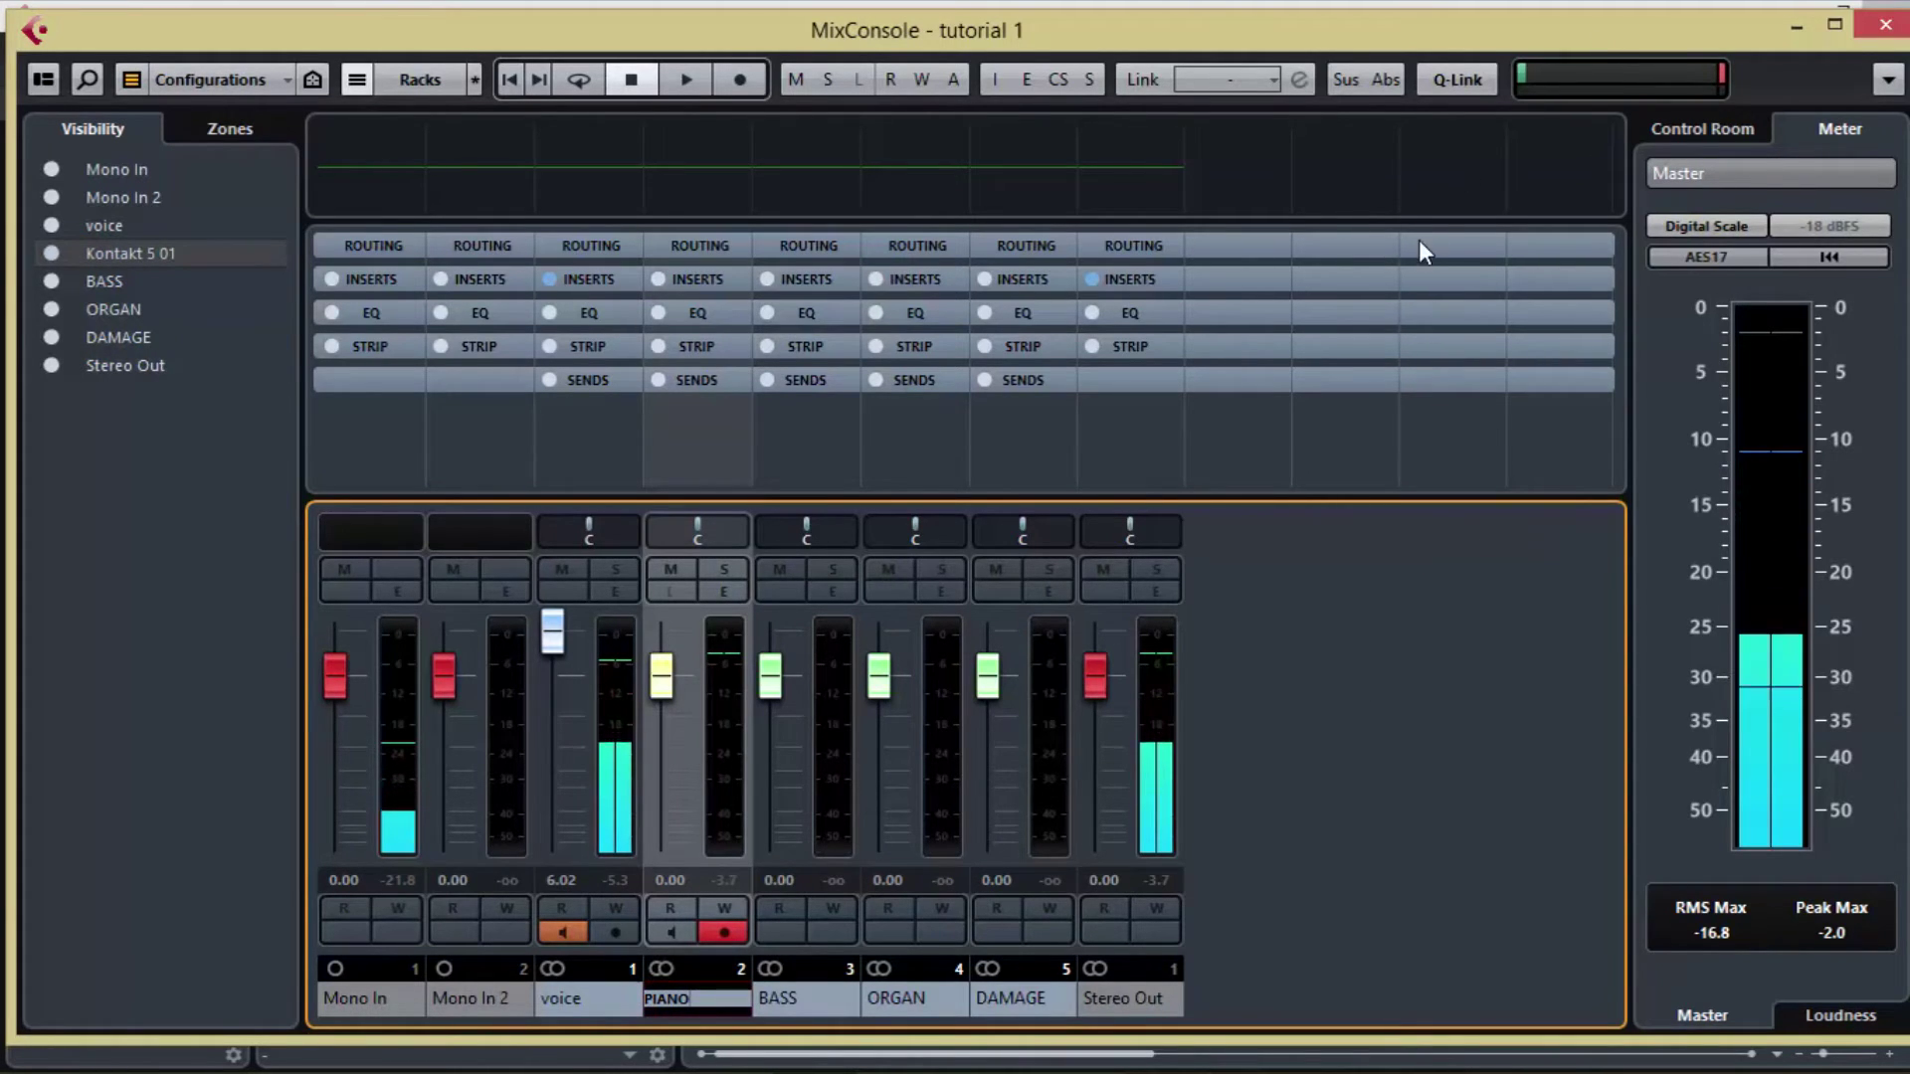
{"action": "left_click", "coordinate": [797, 1013]}
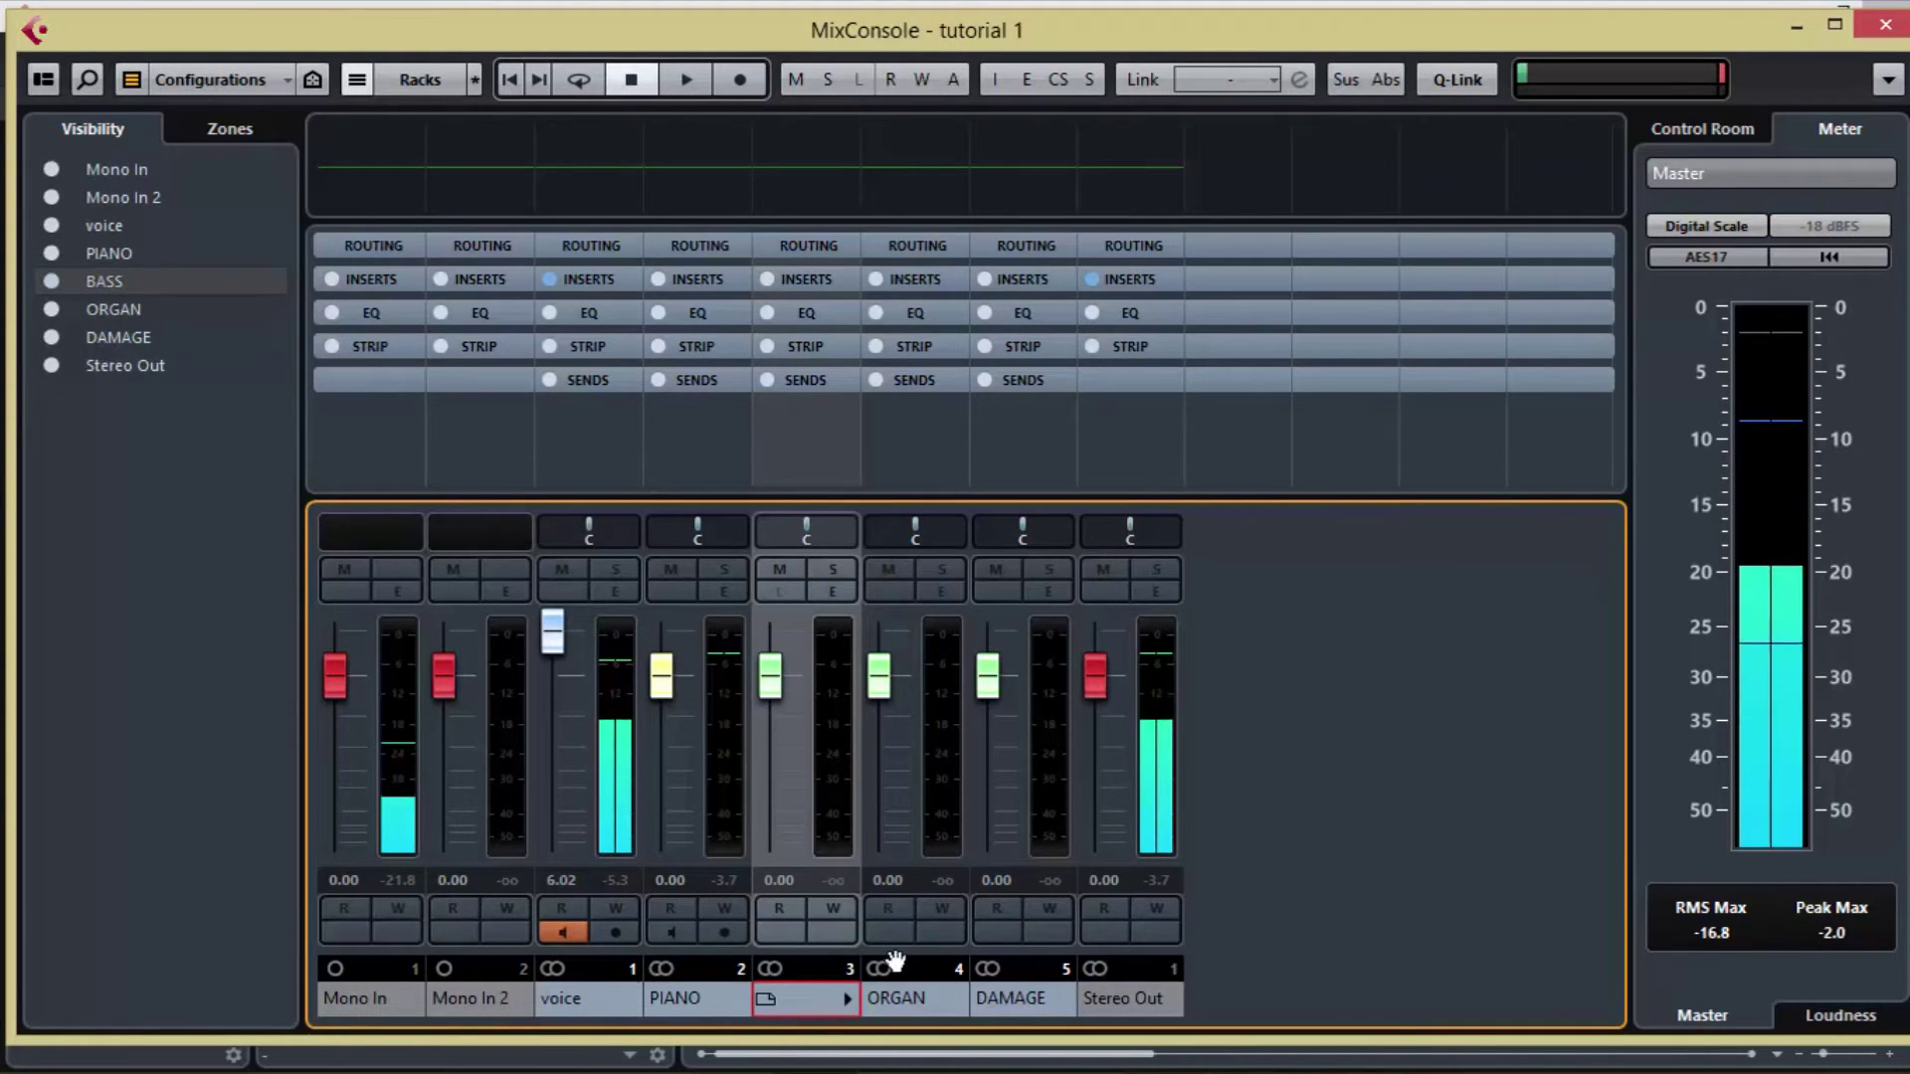
{"action": "left_click", "coordinate": [1883, 27]}
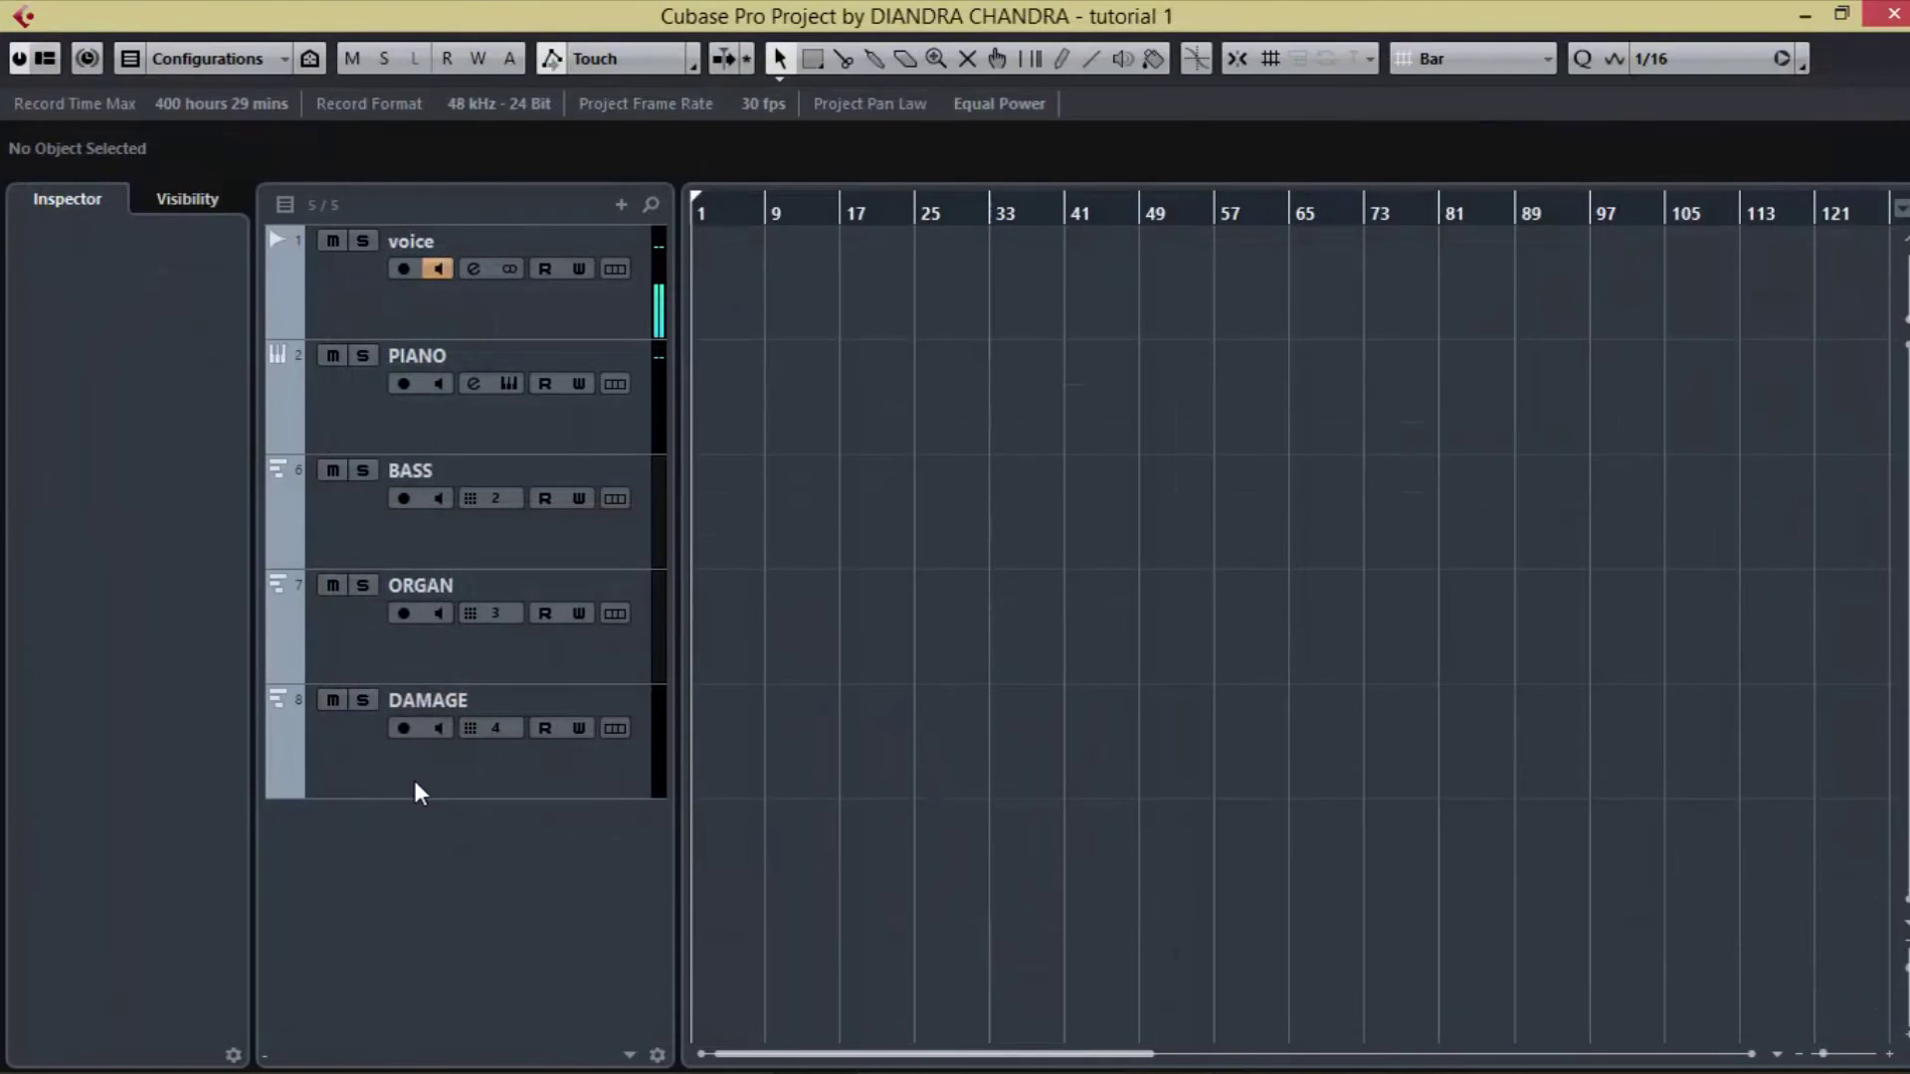
- Select the DAMAGE track and review the PIANO, BASS, ORGAN and DAMAGE channels in the MixConsole
{"action": "left_click", "coordinate": [414, 780]}
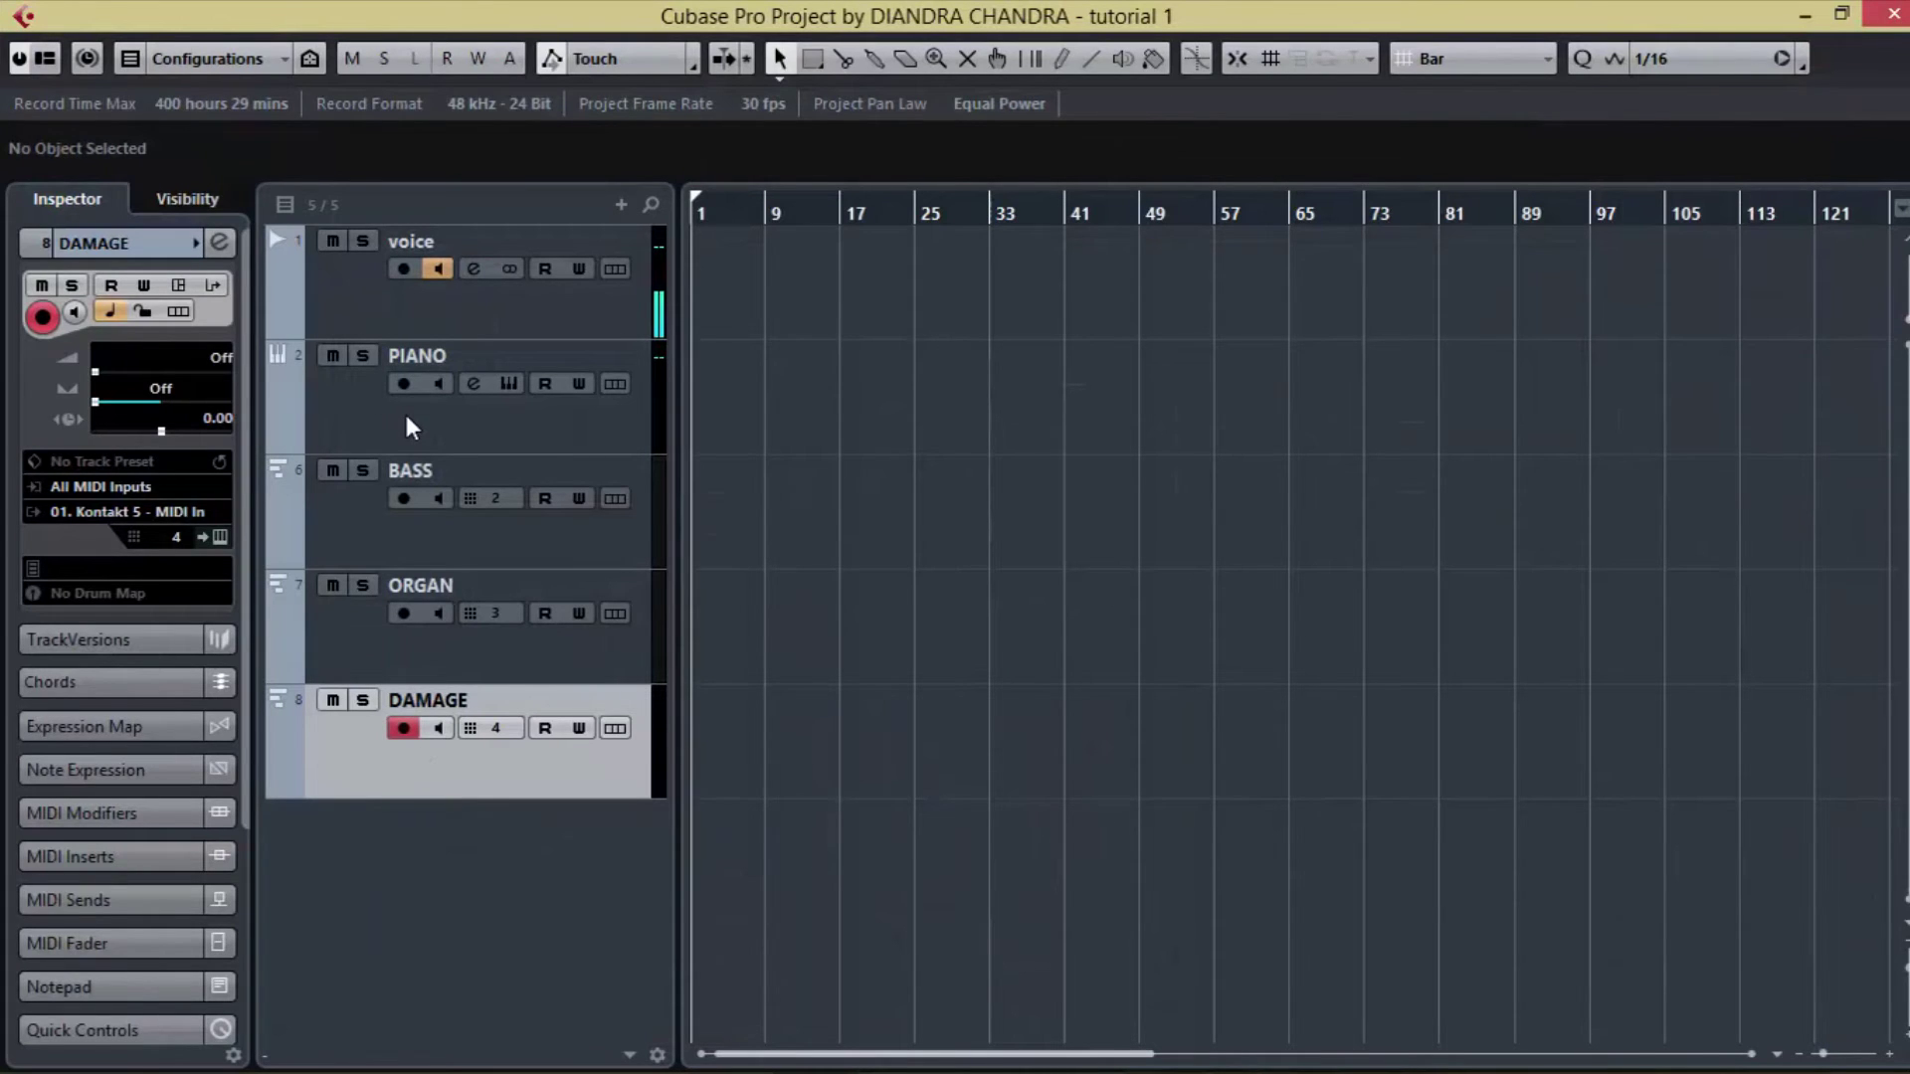
{"action": "key", "text": "F3"}
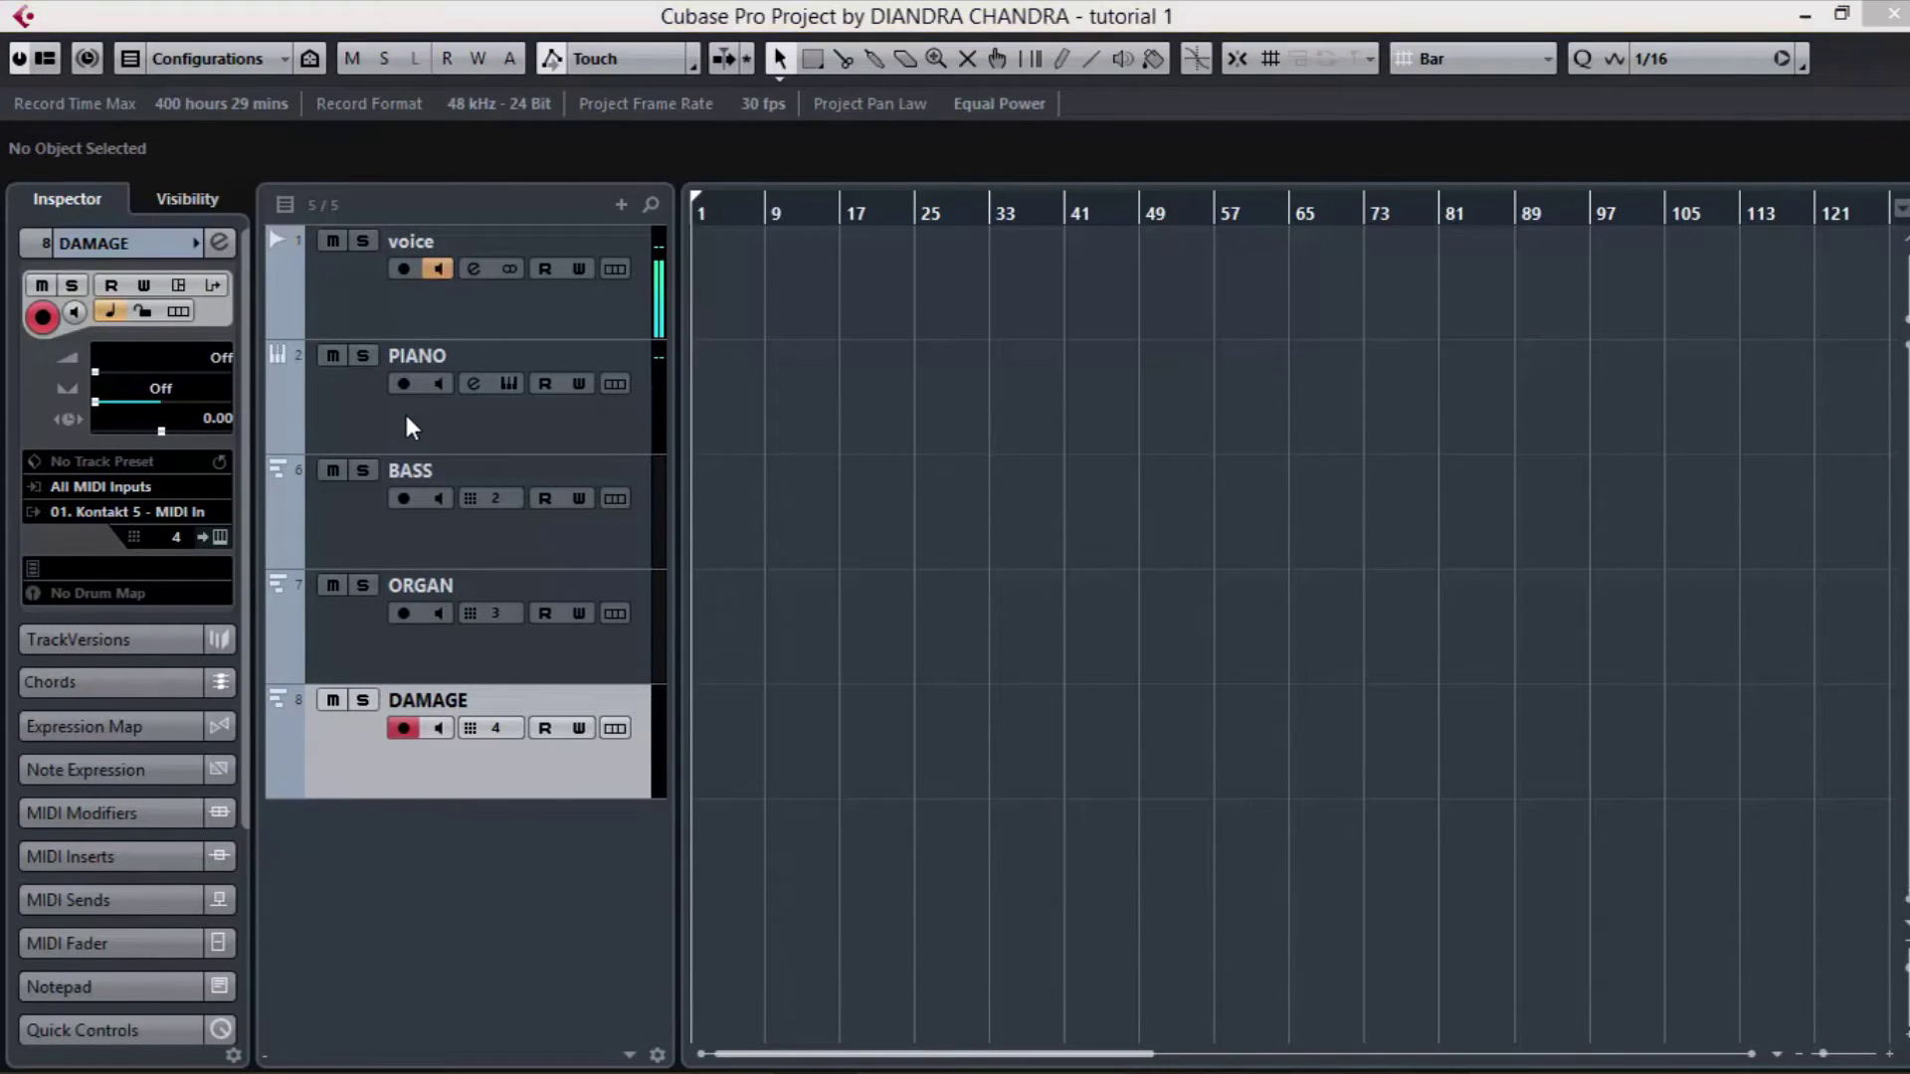
{"action": "key", "text": "F3"}
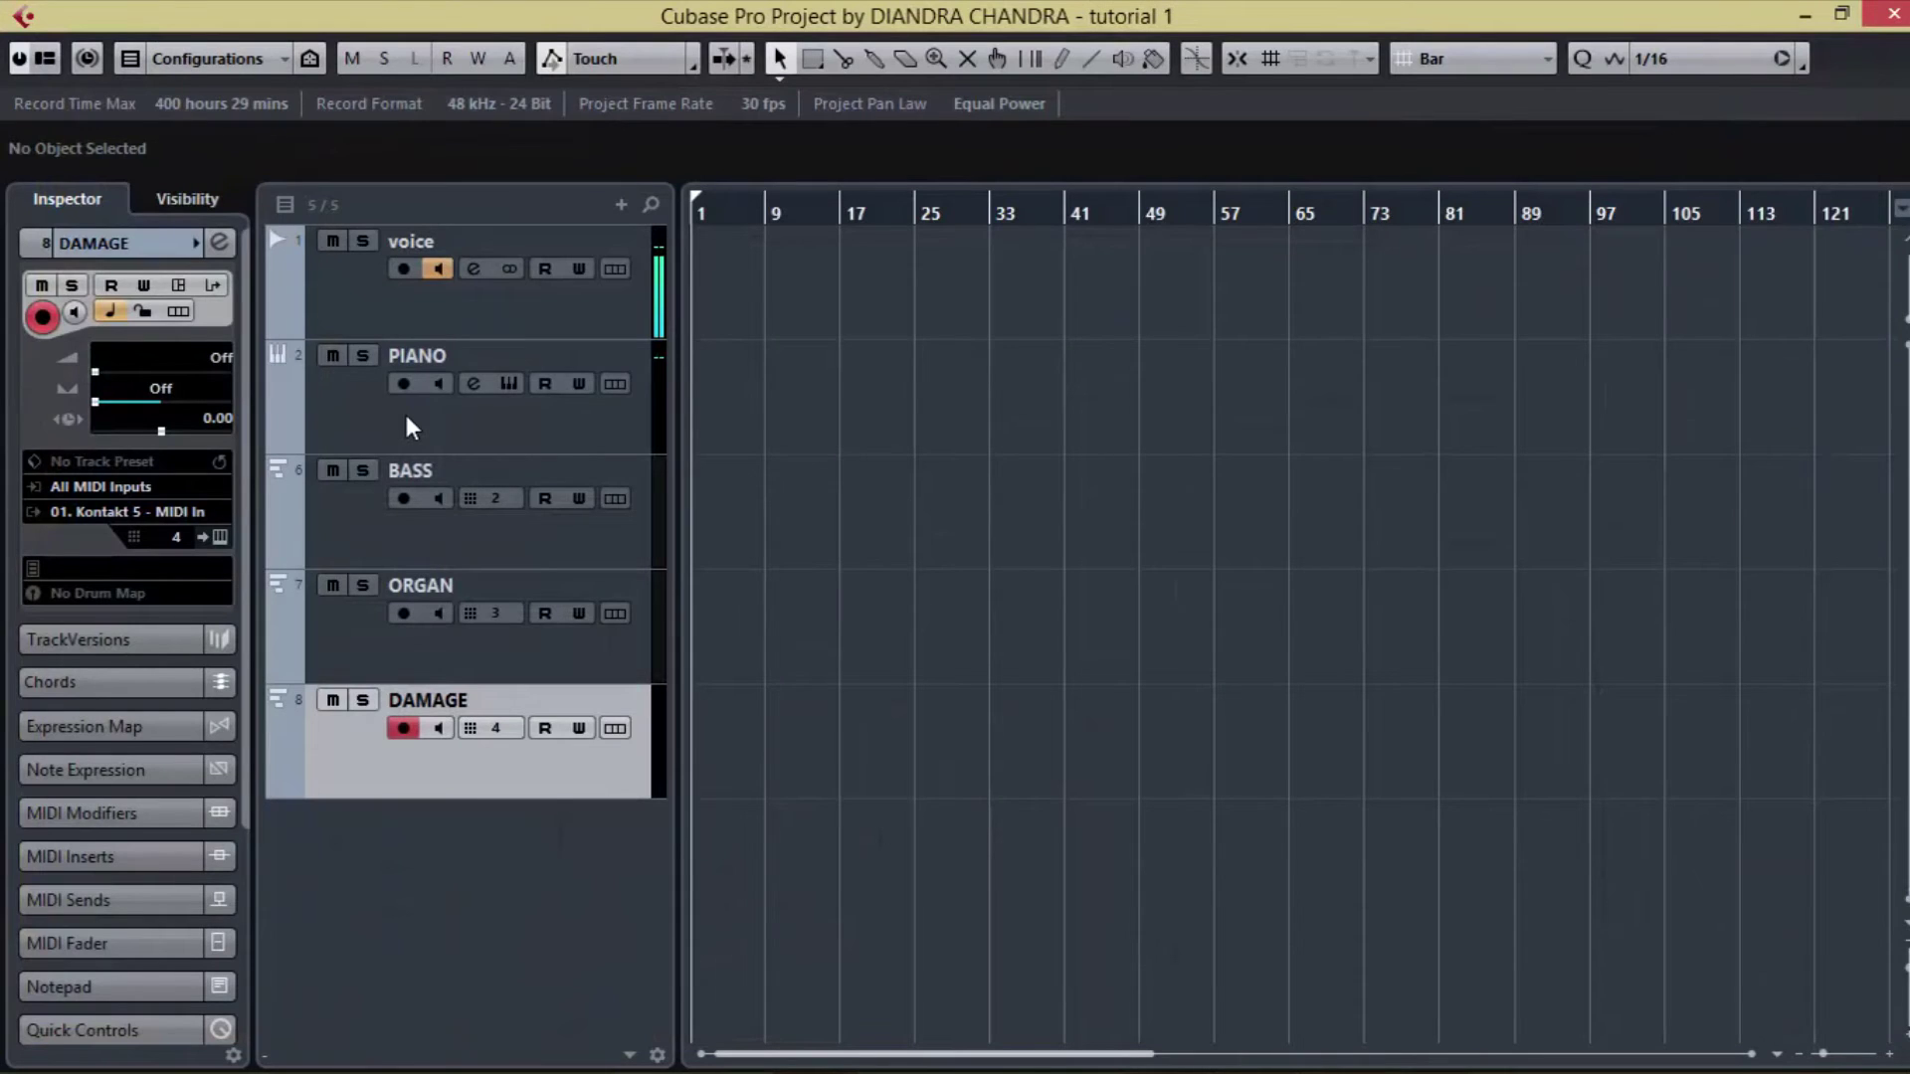
{"action": "key", "text": "F3"}
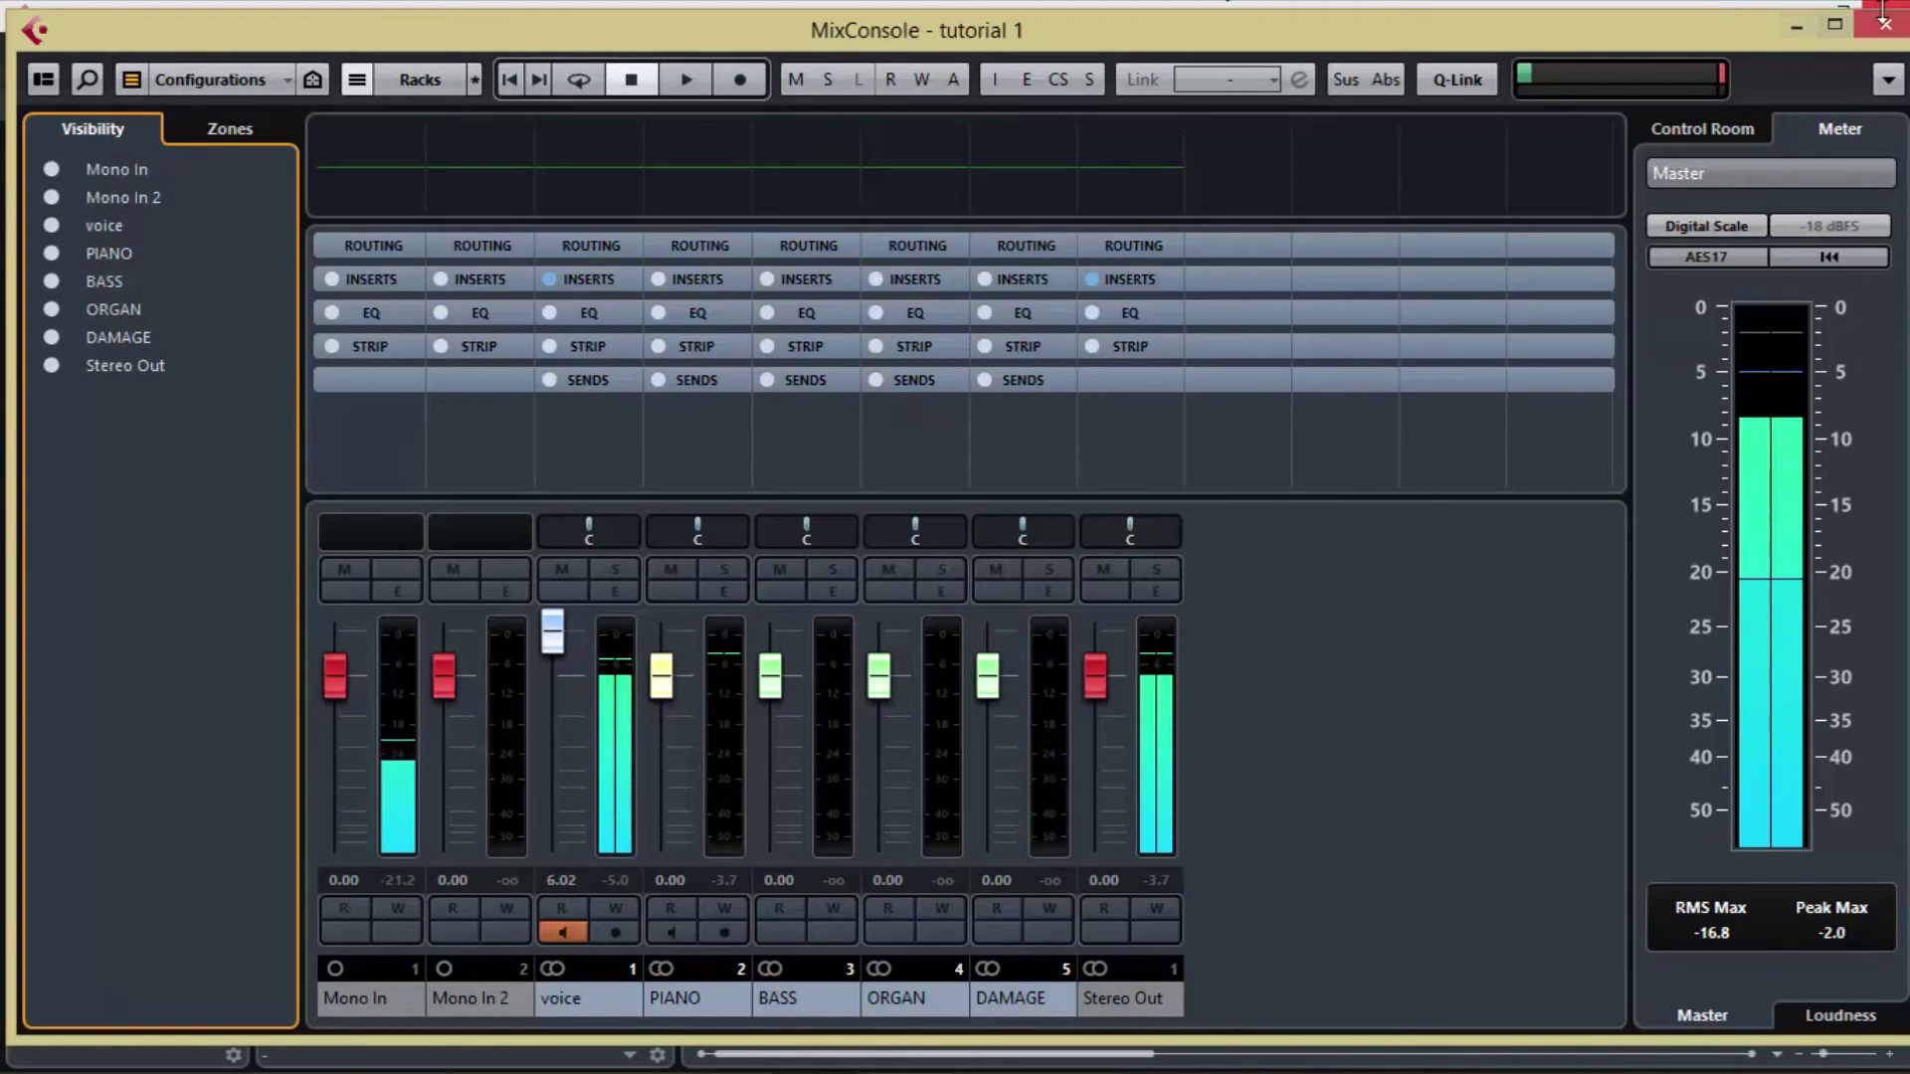
{"action": "left_click", "coordinate": [1886, 25]}
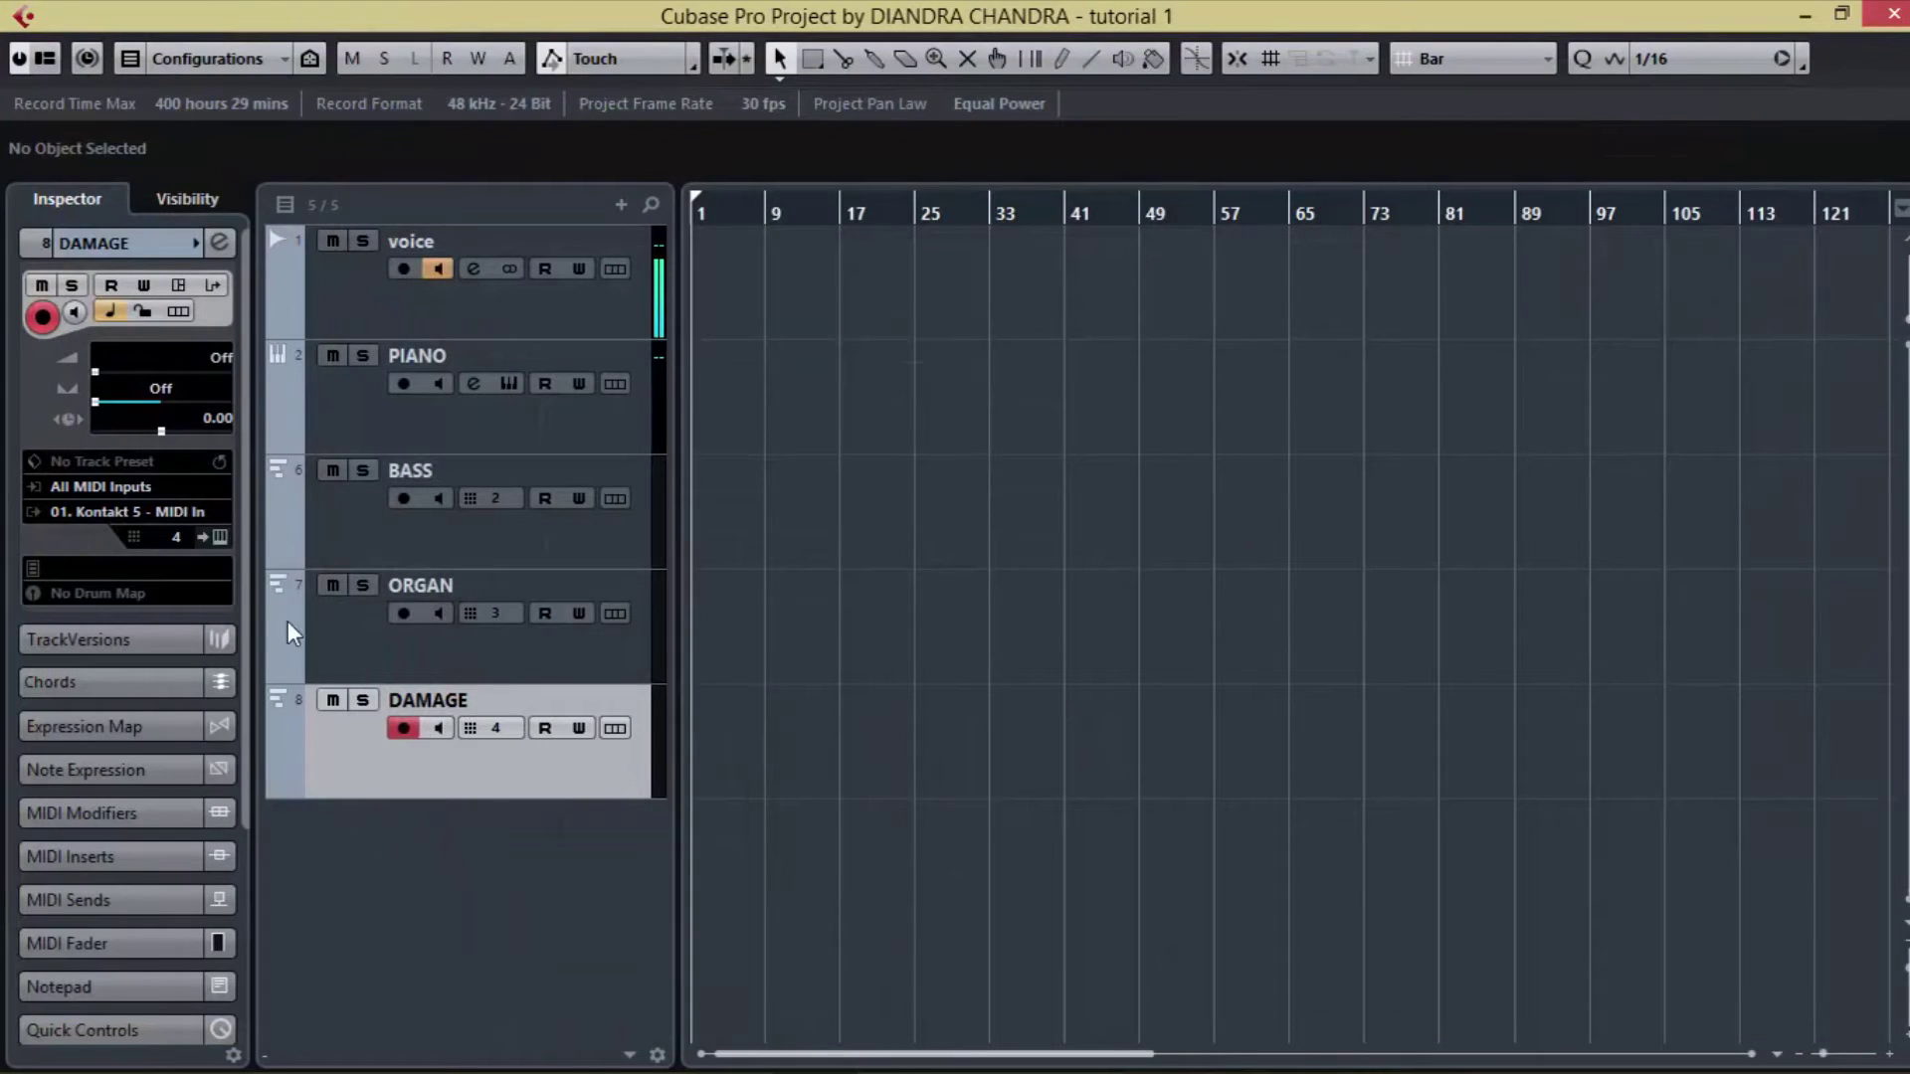
- Open Kontakt 5 from the DAMAGE track and route the Scarbee Jay-Bass instrument's output to st.2
{"action": "left_click", "coordinate": [220, 536]}
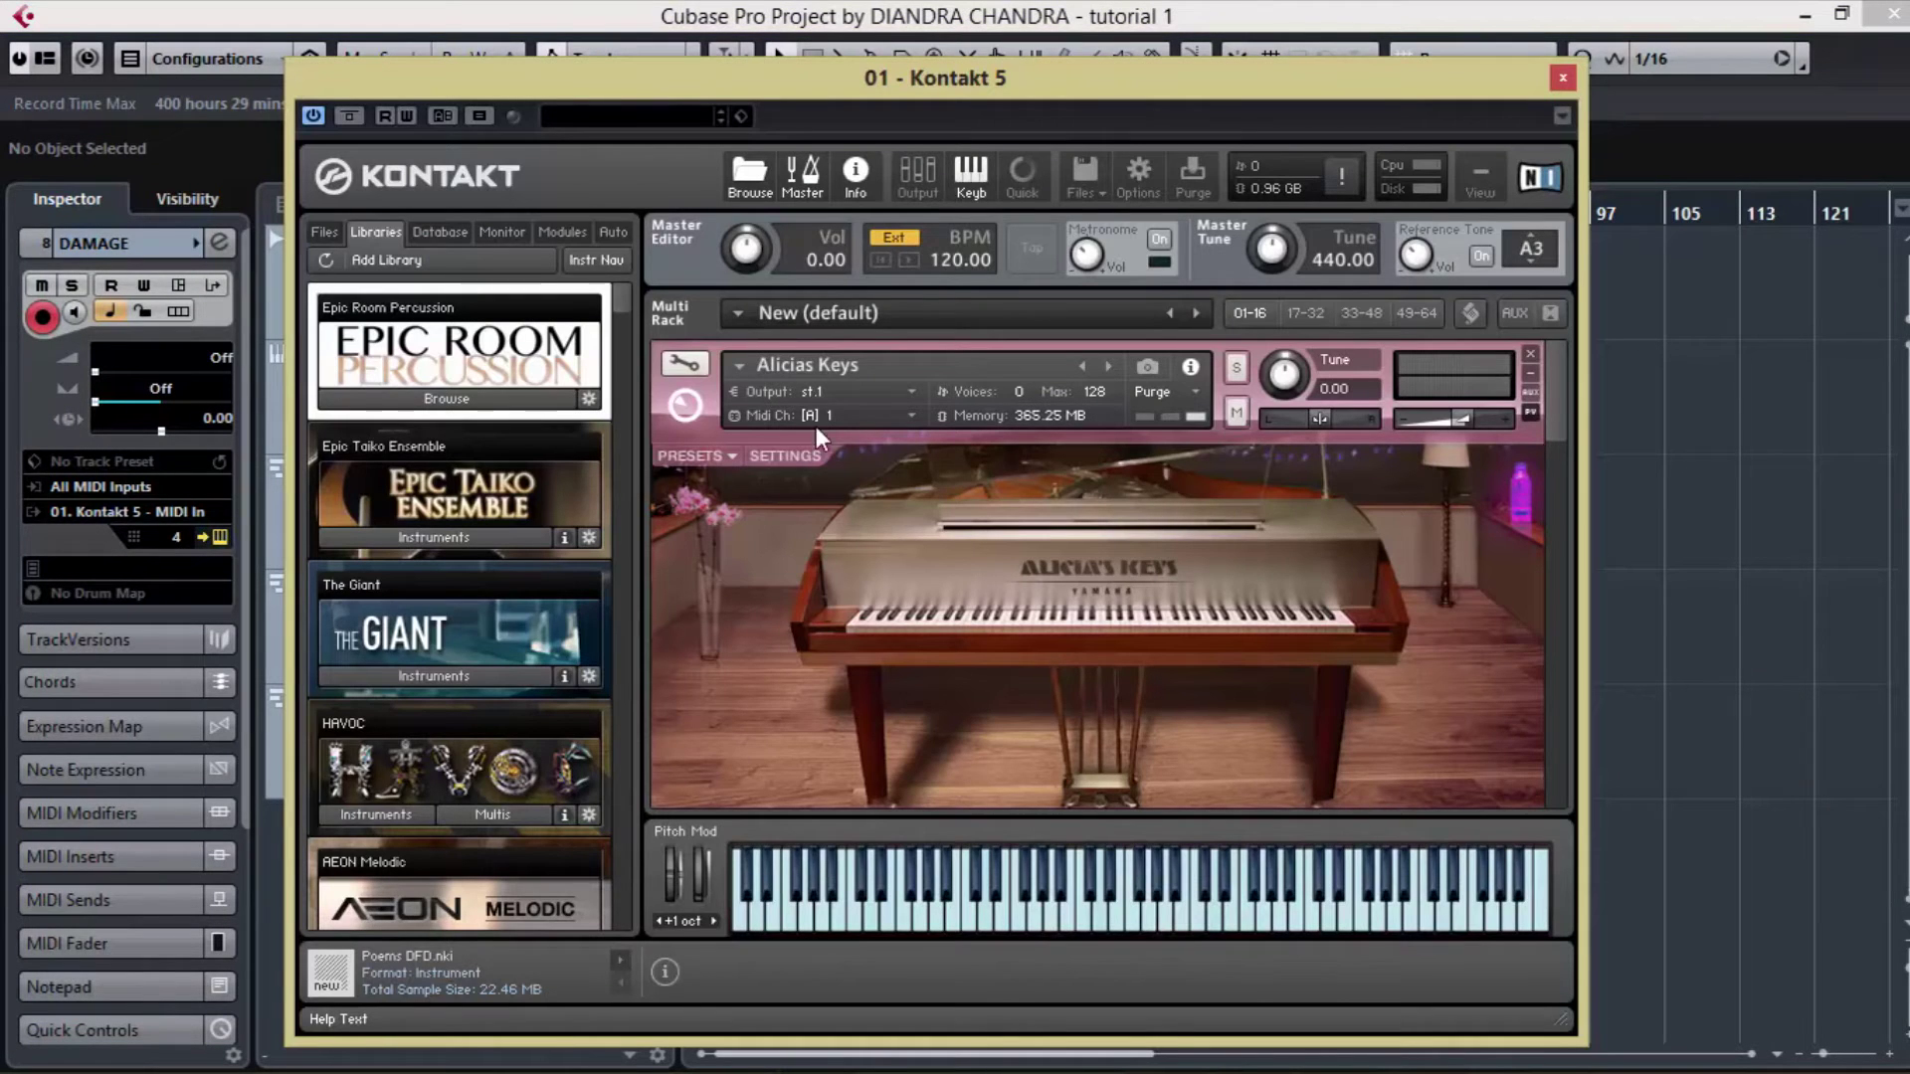
{"action": "scroll", "coordinate": [1550, 438], "scroll_direction": "down", "scroll_amount": 1}
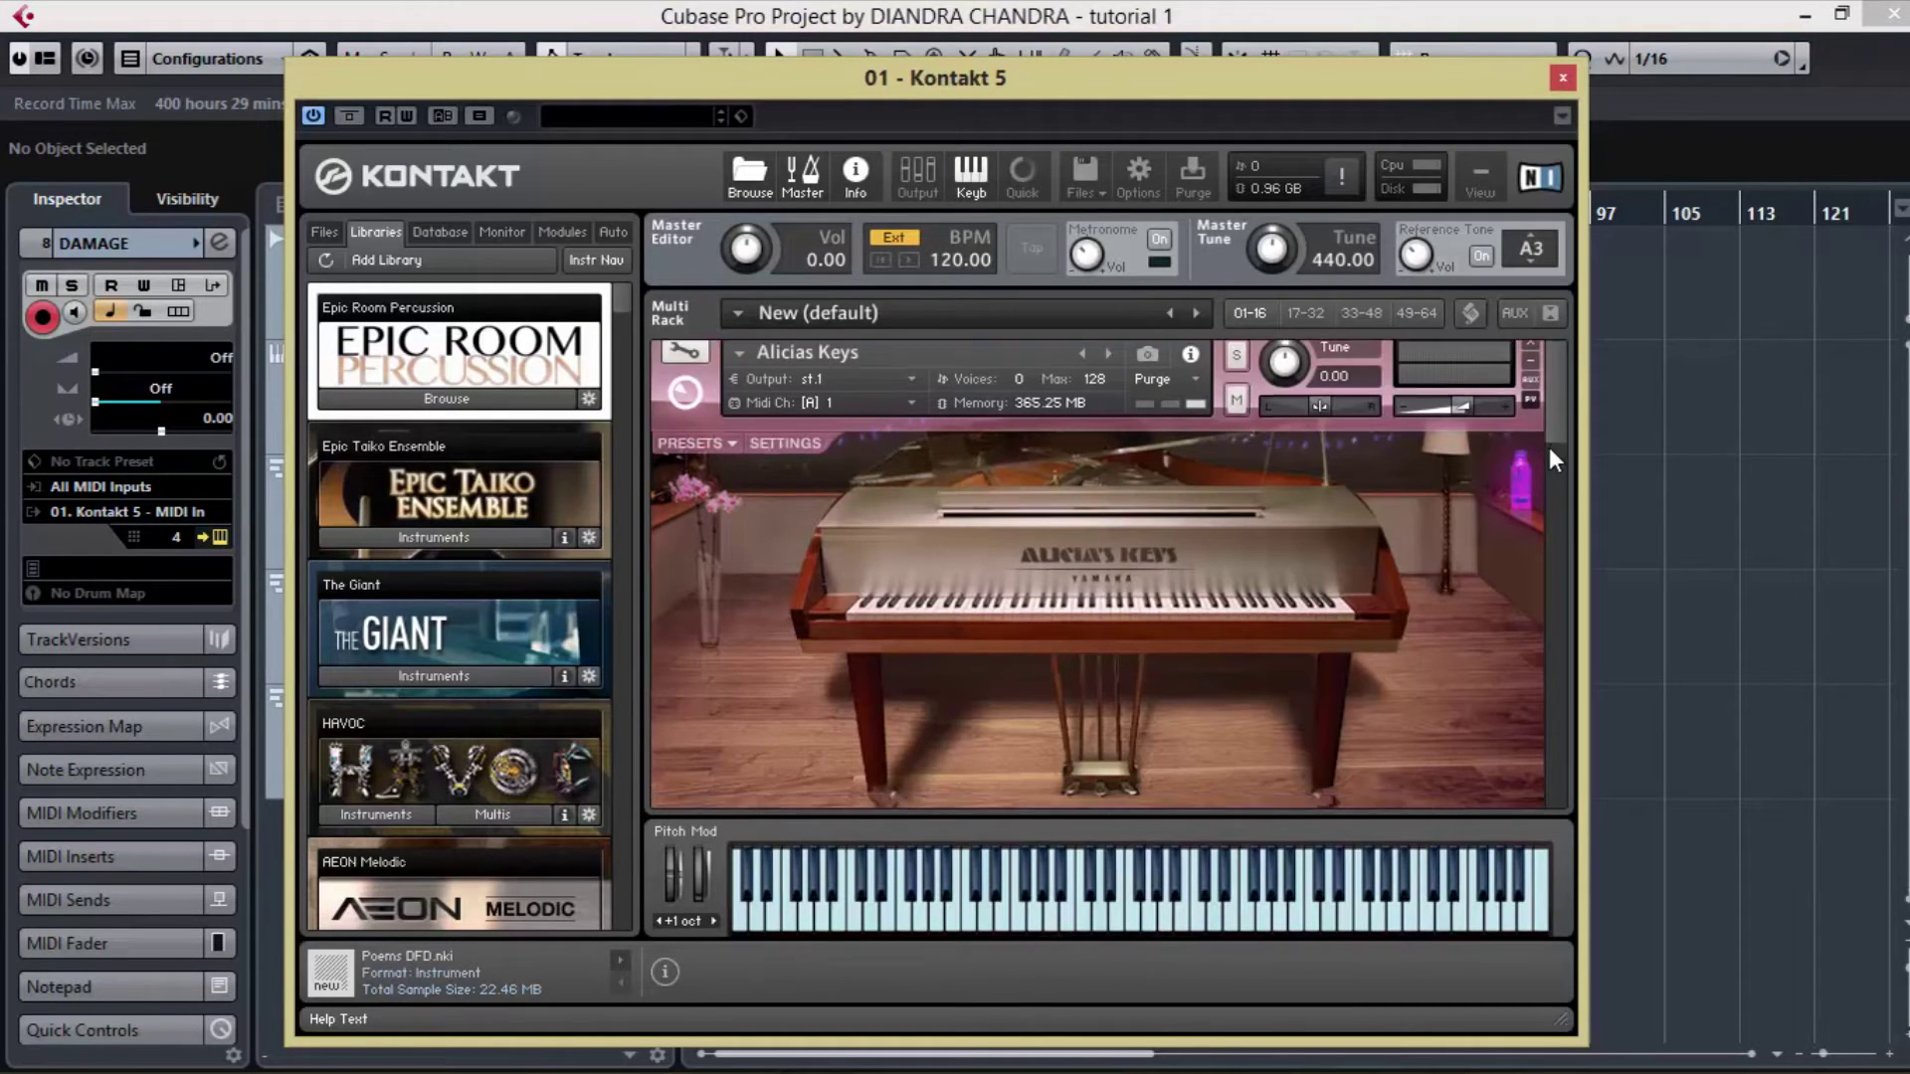
{"action": "left_click_drag", "start_coordinate": [1549, 446], "coordinate": [1584, 364]}
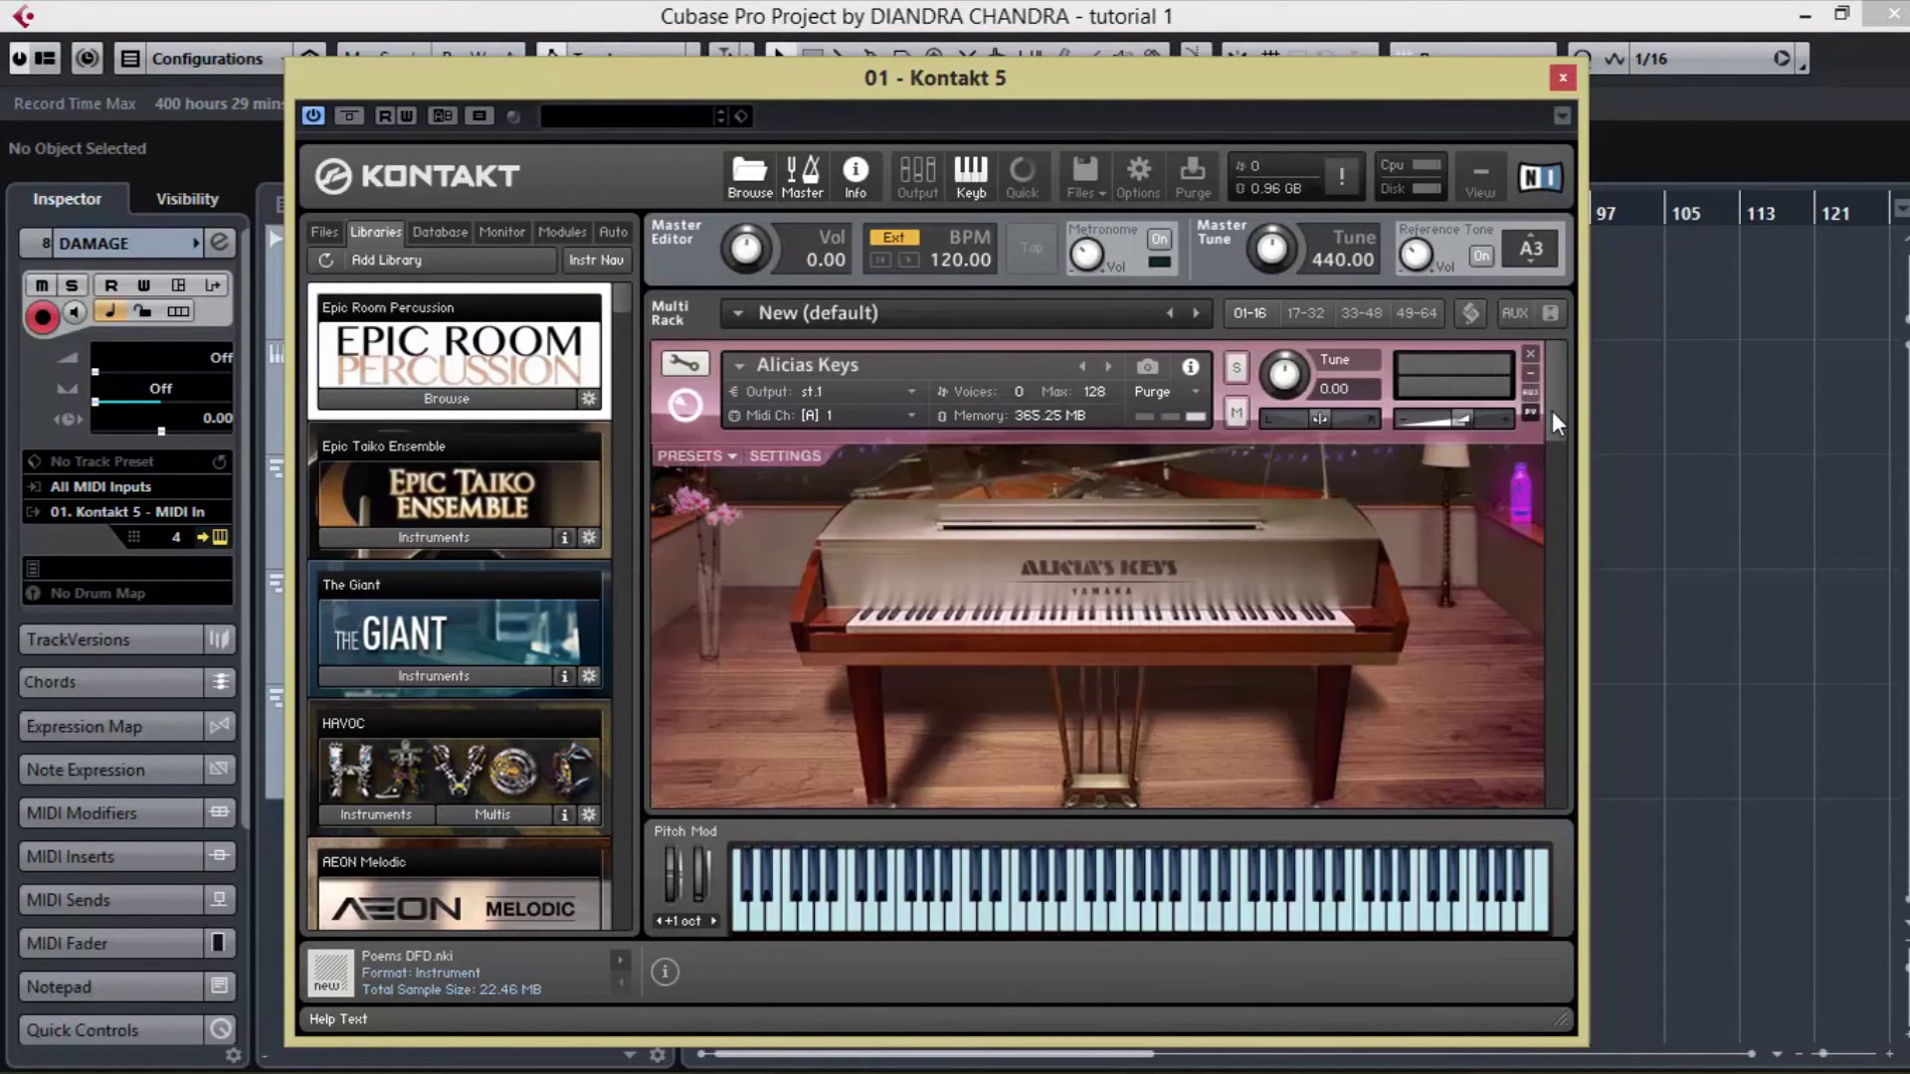
{"action": "left_click_drag", "start_coordinate": [1551, 410], "coordinate": [1546, 482]}
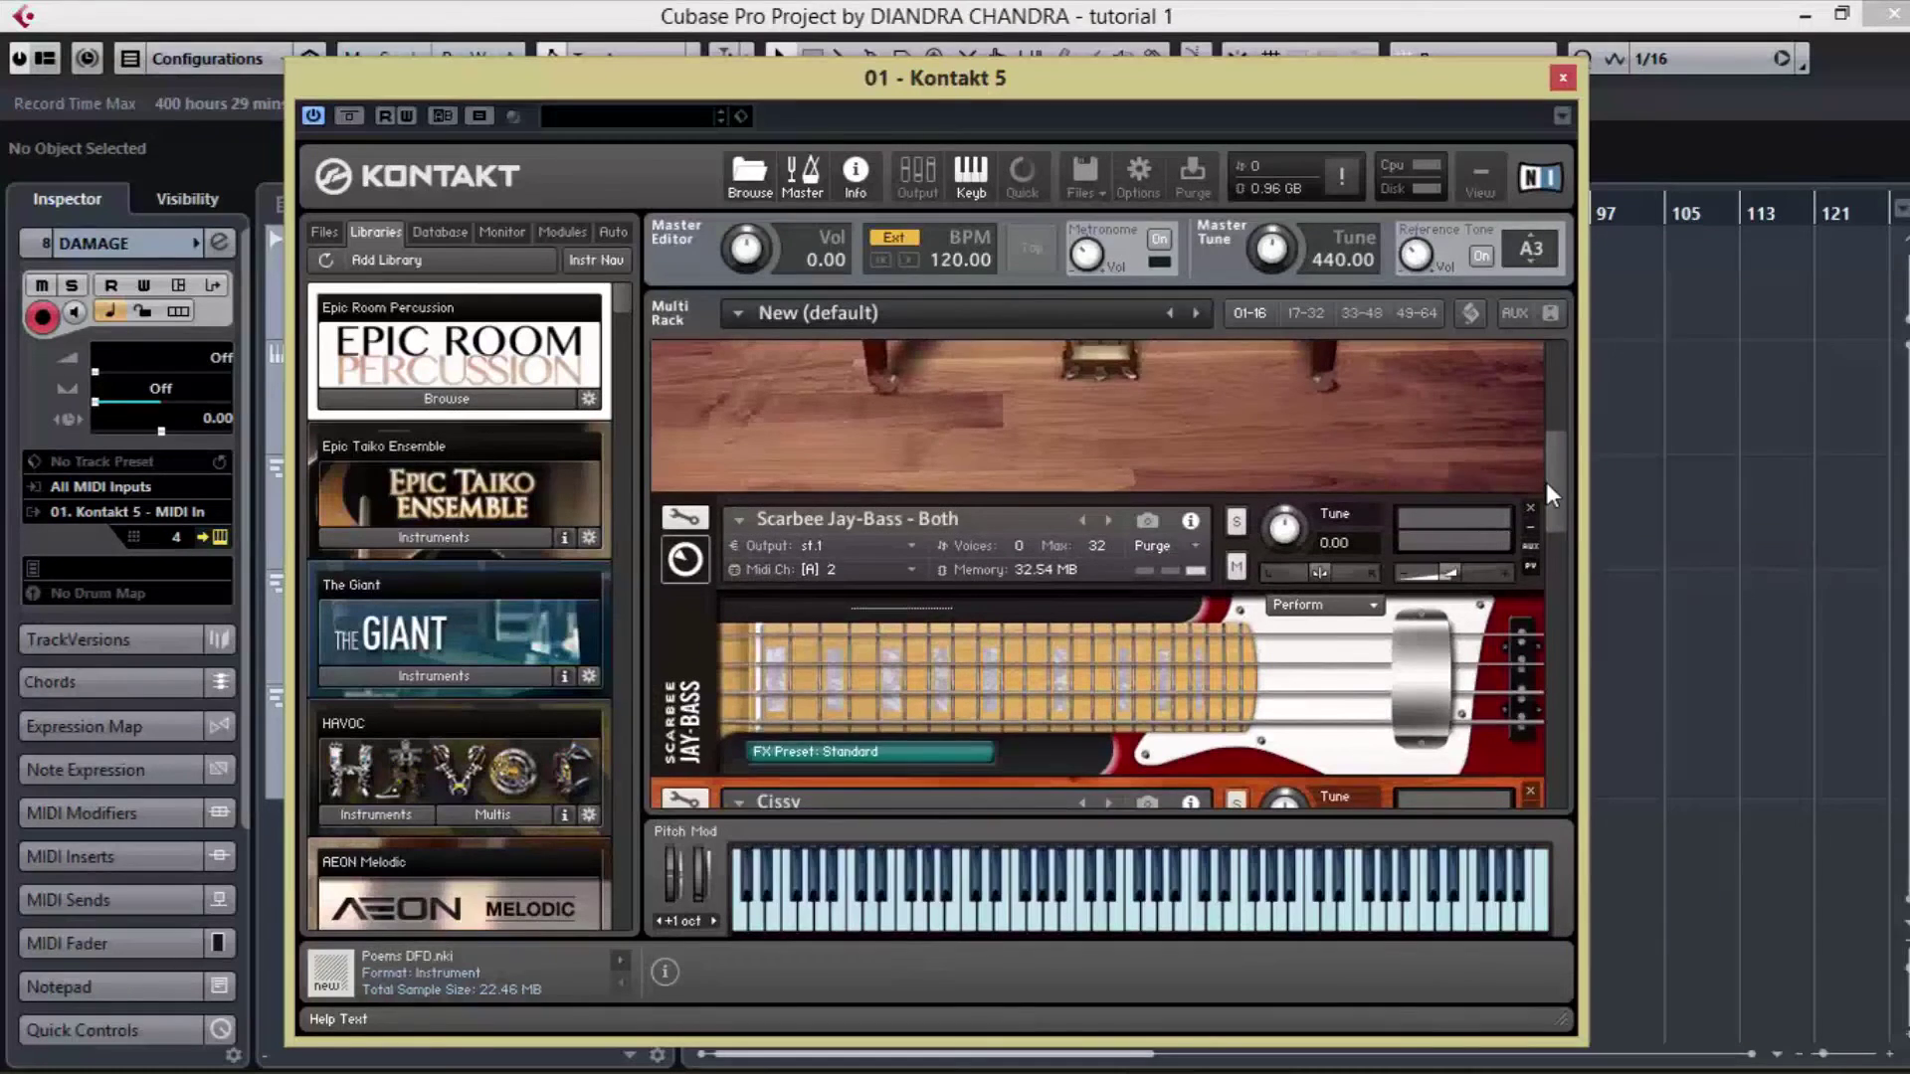
{"action": "left_click", "coordinate": [911, 546]}
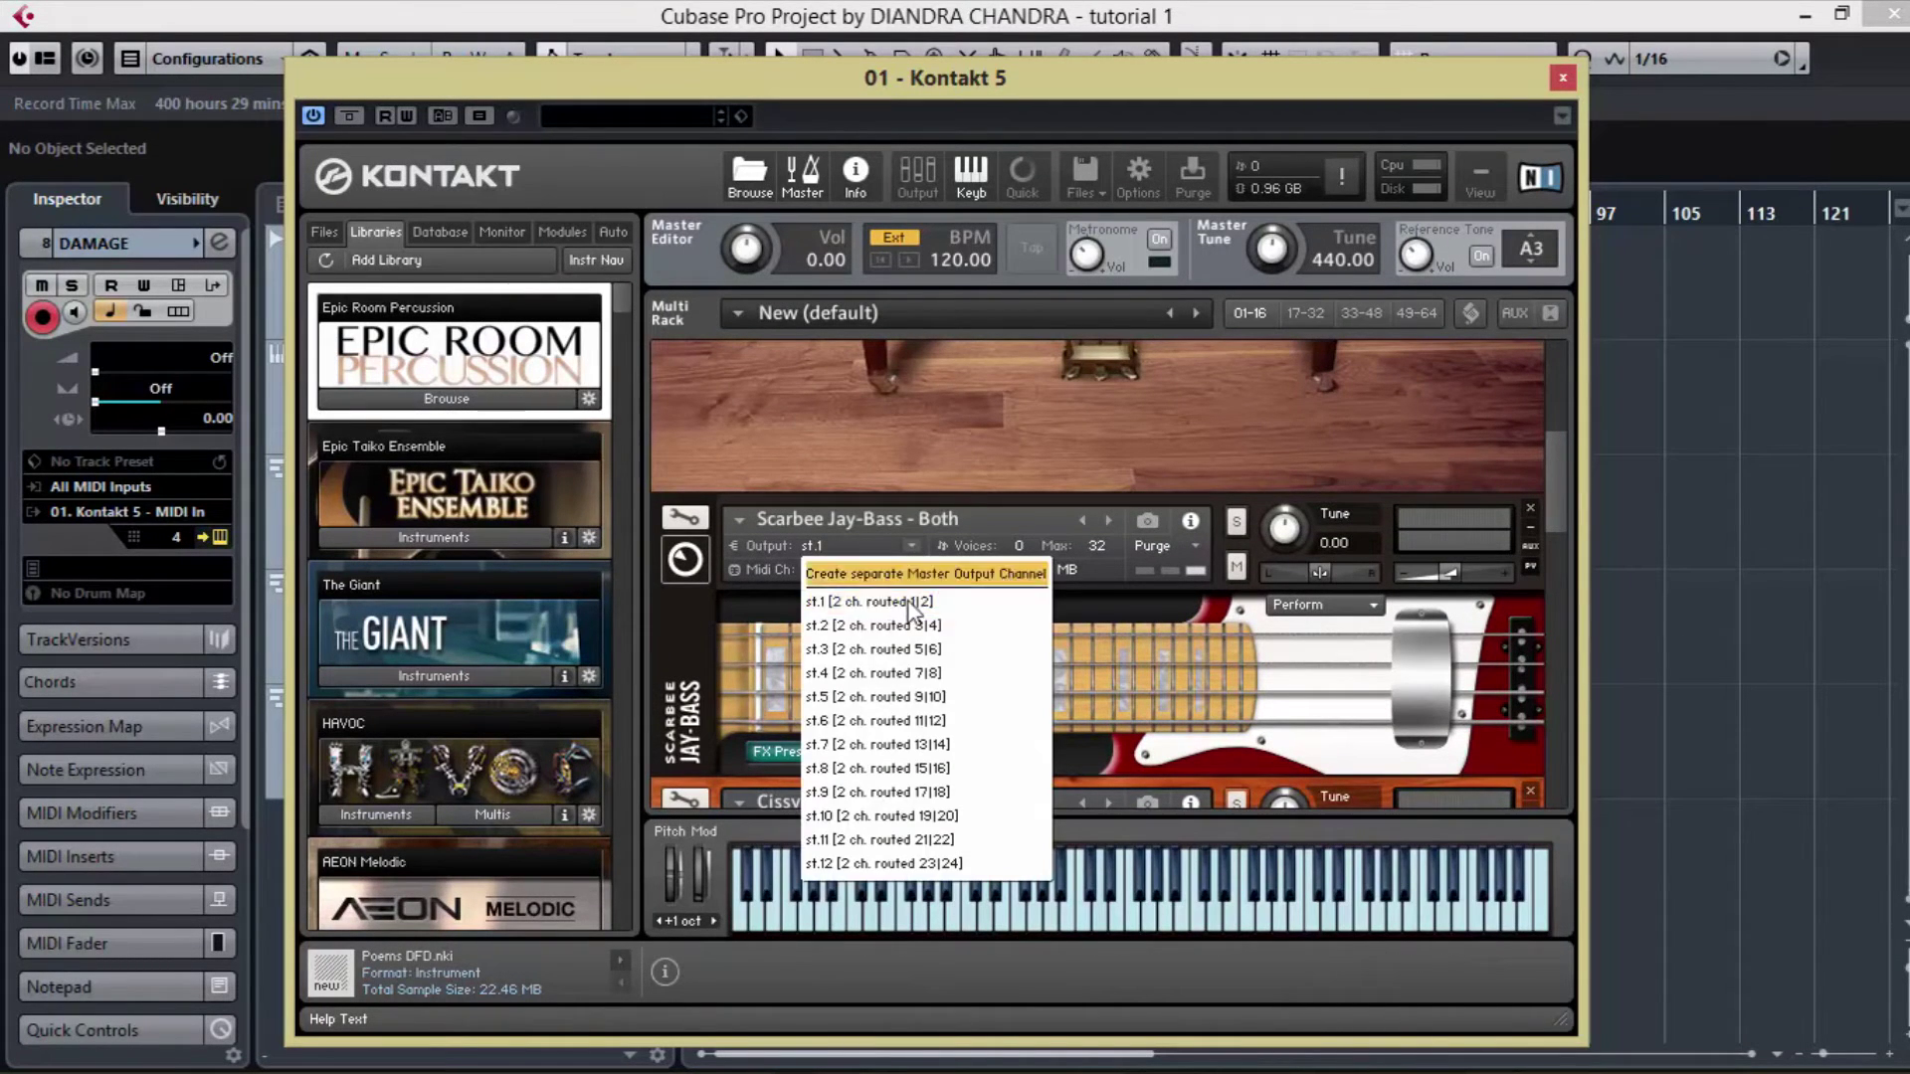
{"action": "left_click", "coordinate": [900, 625]}
- Route the output of the Cissy organ in the Kontakt multi rack to st.3
{"action": "left_click_drag", "start_coordinate": [1557, 502], "coordinate": [1547, 555]}
{"action": "left_click", "coordinate": [912, 564]}
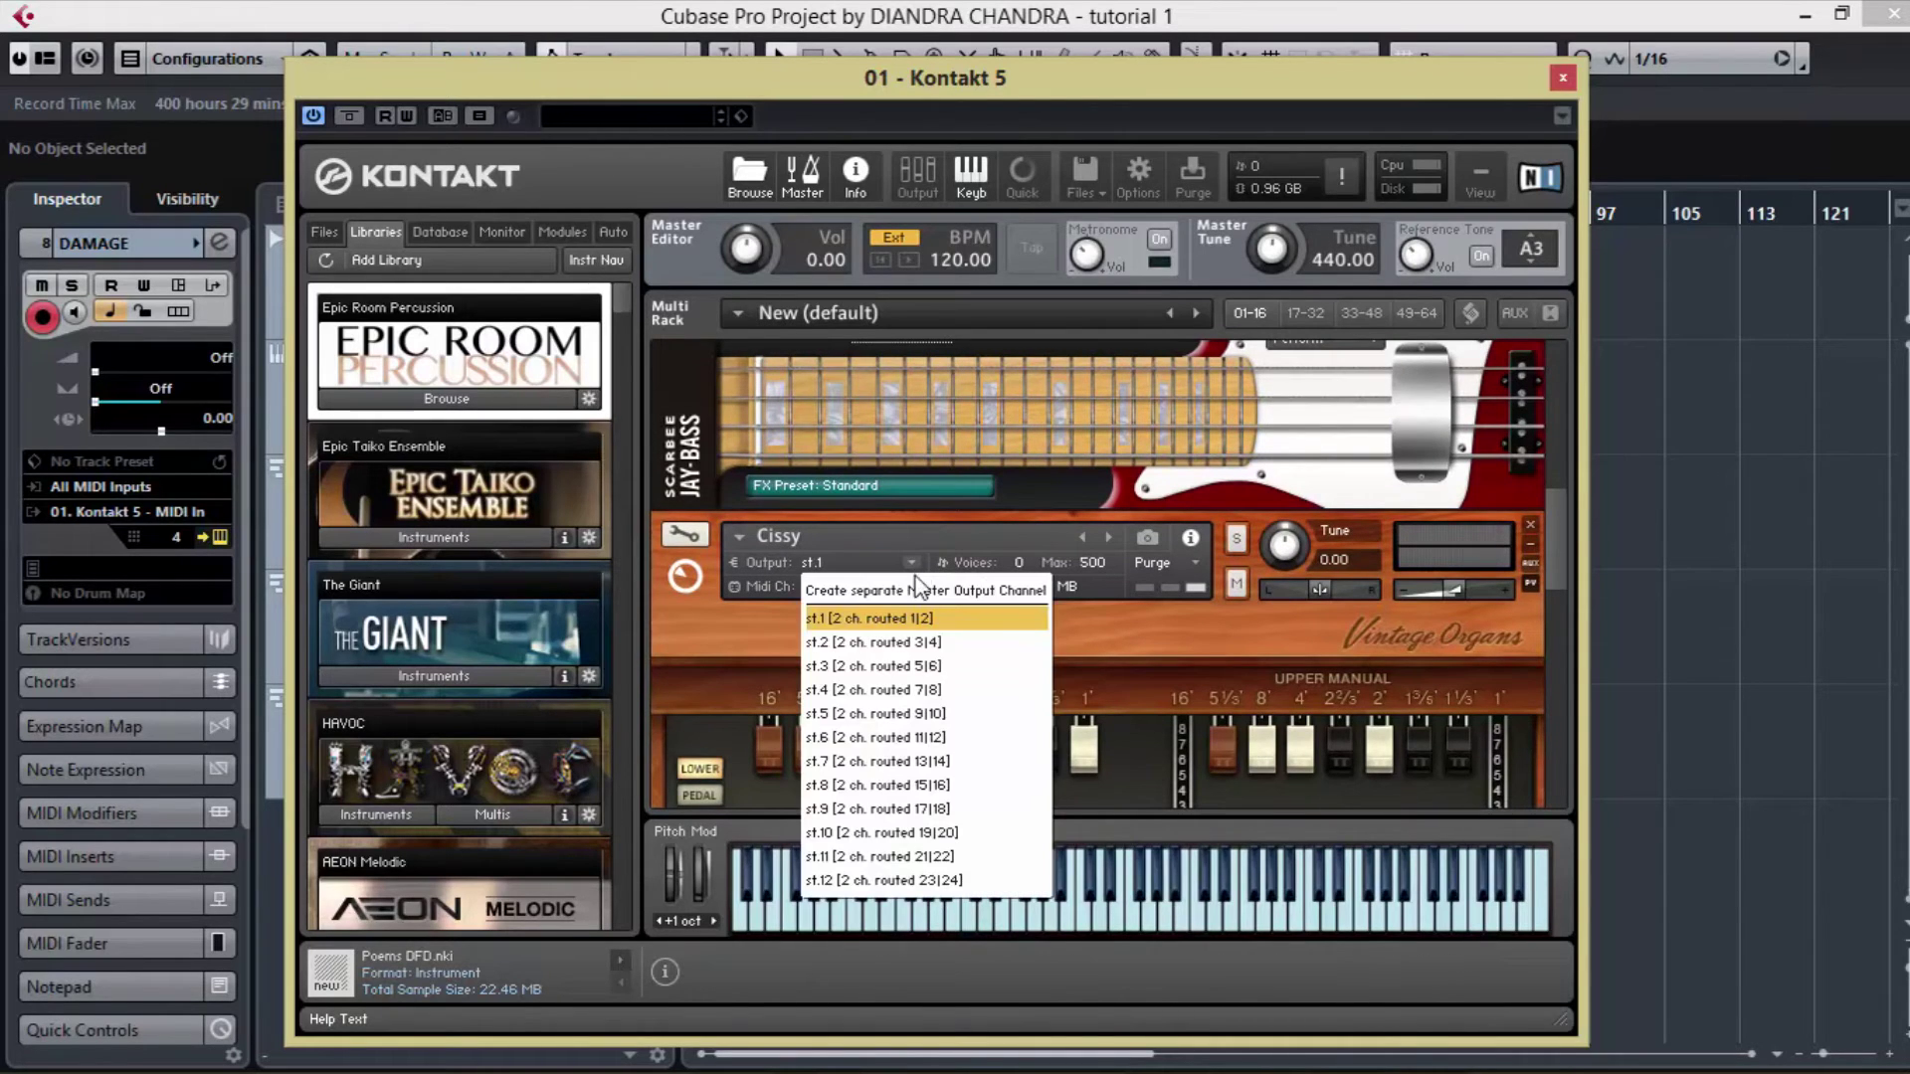
{"action": "left_click", "coordinate": [932, 672]}
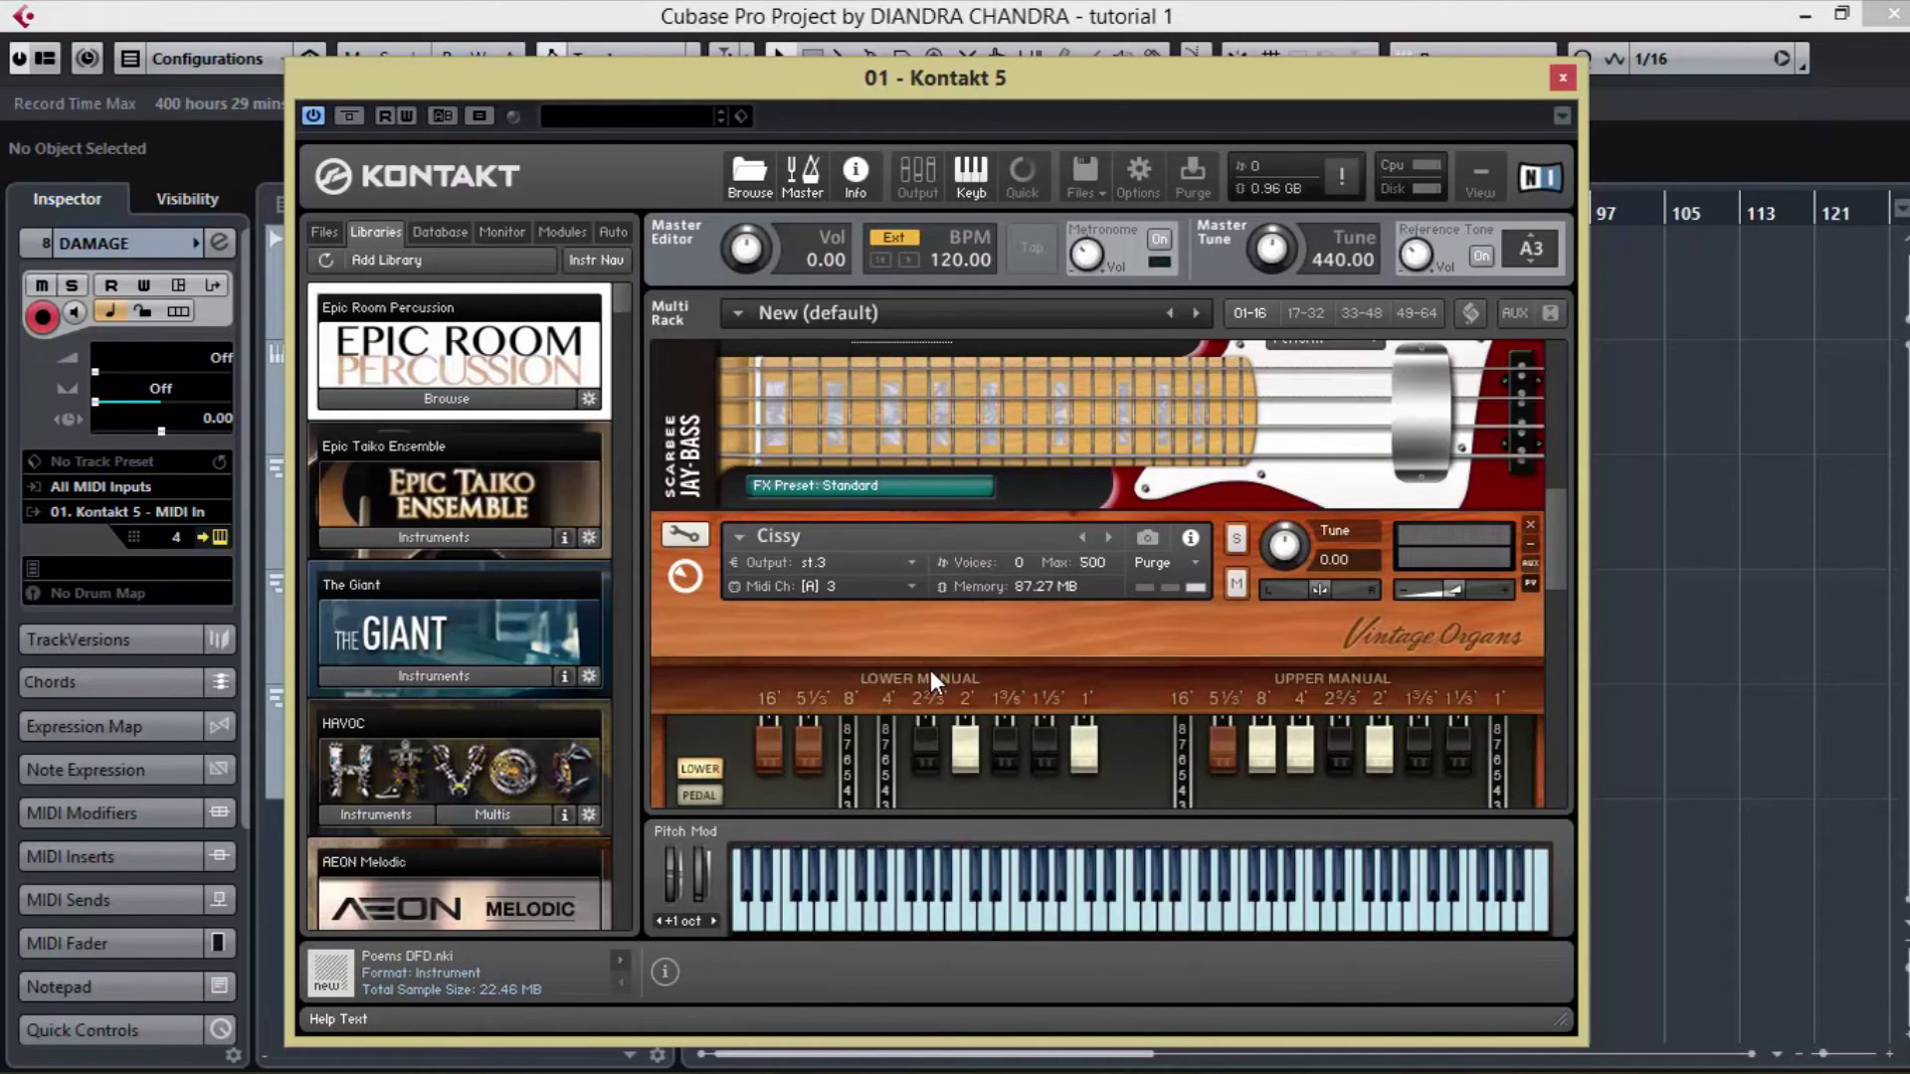
- Route the LPS Epic Organic Full instrument's output to st.4 and close the Kontakt window
{"action": "left_click_drag", "start_coordinate": [1544, 581], "coordinate": [1557, 611]}
{"action": "scroll", "coordinate": [1555, 653], "scroll_direction": "down", "scroll_amount": 3}
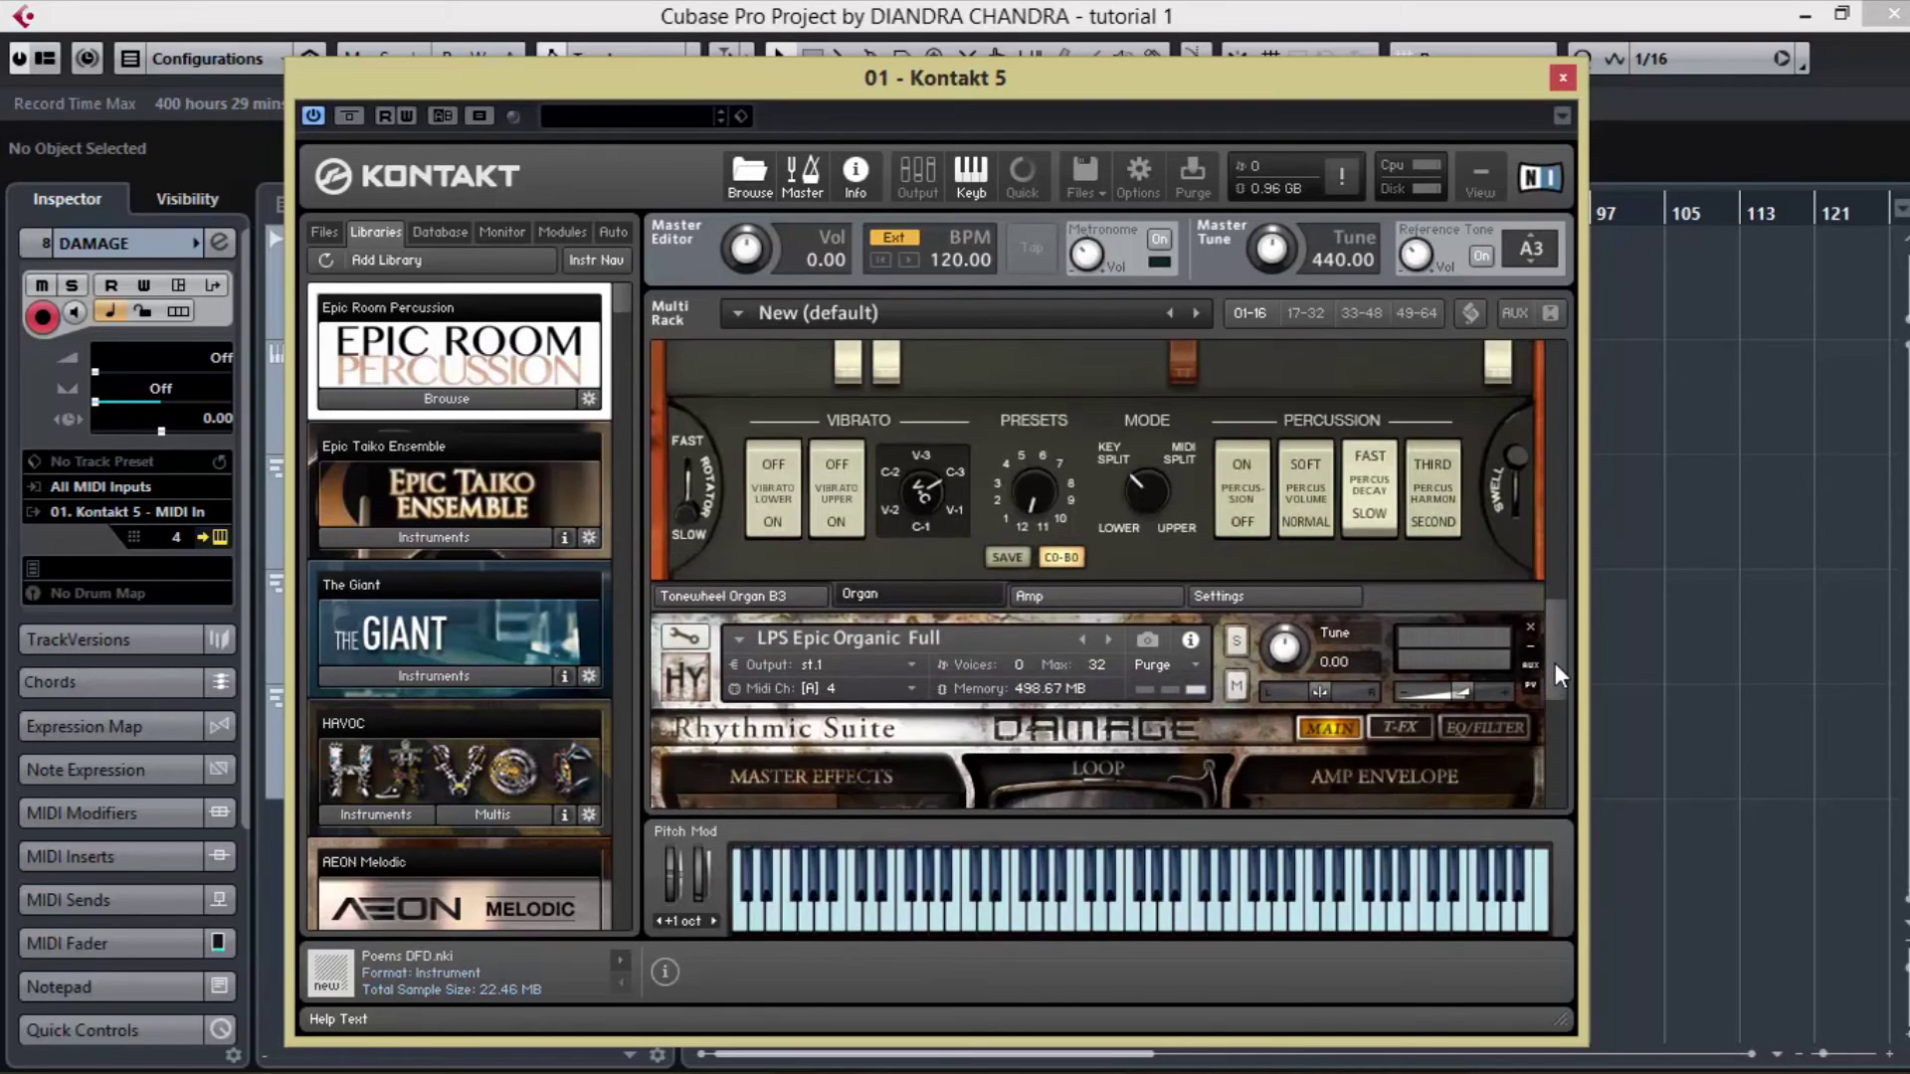
{"action": "scroll", "coordinate": [1512, 689], "scroll_direction": "down", "scroll_amount": 3}
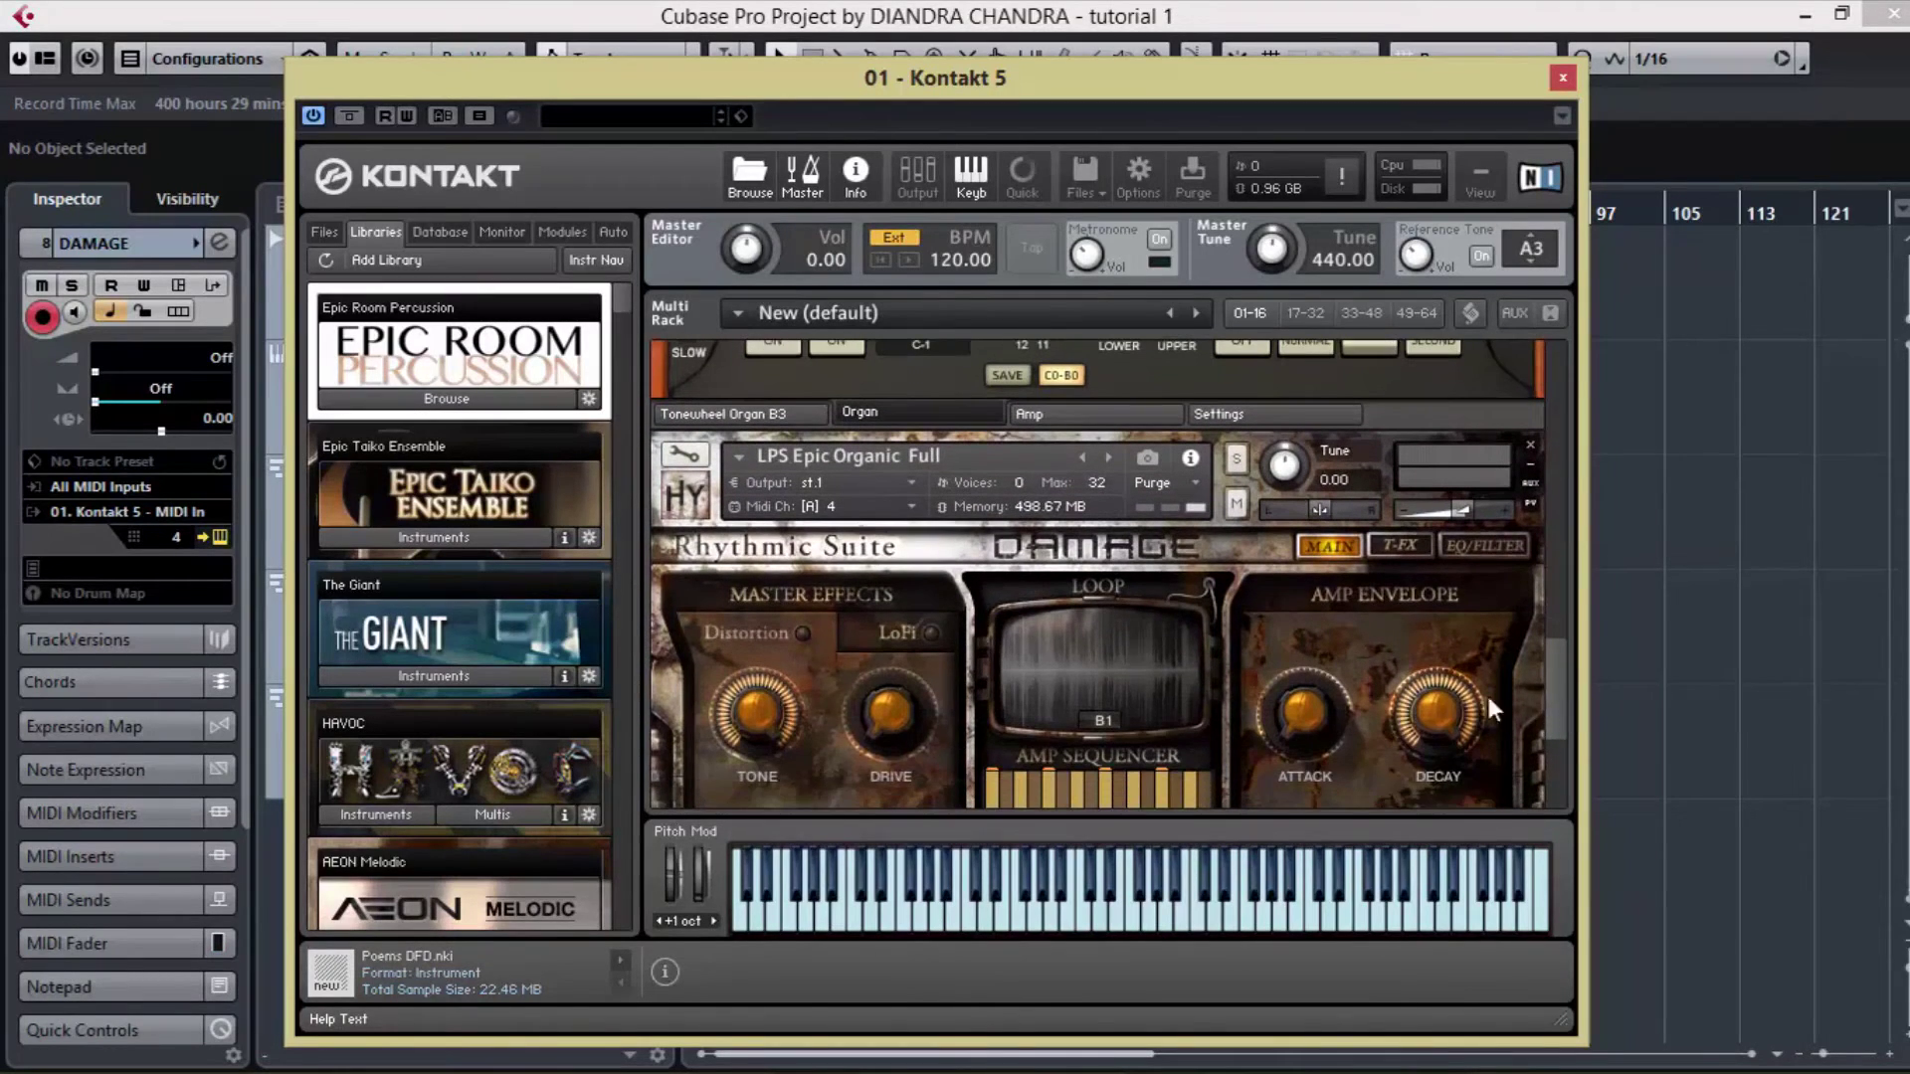
{"action": "left_click", "coordinate": [911, 482]}
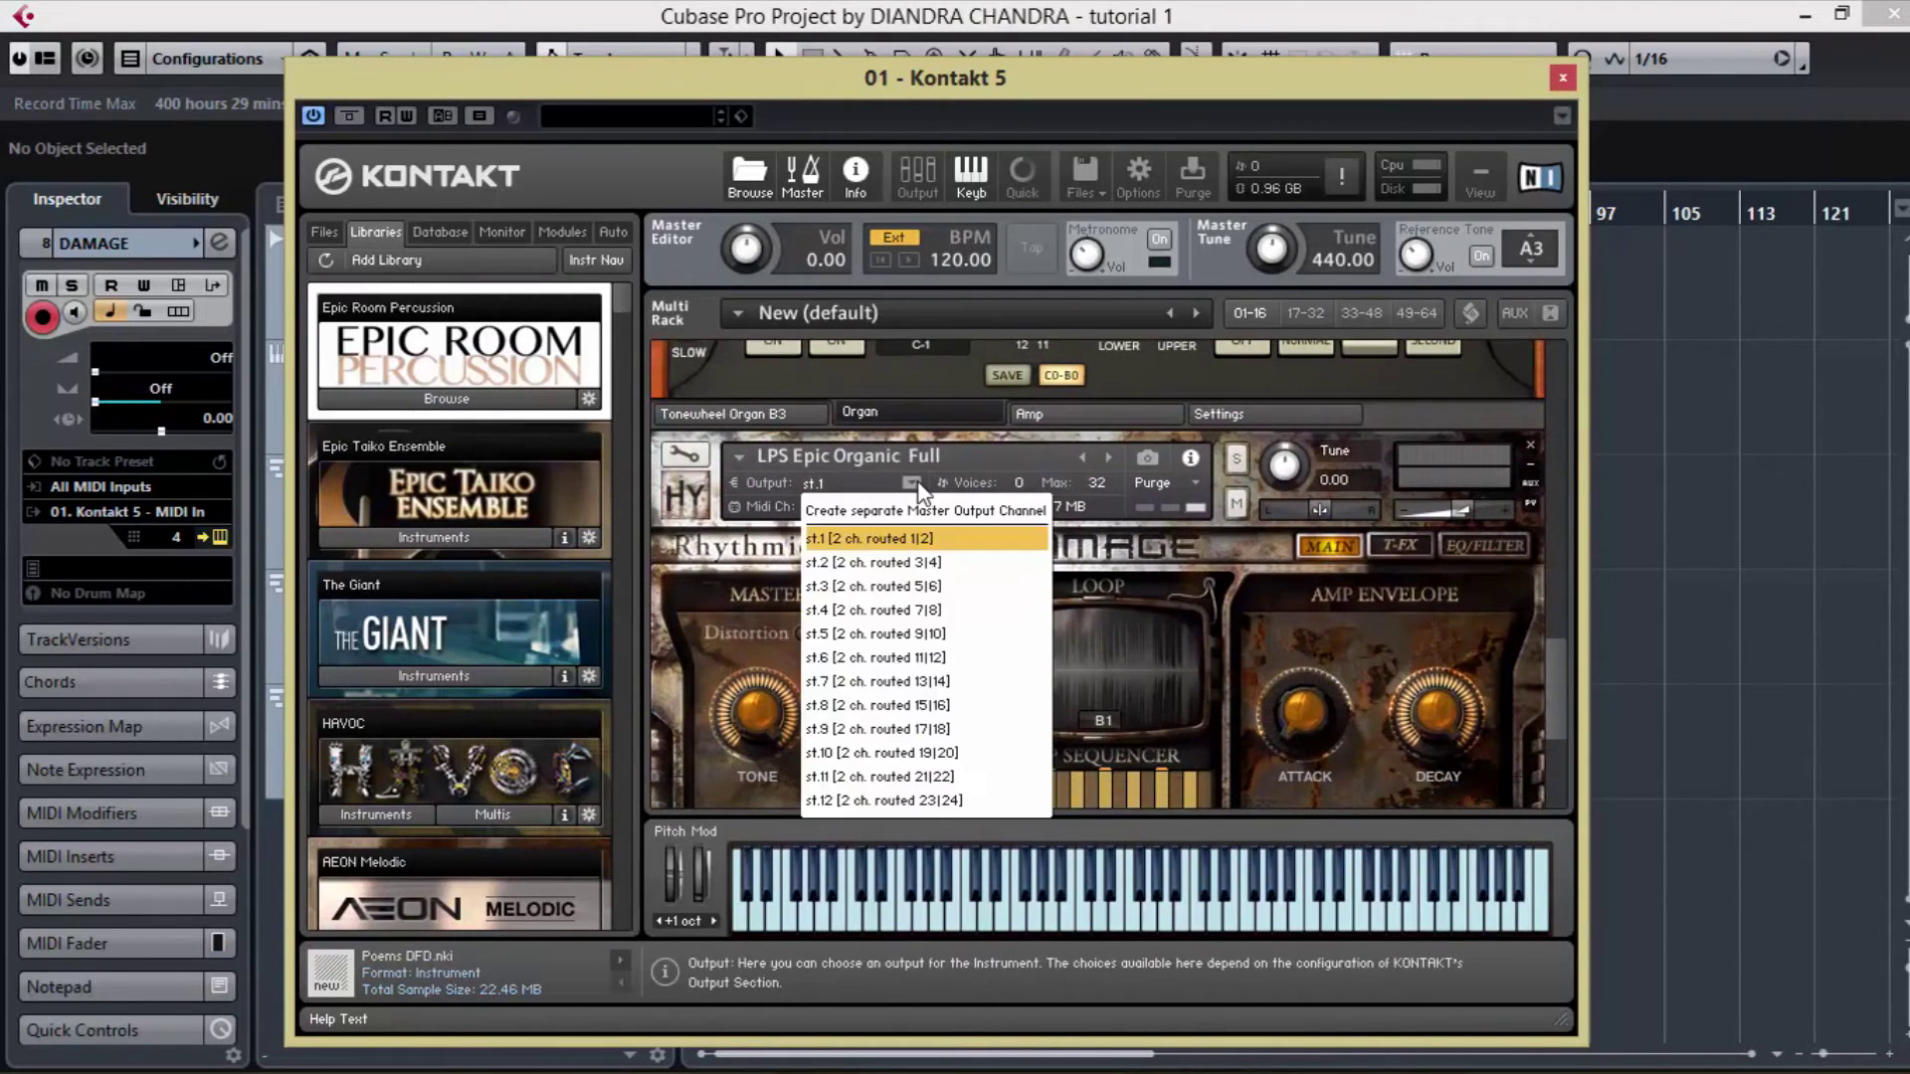
{"action": "left_click", "coordinate": [942, 611]}
{"action": "left_click", "coordinate": [1559, 79]}
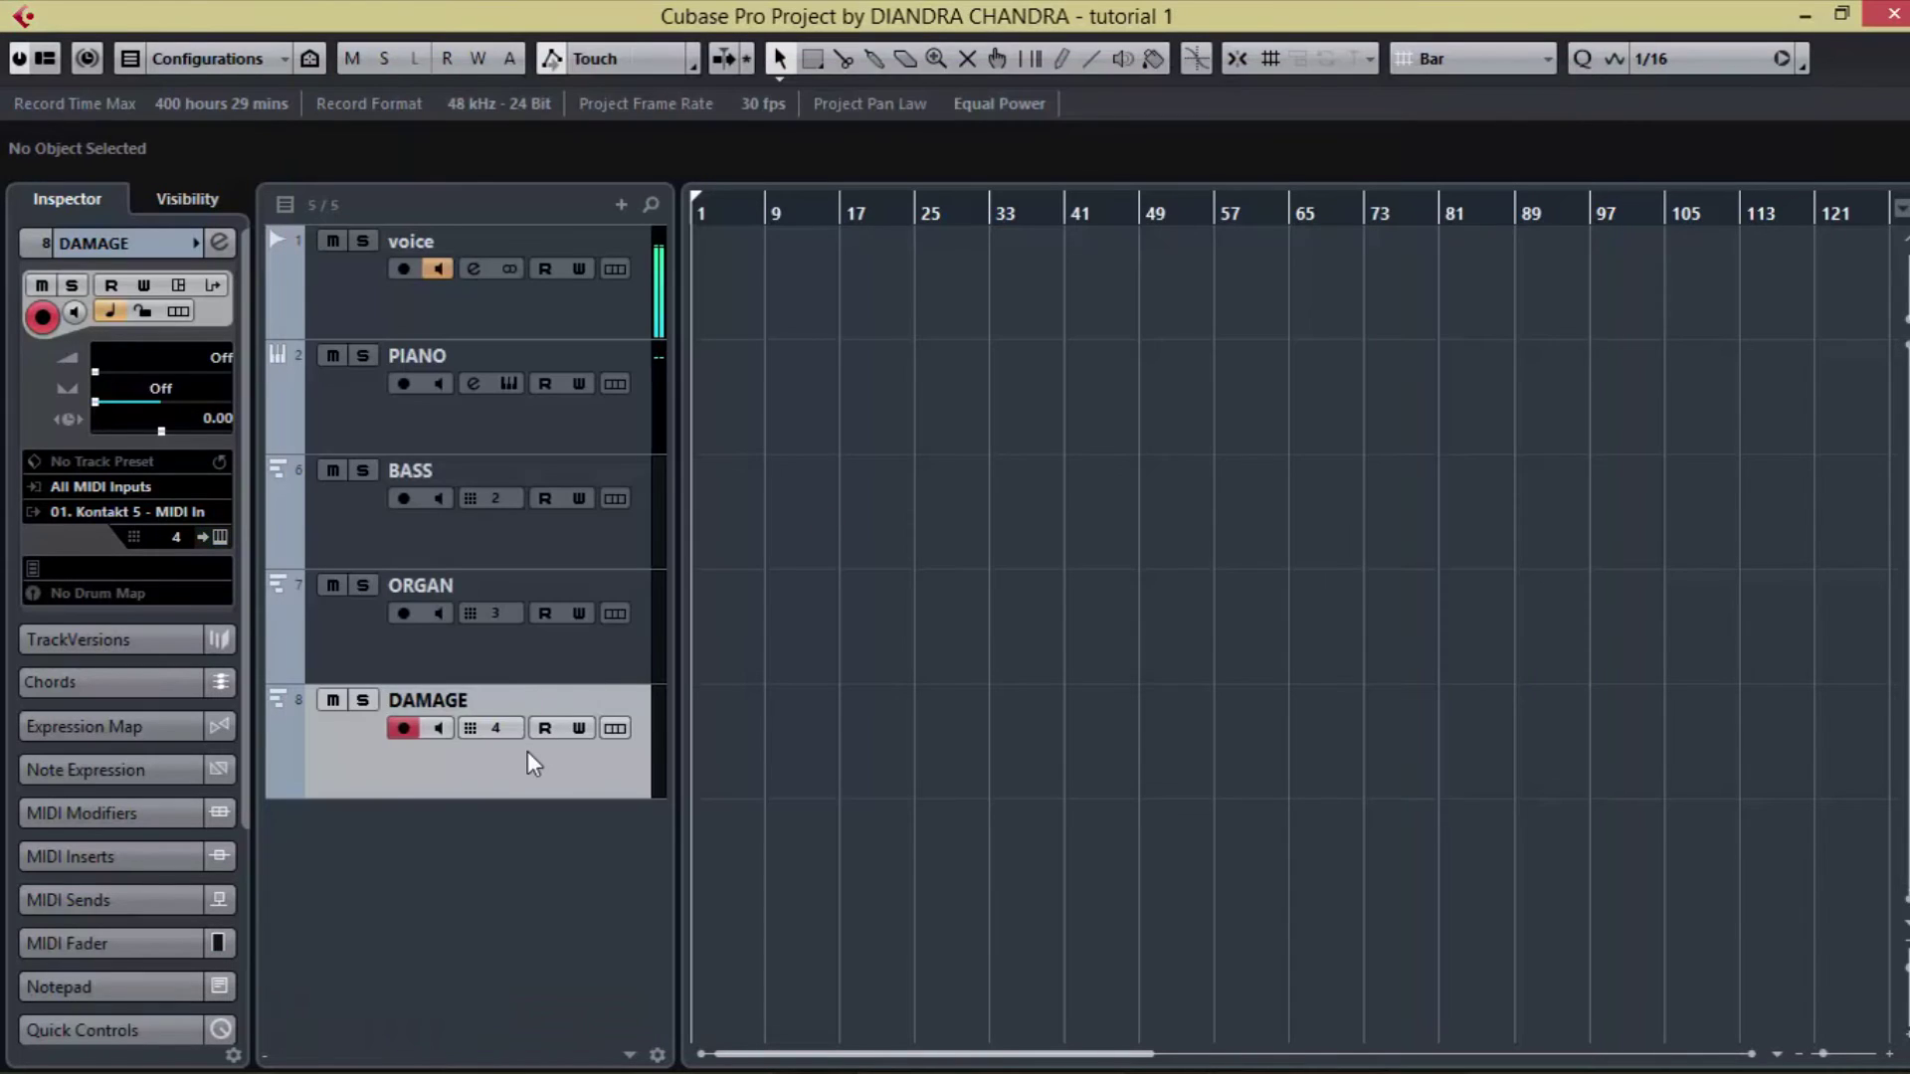
- Select the ORGAN track, then the DAMAGE track, and check the instrument channels in the MixConsole before closing it
{"action": "left_click", "coordinate": [468, 663]}
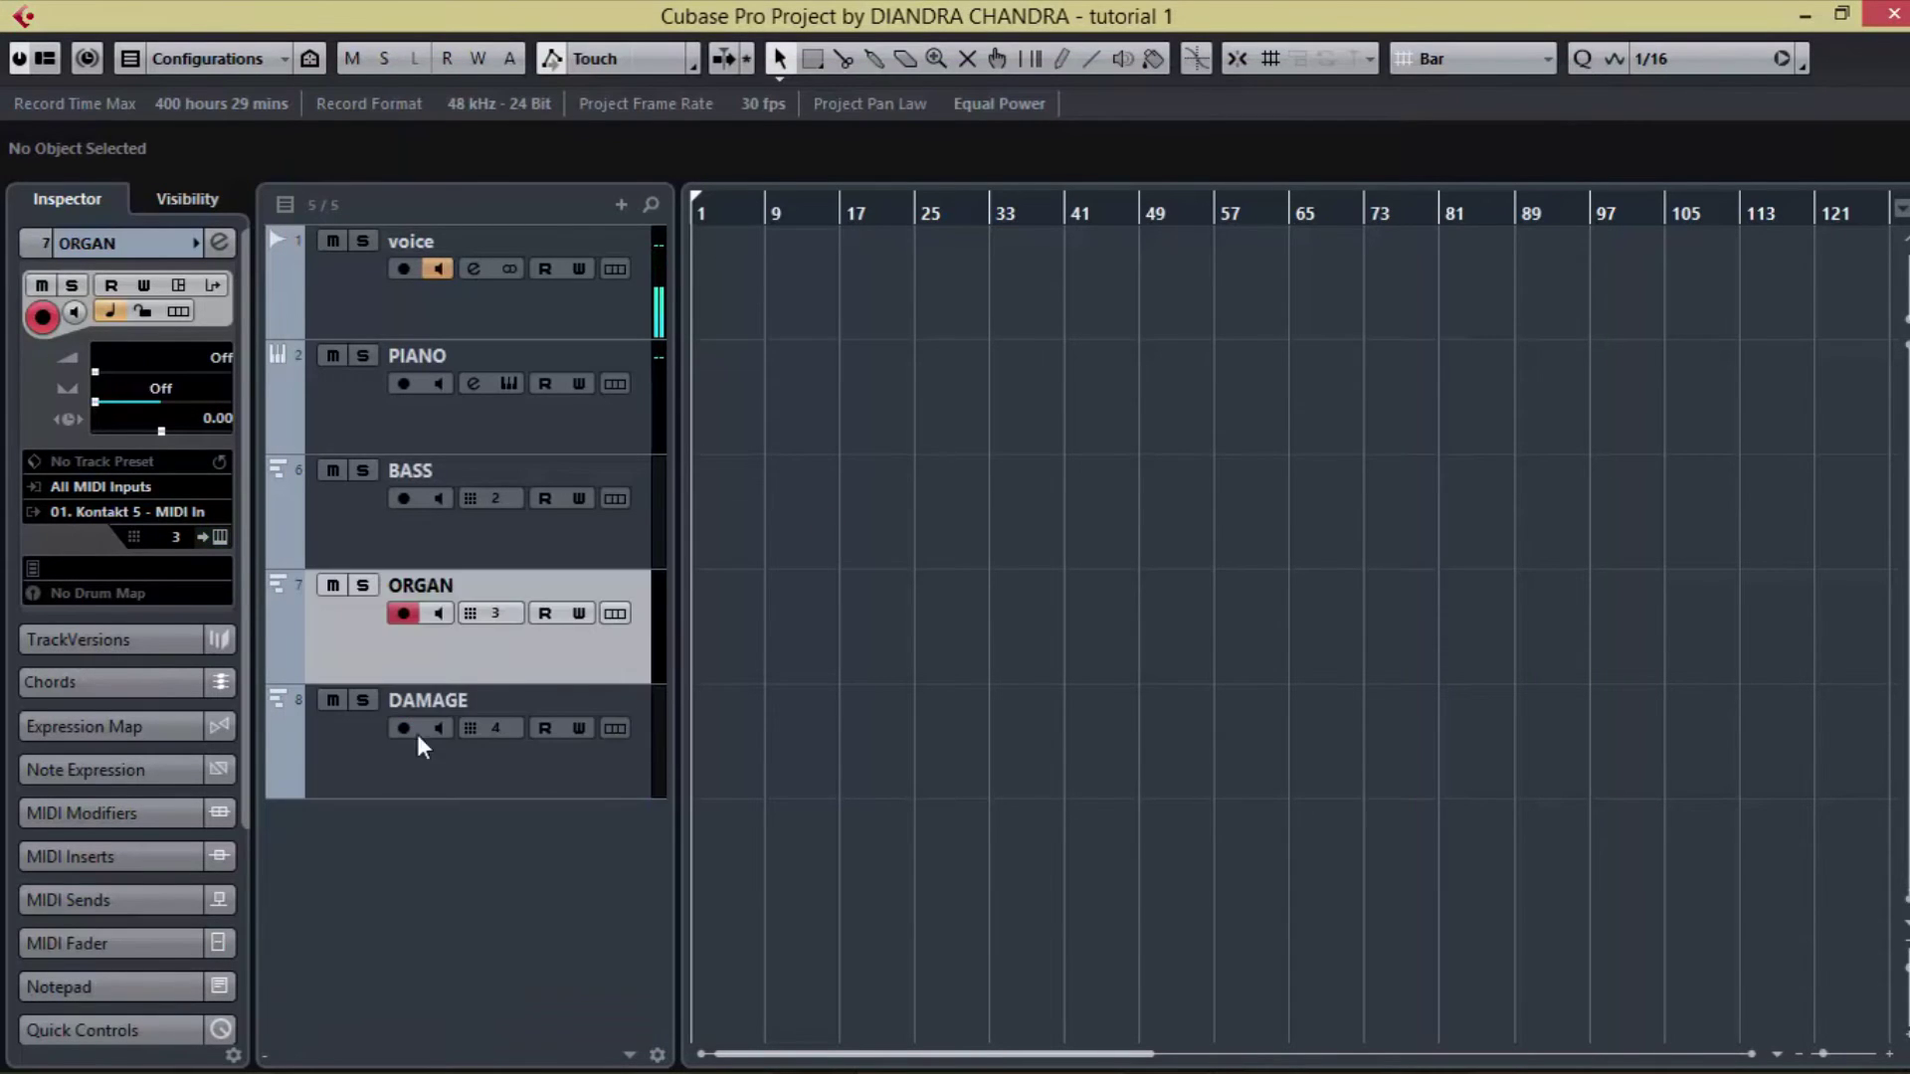
{"action": "left_click", "coordinate": [408, 753]}
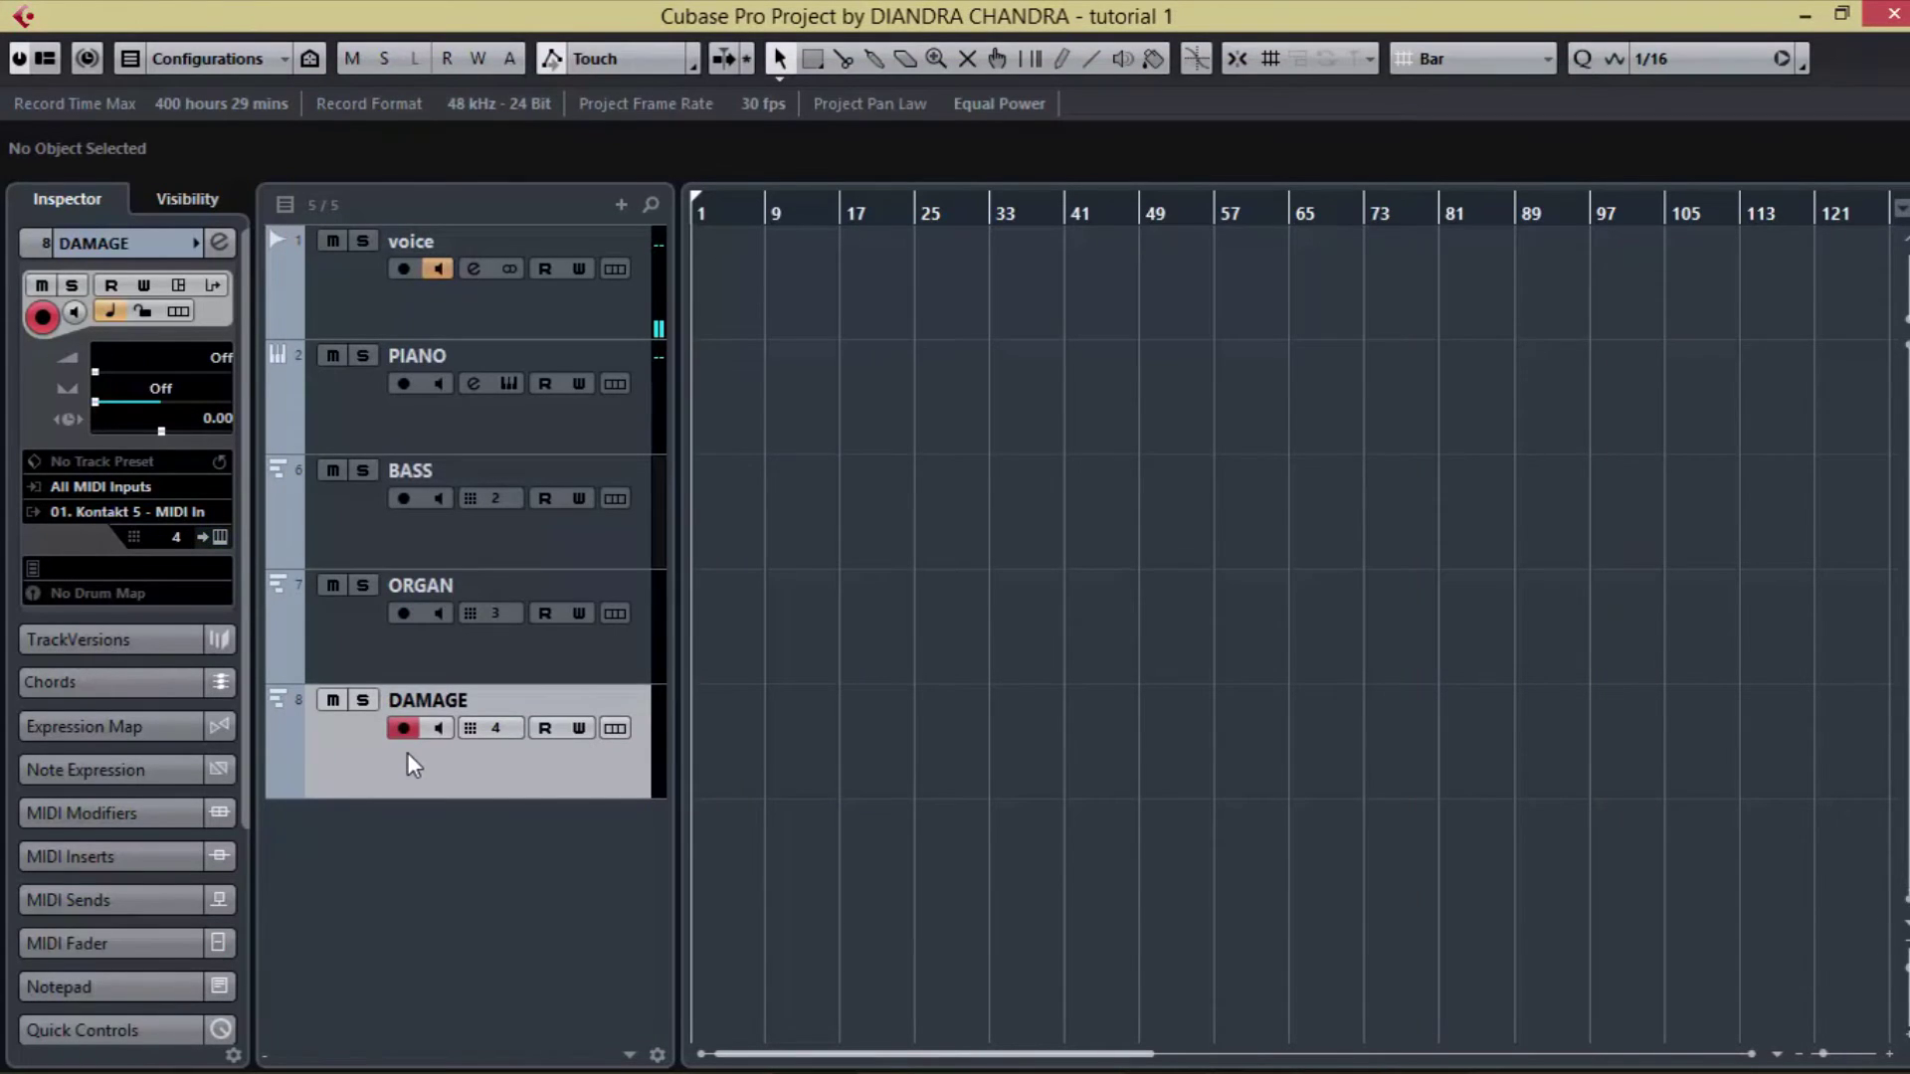
{"action": "key", "text": "F3"}
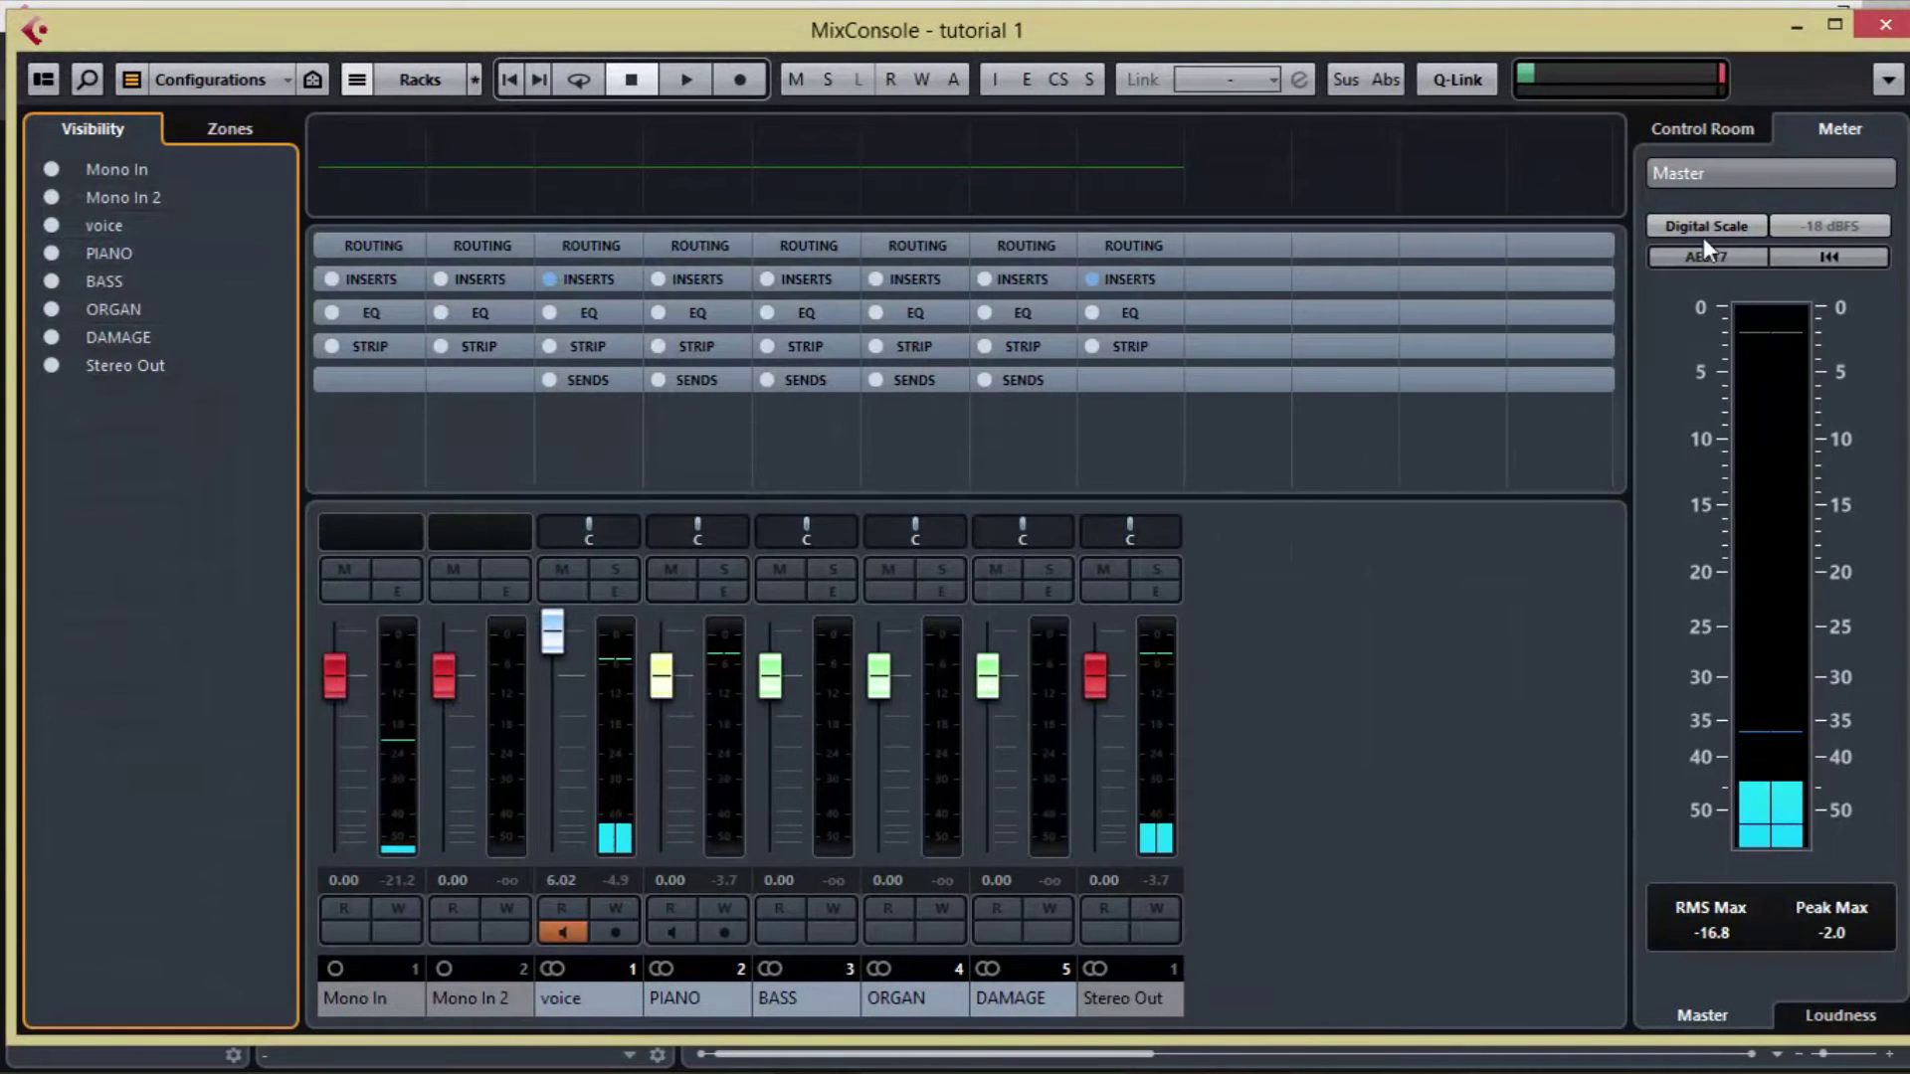
{"action": "left_click", "coordinate": [1883, 30]}
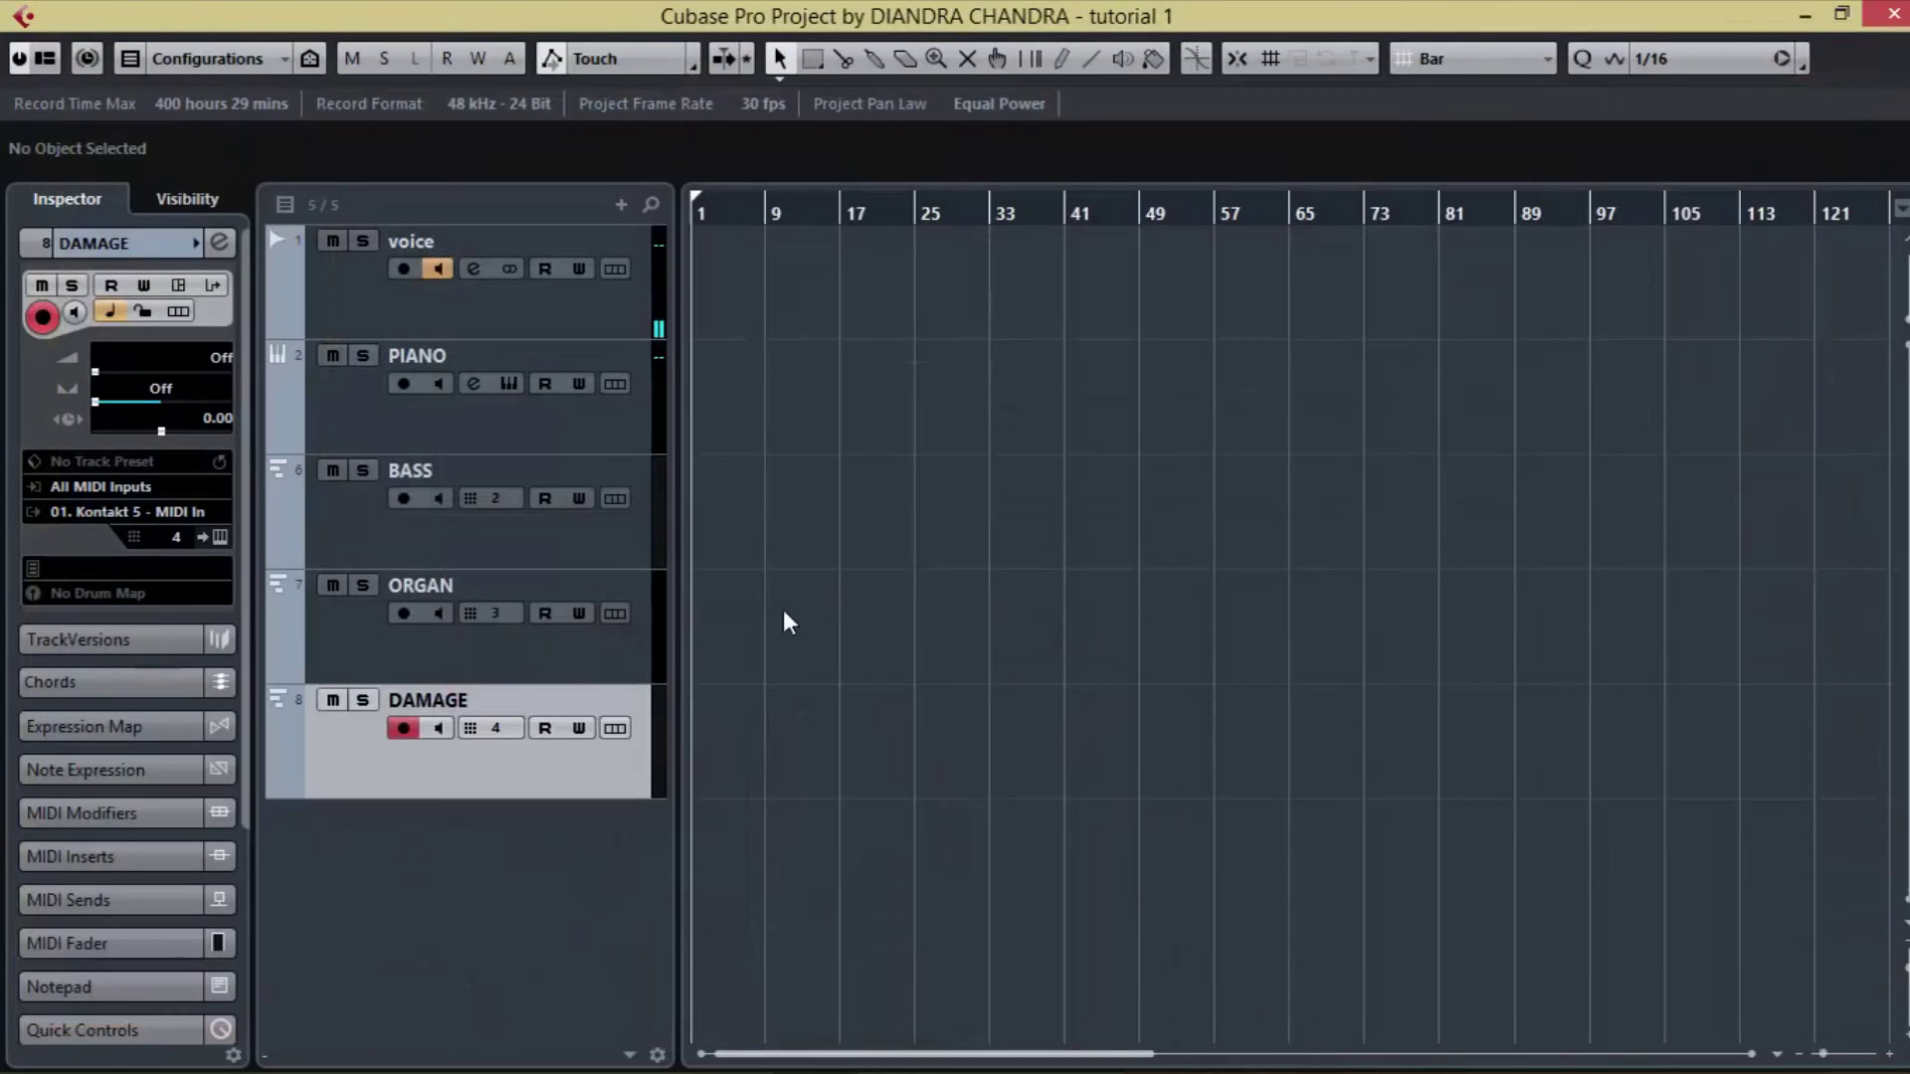
- Reopen Kontakt at the Damage instrument, move it aside and test the BASS, ORGAN and DAMAGE tracks in turn
{"action": "left_click", "coordinate": [221, 537]}
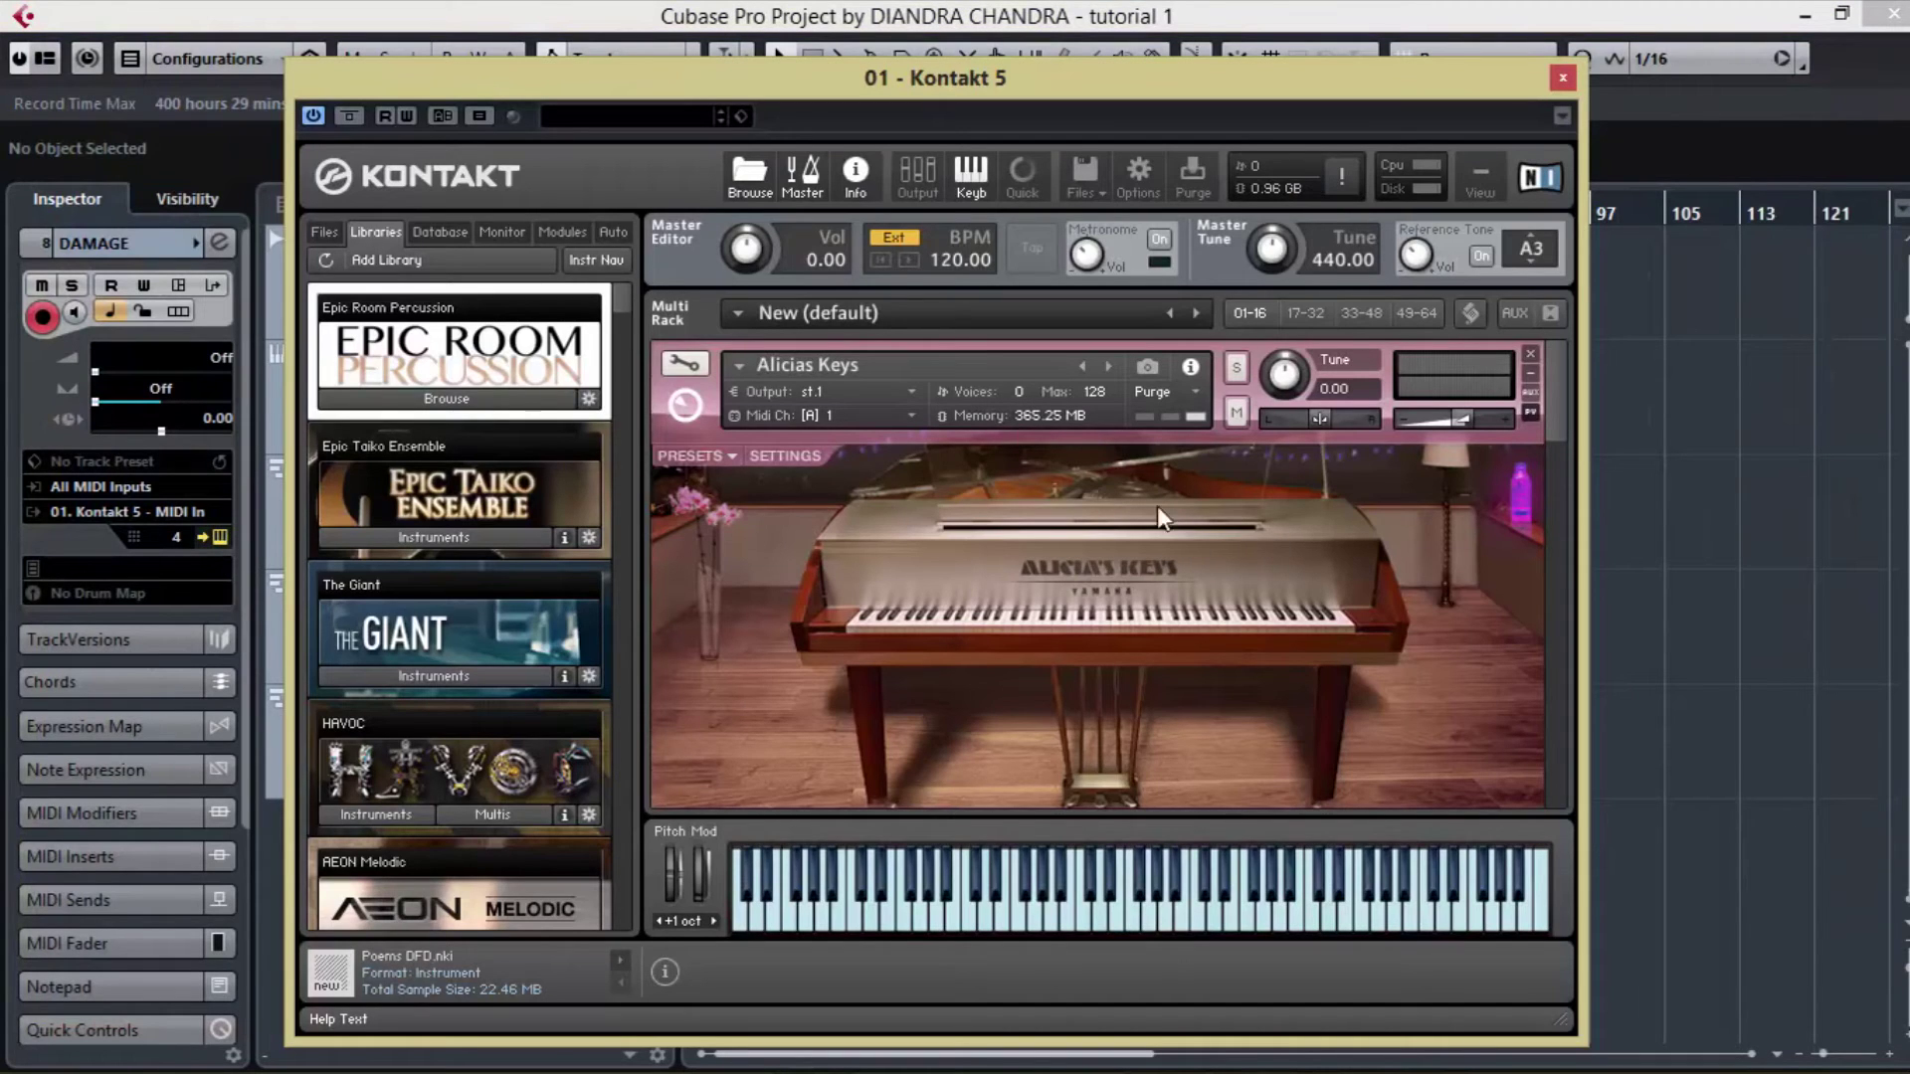
{"action": "left_click_drag", "start_coordinate": [1562, 404], "coordinate": [1531, 700]}
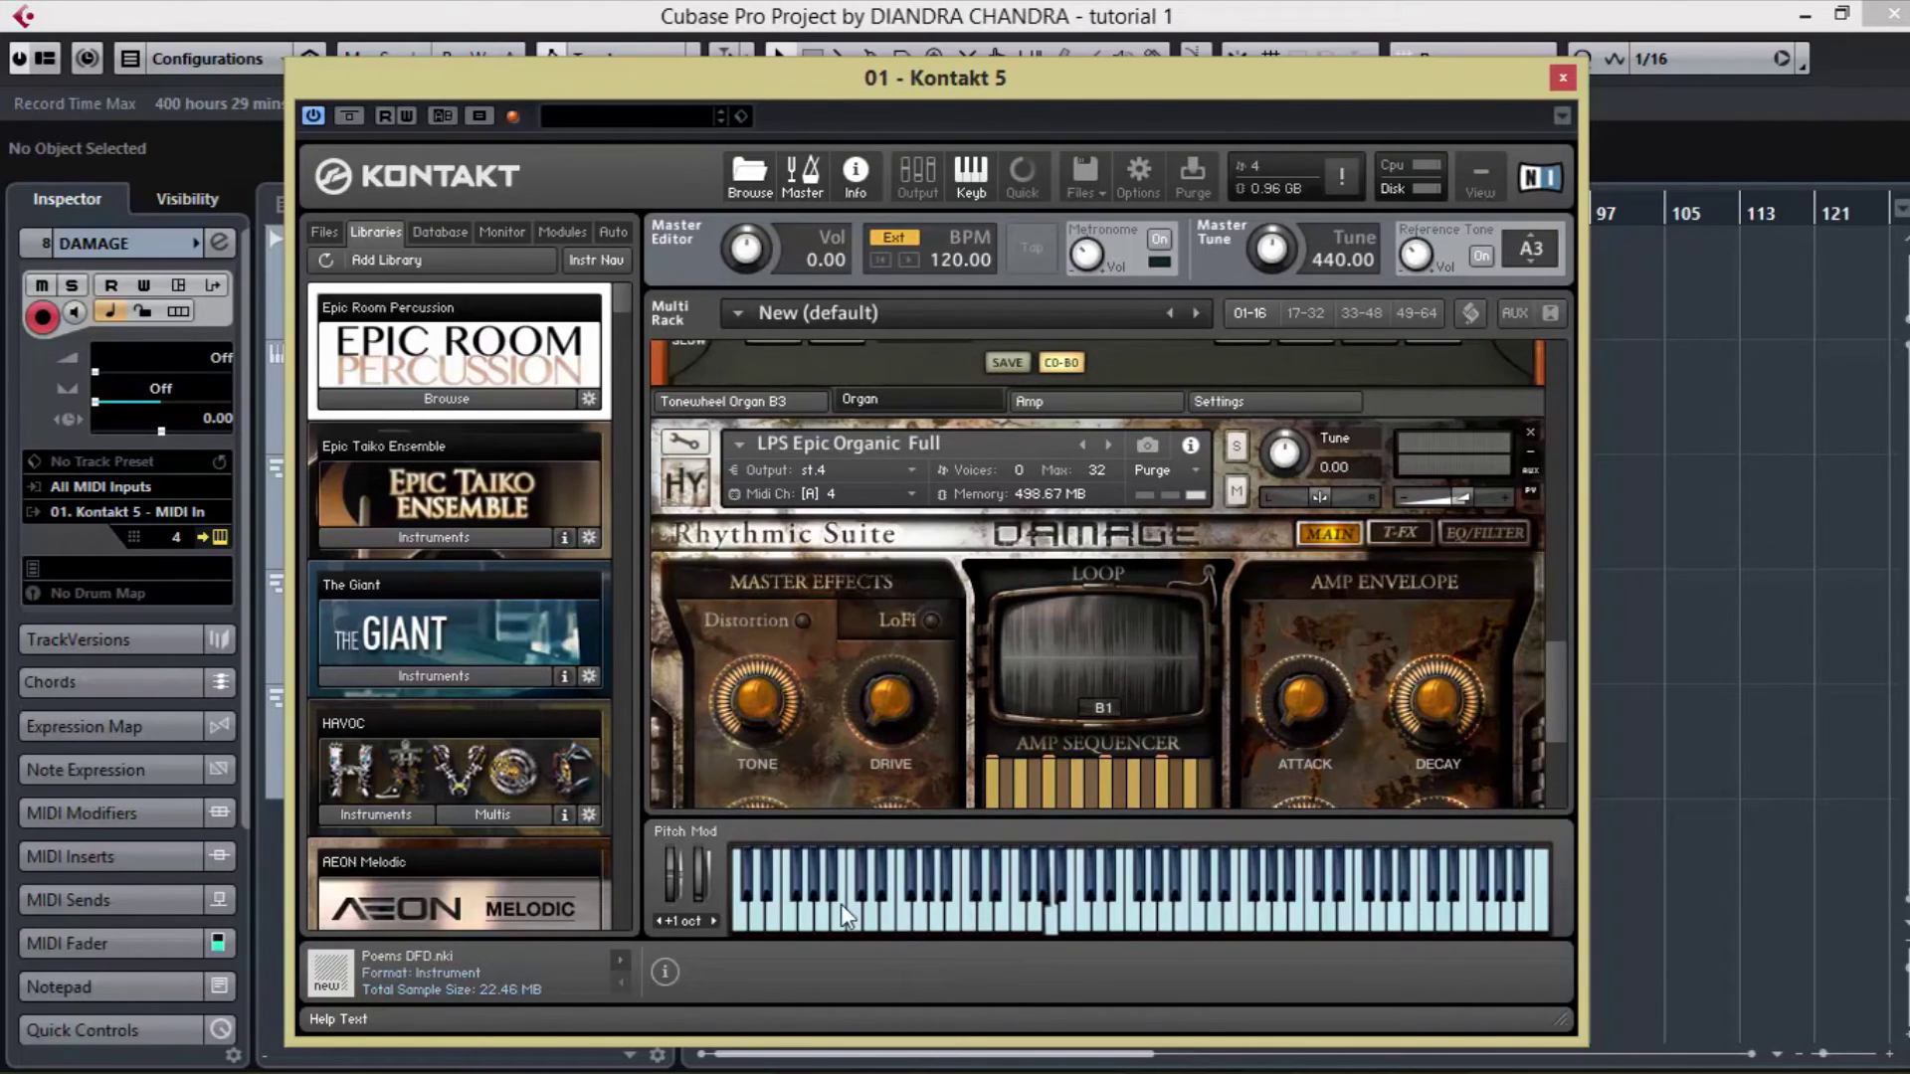
{"action": "left_click_drag", "start_coordinate": [1046, 80], "coordinate": [1393, 73]}
{"action": "left_click", "coordinate": [424, 551]}
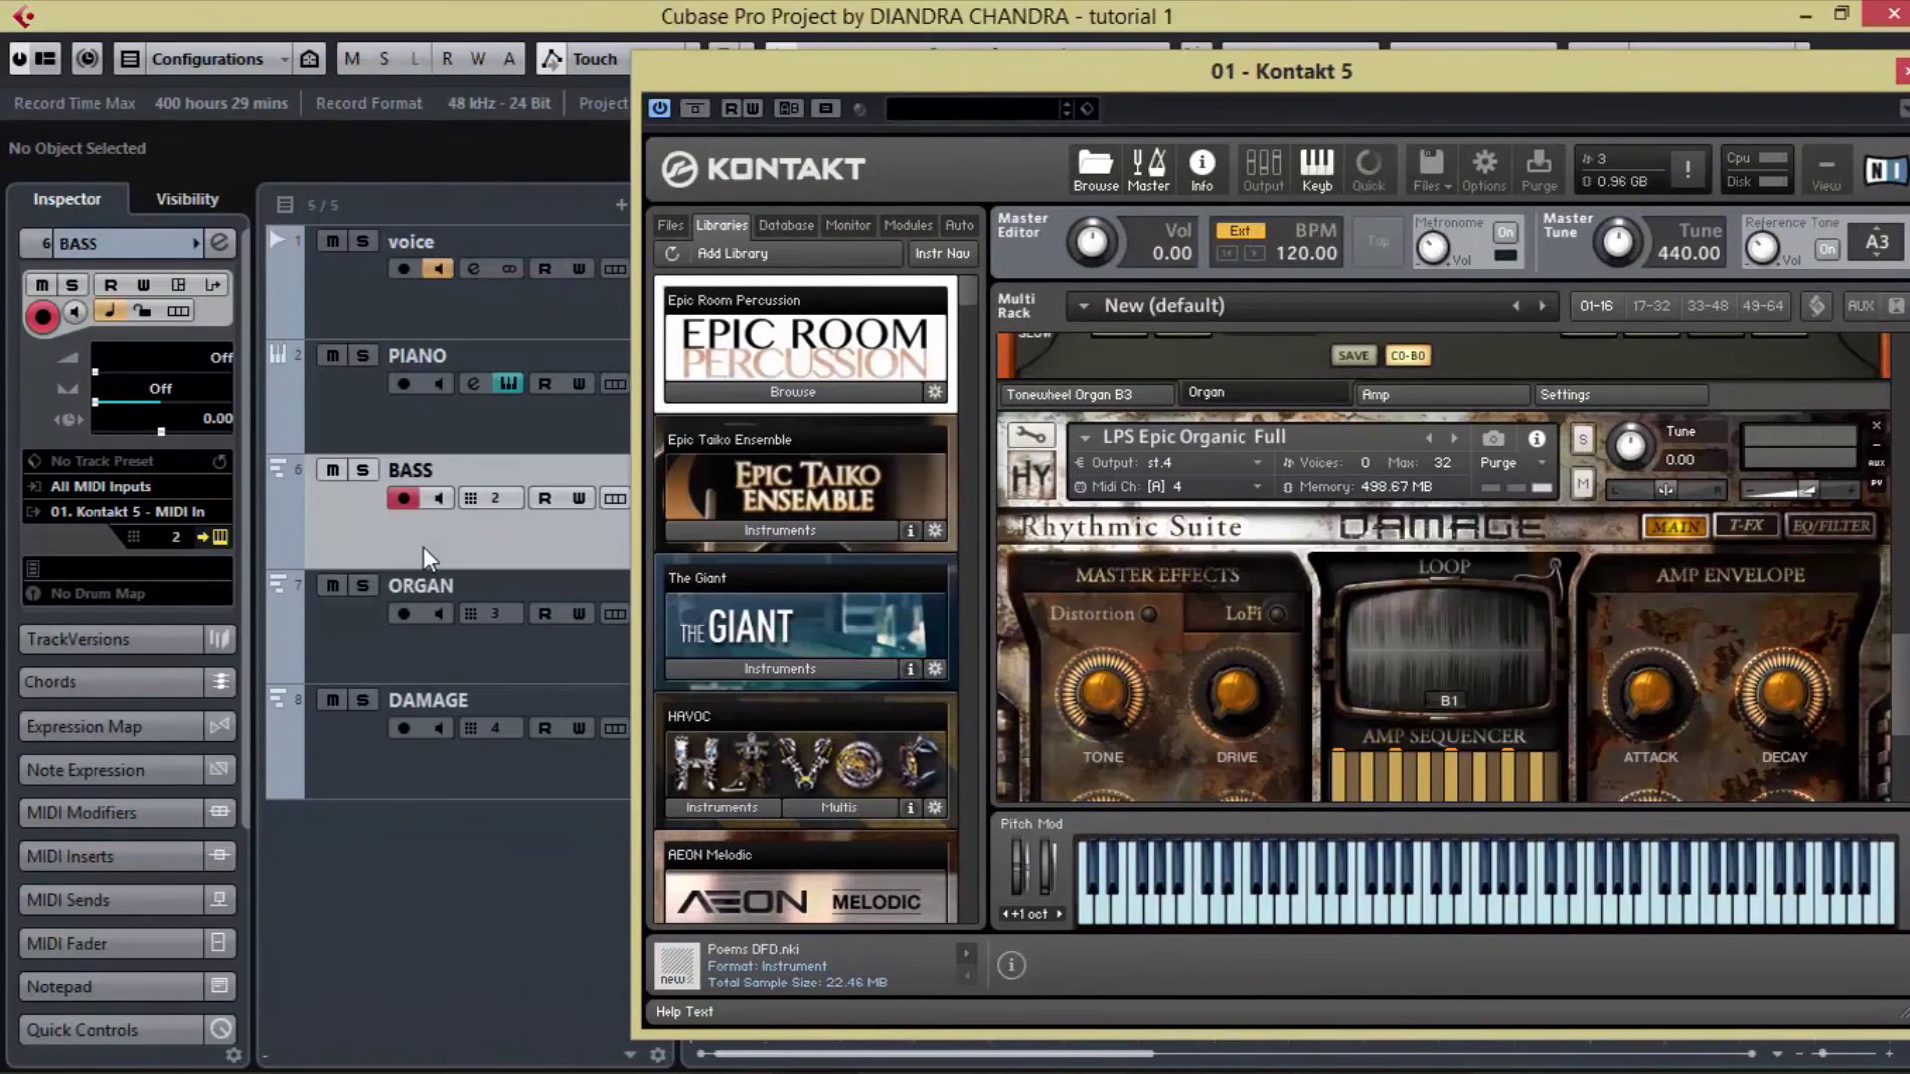
{"action": "left_click", "coordinate": [443, 439]}
{"action": "left_click", "coordinate": [422, 641]}
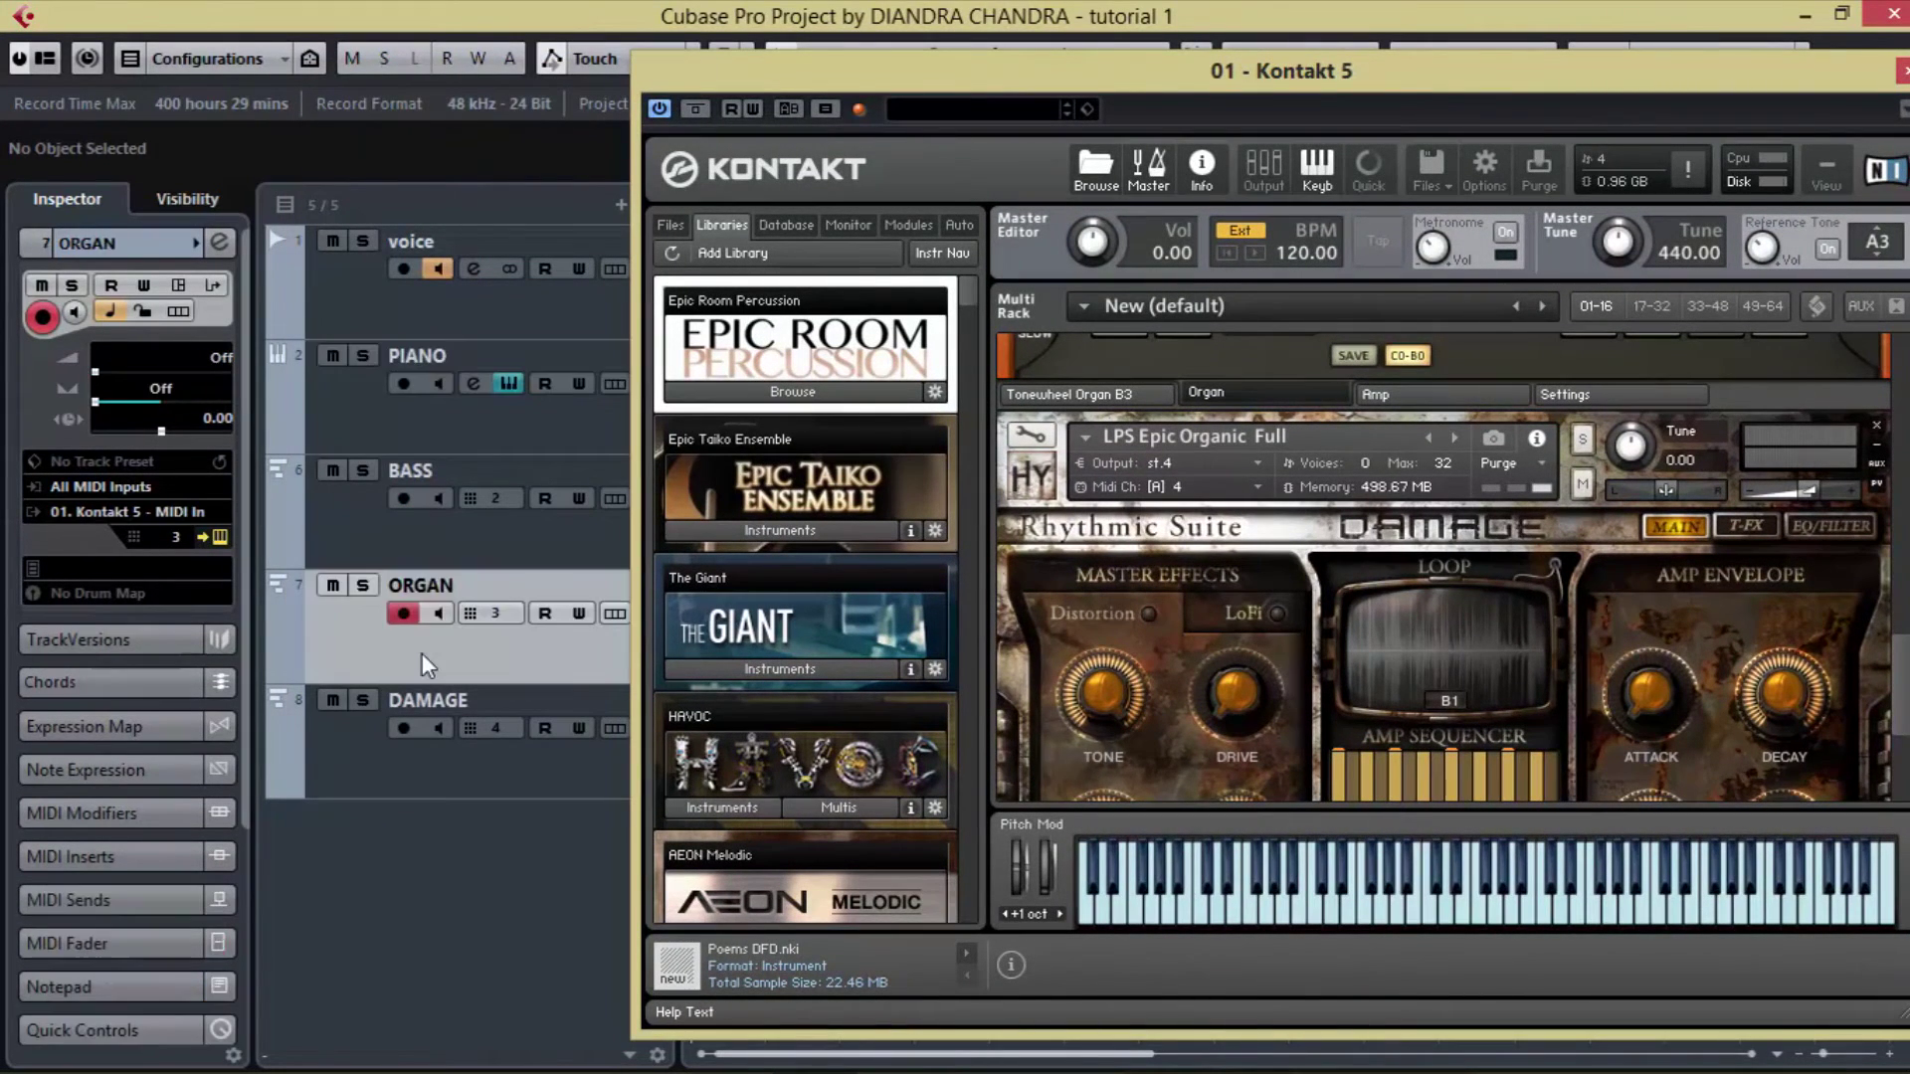
{"action": "left_click", "coordinate": [436, 761]}
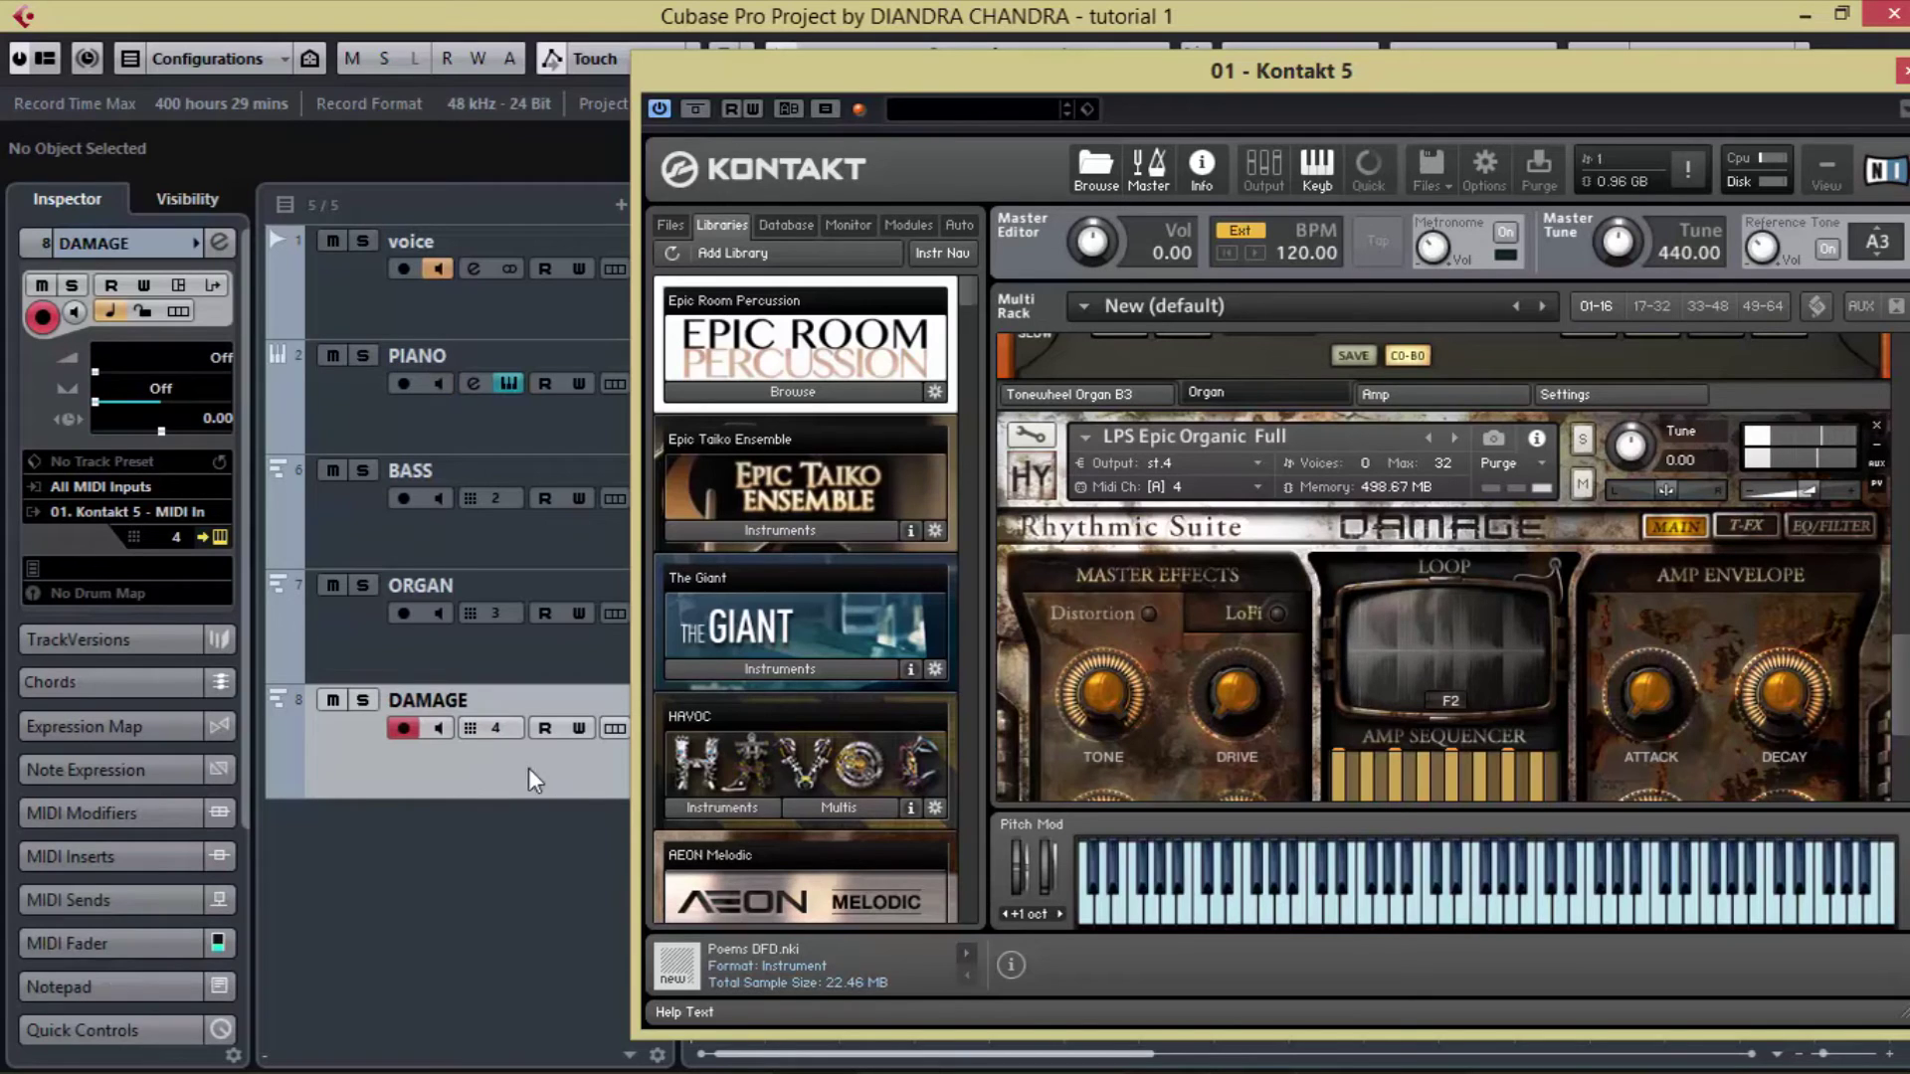
- Review the instruments in the Kontakt multi rack and play a few test notes on the Alicias Keys piano
{"action": "left_click_drag", "start_coordinate": [1526, 69], "coordinate": [1324, 31]}
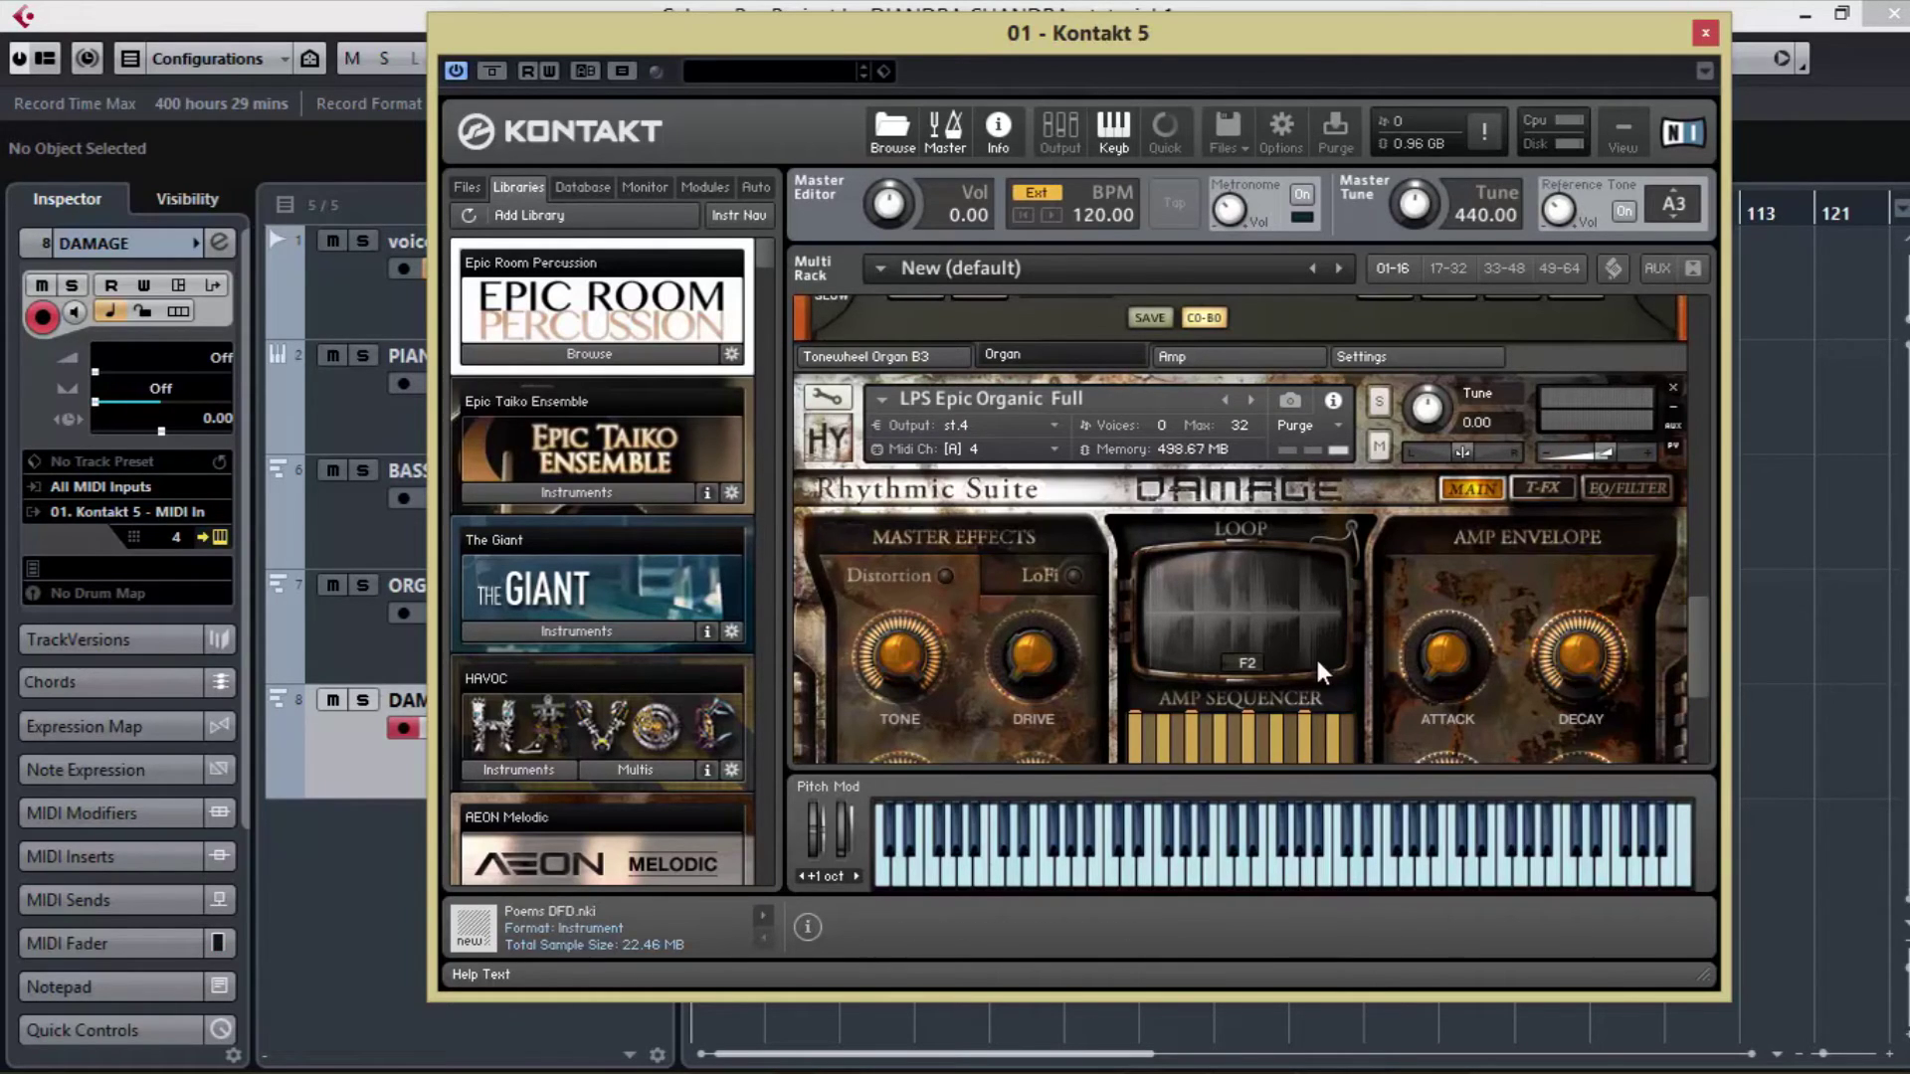
{"action": "scroll", "coordinate": [1701, 624], "scroll_direction": "up", "scroll_amount": 3}
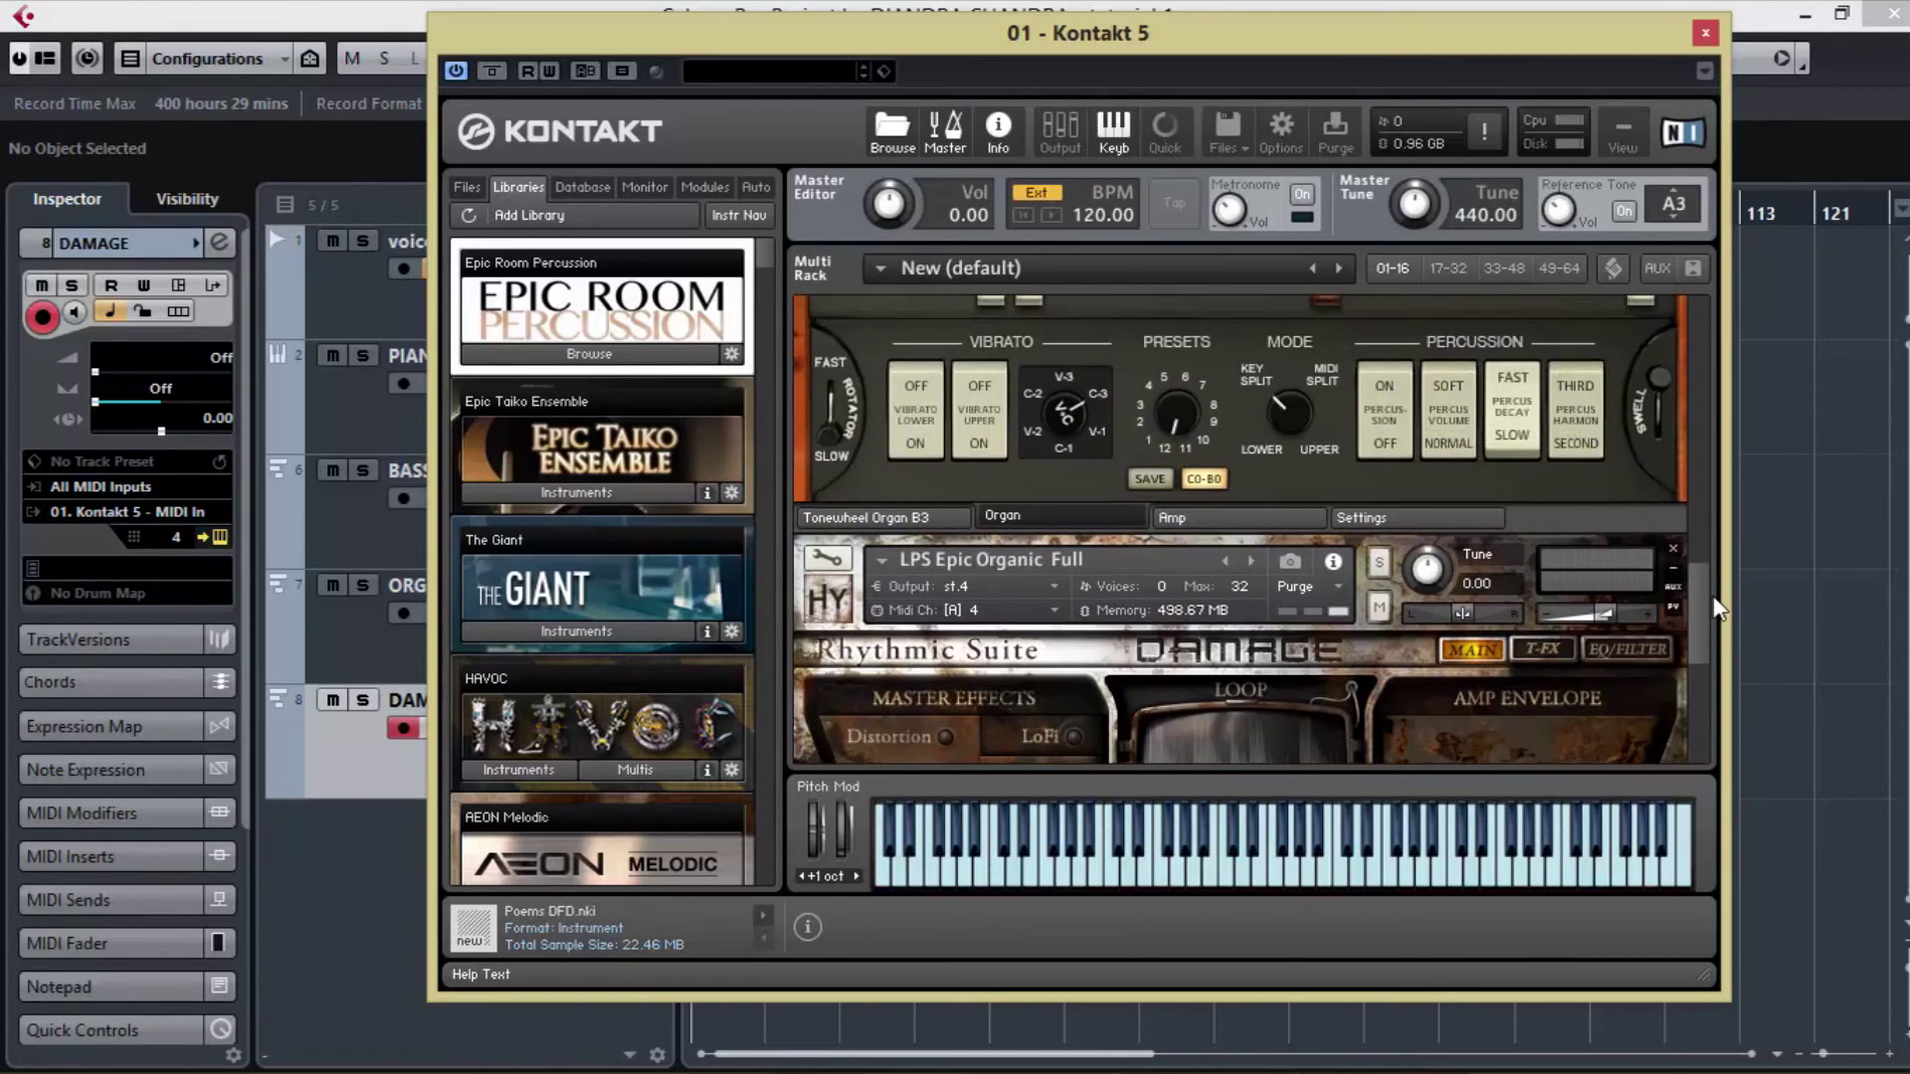
{"action": "left_click_drag", "start_coordinate": [1713, 599], "coordinate": [1708, 682]}
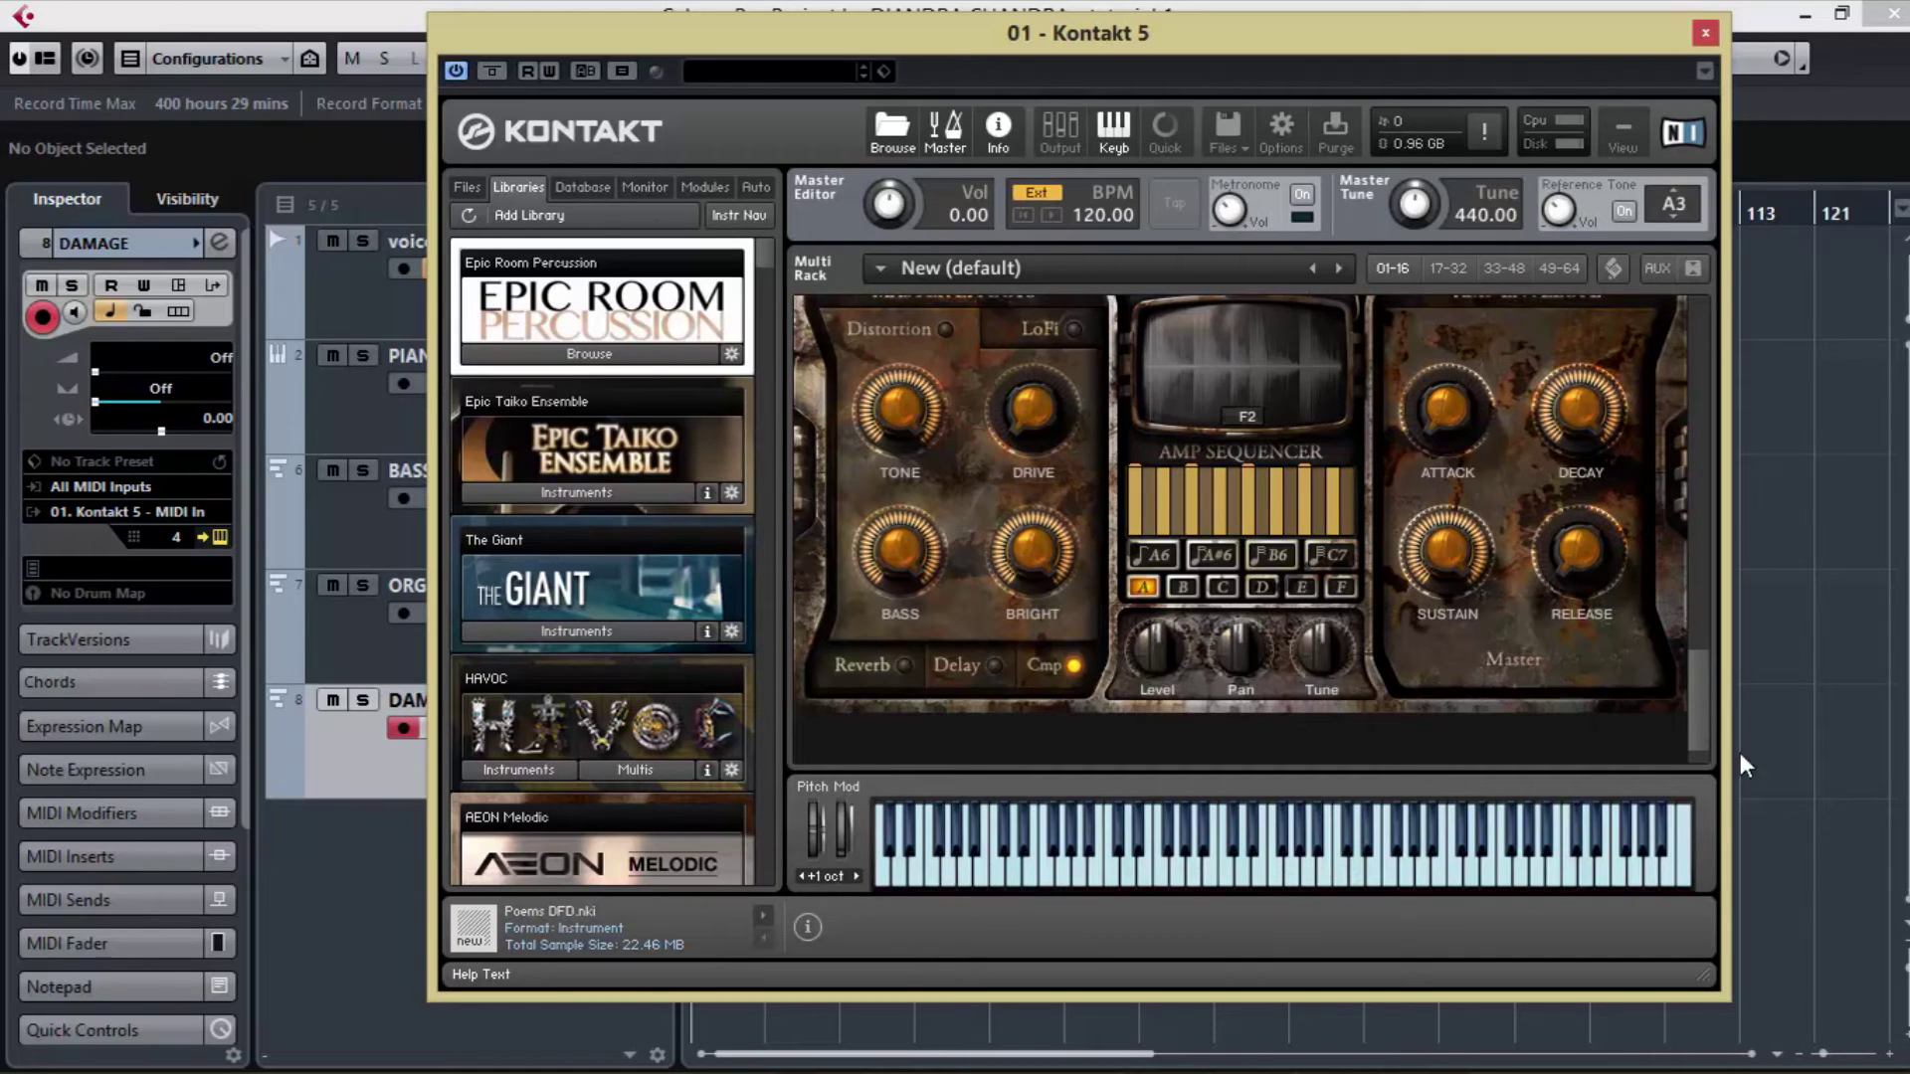
{"action": "left_click_drag", "start_coordinate": [1702, 704], "coordinate": [1733, 364]}
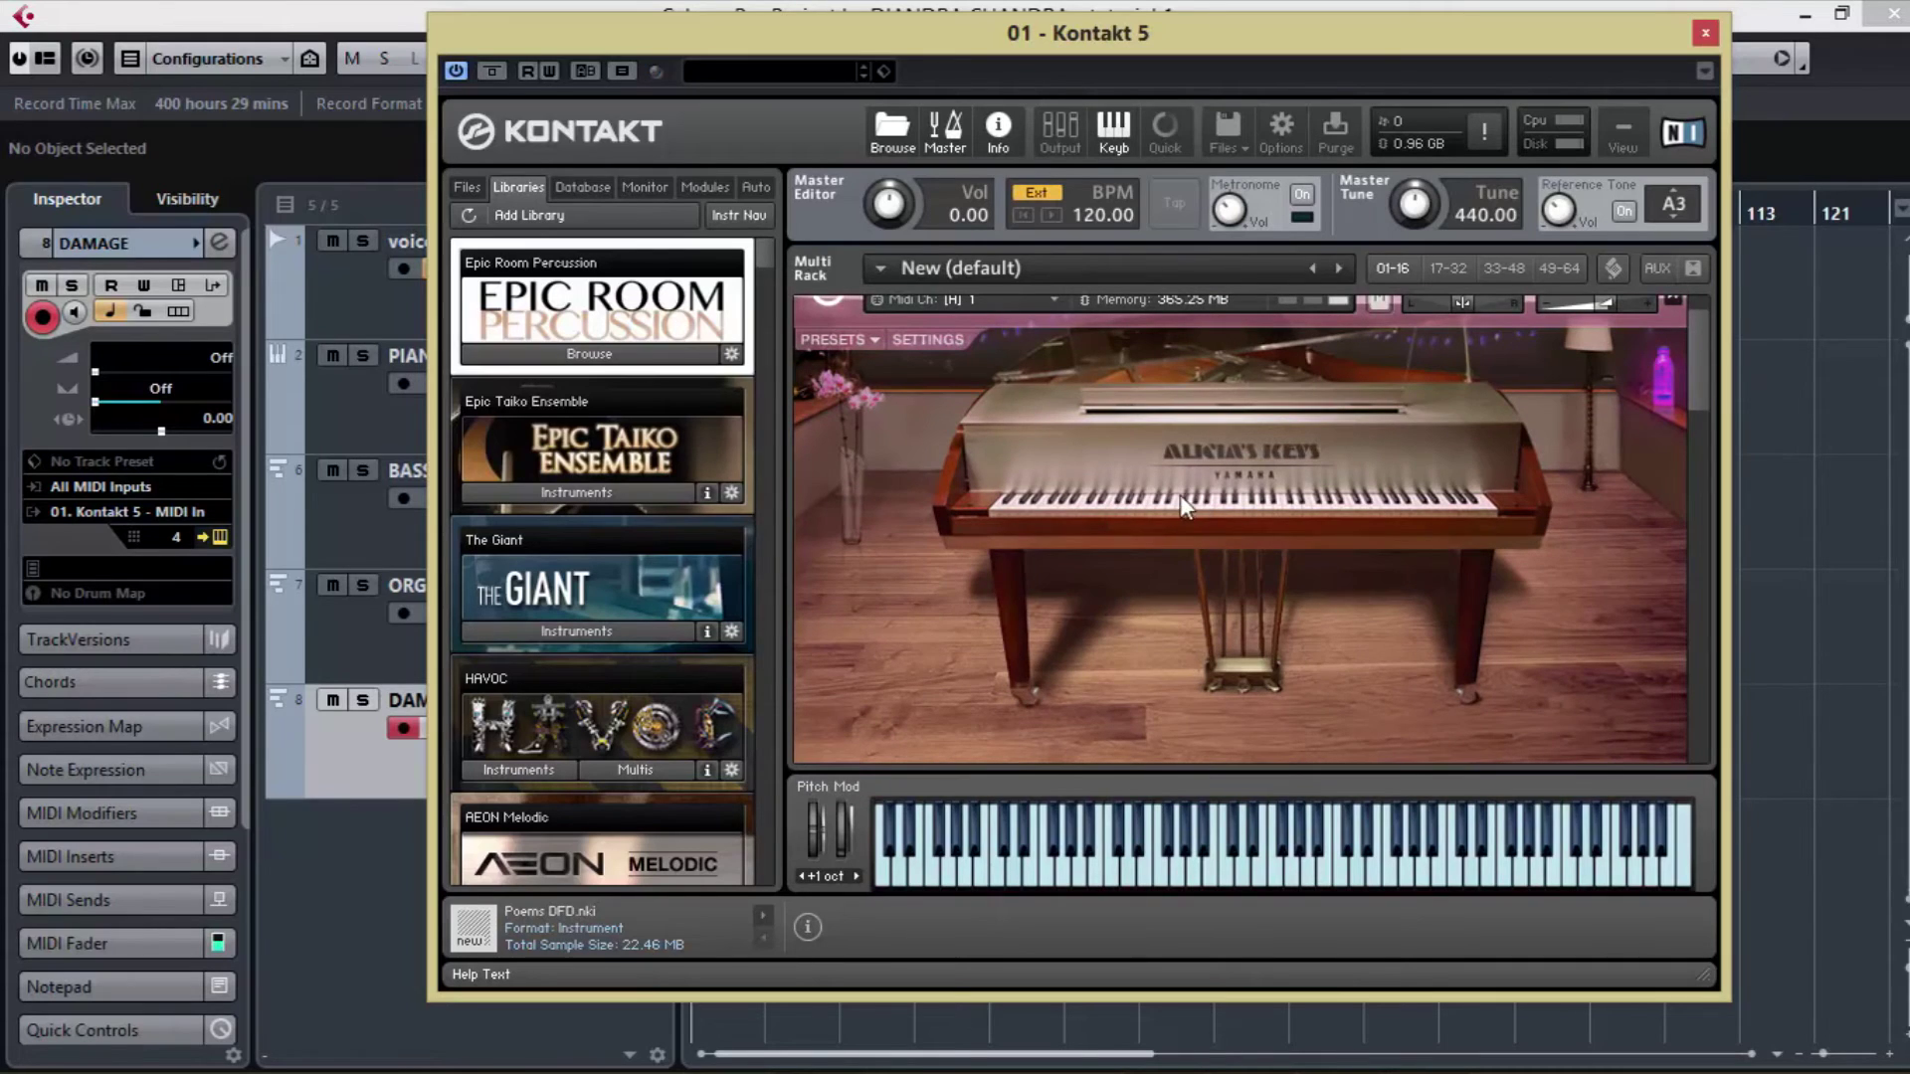
{"action": "scroll", "coordinate": [1701, 390], "scroll_direction": "up", "scroll_amount": 1}
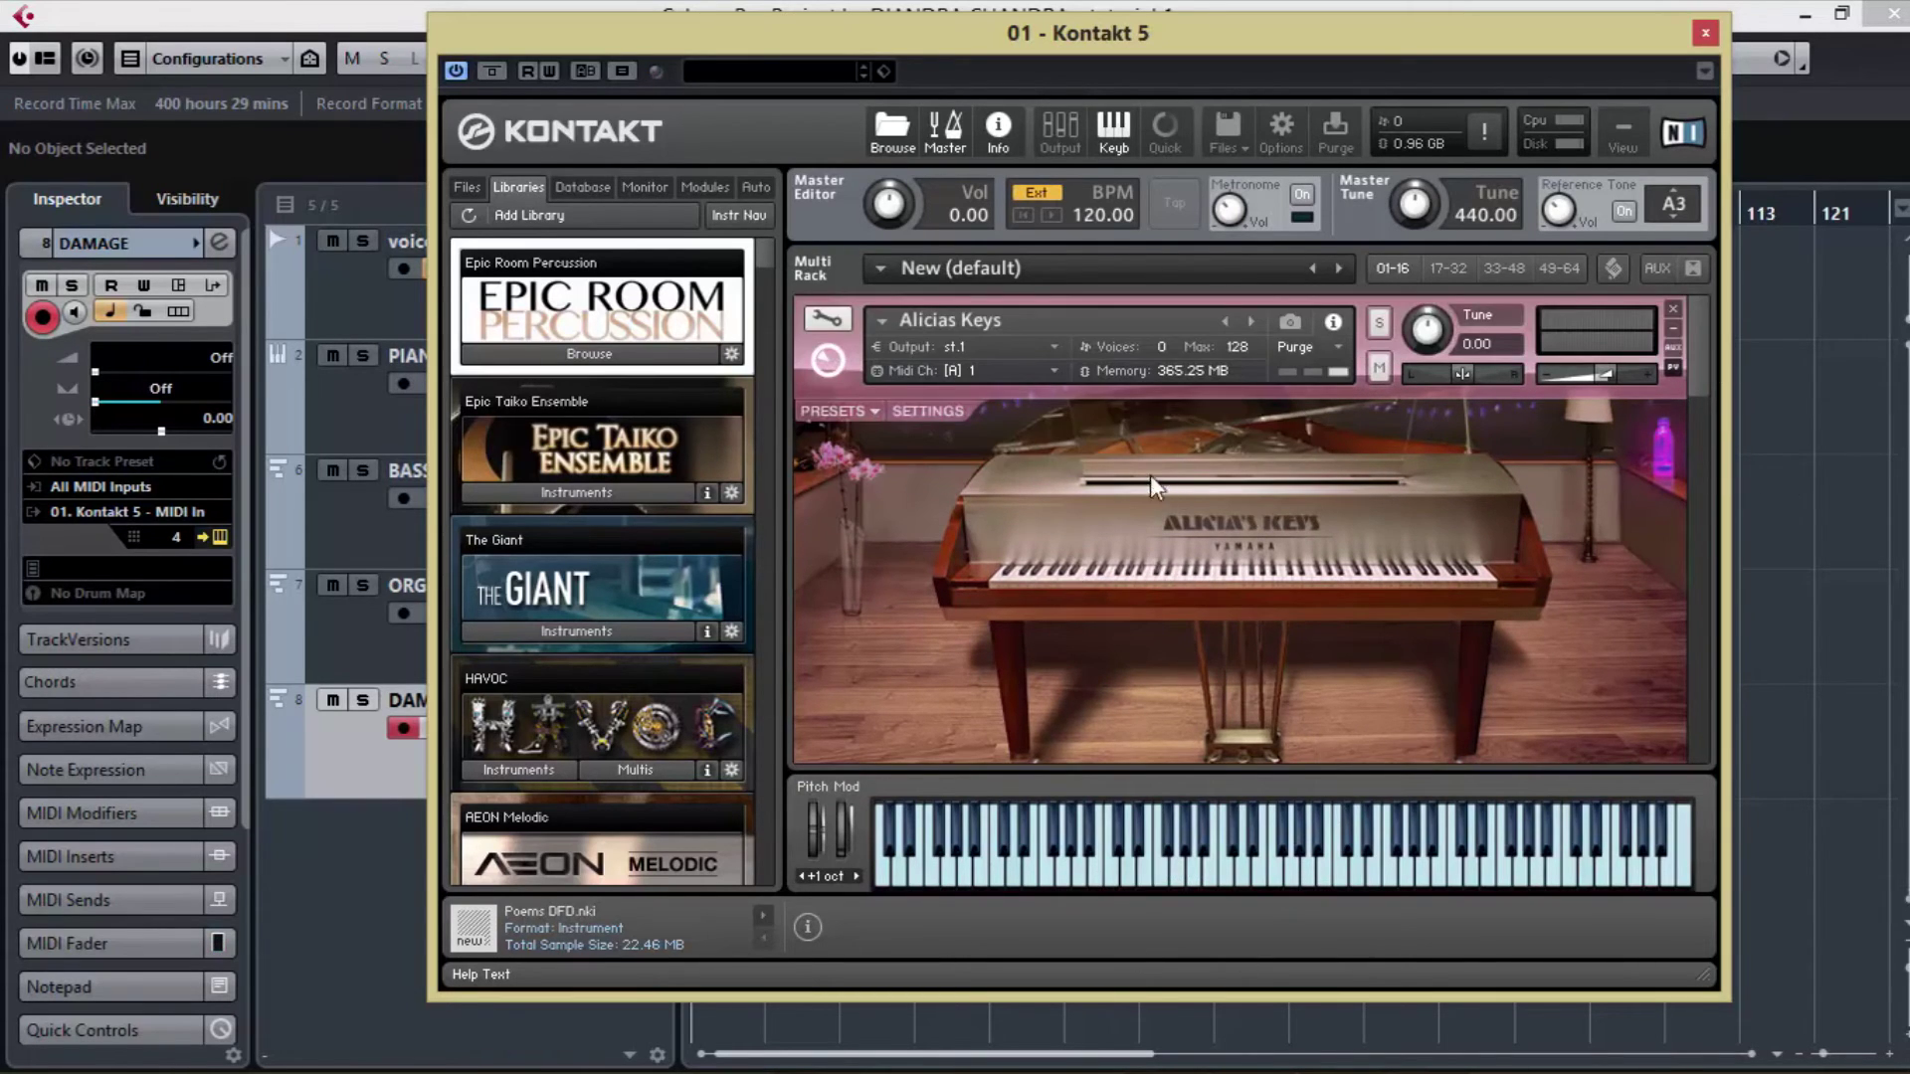
{"action": "left_click", "coordinate": [1104, 871]}
{"action": "left_click", "coordinate": [1268, 871]}
{"action": "left_click", "coordinate": [1063, 845]}
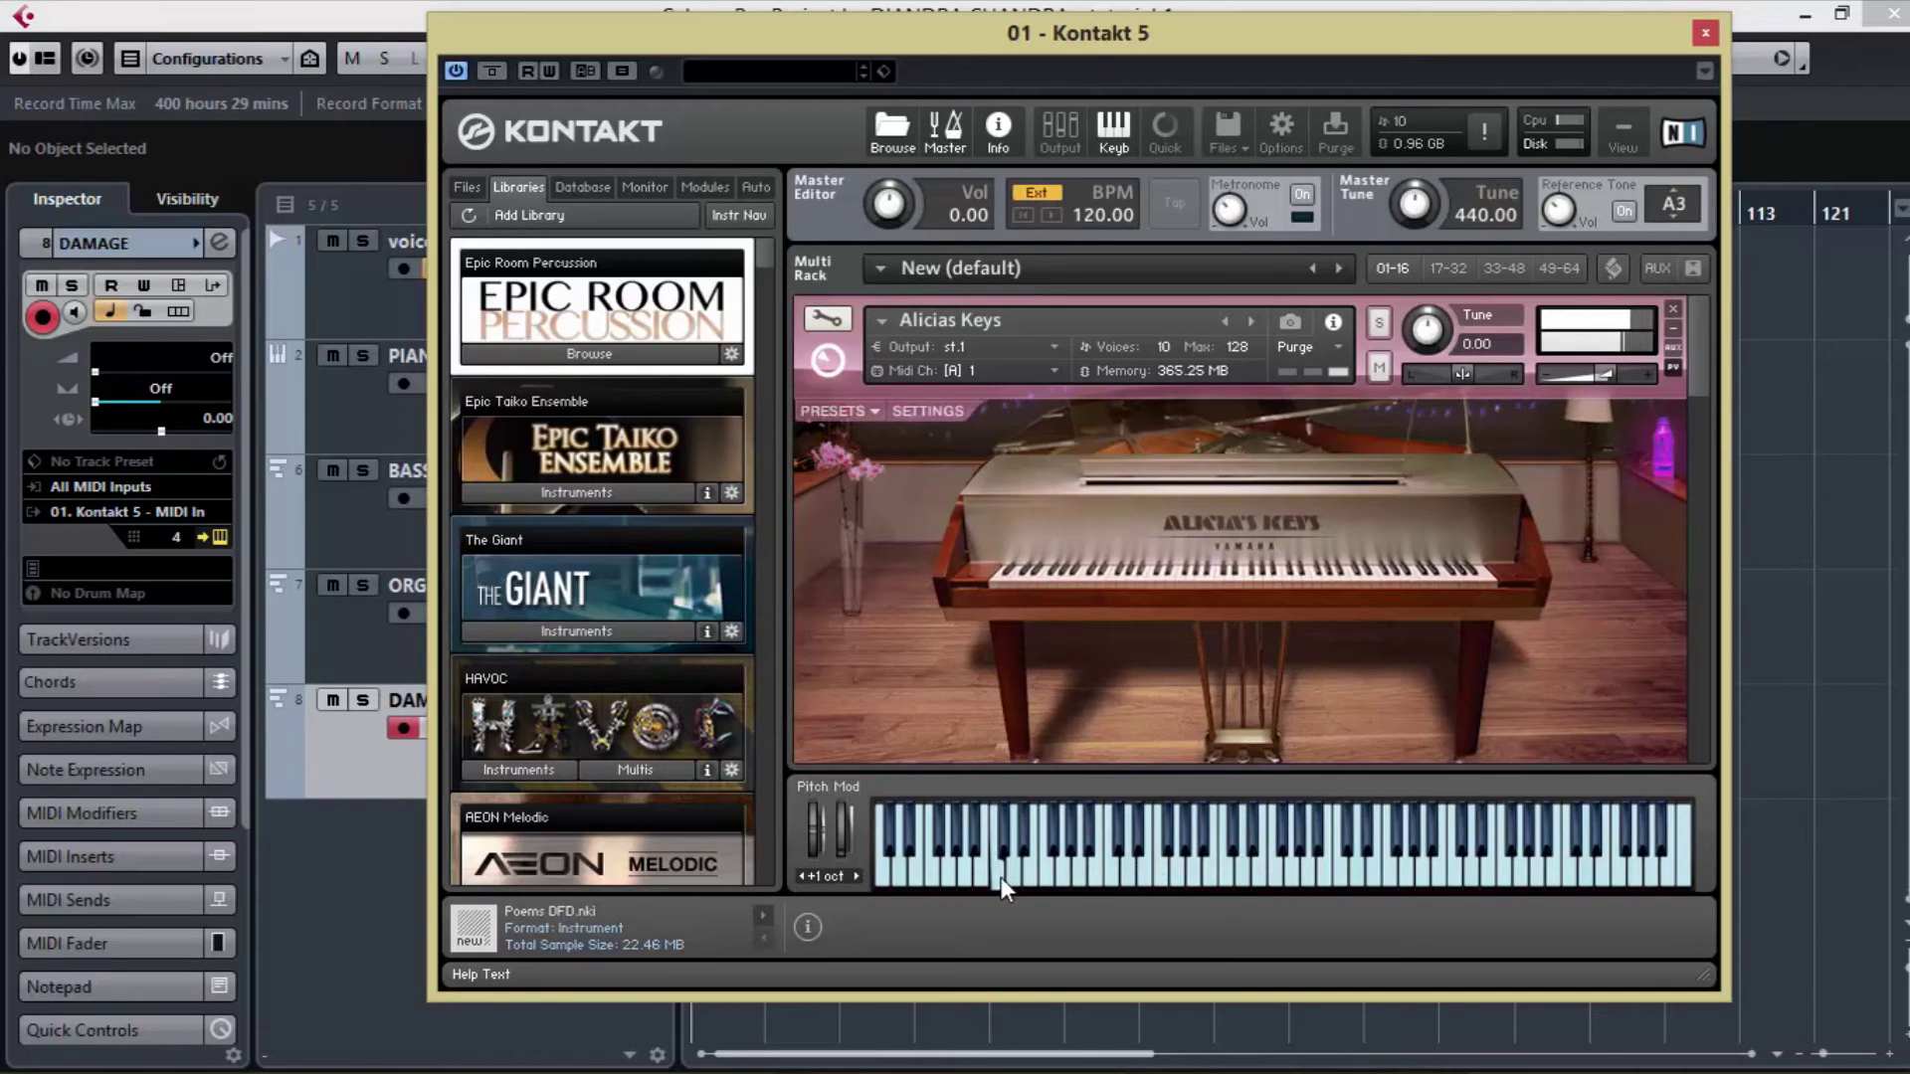
- Select the ORGAN track, close Kontakt and check the ORGAN channel's signal in the MixConsole, placing it beside the track list
{"action": "left_click_drag", "start_coordinate": [1690, 373], "coordinate": [1681, 483]}
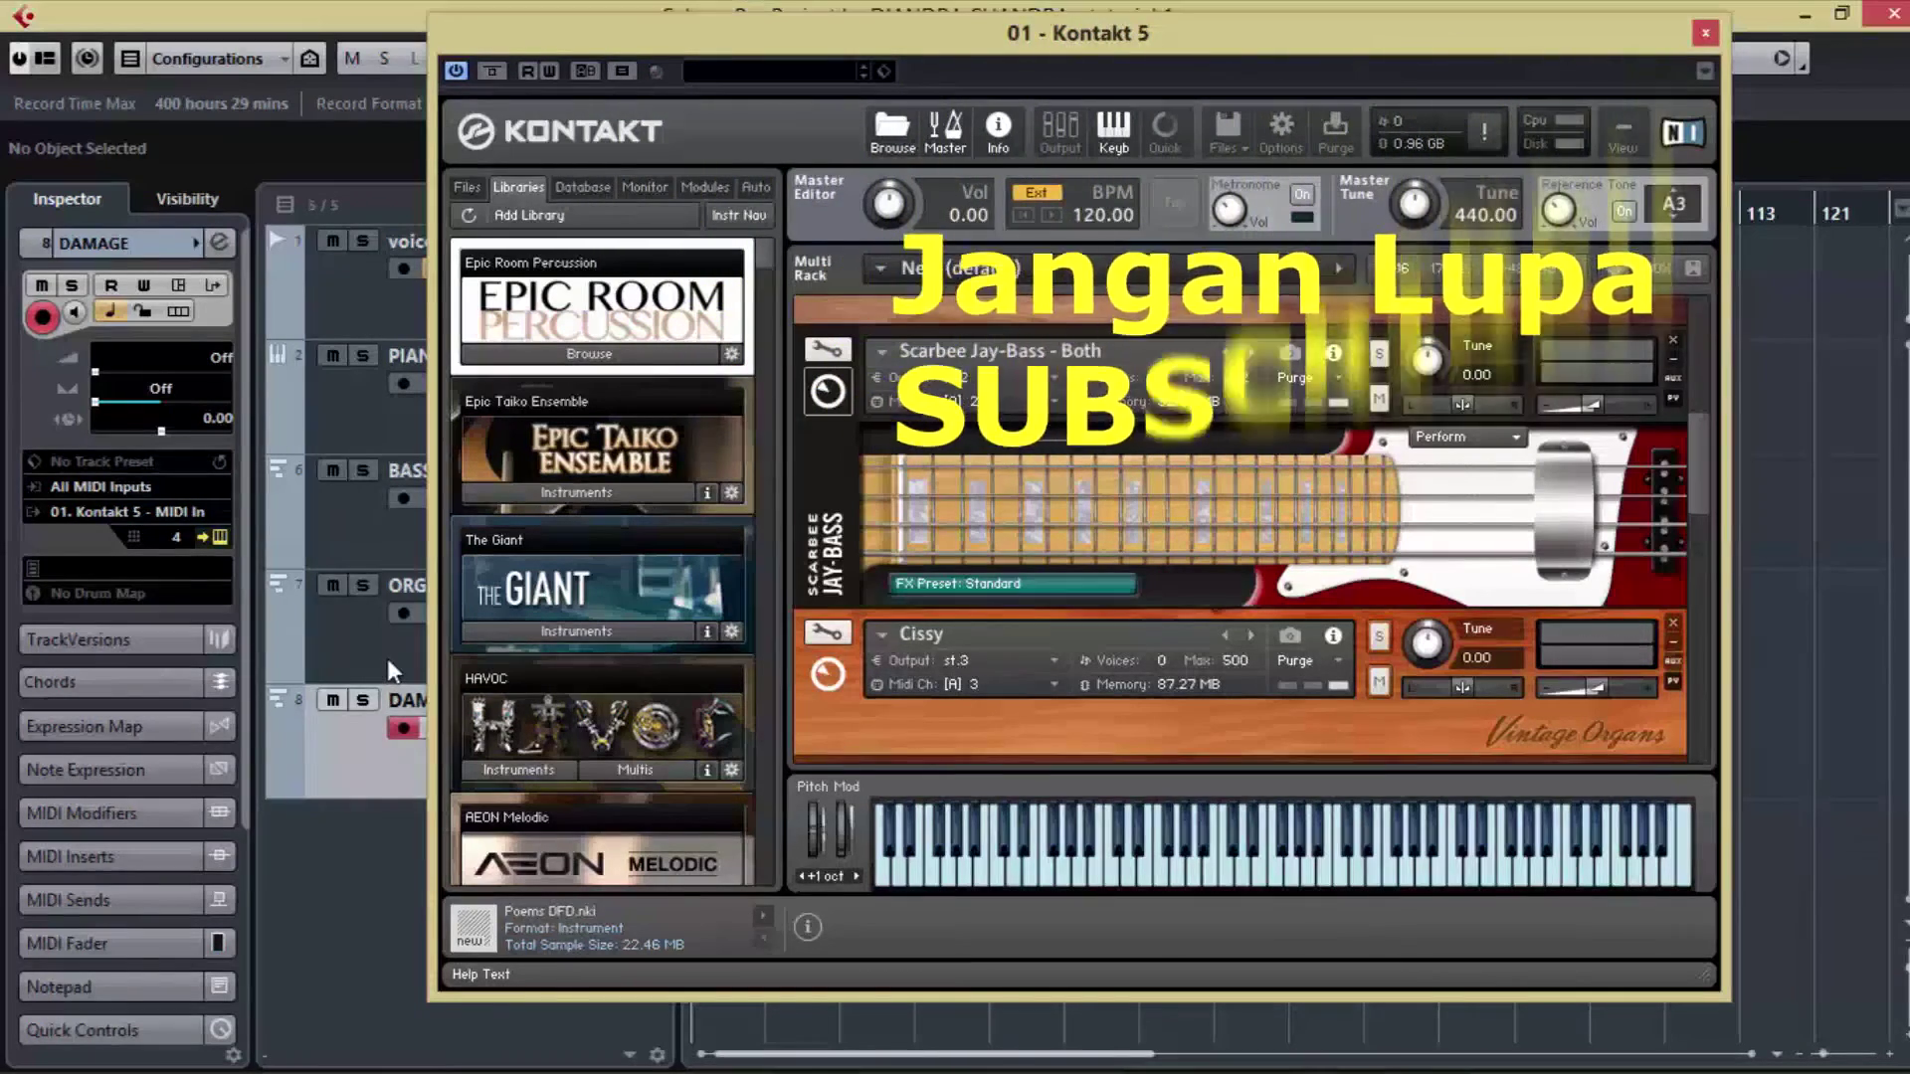
{"action": "left_click", "coordinate": [386, 659]}
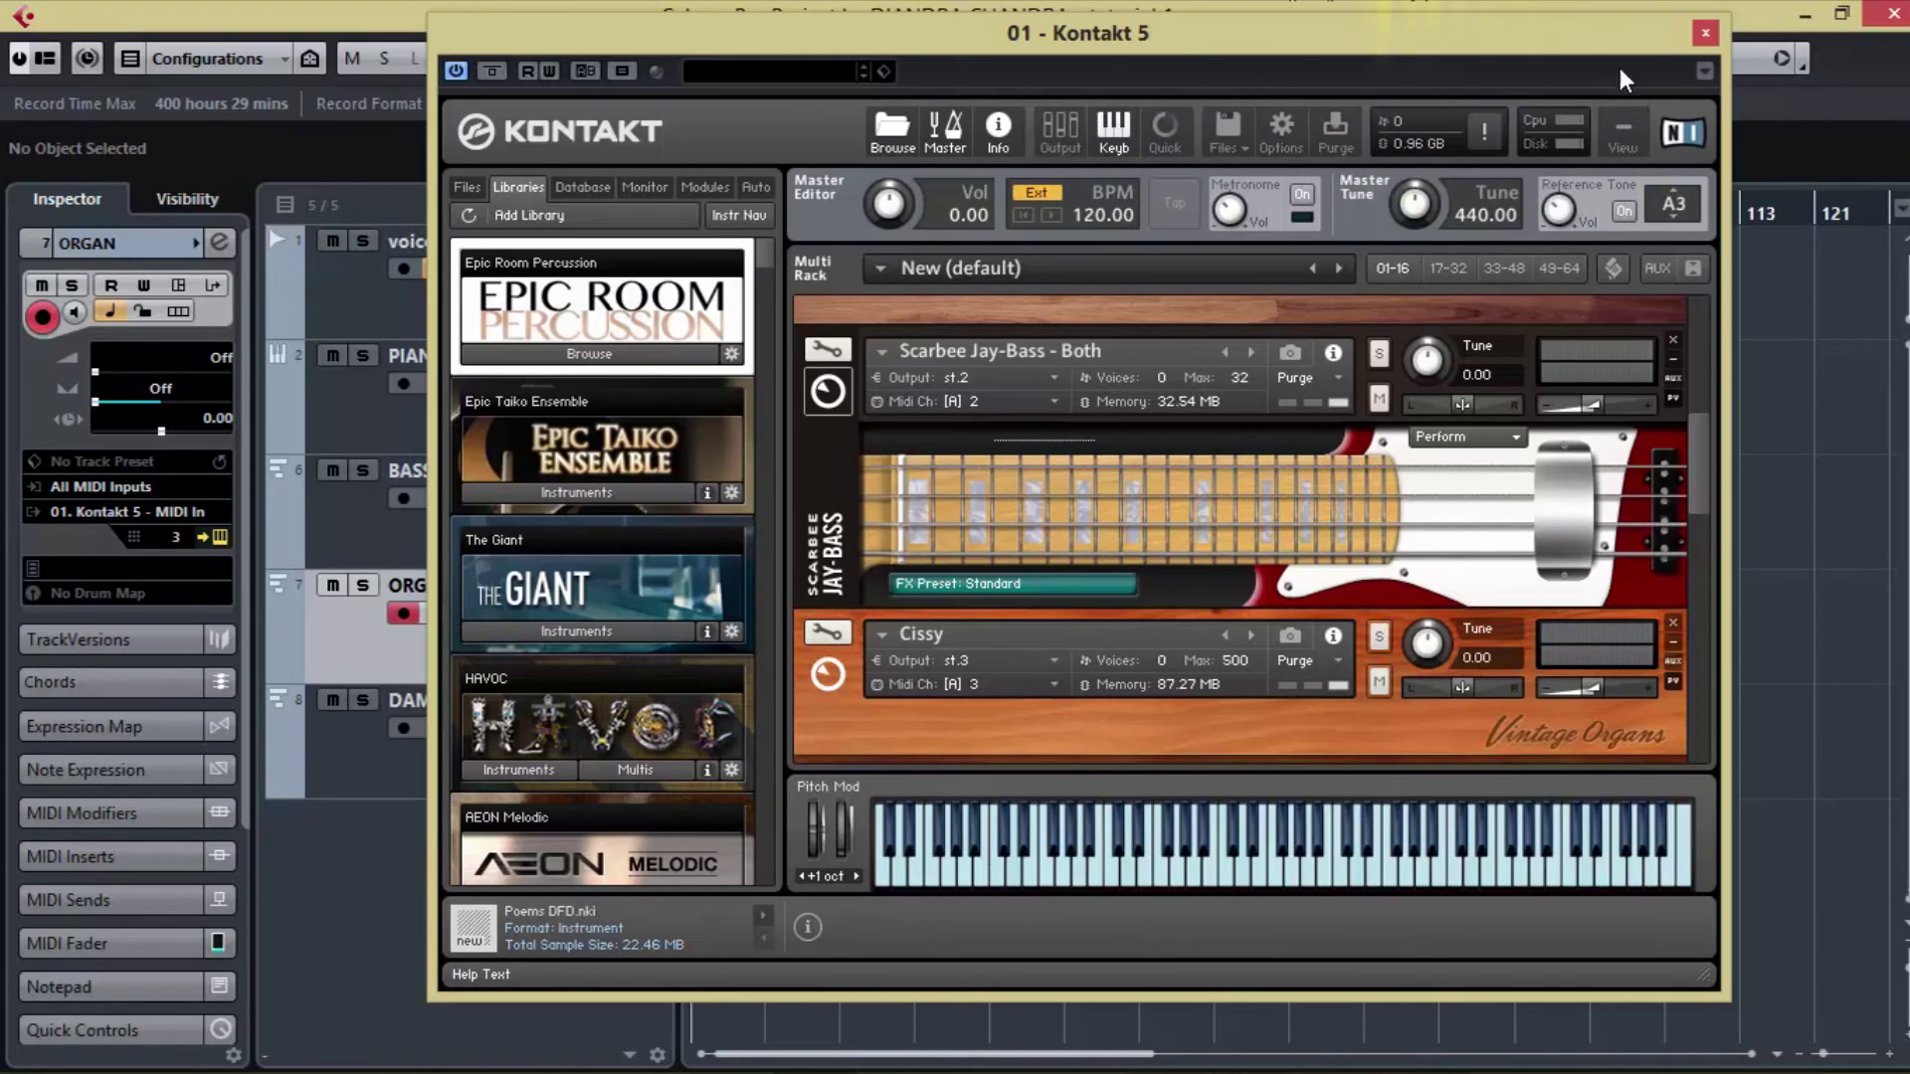
{"action": "left_click", "coordinate": [1705, 36]}
{"action": "key", "text": "F3"}
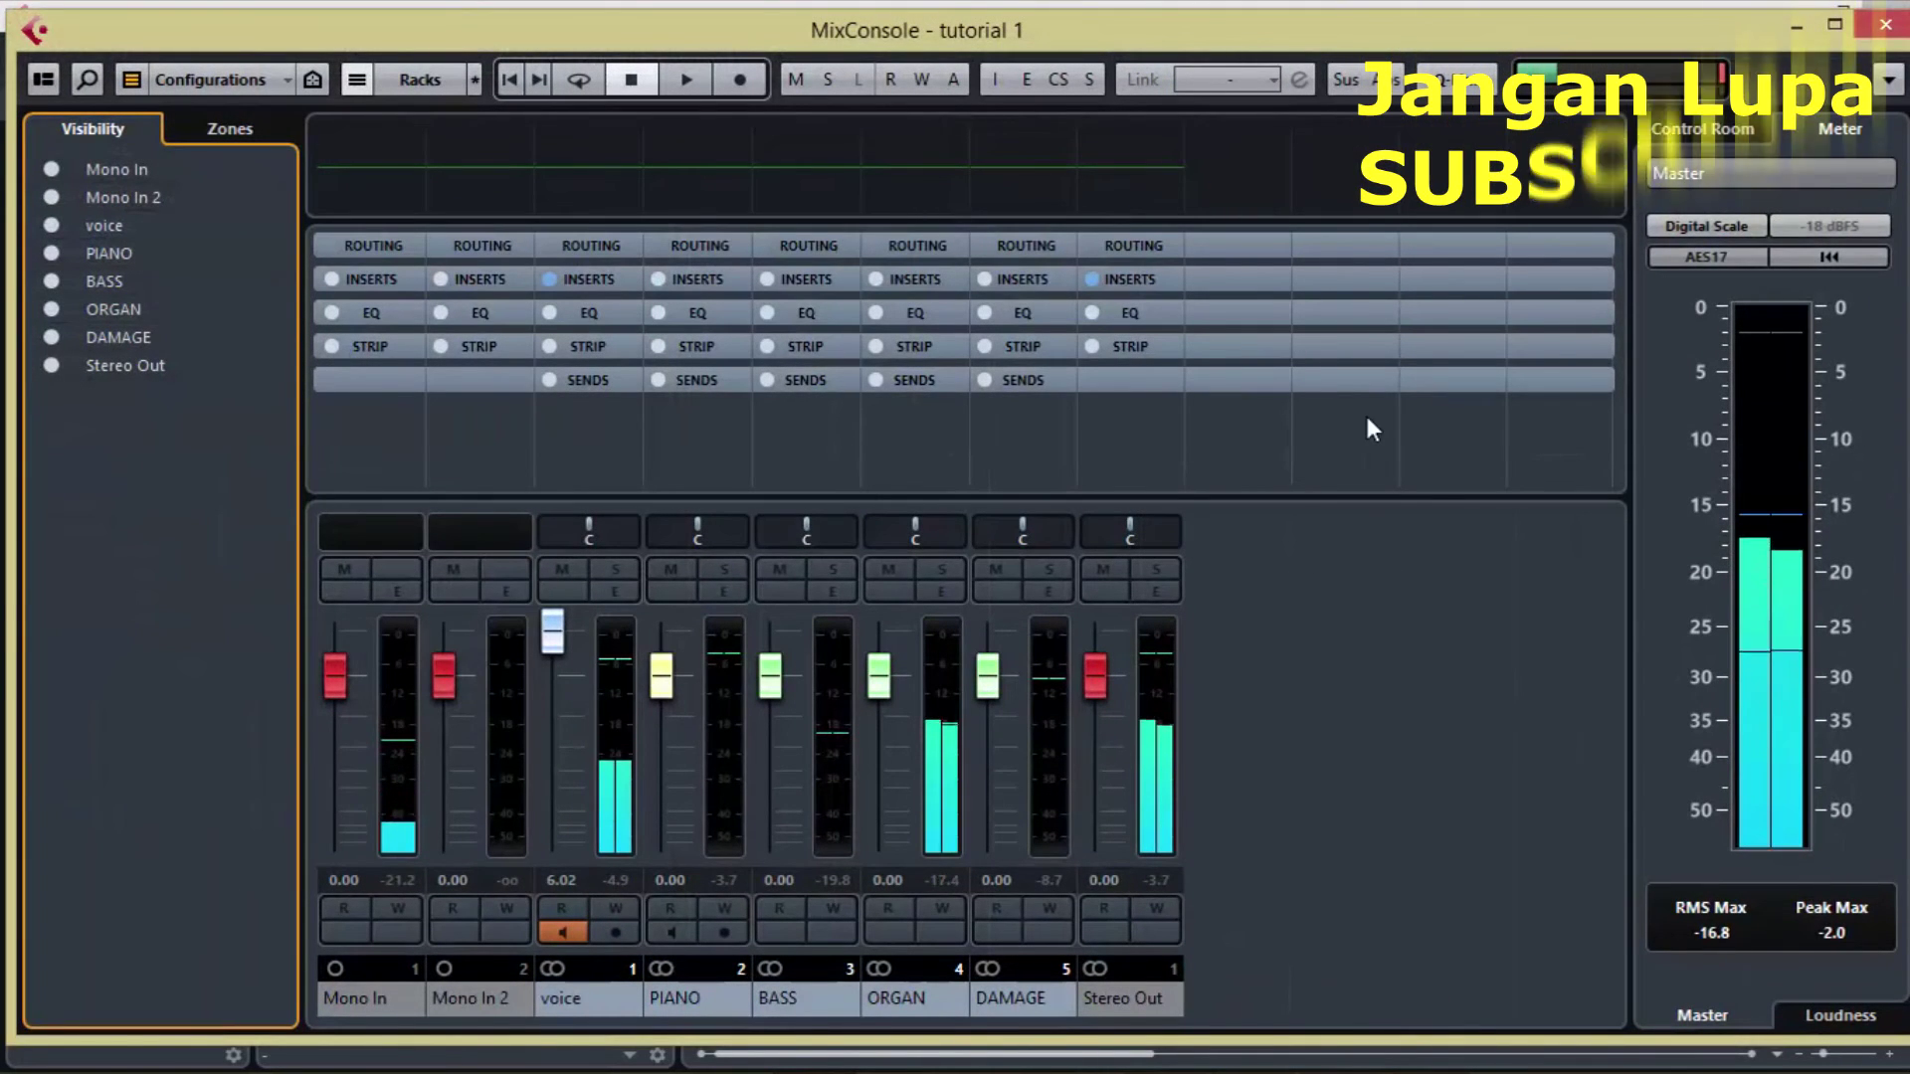
{"action": "left_click_drag", "start_coordinate": [1323, 44], "coordinate": [1617, 154]}
- Select the DAMAGE track and check its channel's signal in the MixConsole
{"action": "left_click", "coordinate": [503, 766]}
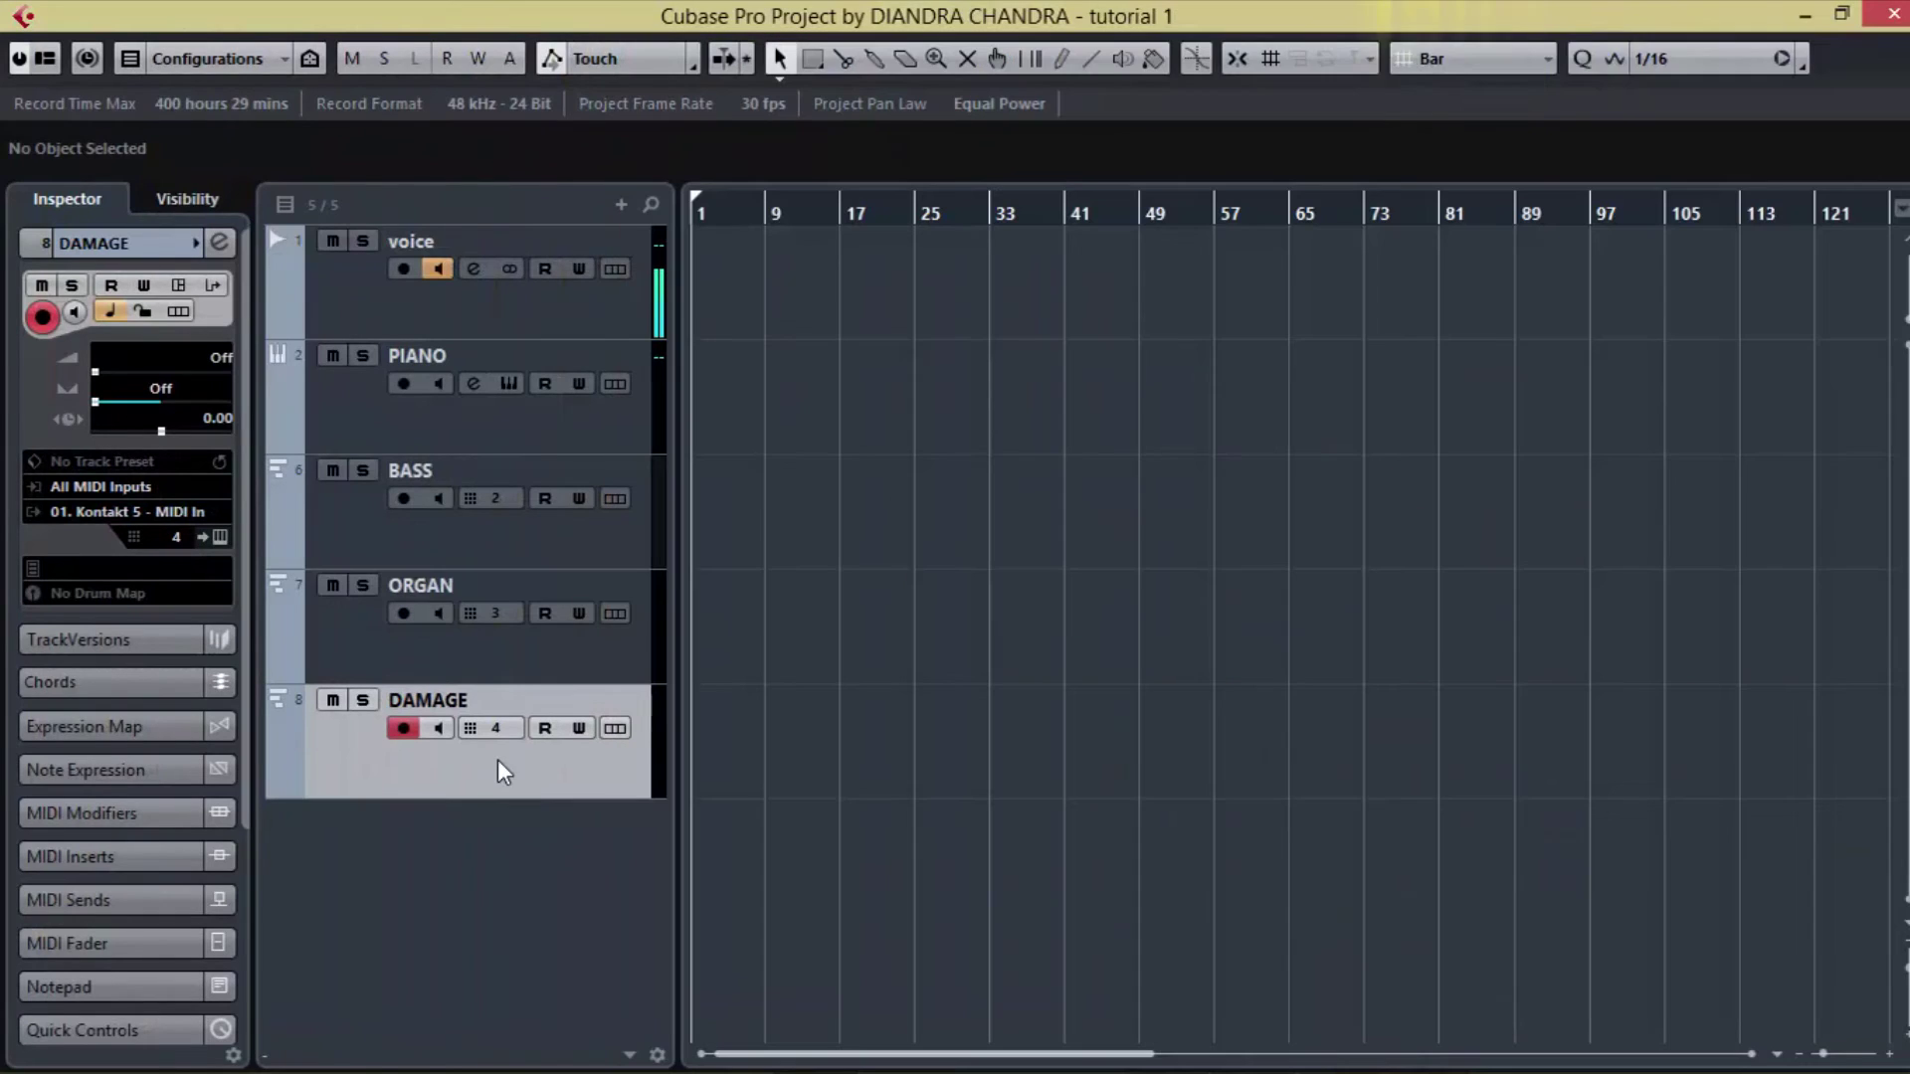
{"action": "key", "text": "F3"}
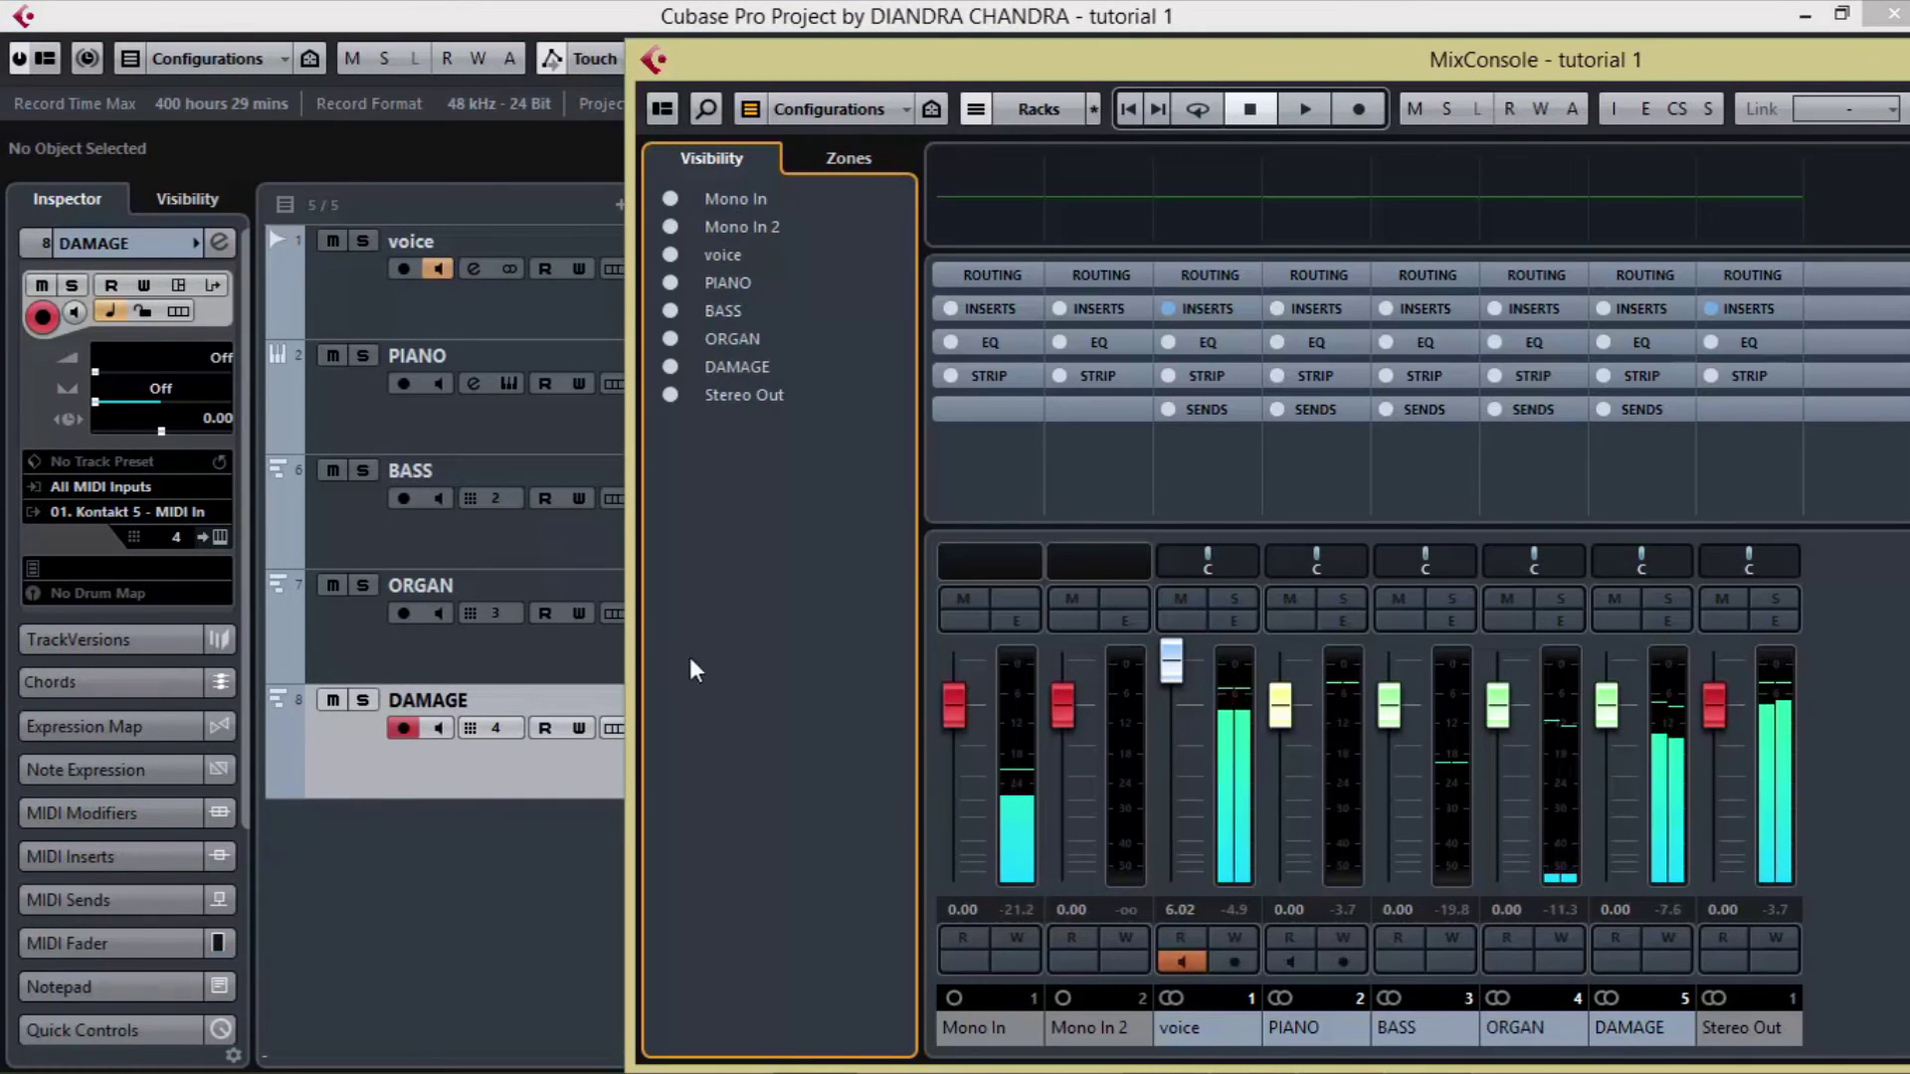
{"action": "key", "text": "F3"}
- Select the BASS track and raise its fader in the MixConsole to 6.02
{"action": "left_click", "coordinate": [551, 541]}
{"action": "key", "text": "F3"}
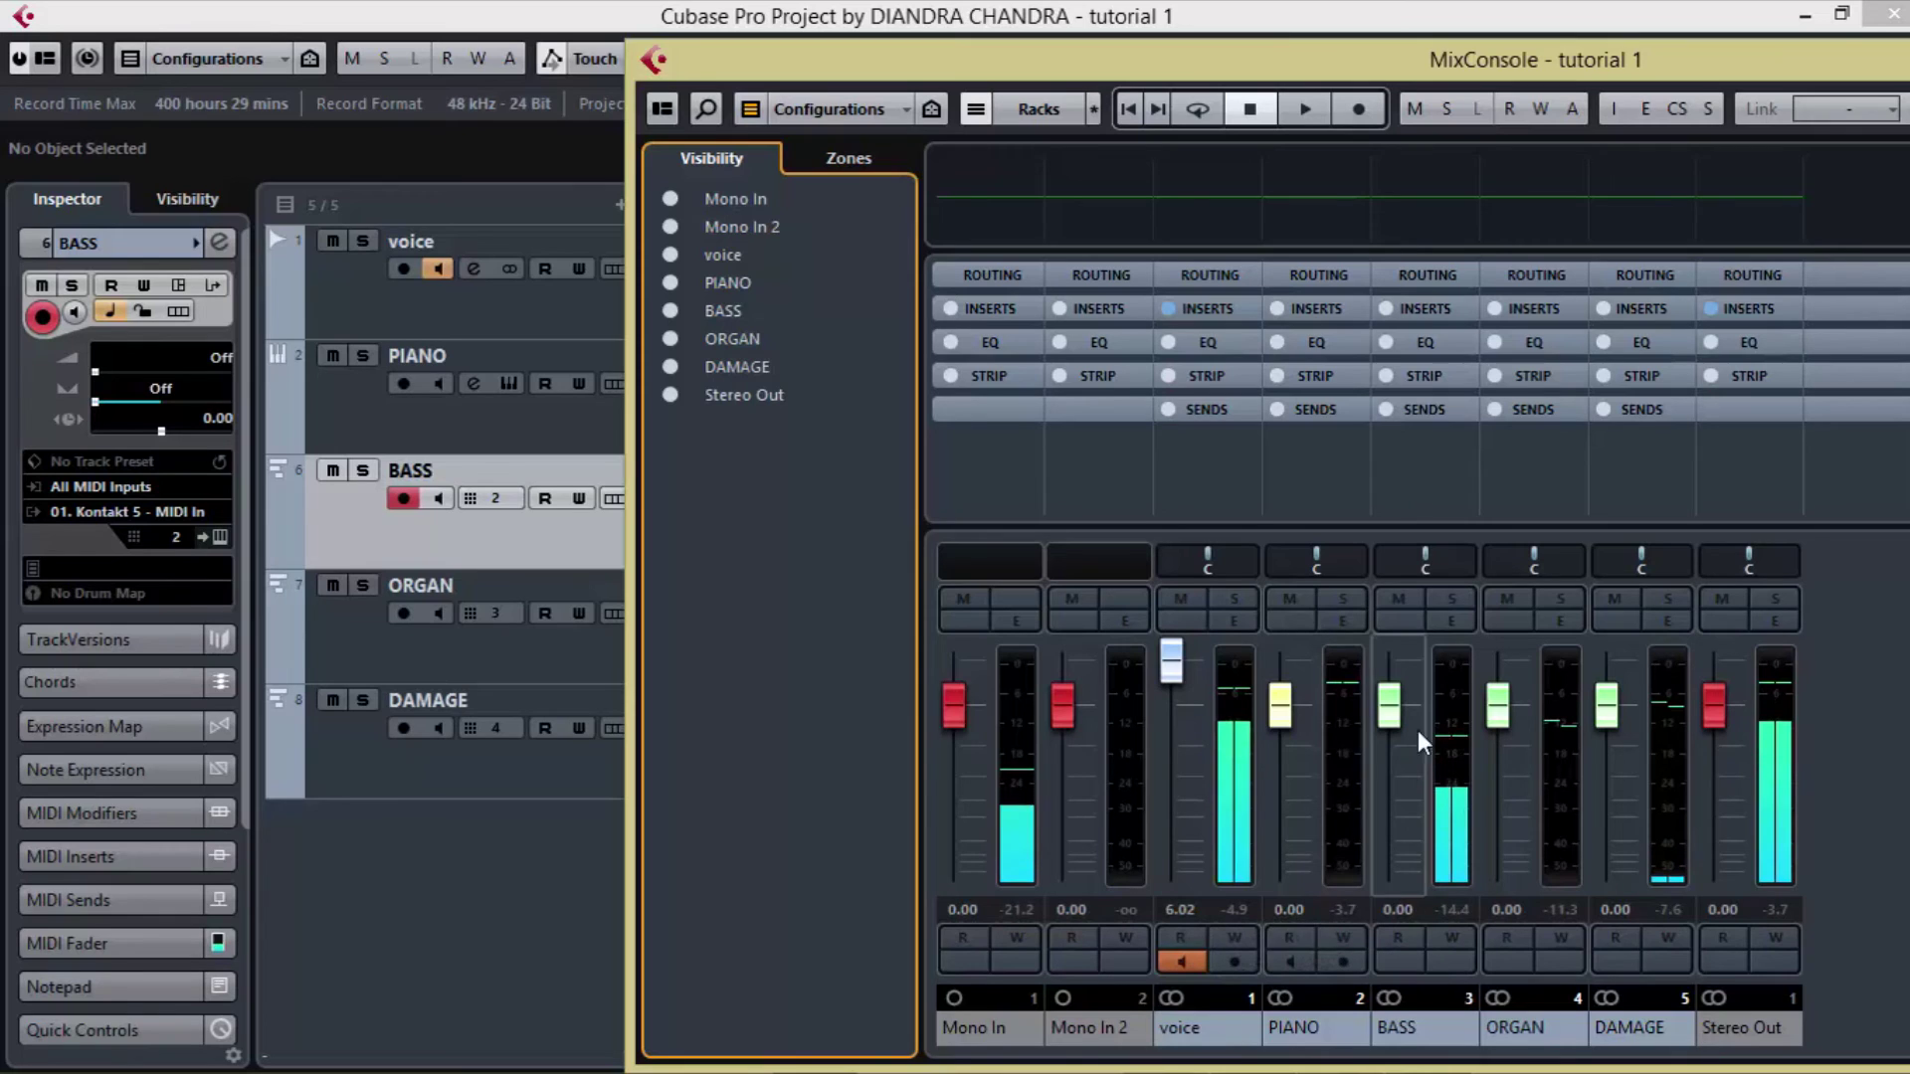
{"action": "left_click_drag", "start_coordinate": [1417, 731], "coordinate": [1422, 615]}
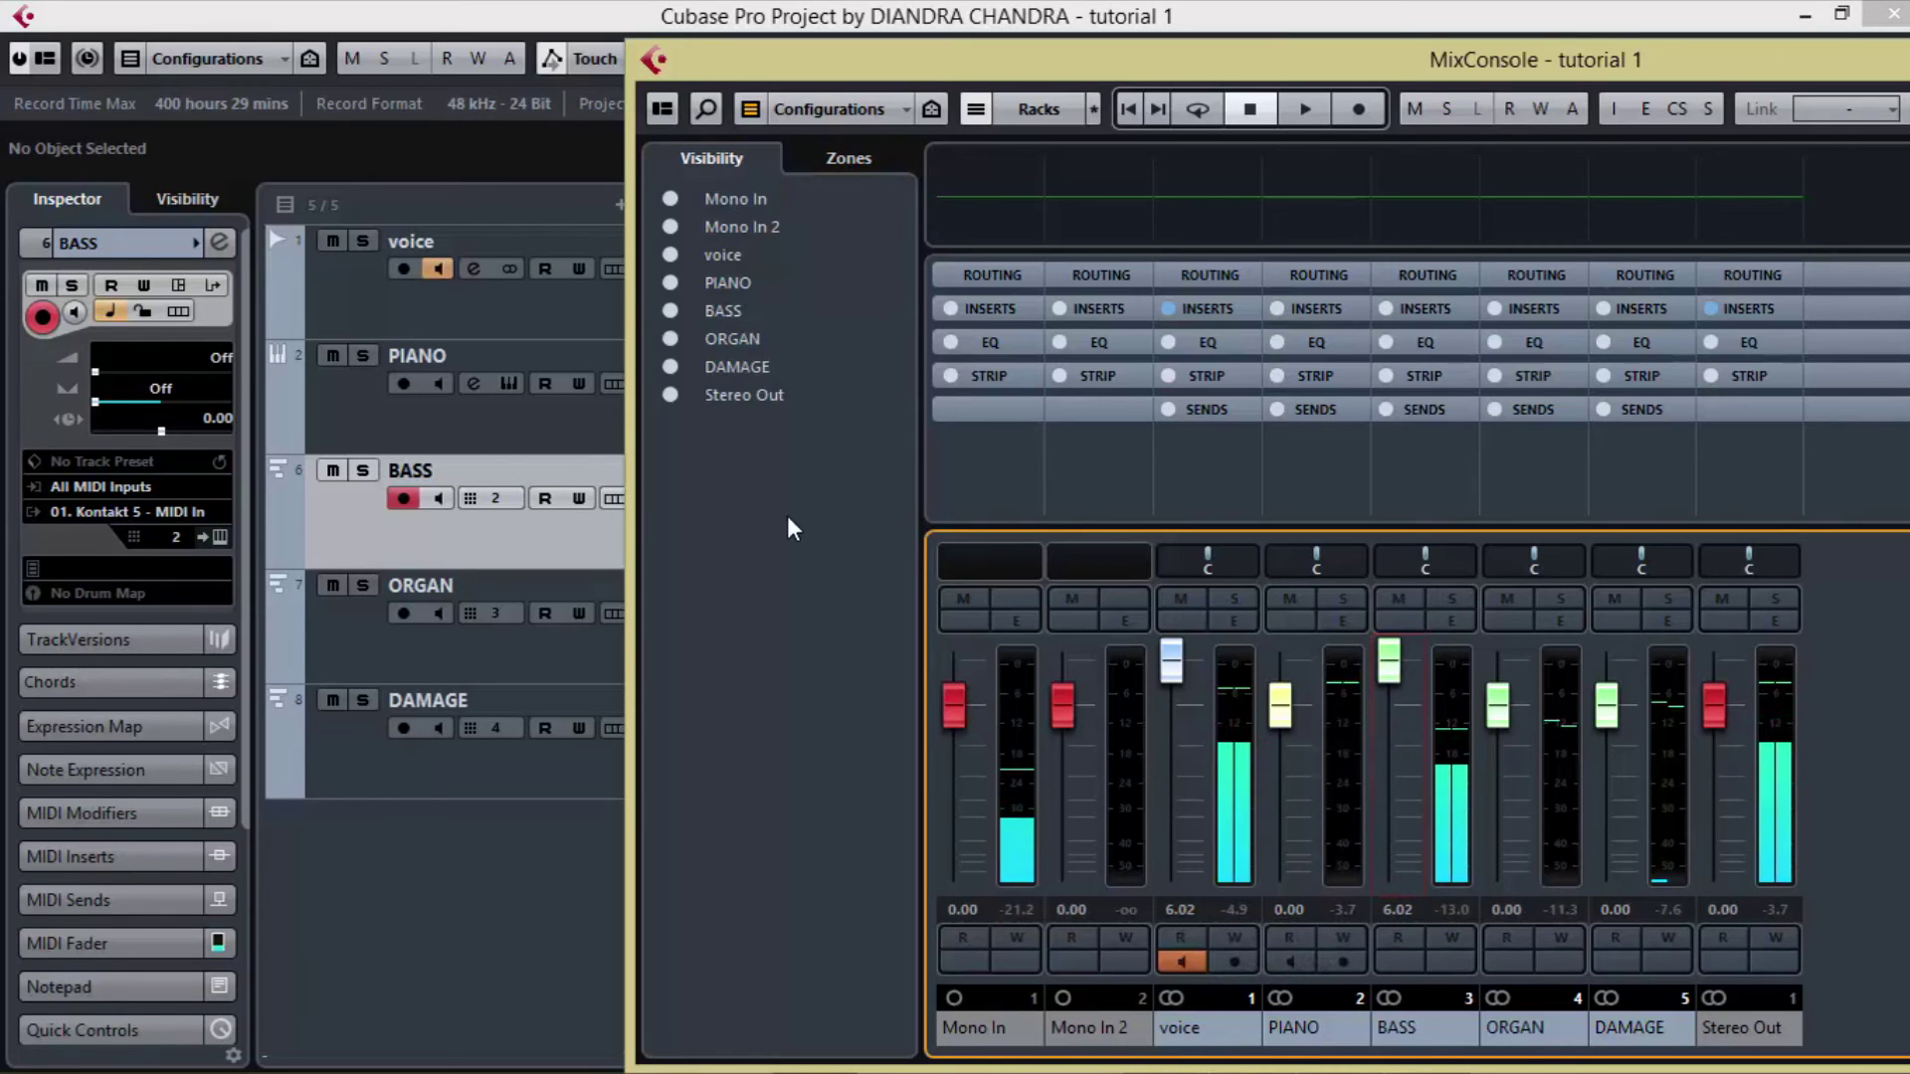
- Select the PIANO track, check its channel in the MixConsole and bring the whole mixer window back into view
{"action": "left_click", "coordinate": [557, 428]}
{"action": "key", "text": "F3"}
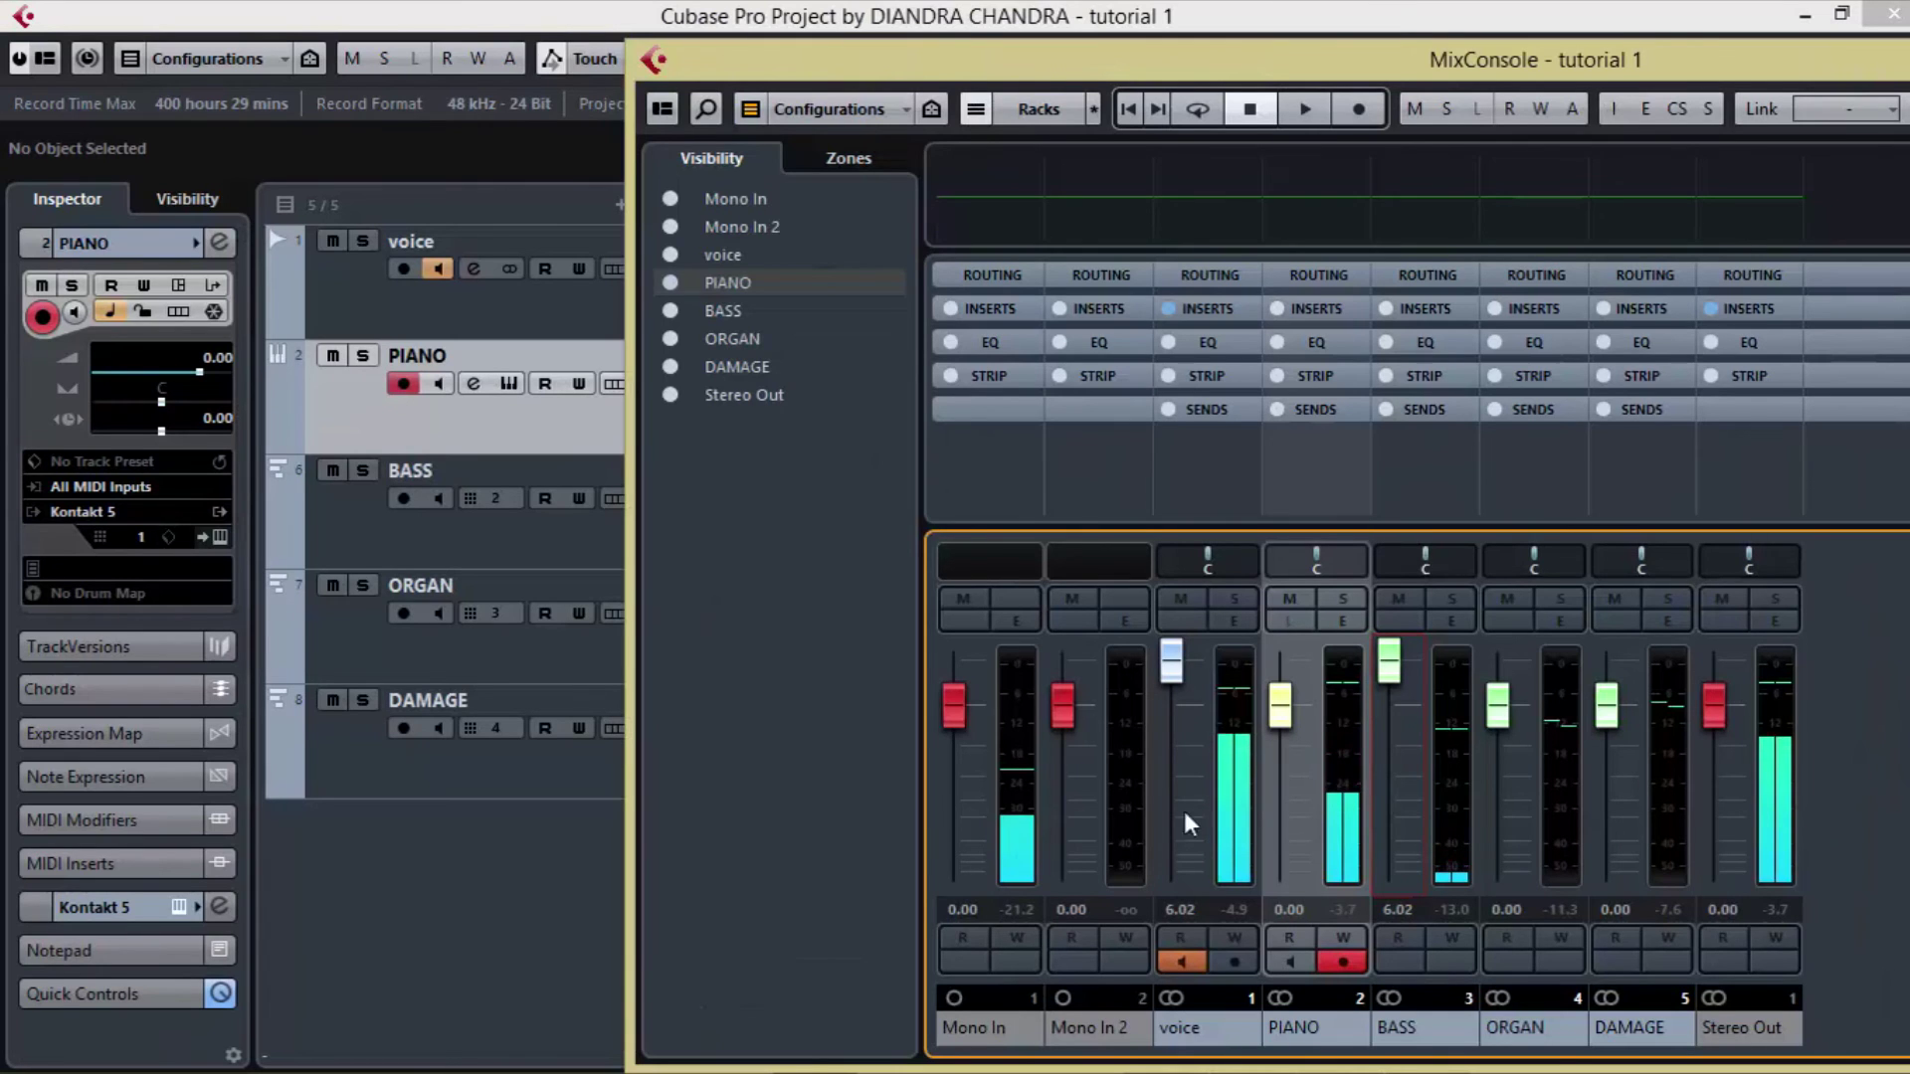
{"action": "double_click", "coordinate": [1887, 50]}
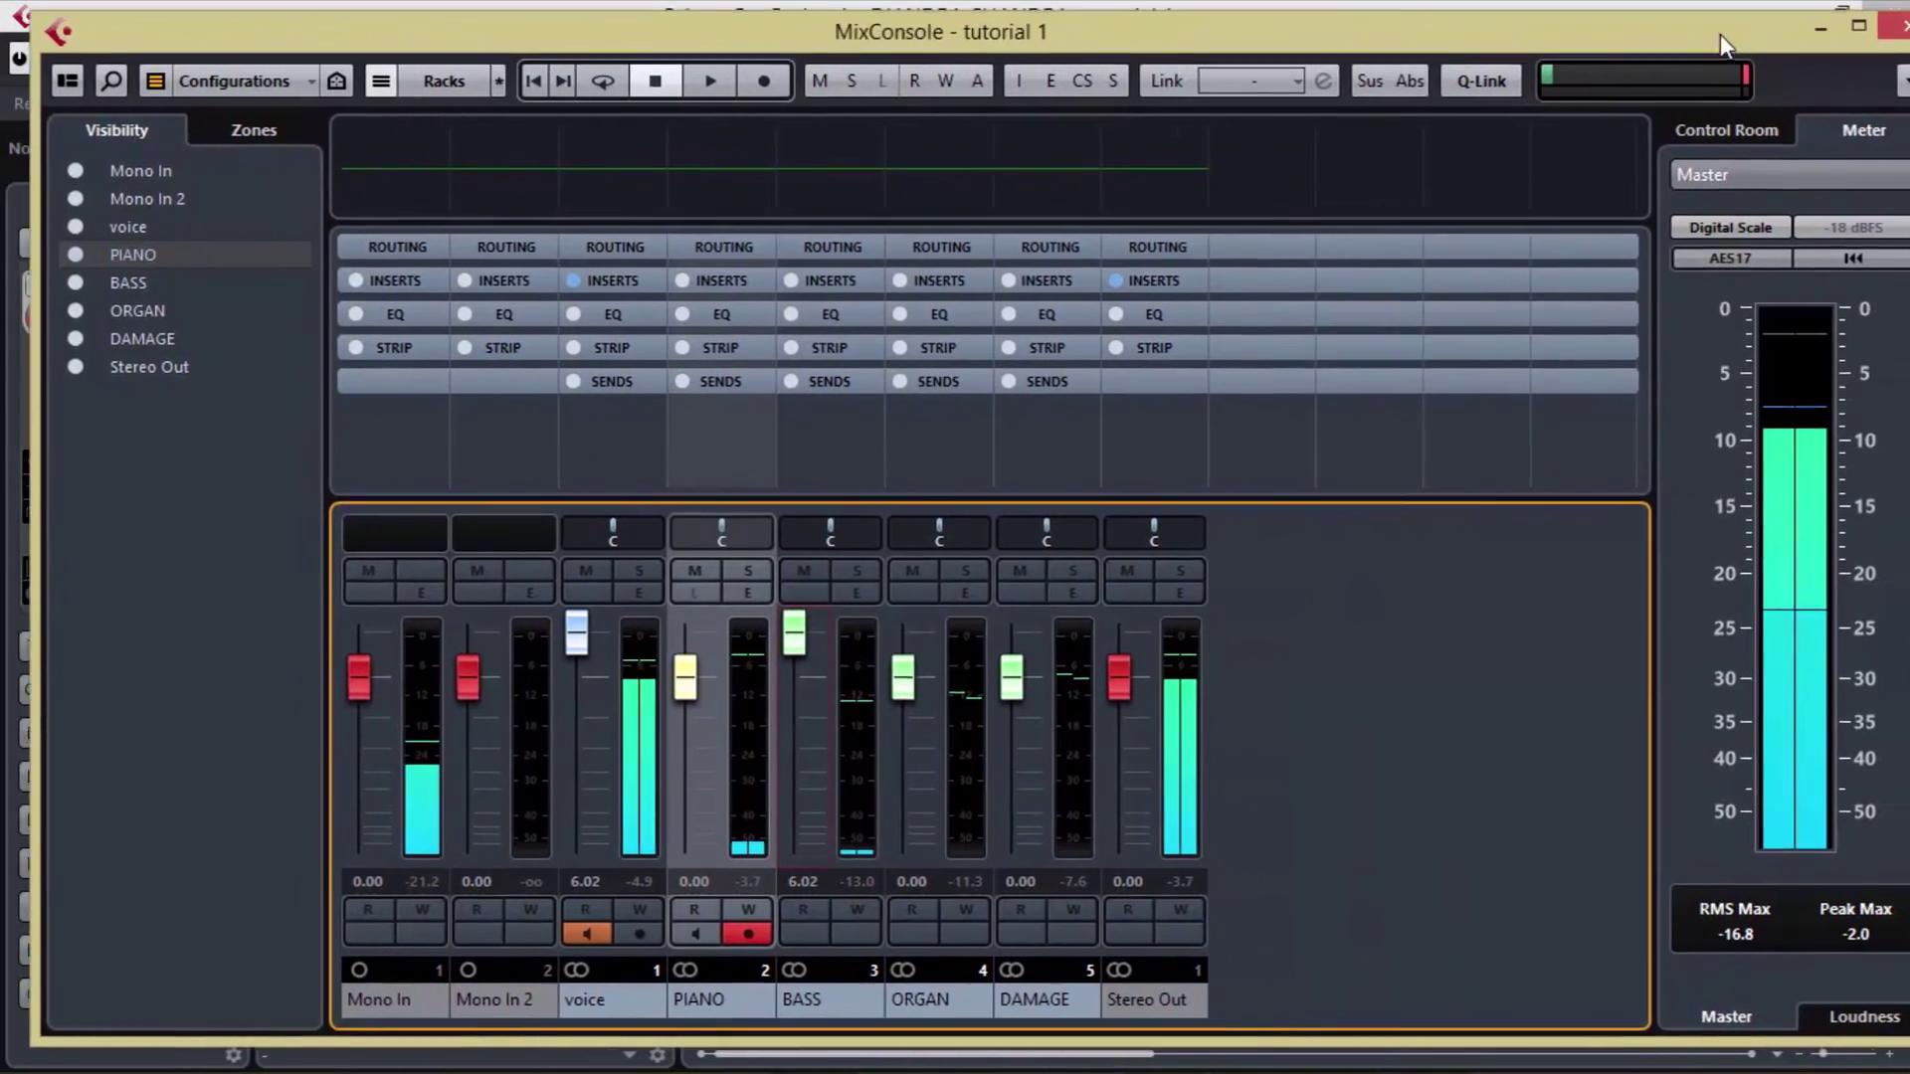
- Close the MixConsole and add one new instrument track with Kontakt 5 from Komplete 9, routed to Stereo Out
{"action": "double_click", "coordinate": [1721, 34]}
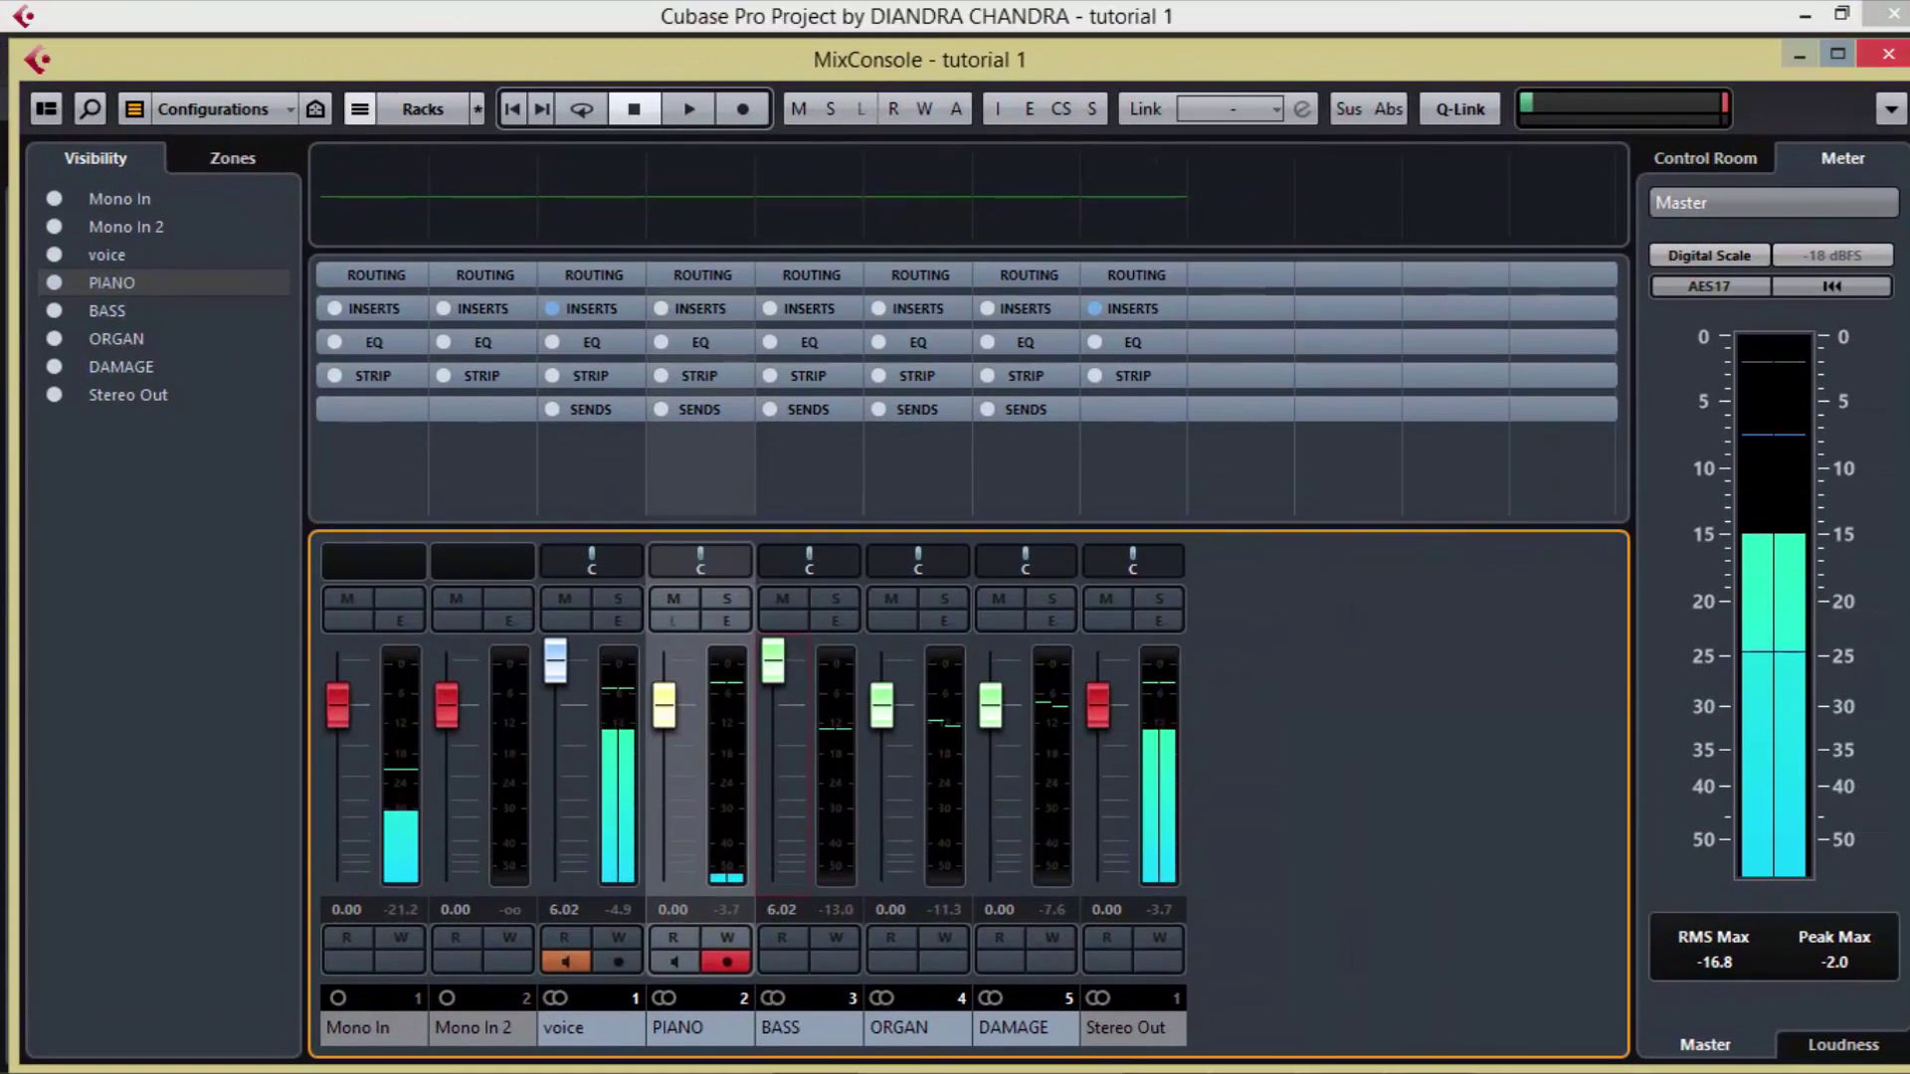
{"action": "left_click", "coordinate": [1889, 55]}
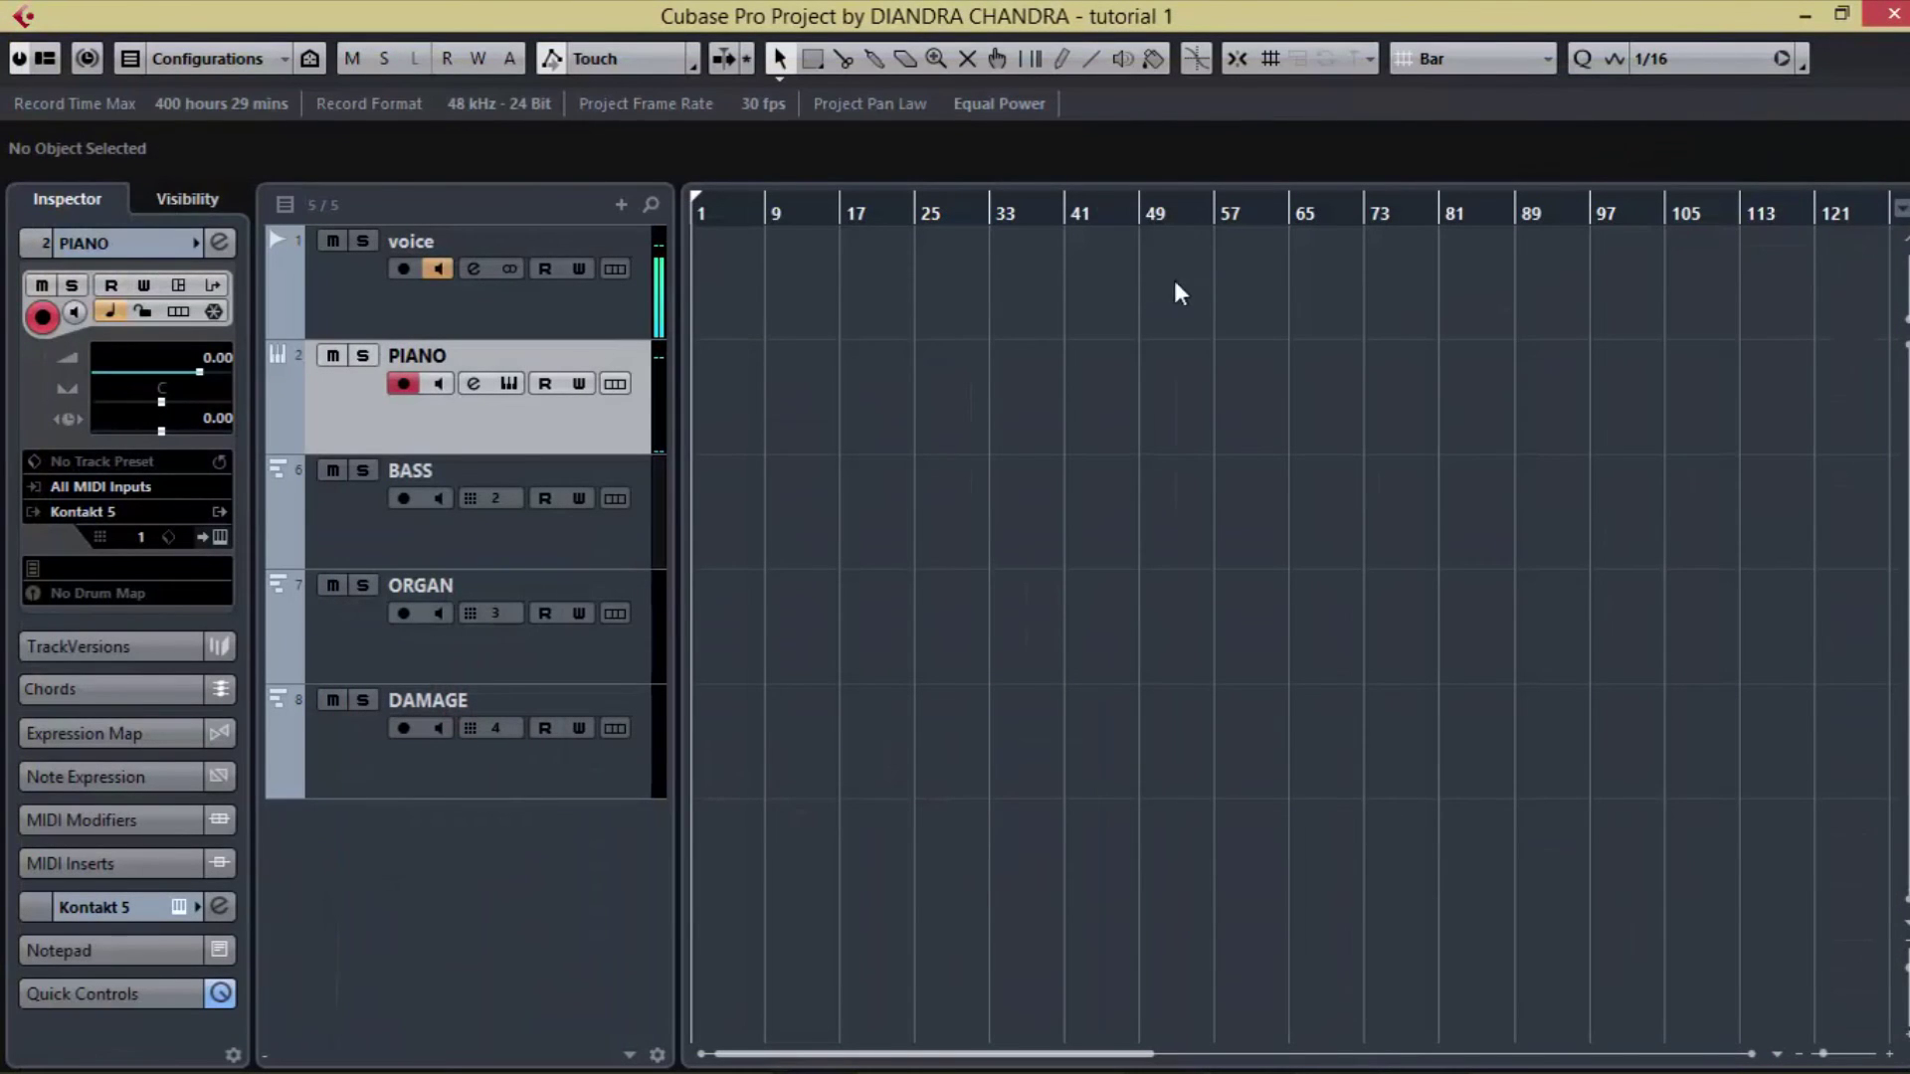
{"action": "right_click", "coordinate": [445, 893]}
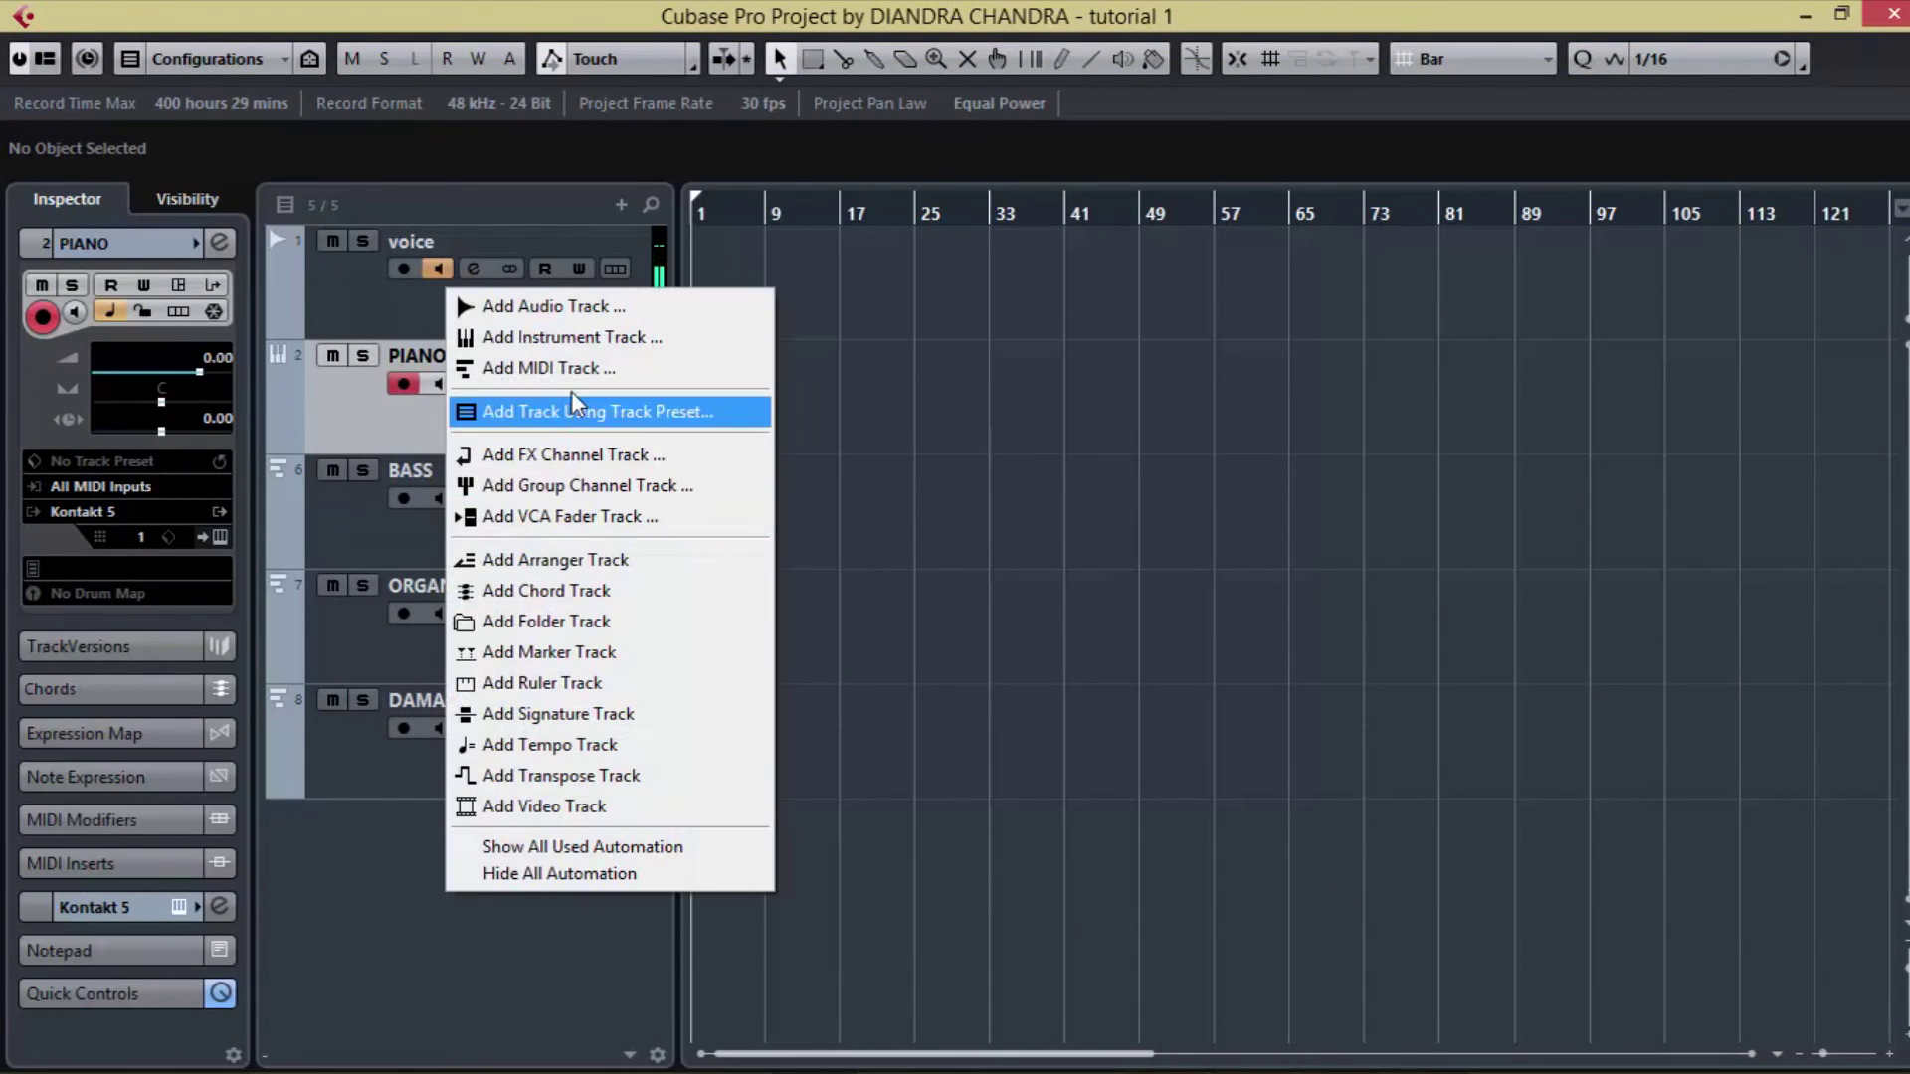
{"action": "left_click", "coordinate": [569, 337]}
{"action": "left_click", "coordinate": [794, 563]}
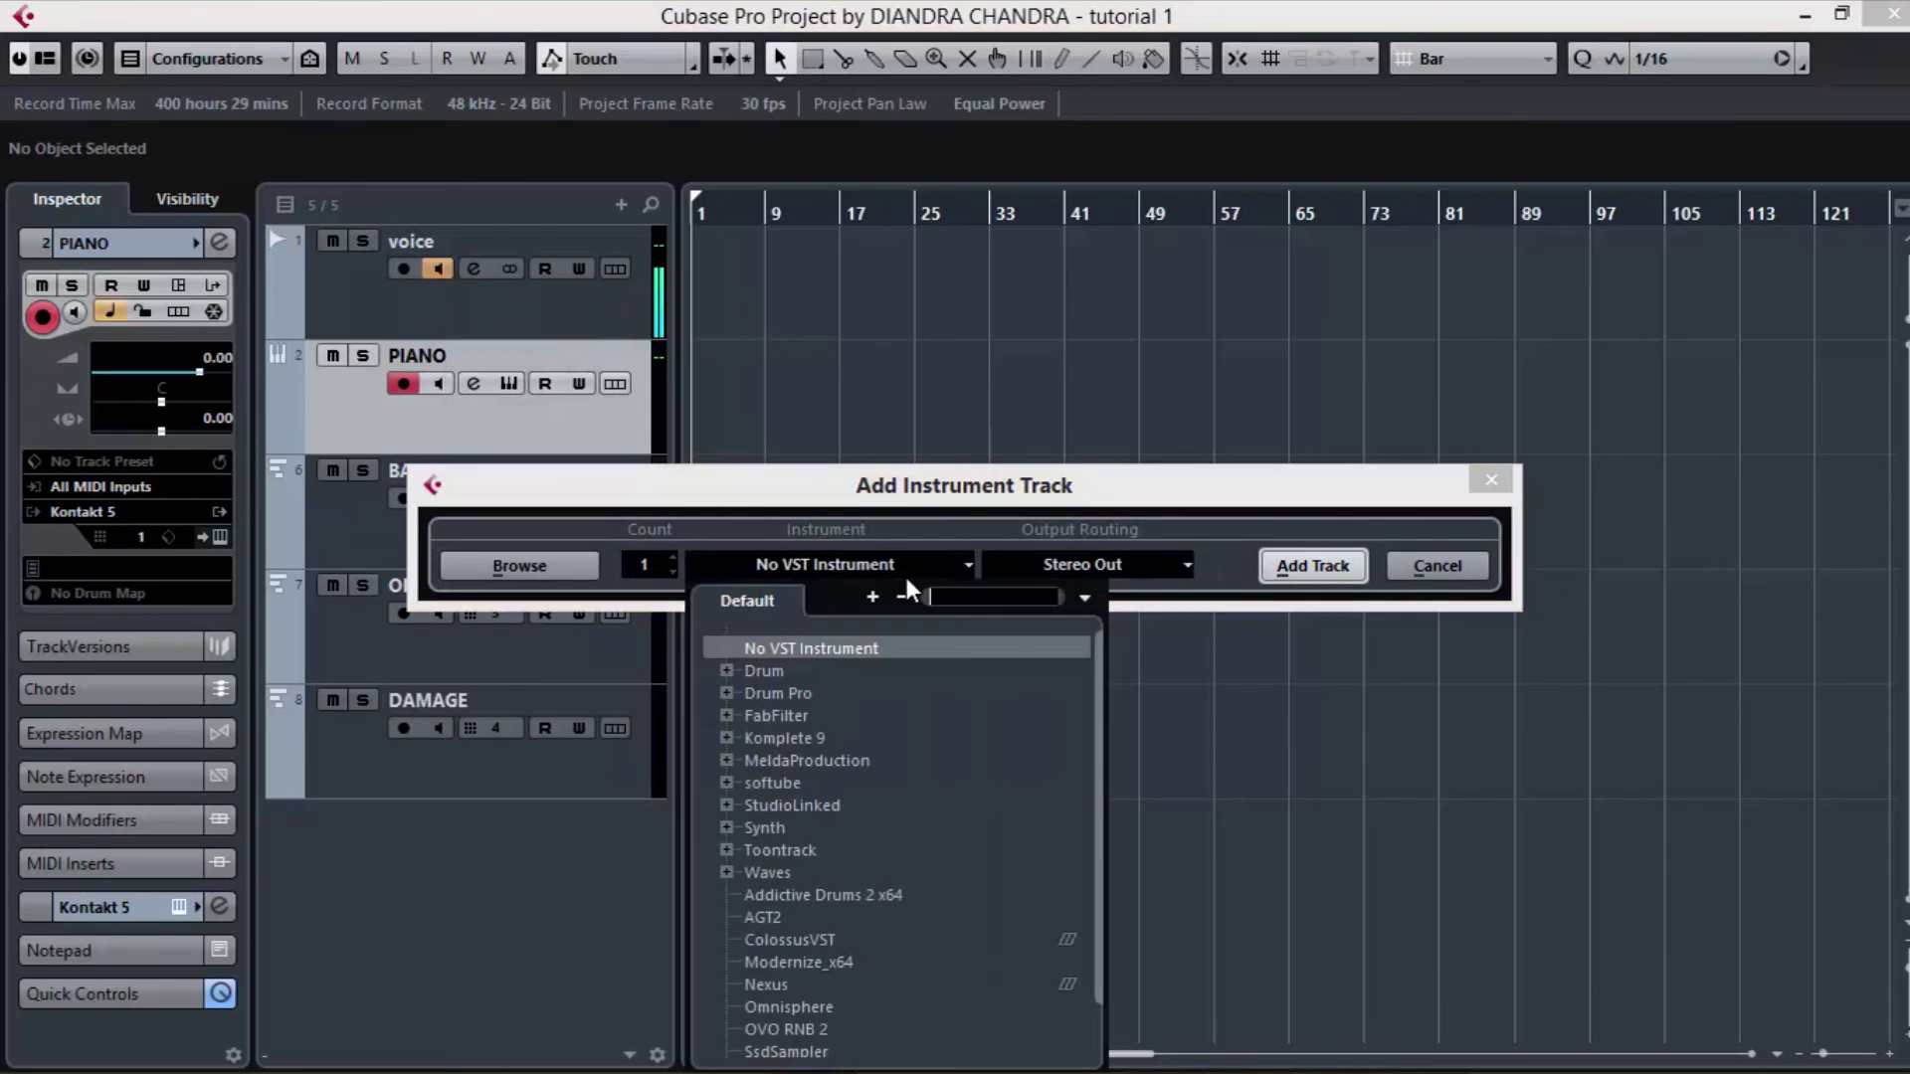
{"action": "left_click", "coordinate": [726, 738]}
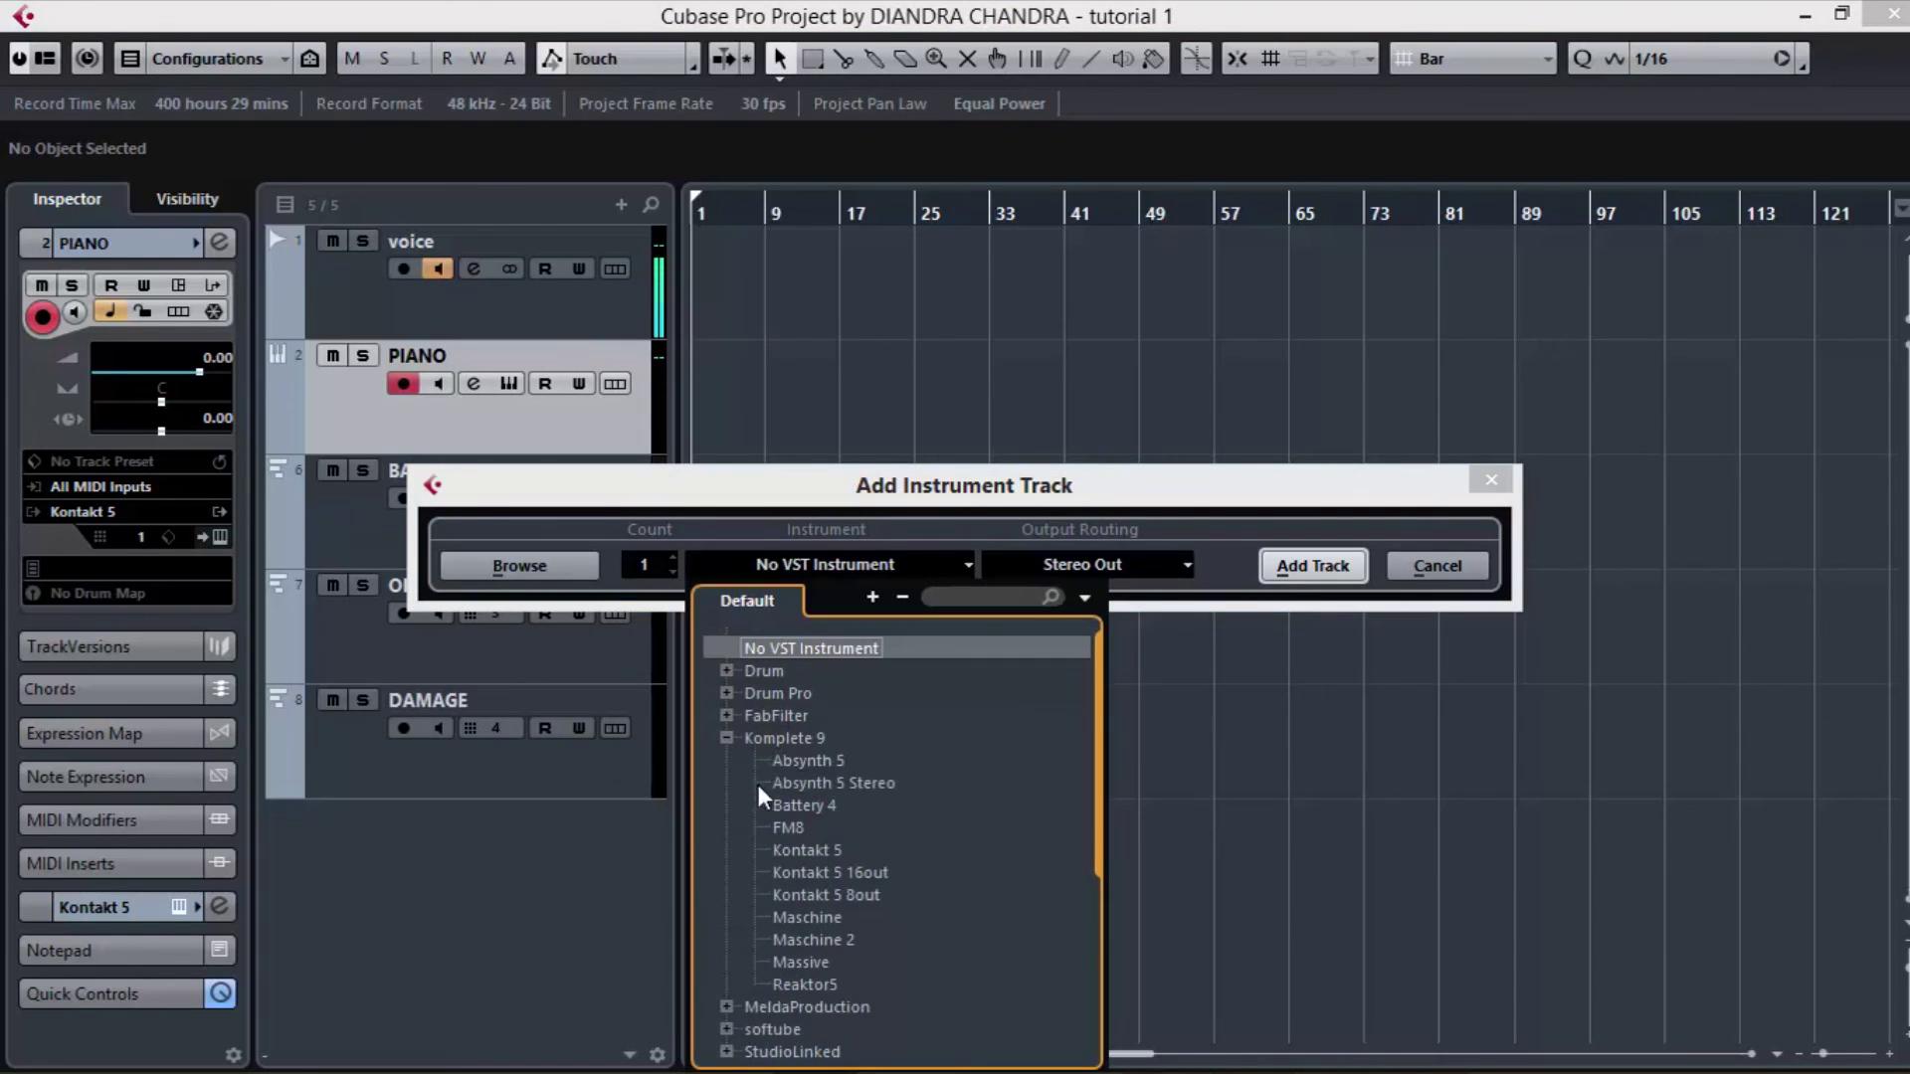
{"action": "left_click", "coordinate": [830, 848]}
{"action": "left_click", "coordinate": [1309, 569]}
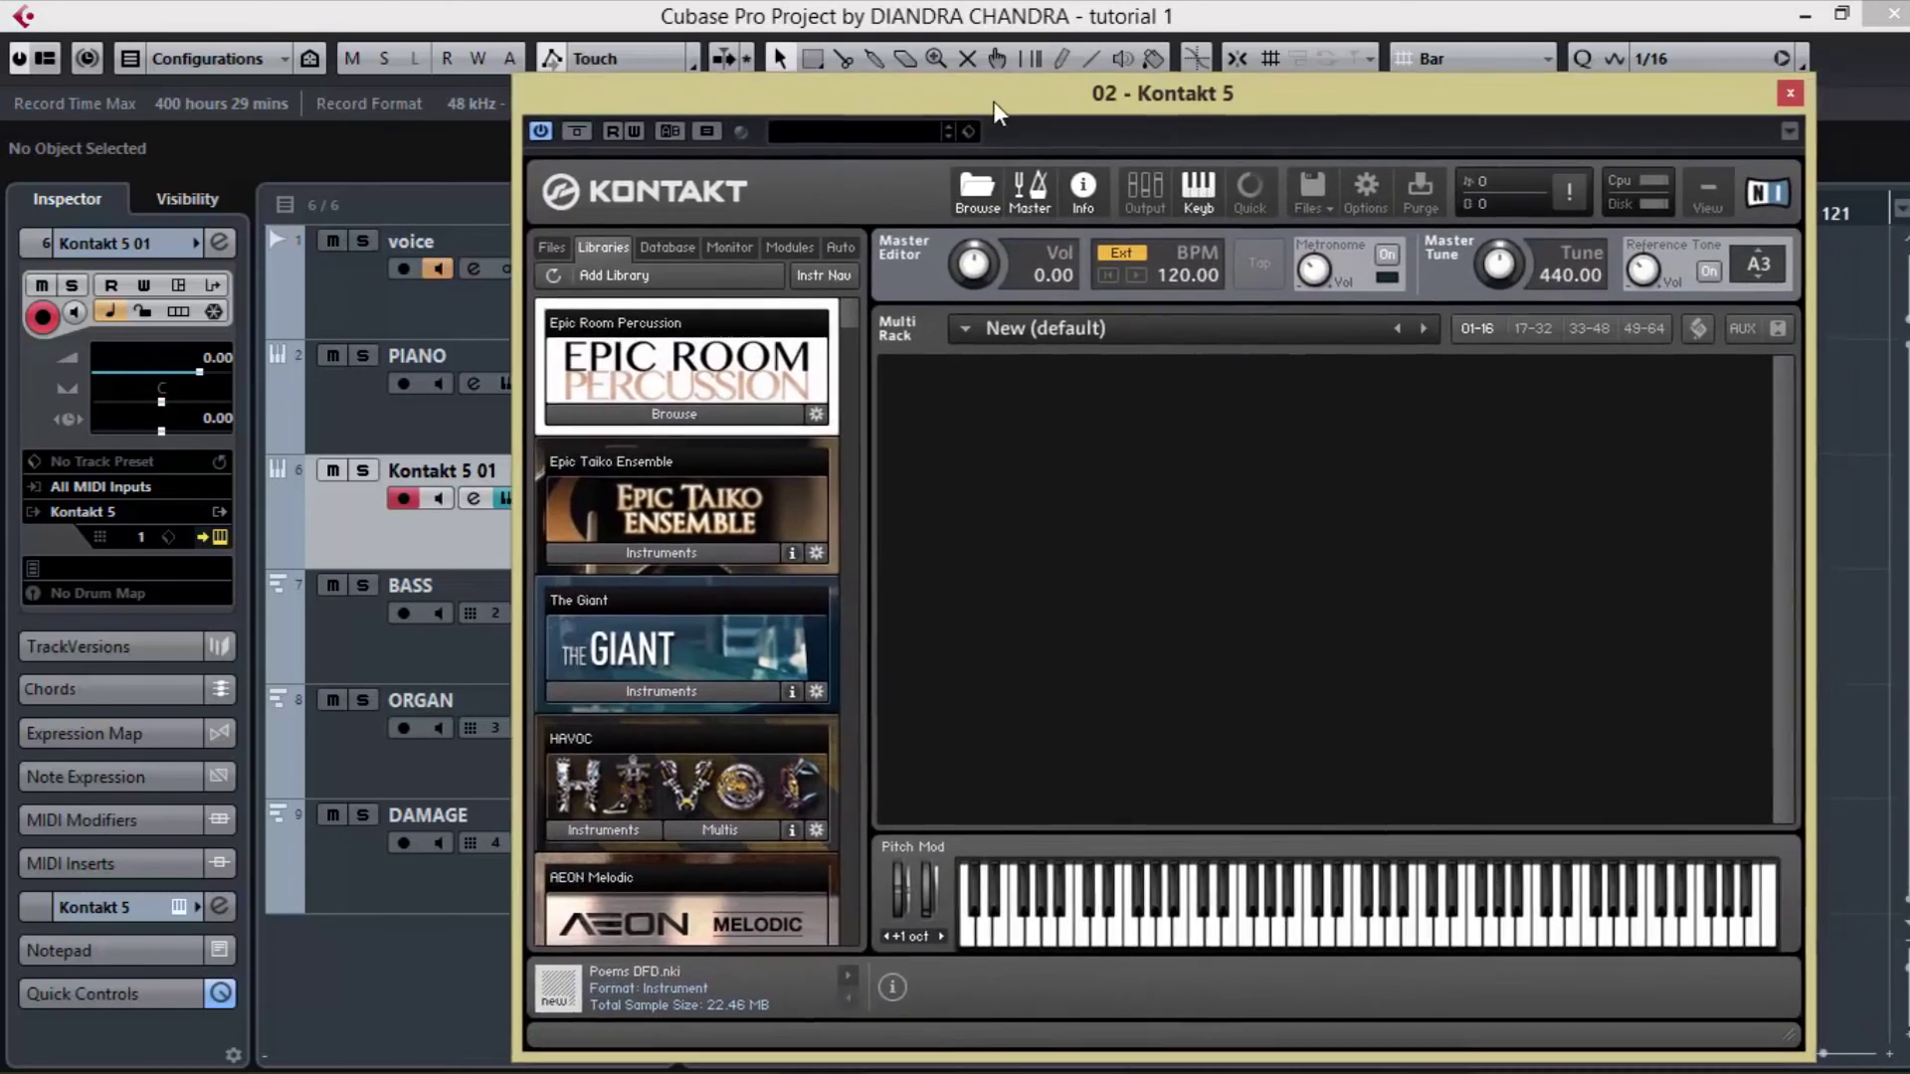
- Show the output section in the new Kontakt 5 instance and view its saved output presets without loading one
{"action": "left_click_drag", "start_coordinate": [992, 99], "coordinate": [886, 103]}
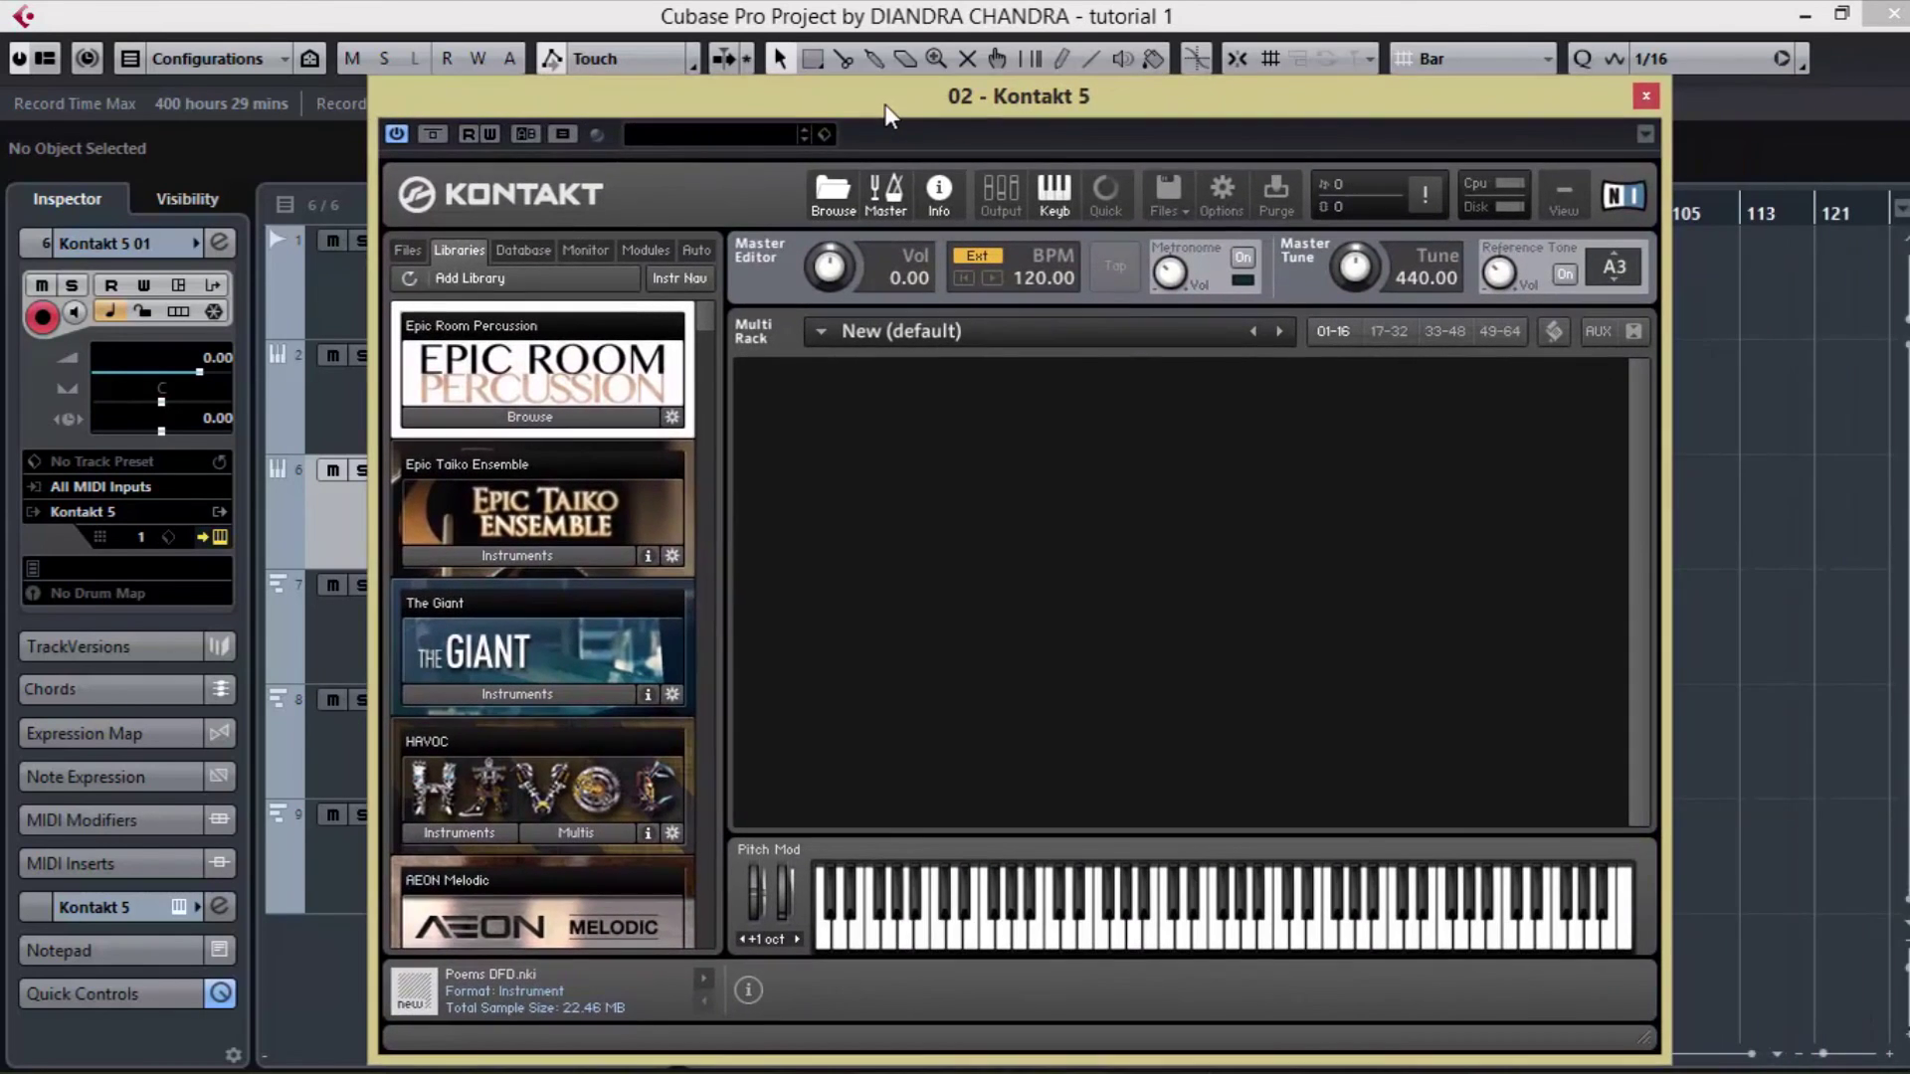
{"action": "left_click", "coordinate": [1001, 191]}
{"action": "left_click", "coordinate": [1030, 757]}
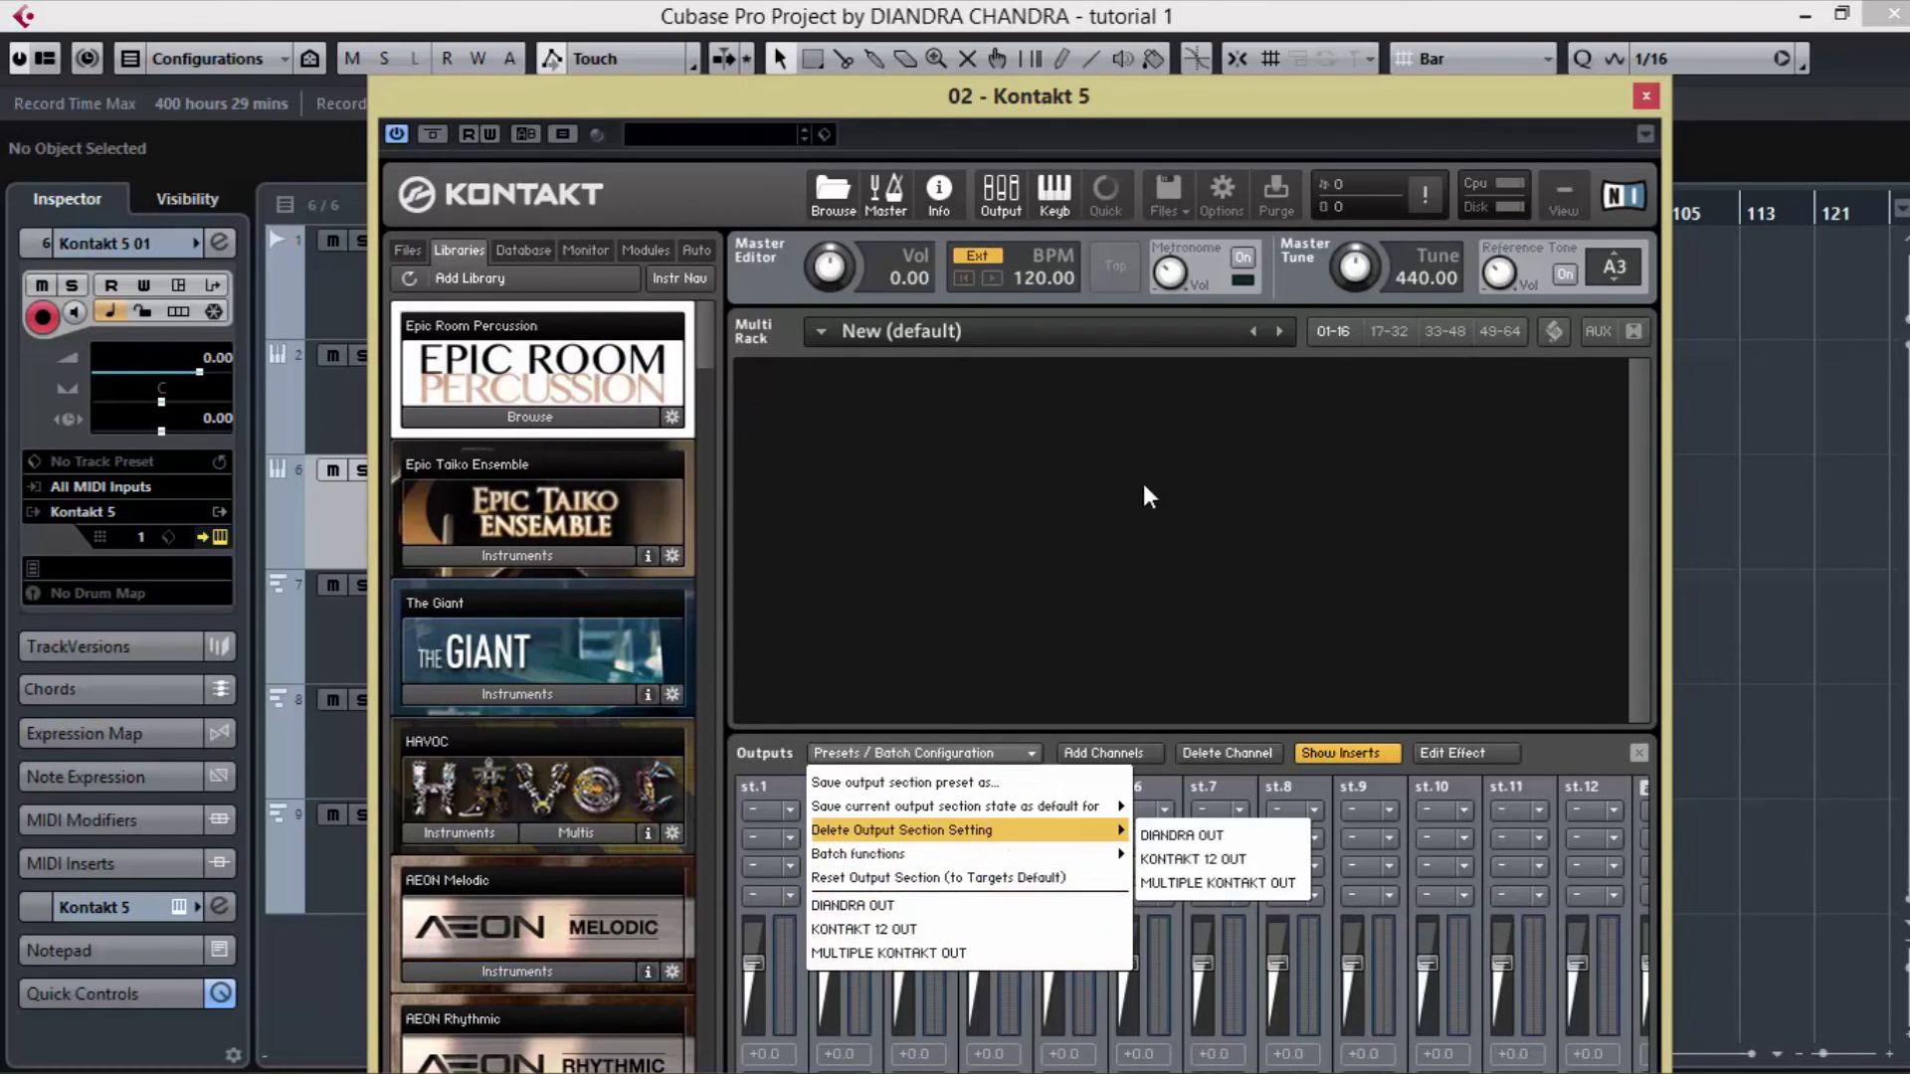
{"action": "left_click", "coordinate": [1181, 489]}
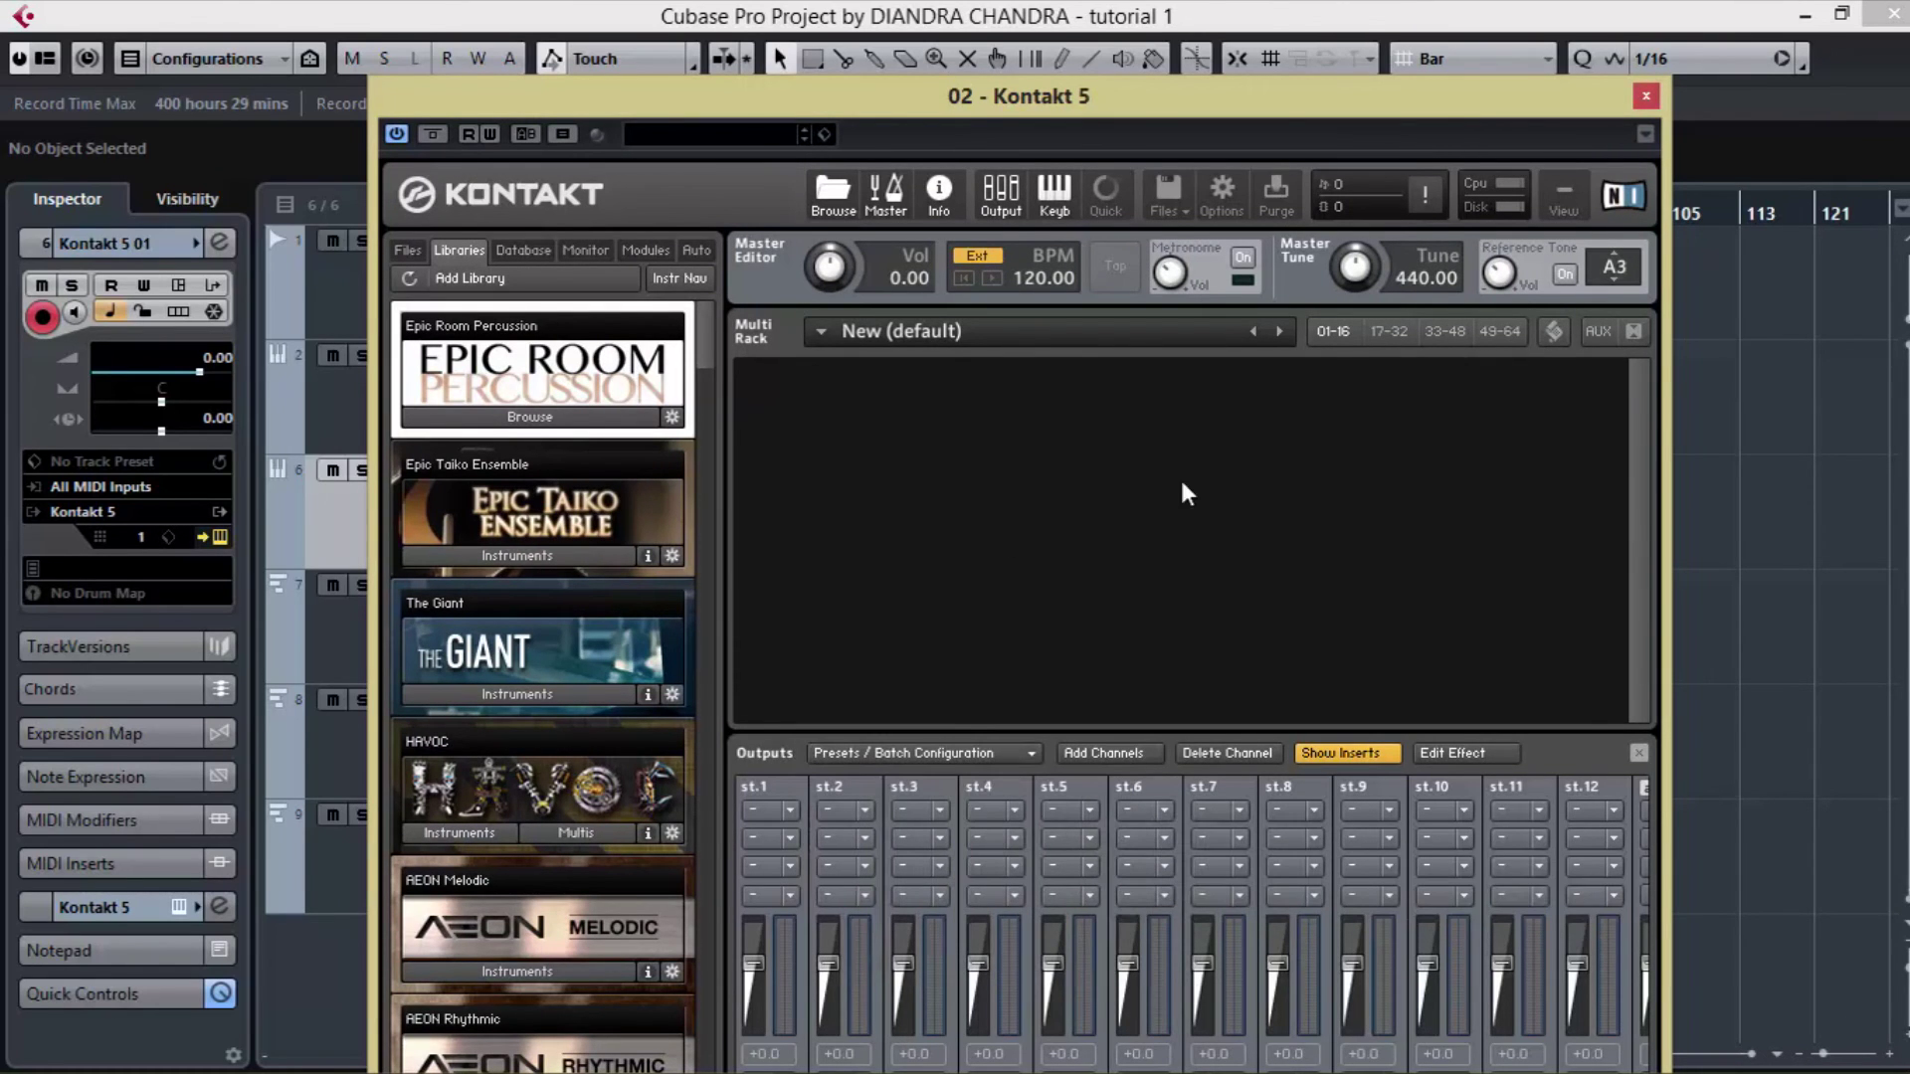
- Close the new Kontakt 5 window and turn off record enable on the Kontakt 5 01 track
{"action": "left_click", "coordinate": [1646, 96]}
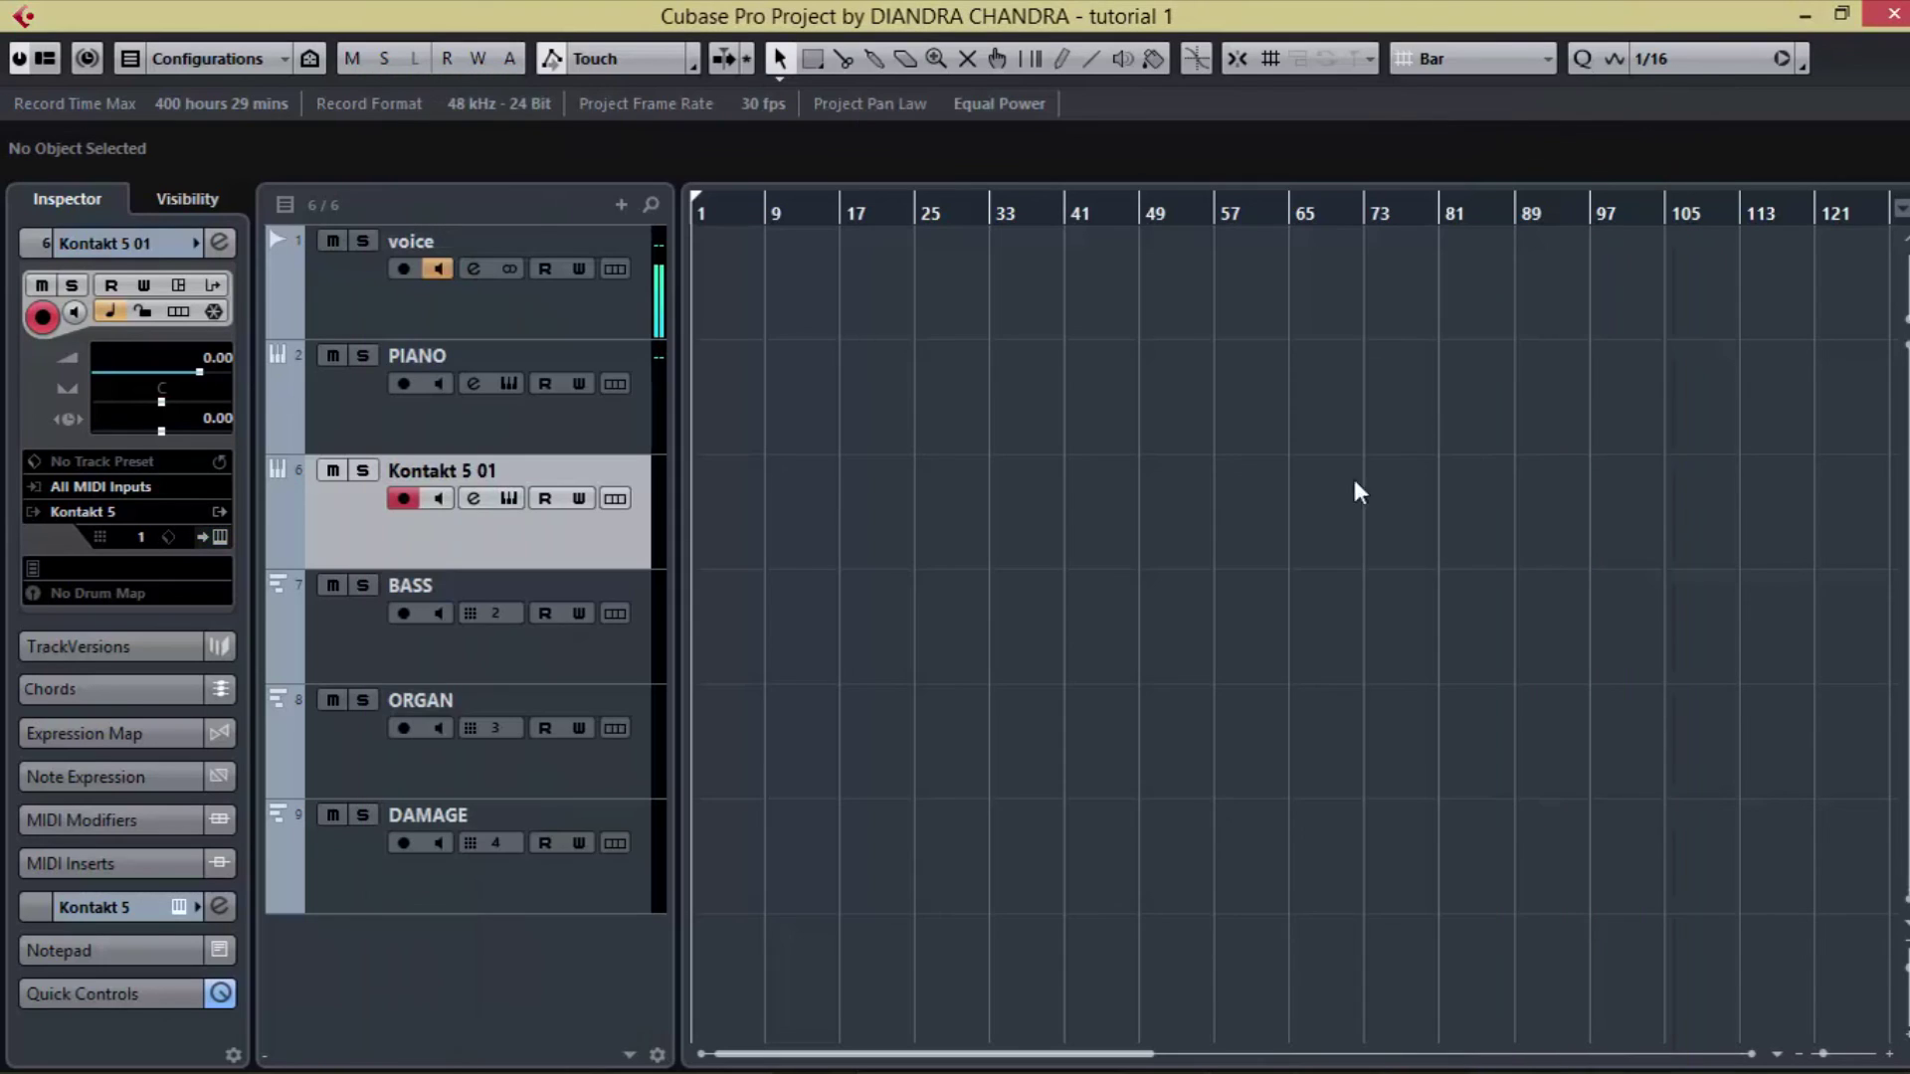
{"action": "left_click", "coordinate": [405, 500]}
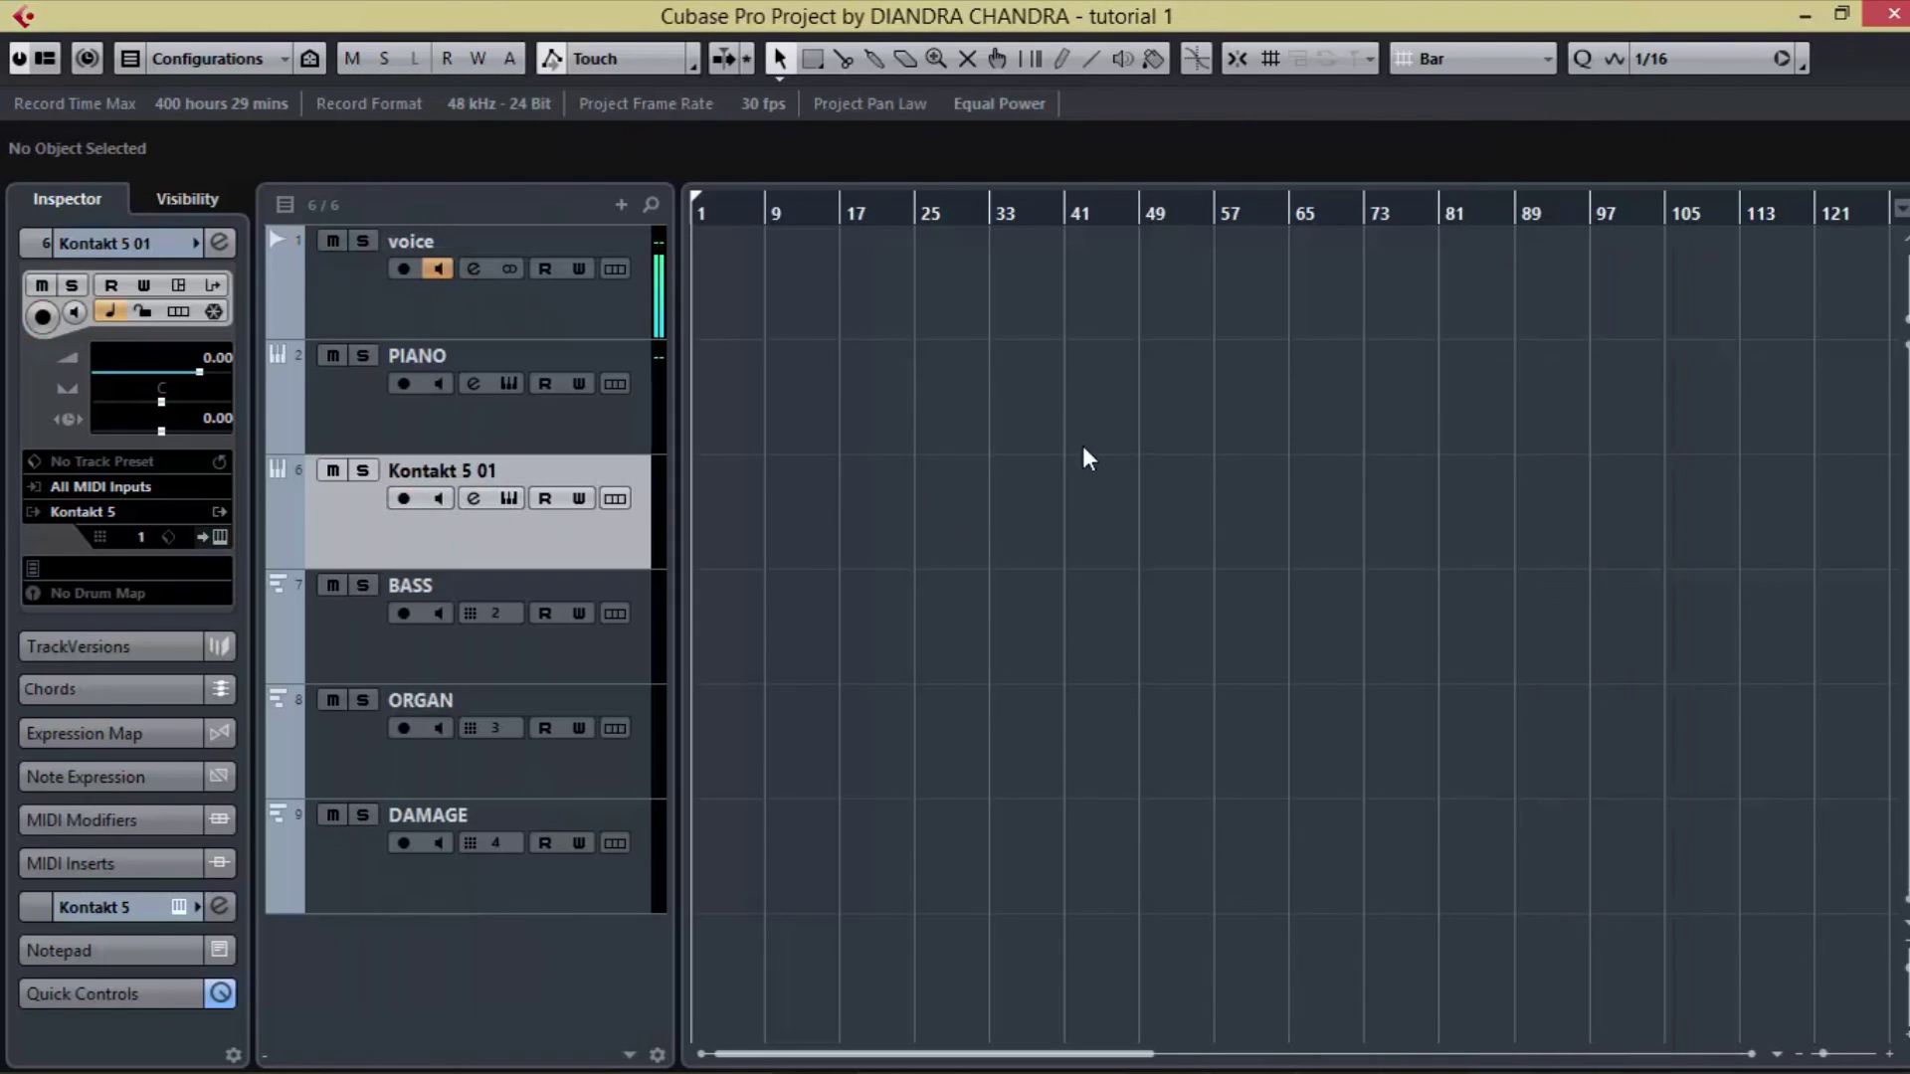